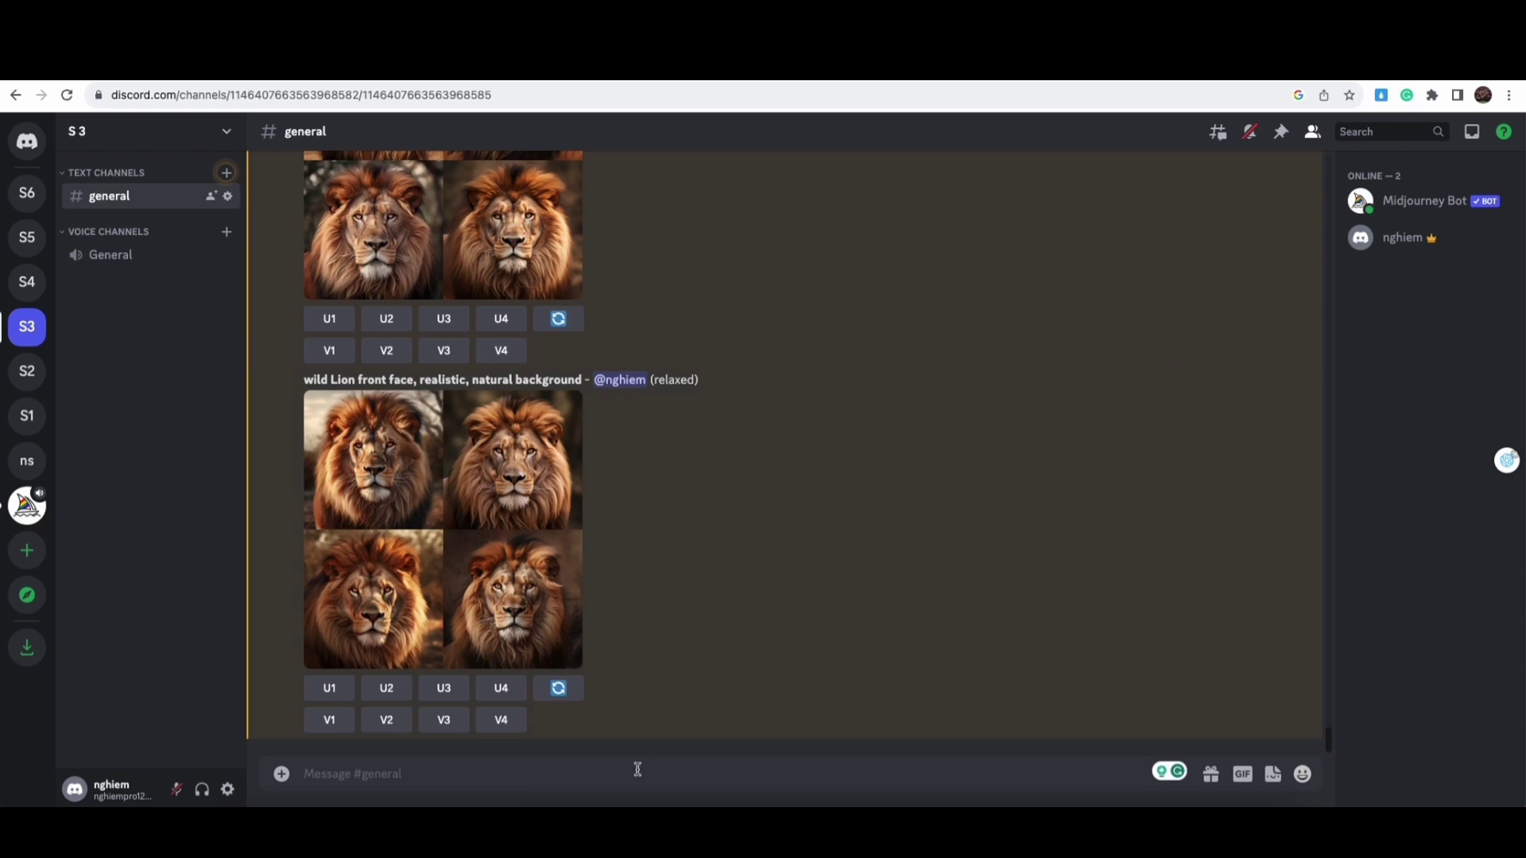
Step: Generate Midjourney images with the prompt "wild Lion, front face, realistic, natural background" and open the resulting image grid in the browser
type("/ima")
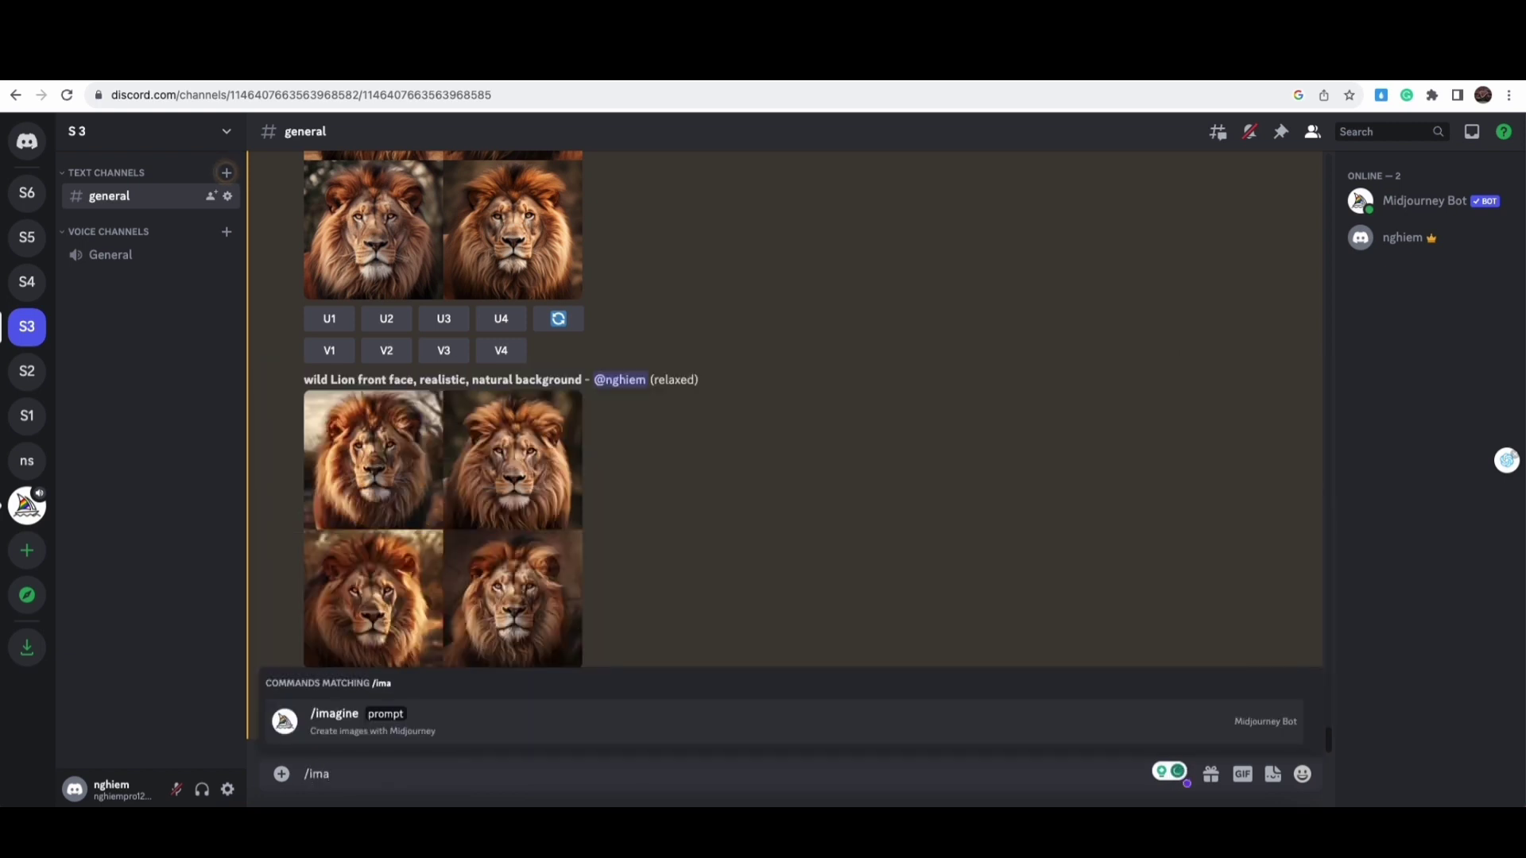
key("Tab")
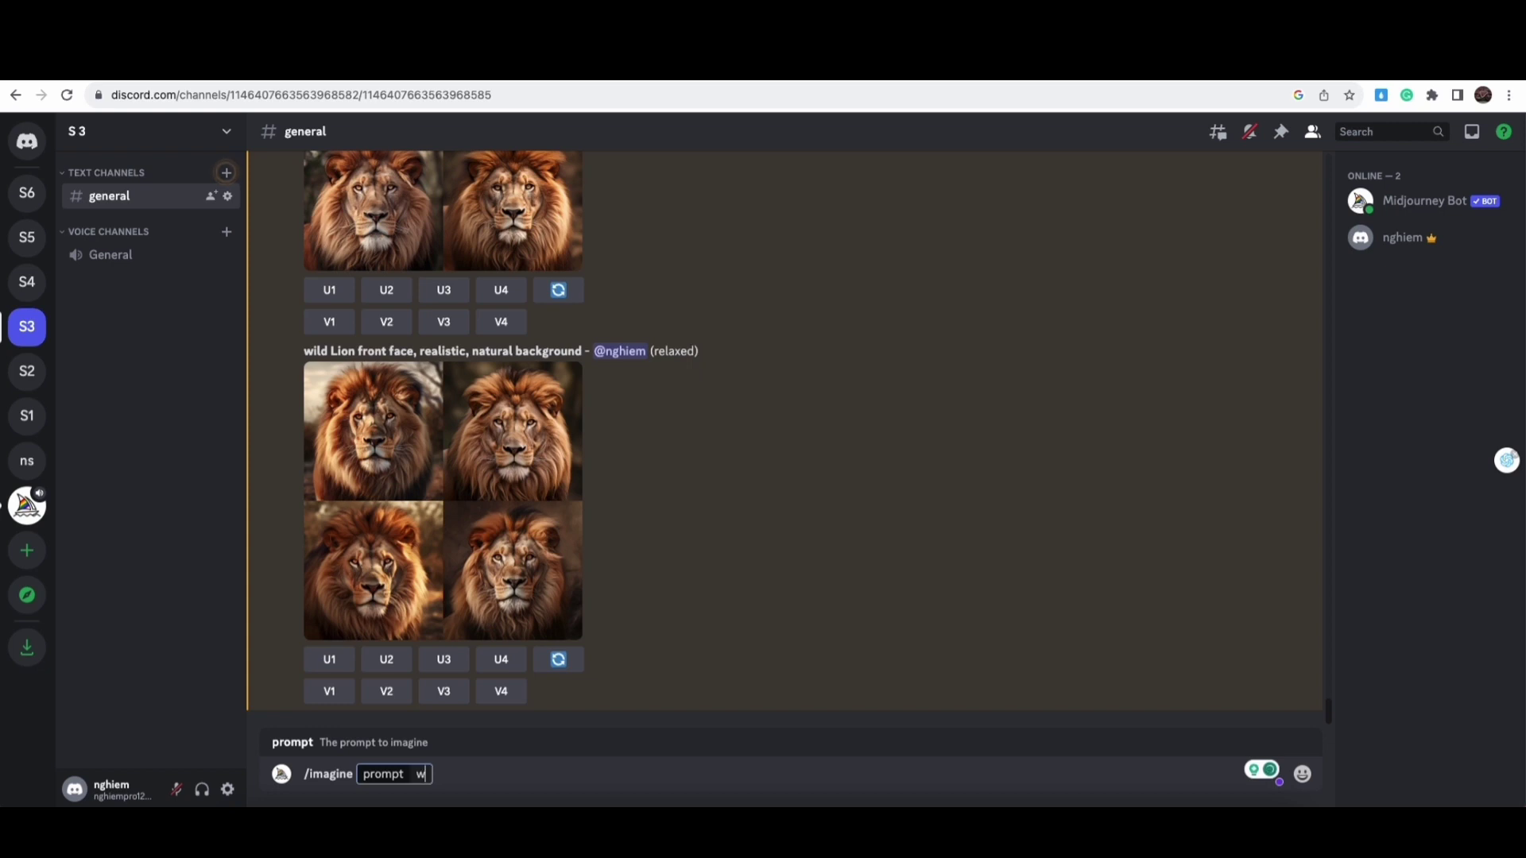
type("wild Lion, front face, realistic, natural background")
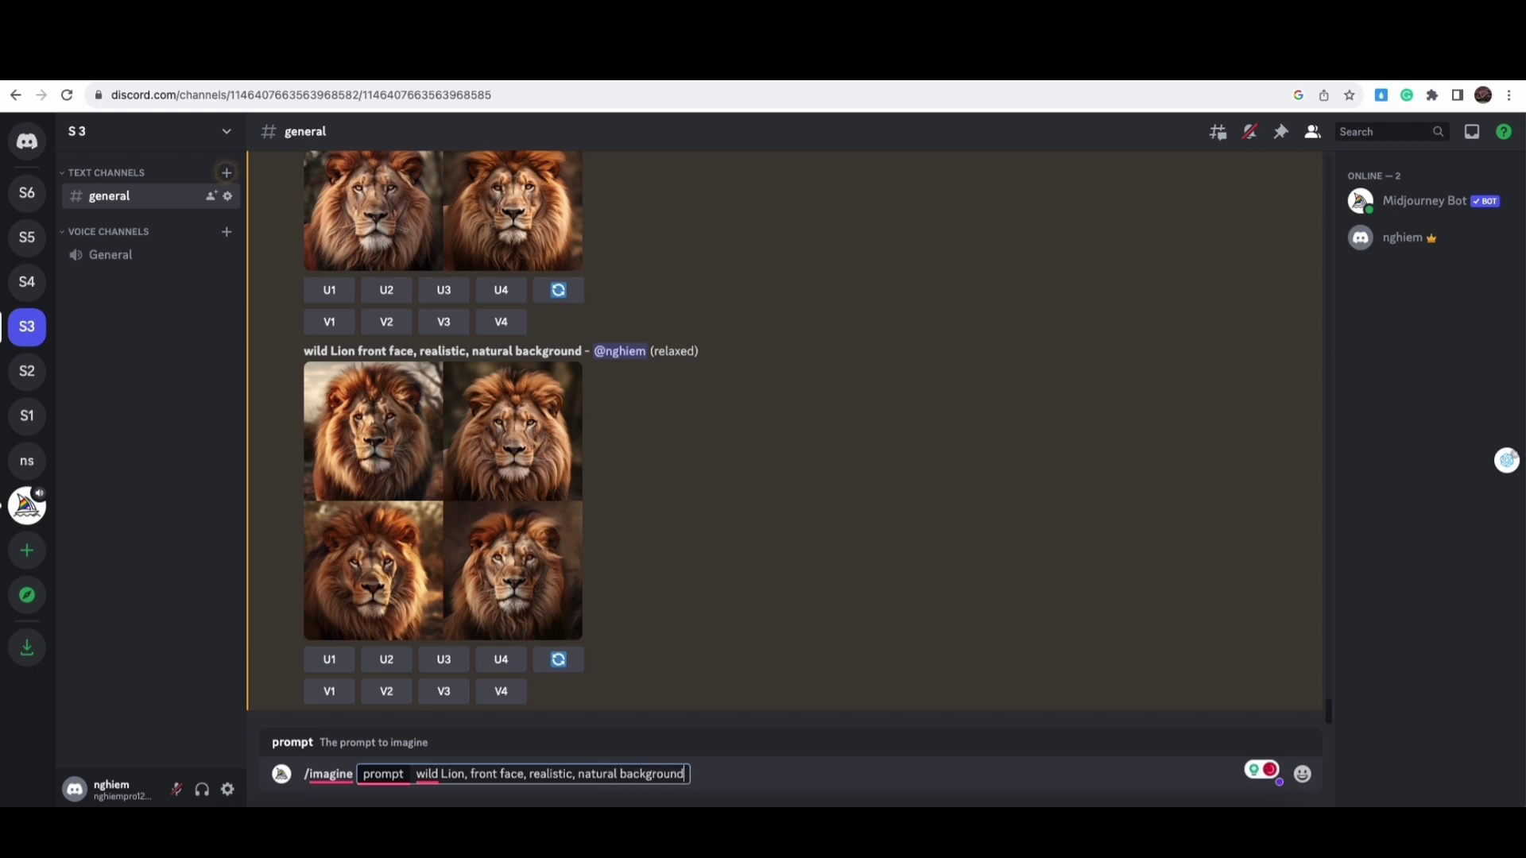
key("Return")
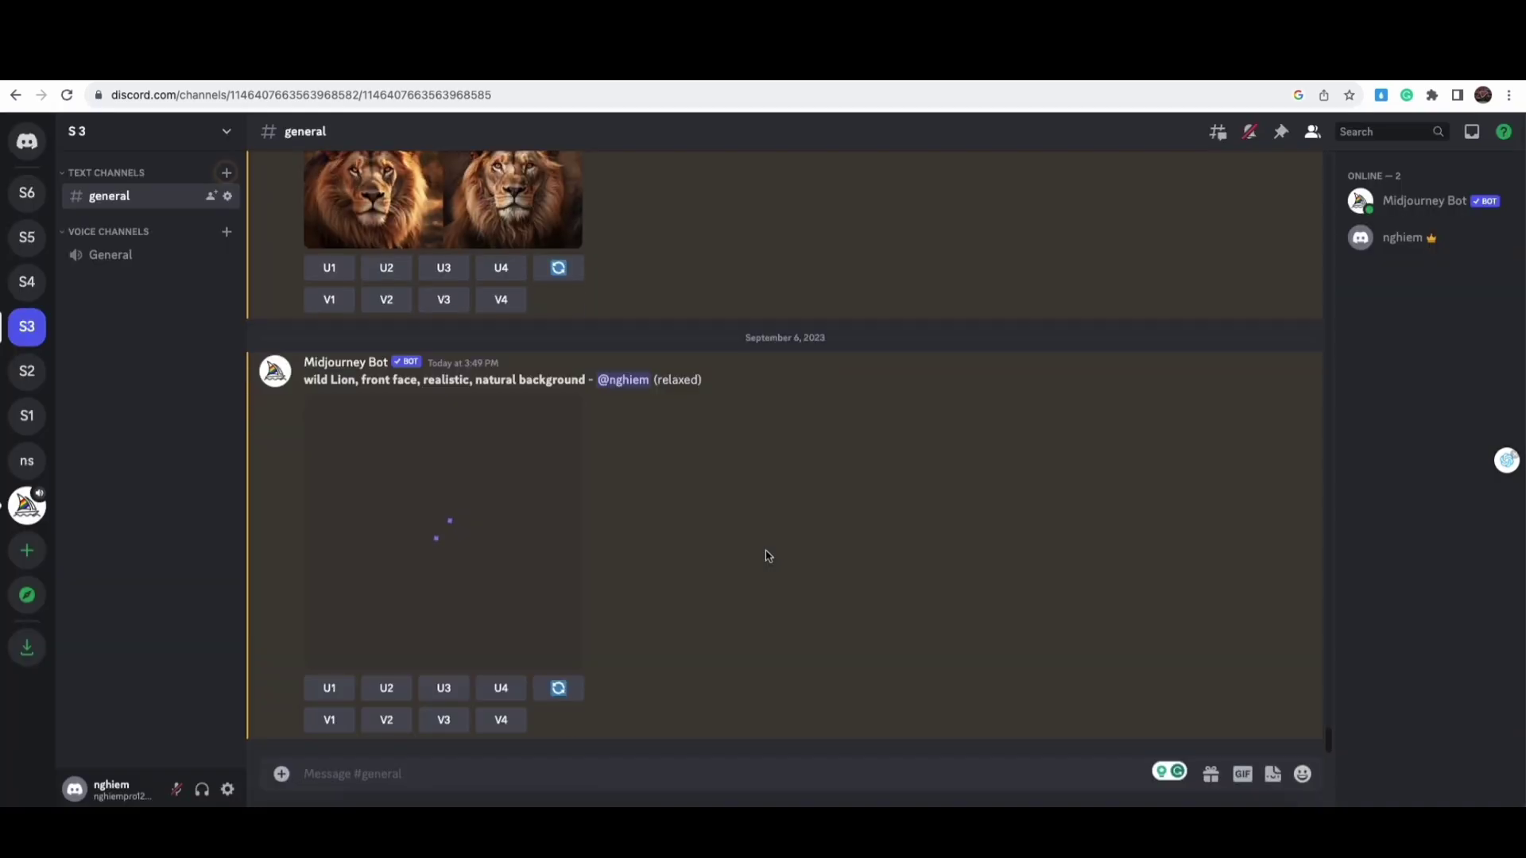
left_click(510, 517)
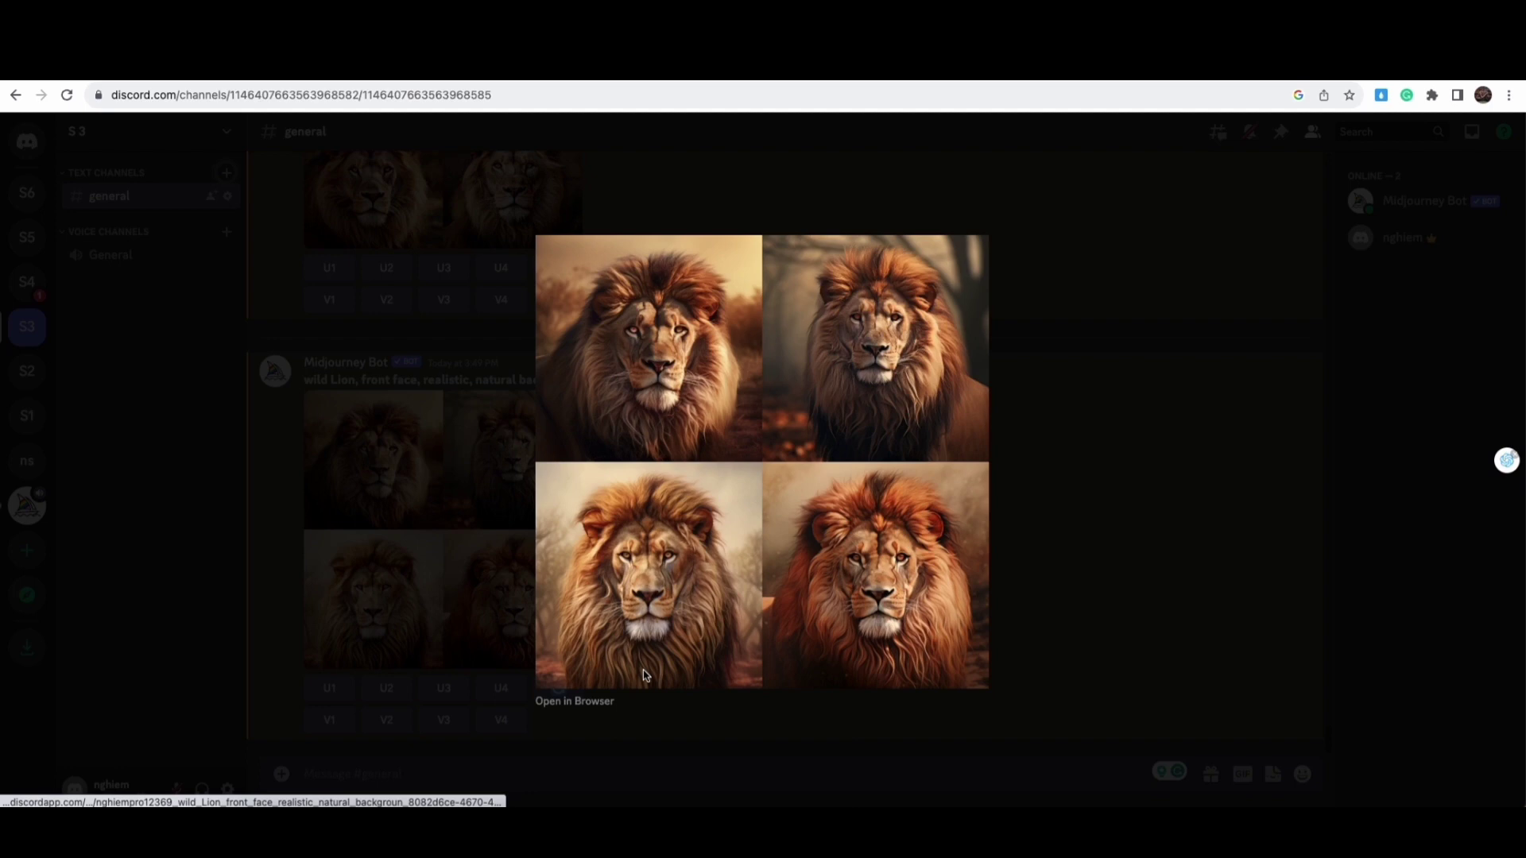
left_click(592, 705)
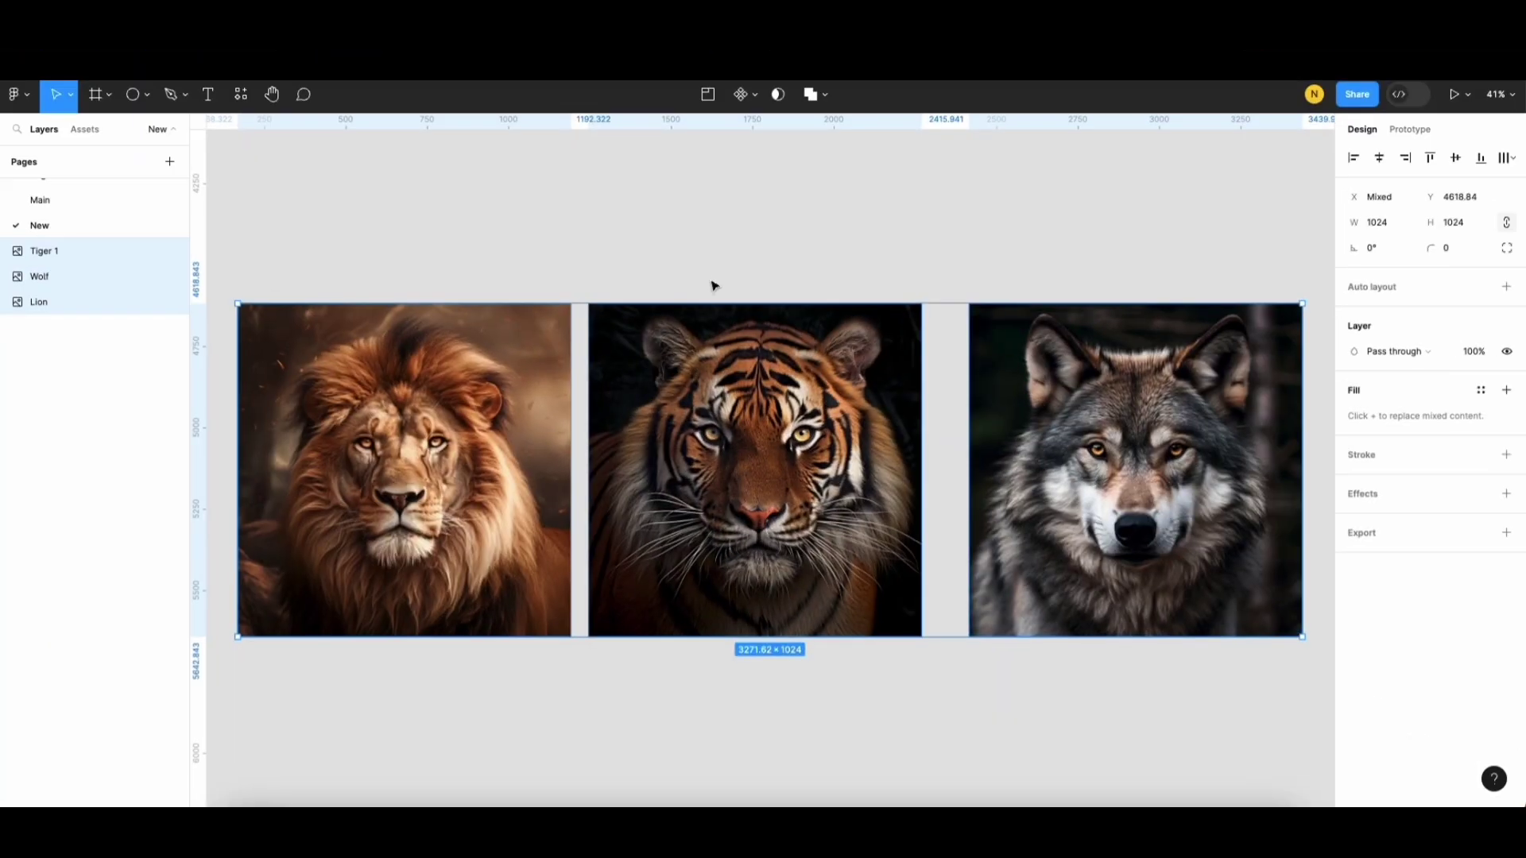
Step: In the Figma file, distribute the selected lion, tiger and wolf images with equal horizontal spacing
scroll(795, 298, "down", 2)
left_click(1507, 157)
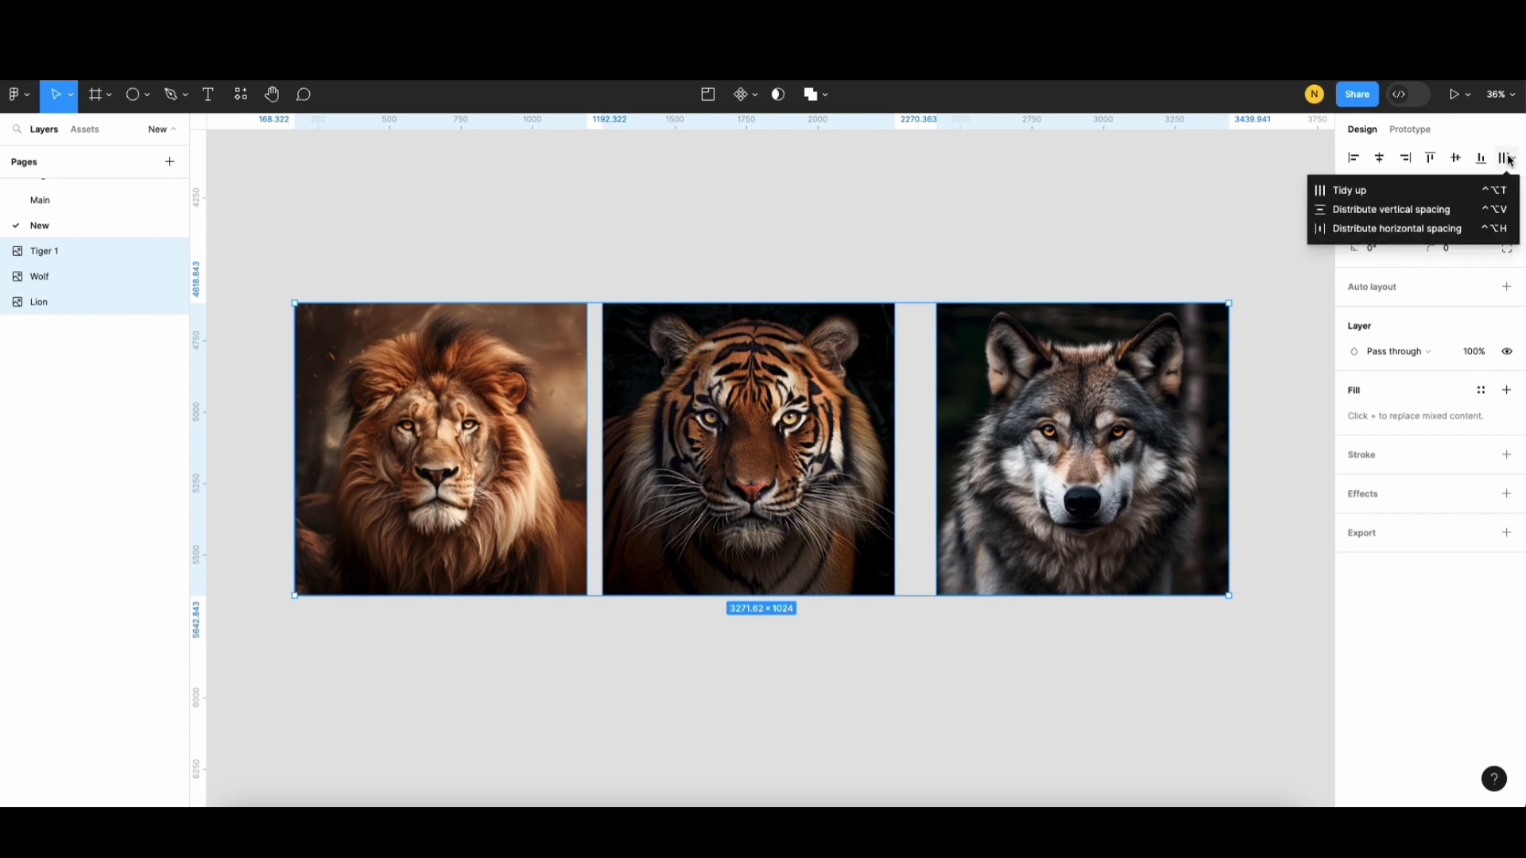
left_click(1399, 228)
left_click(909, 240)
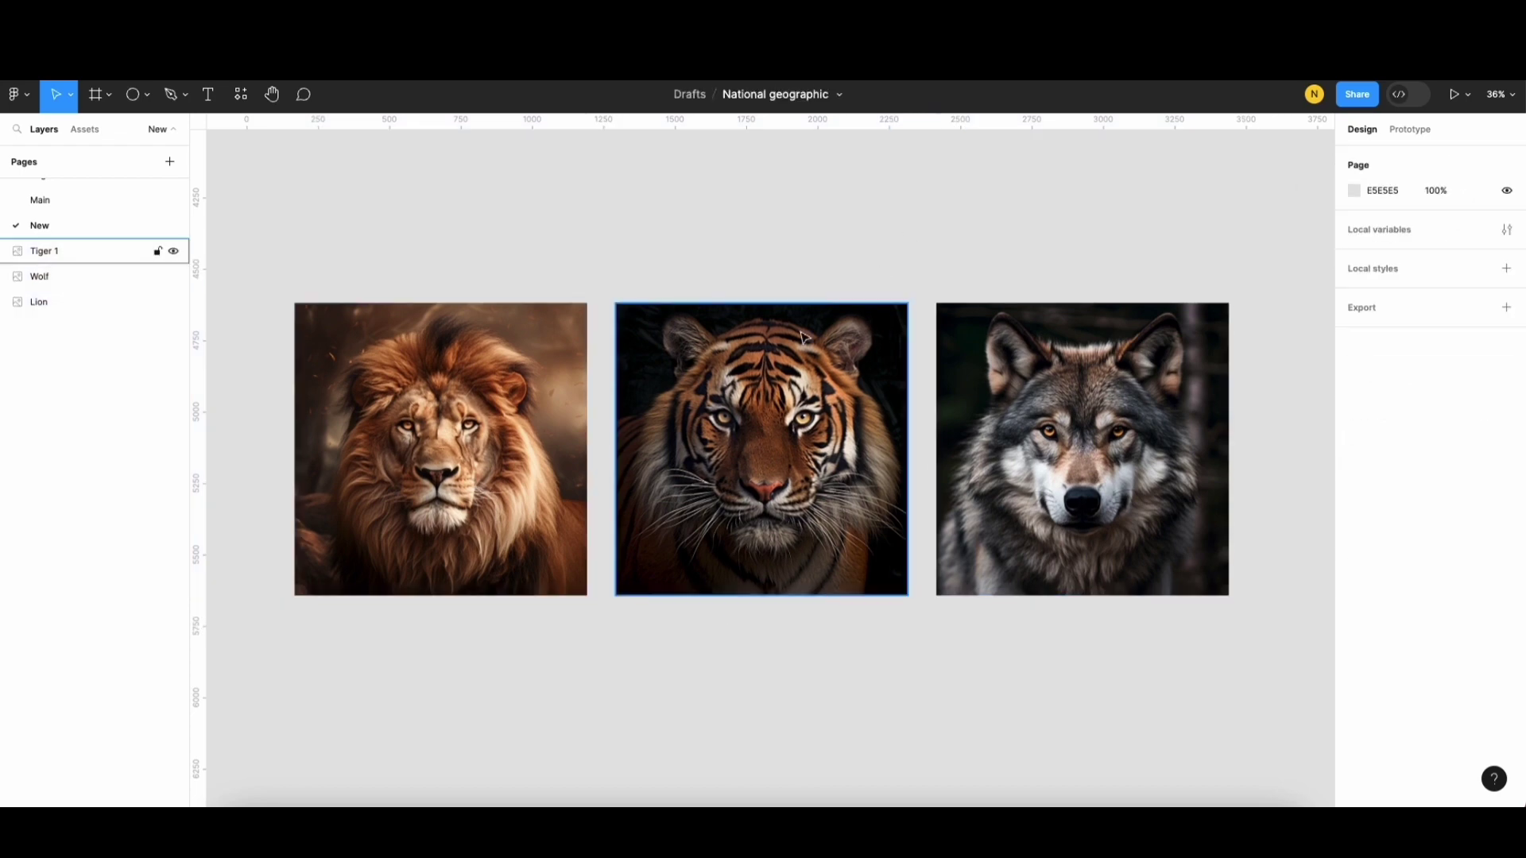
Step: Draw a new frame below the lion image and set it to the Desktop preset, 1440 × 1024
scroll(793, 328, "down", 1)
scroll(699, 310, "up", 1)
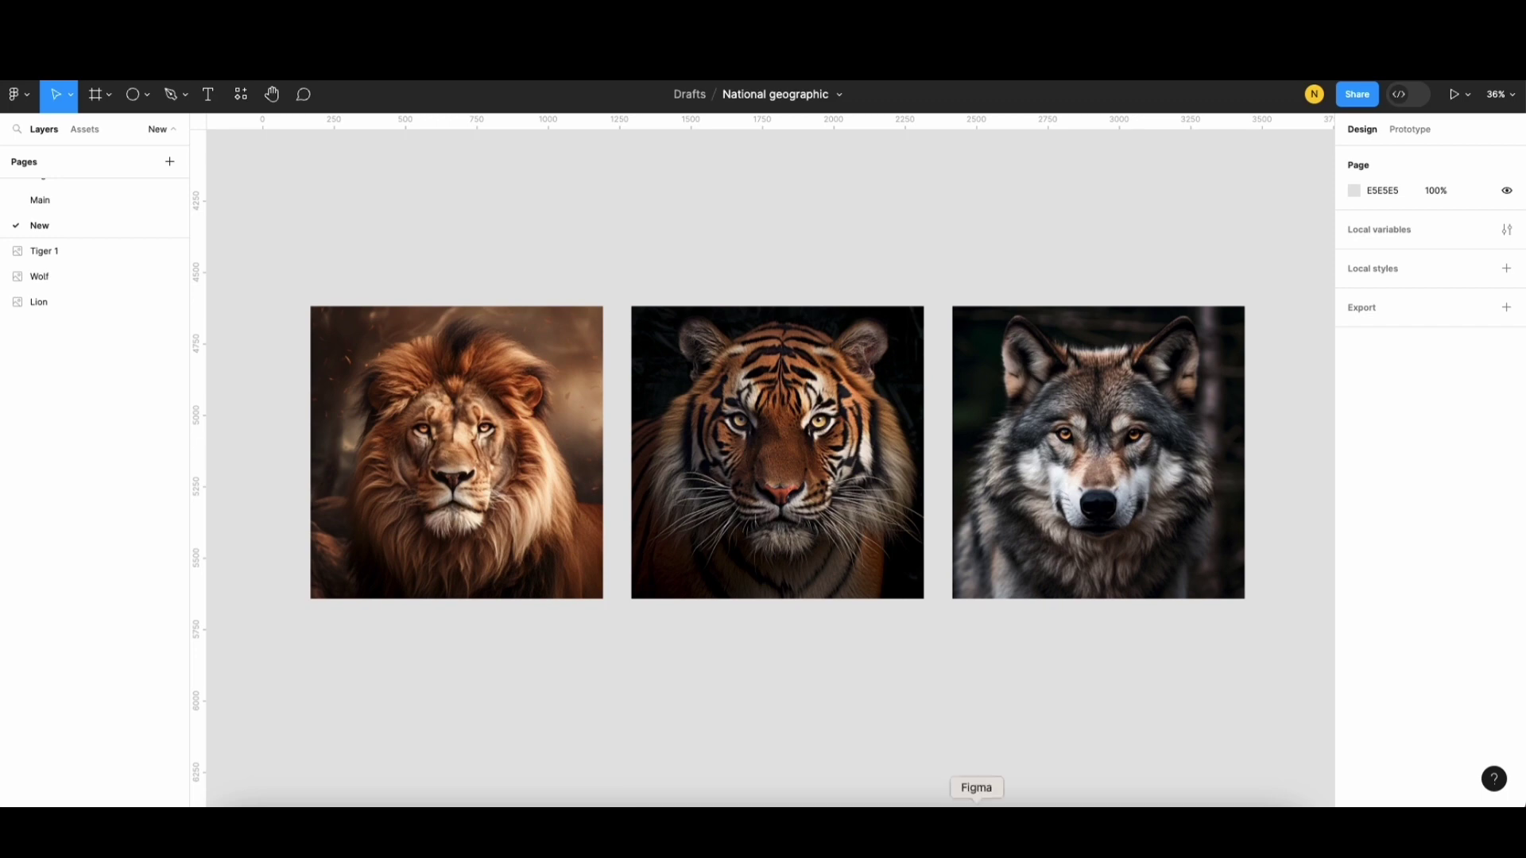
scroll(777, 573, "down", 3)
scroll(776, 572, "left", 3)
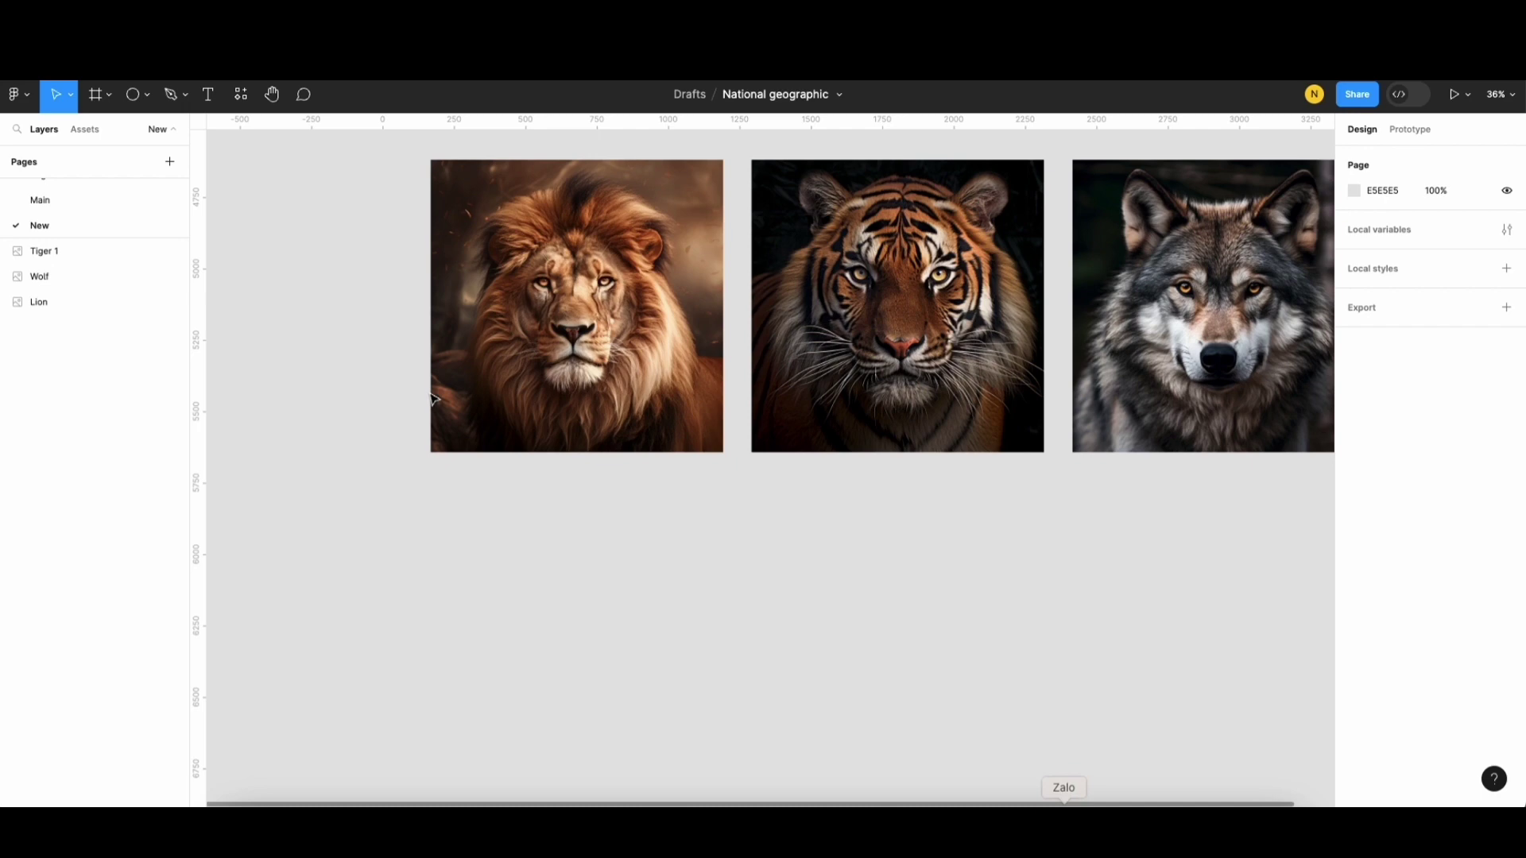
left_click(95, 95)
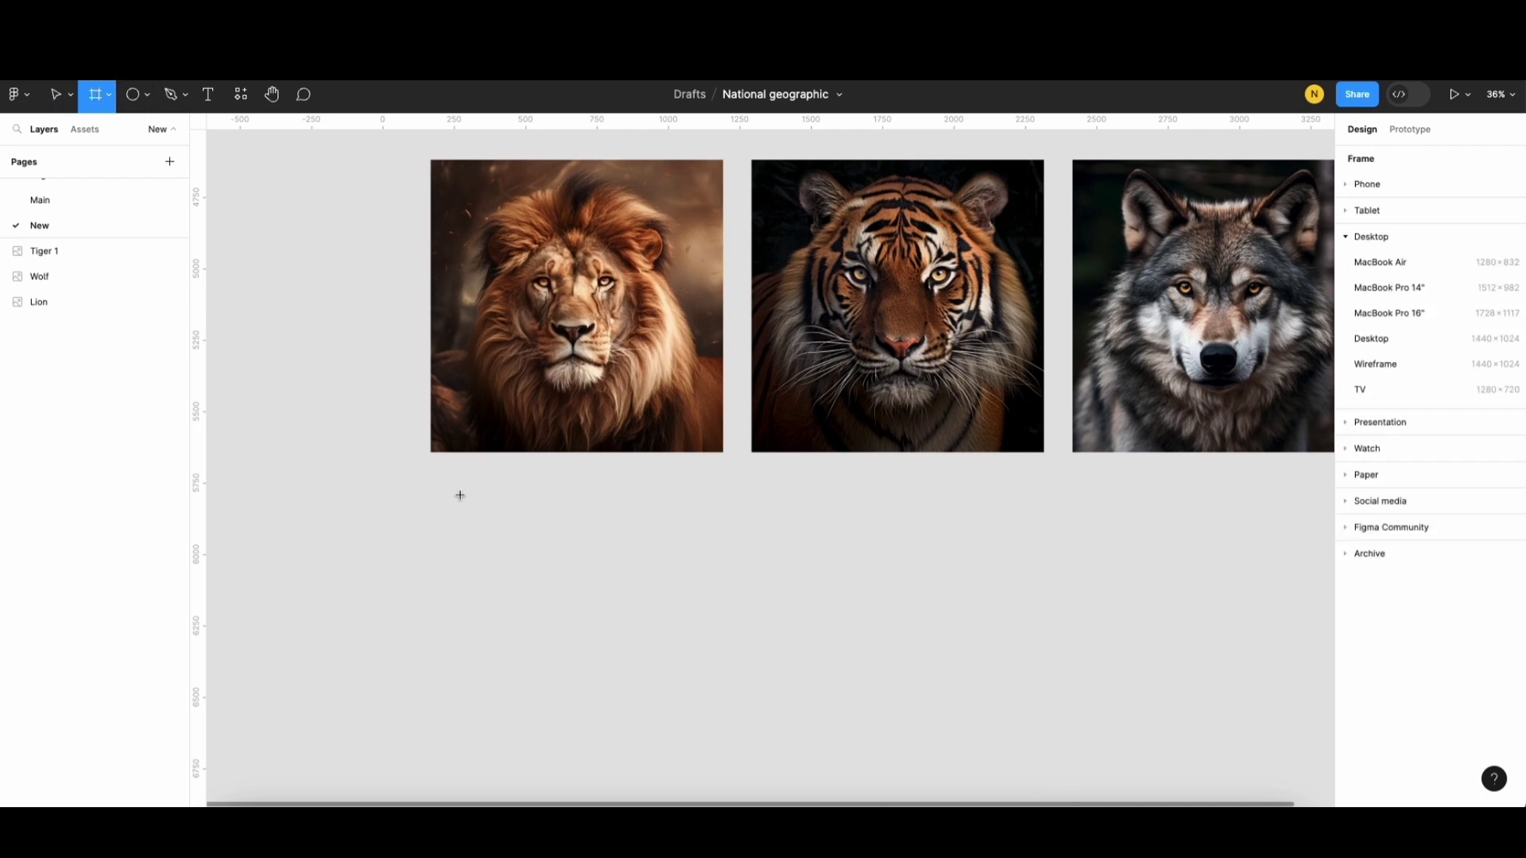
left_click_drag(460, 495, 883, 760)
left_click(1365, 195)
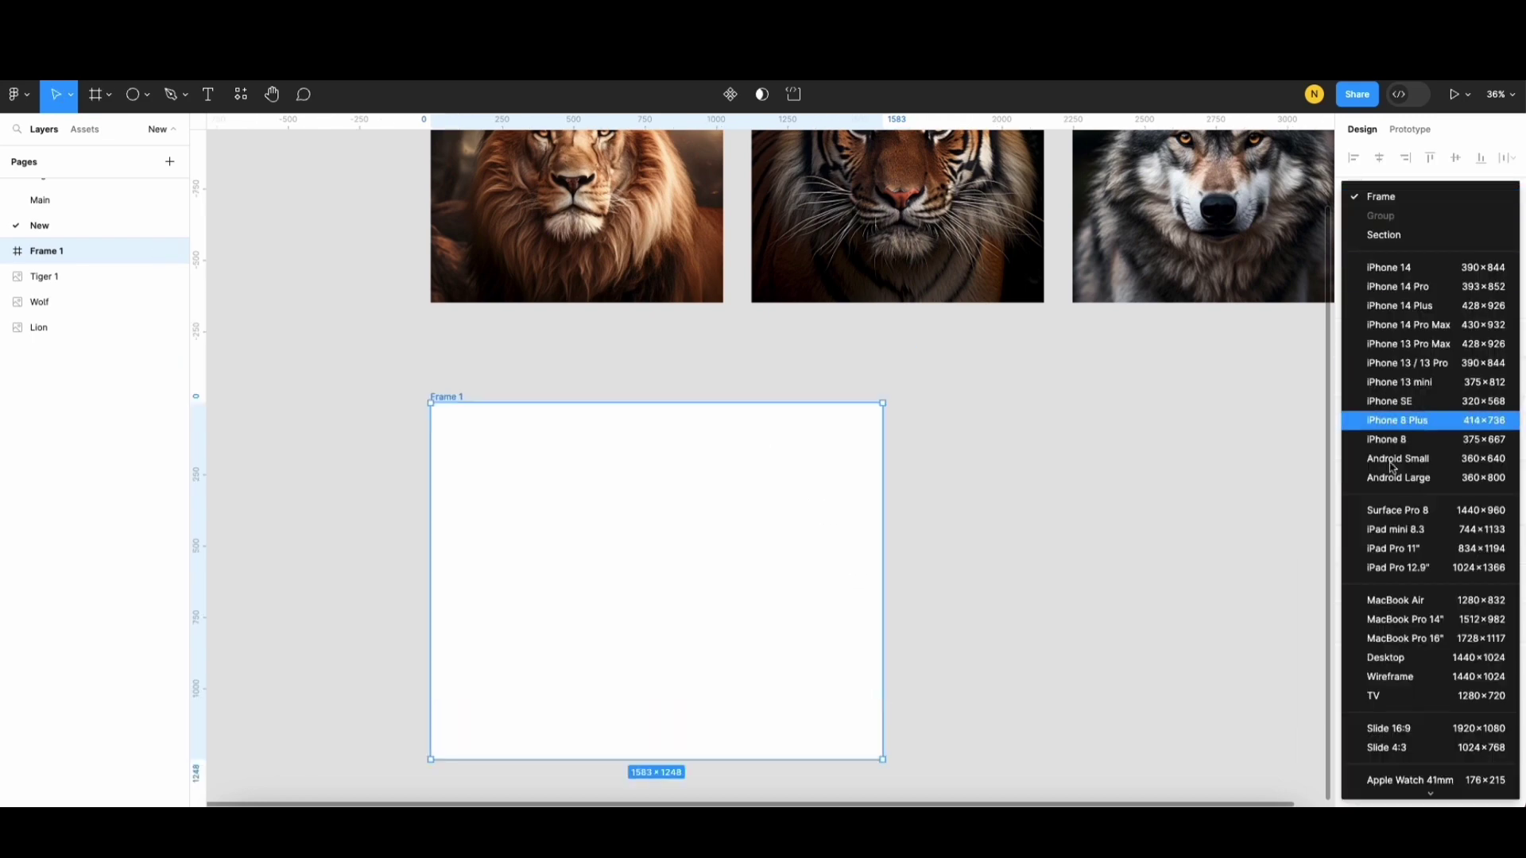
left_click(1402, 660)
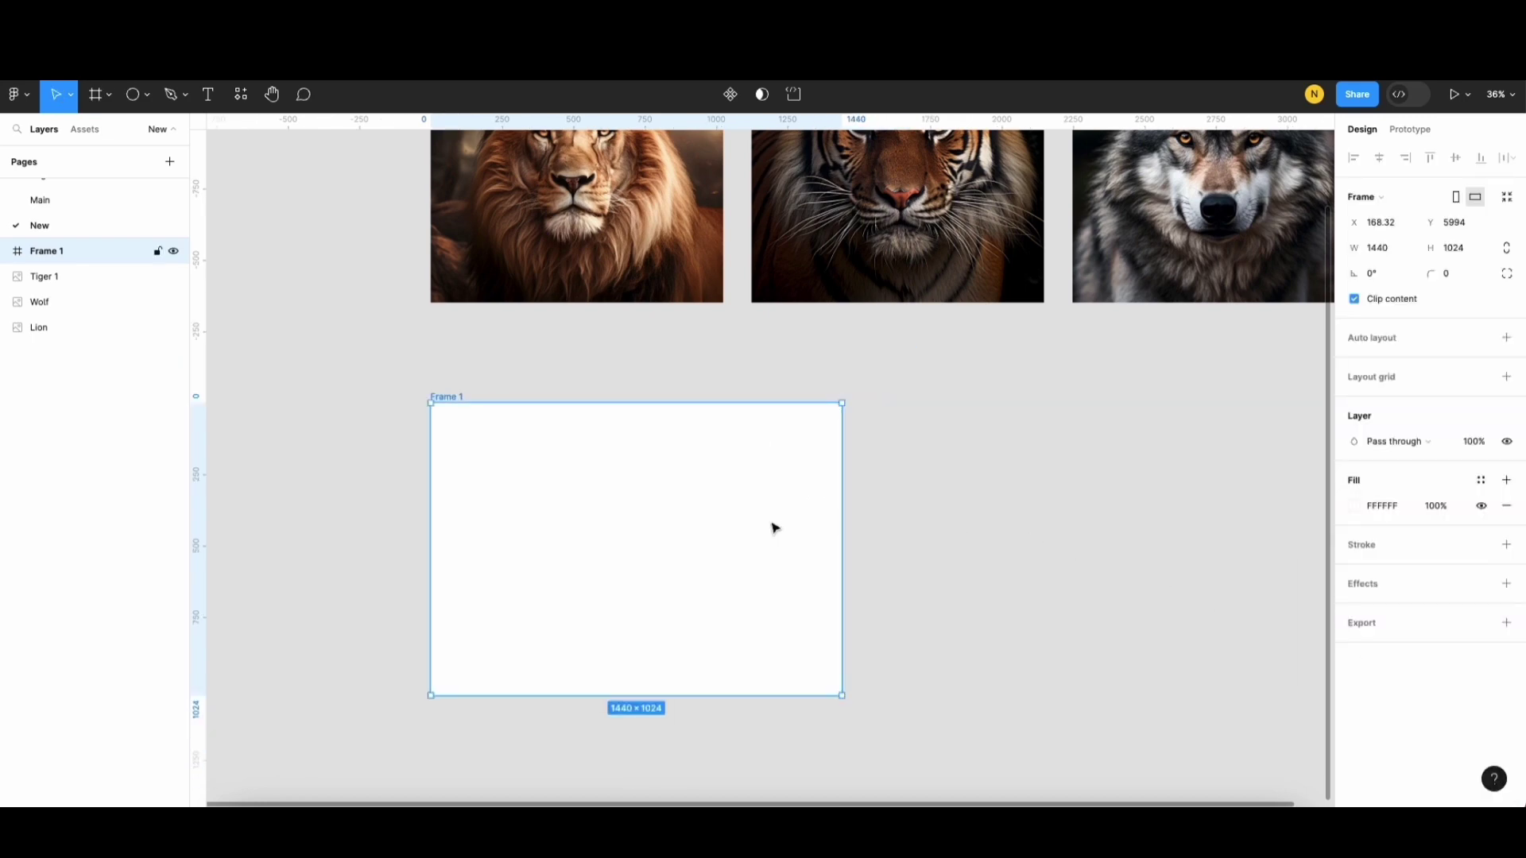
Step: Change the new desktop frame's fill colour to black (000000)
scroll(774, 527, "down", 1)
left_click(1357, 511)
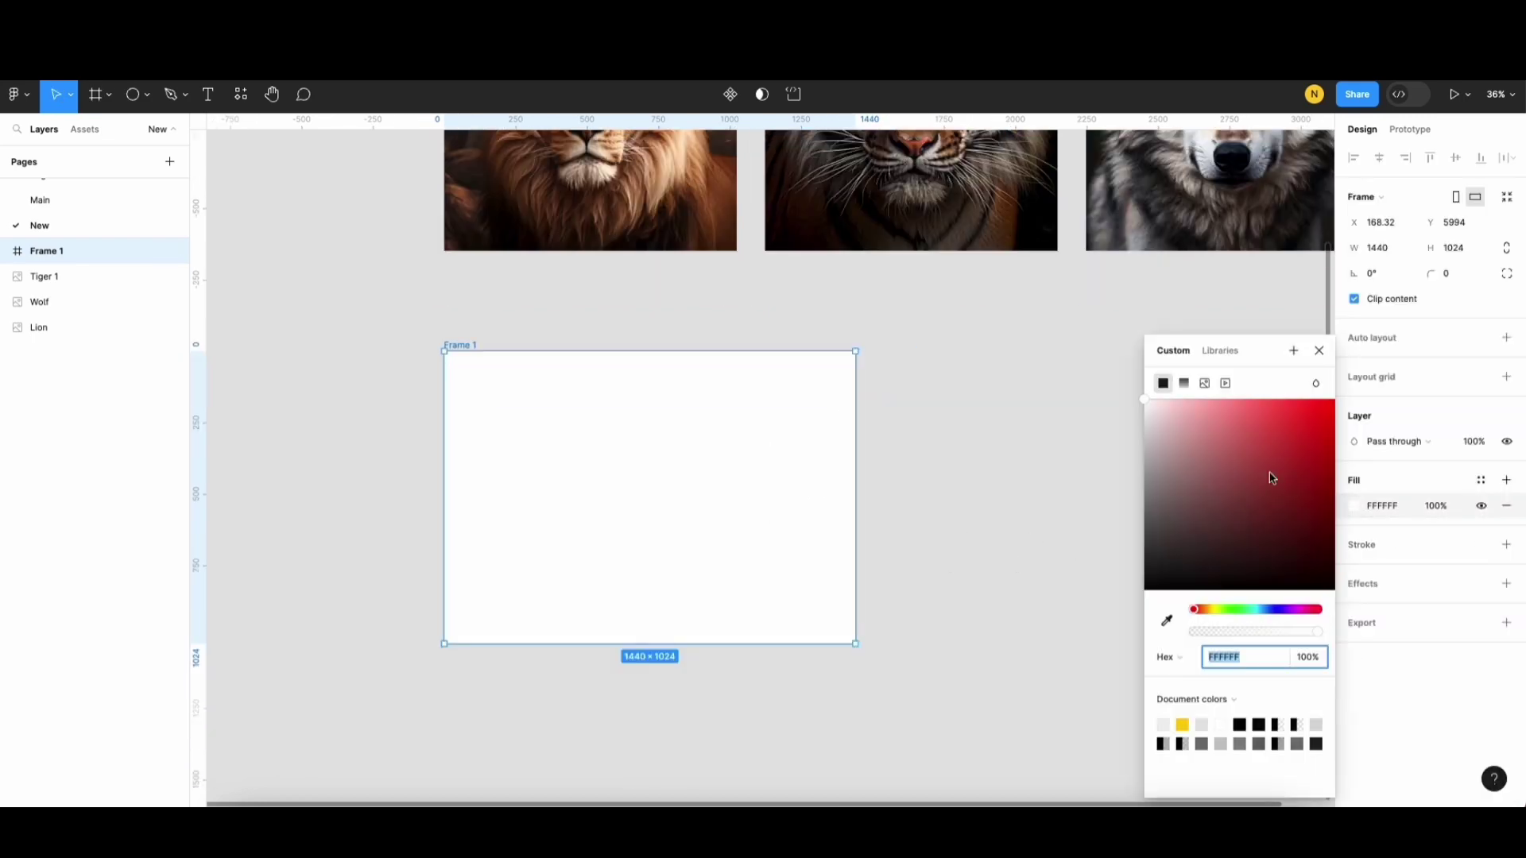
left_click_drag(1218, 482, 1104, 623)
left_click(961, 596)
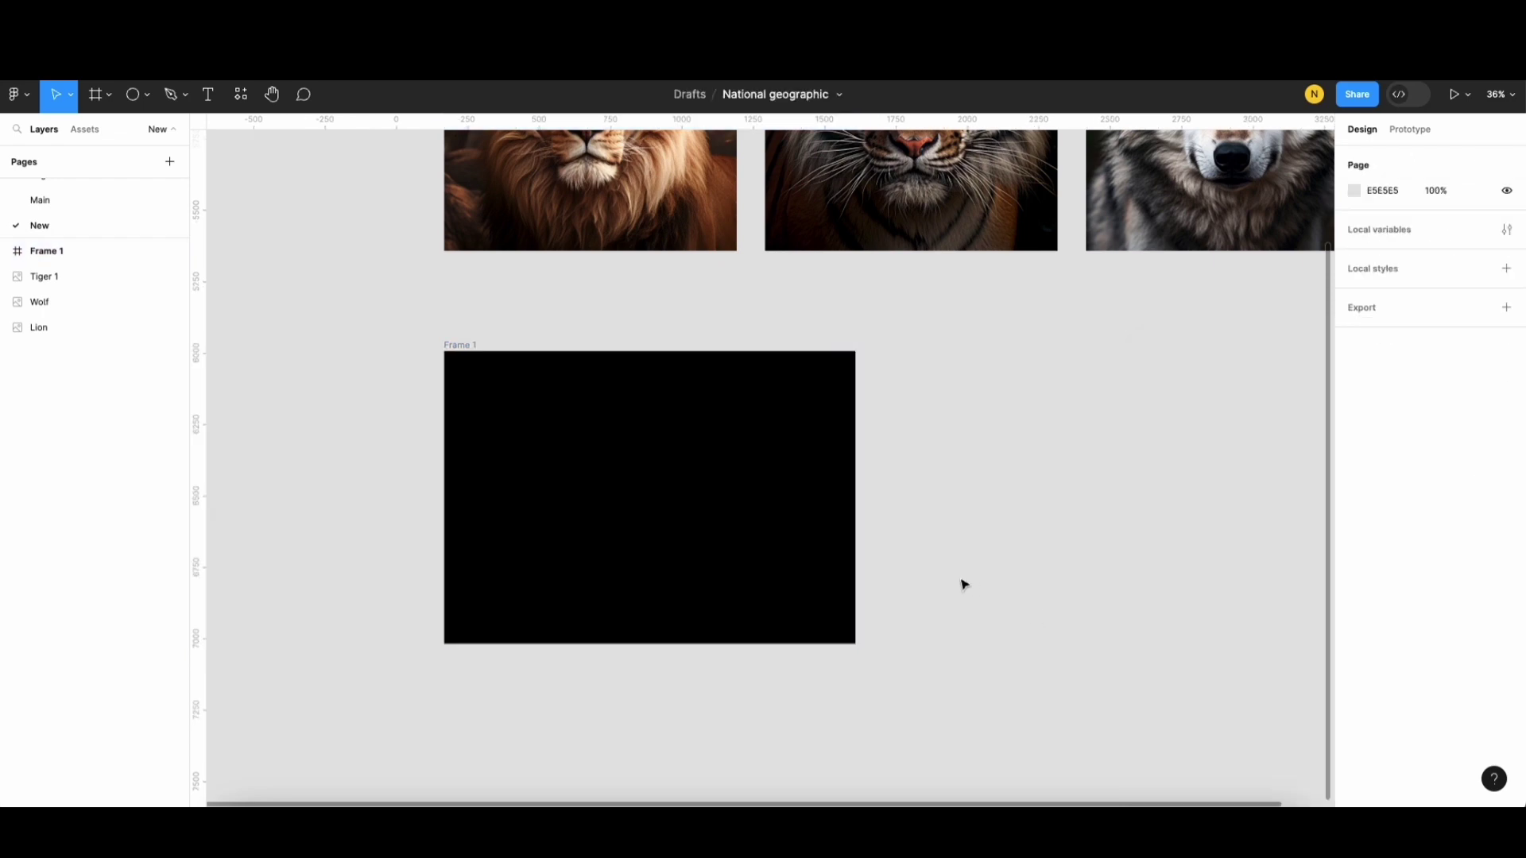
Step: Paste the copied National Geographic logo into the black desktop frame
scroll(702, 579, "left", 2)
left_click(623, 416)
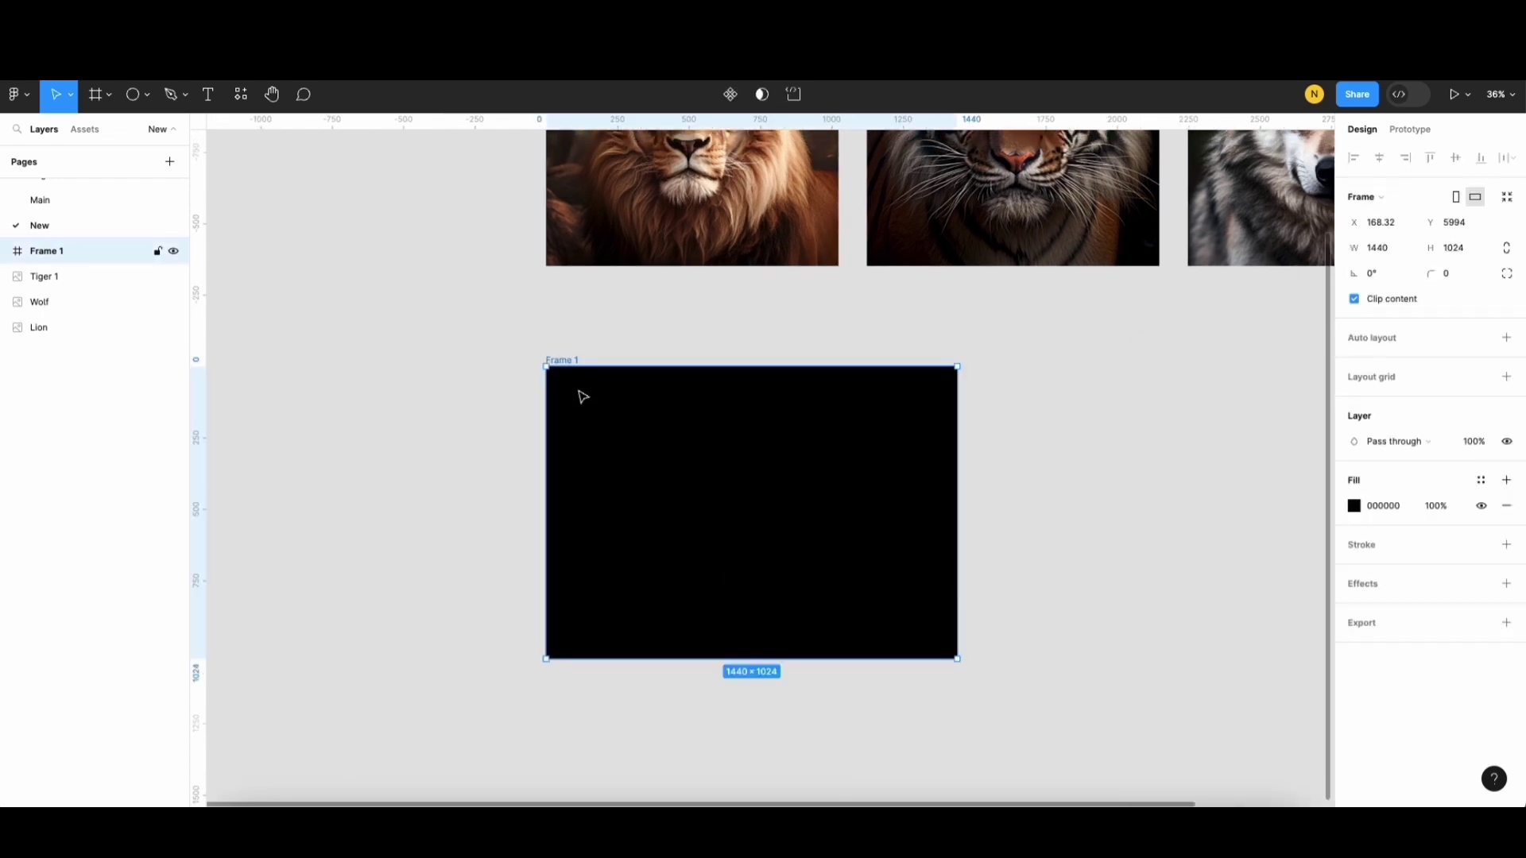
key("ctrl+v")
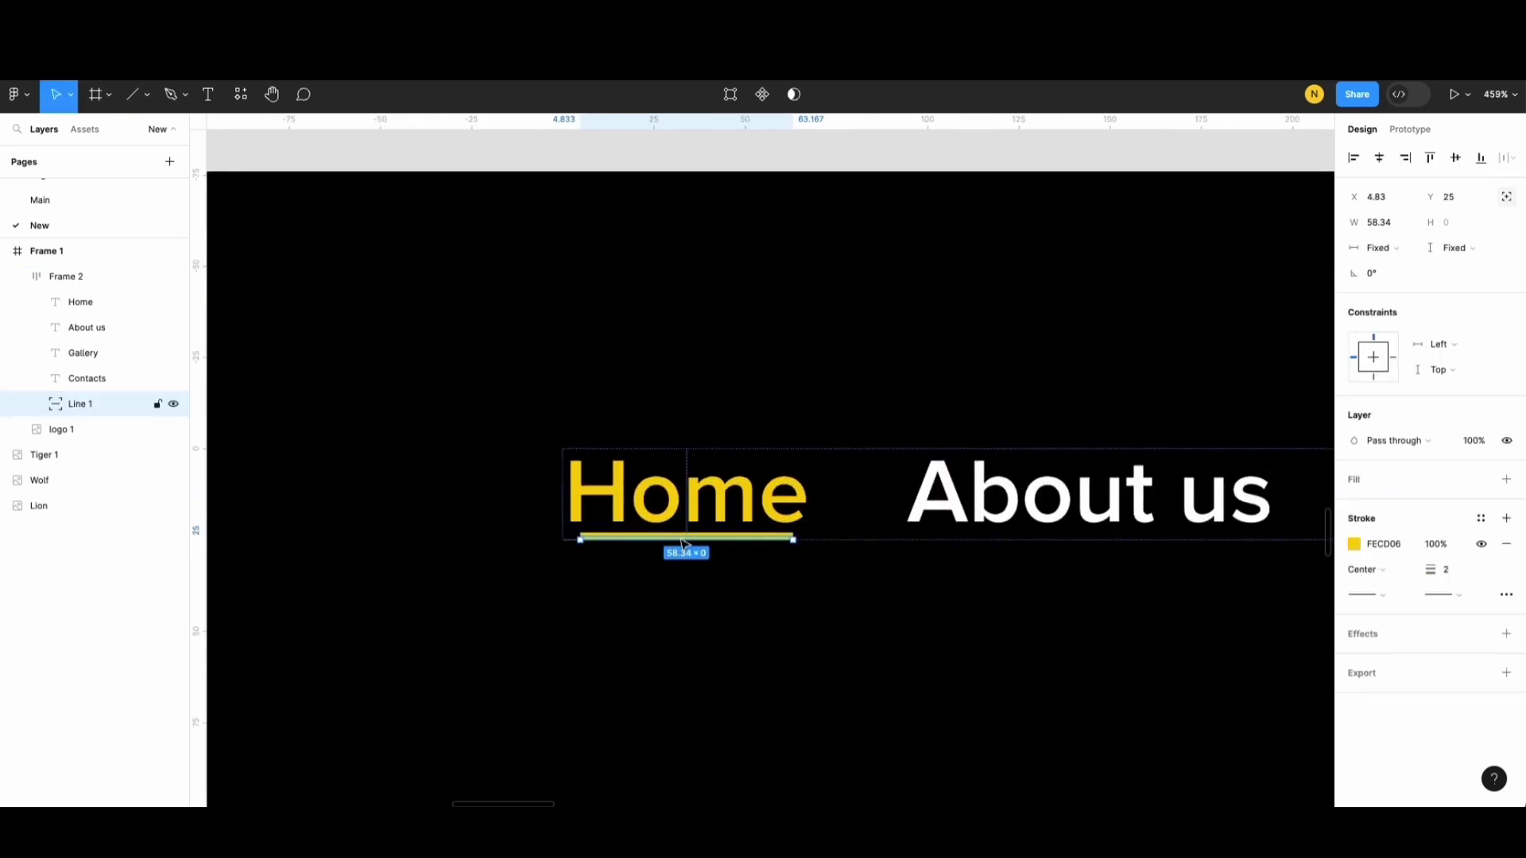
left_click(783, 620)
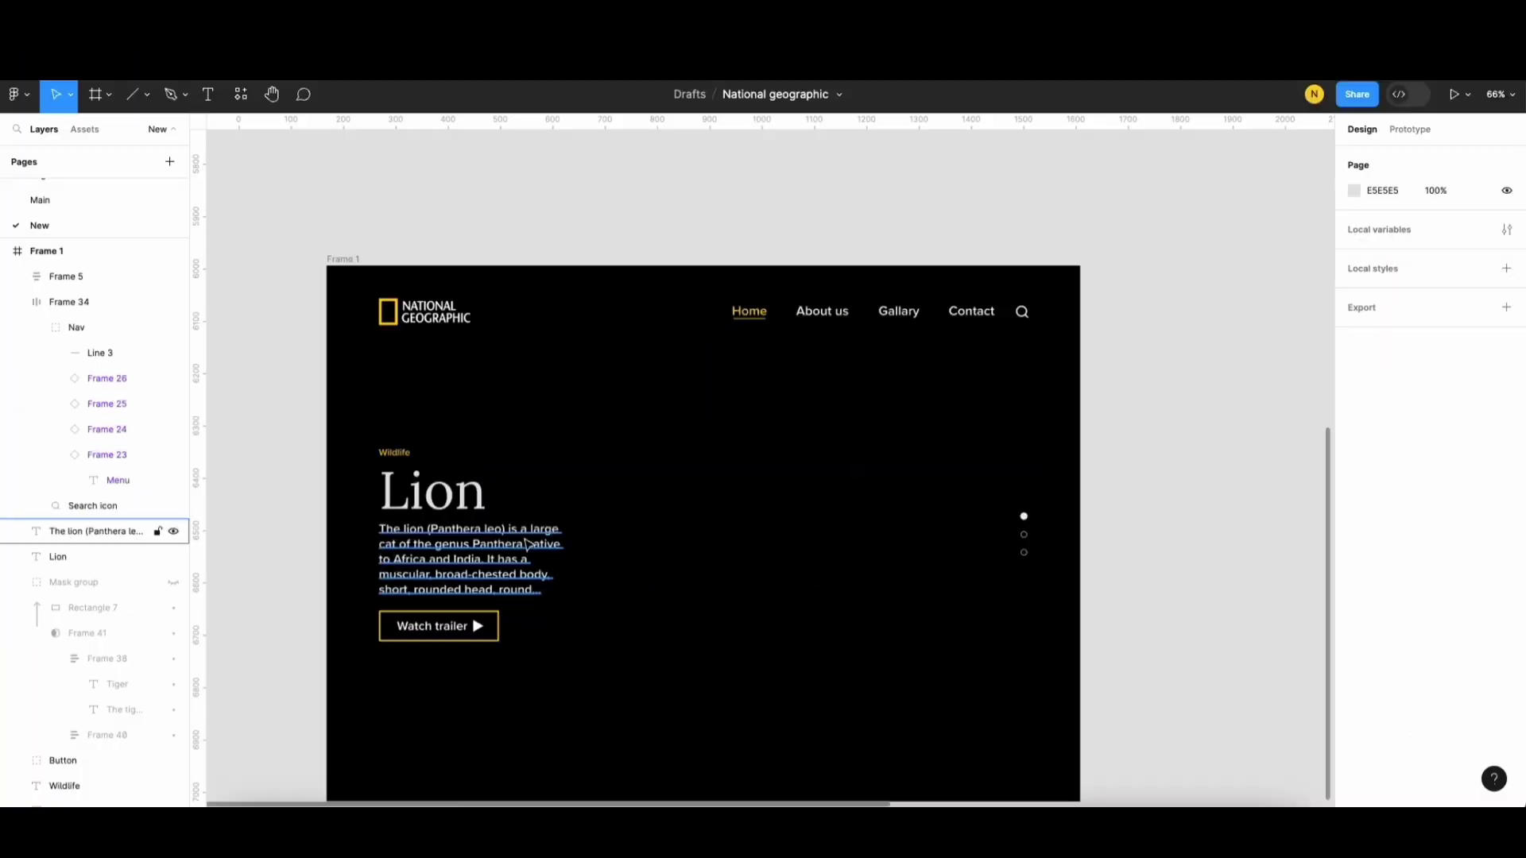
Step: Wrap the Lion heading and its description in an auto layout and move the block horizontally to X 665.68
left_click(433, 573)
key("Escape")
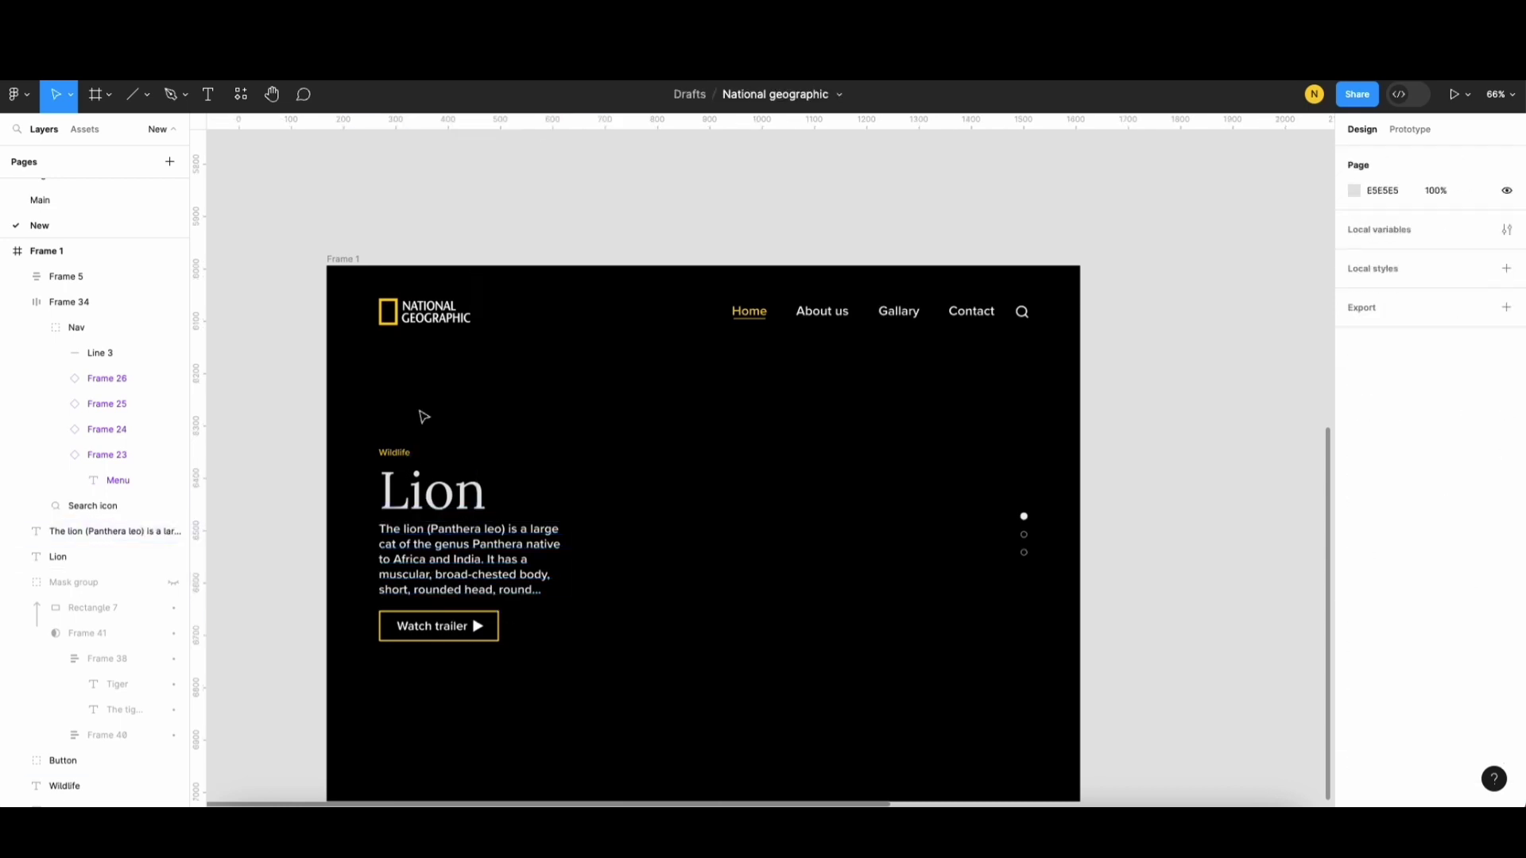
left_click(449, 503)
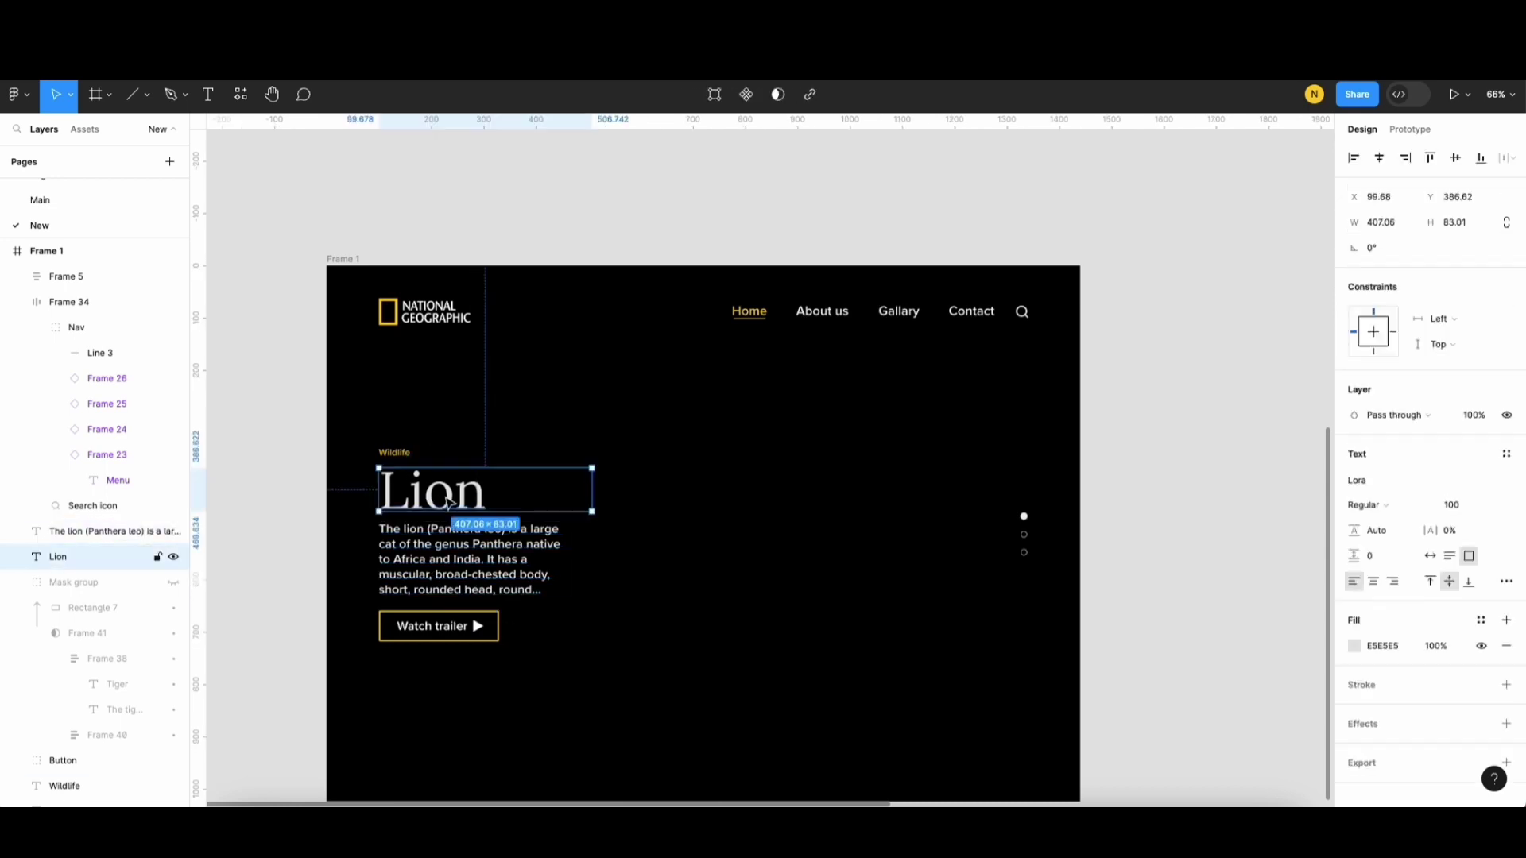
left_click(442, 554, "shift")
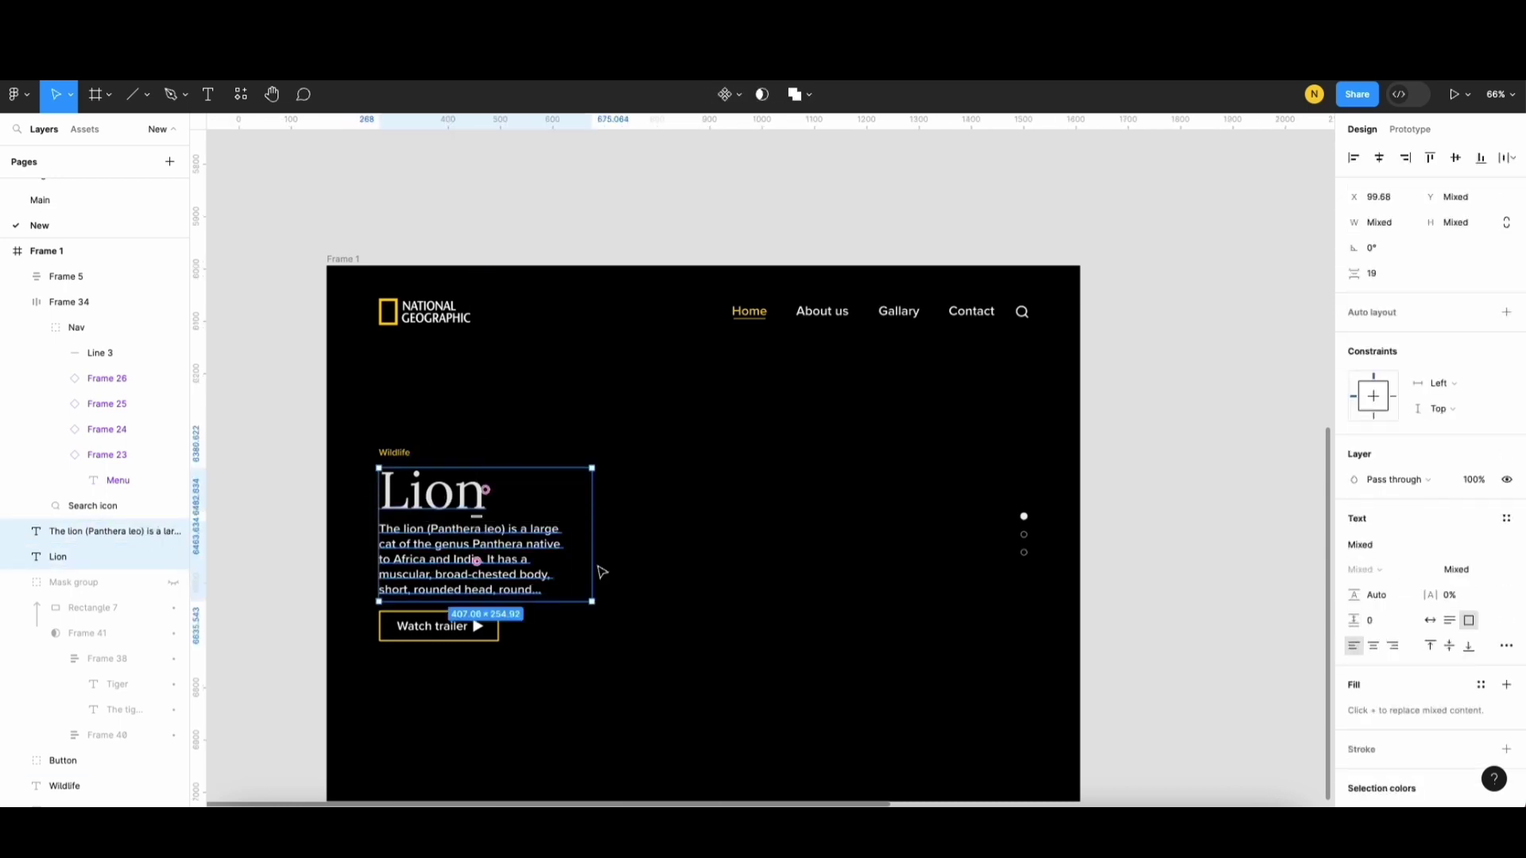
left_click(1506, 313)
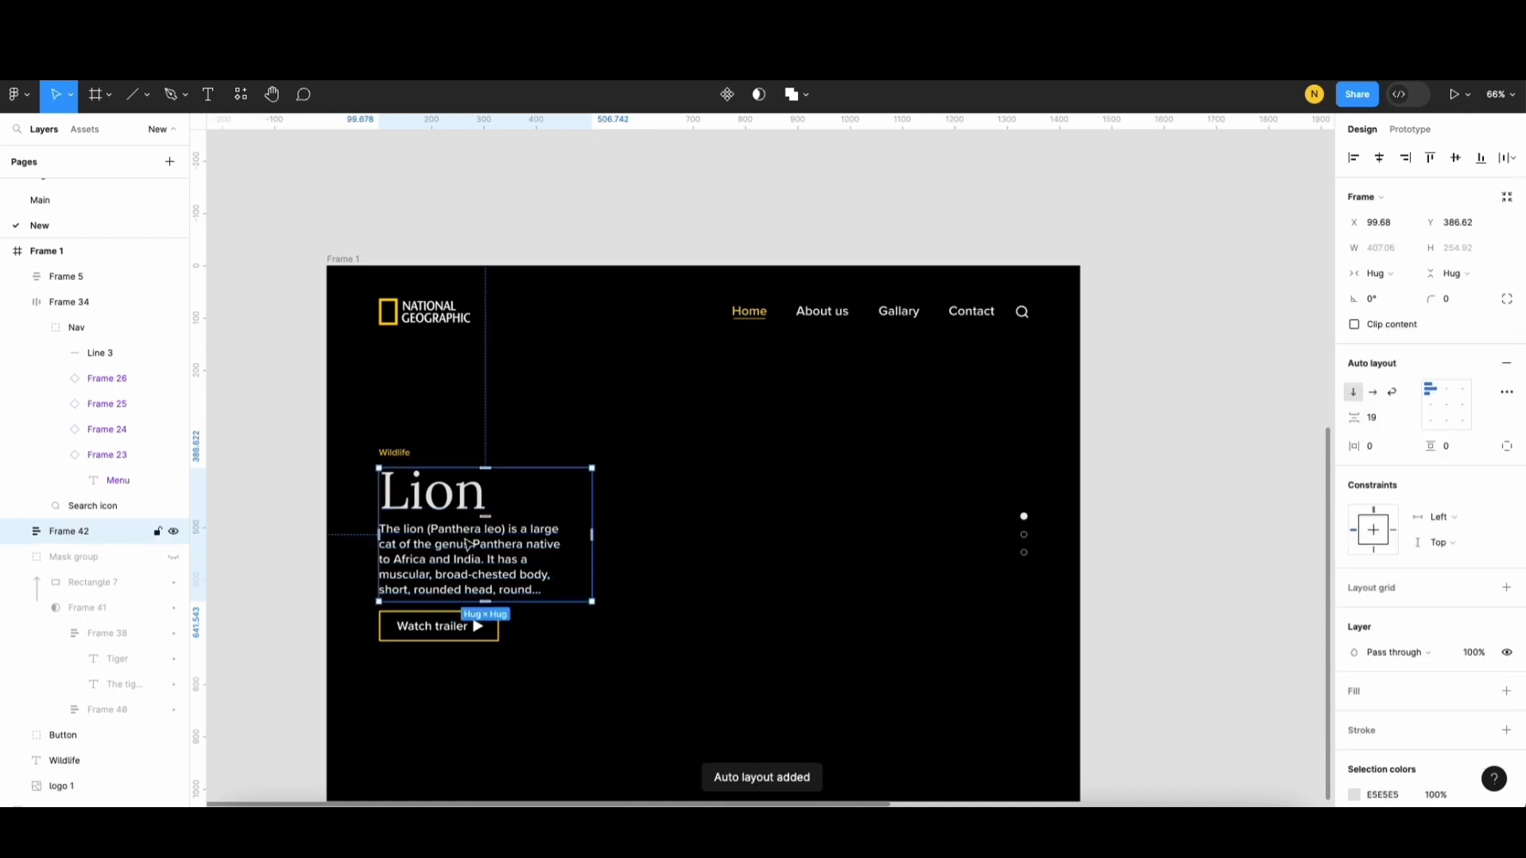
left_click_drag(467, 544, 757, 529)
left_click(932, 450)
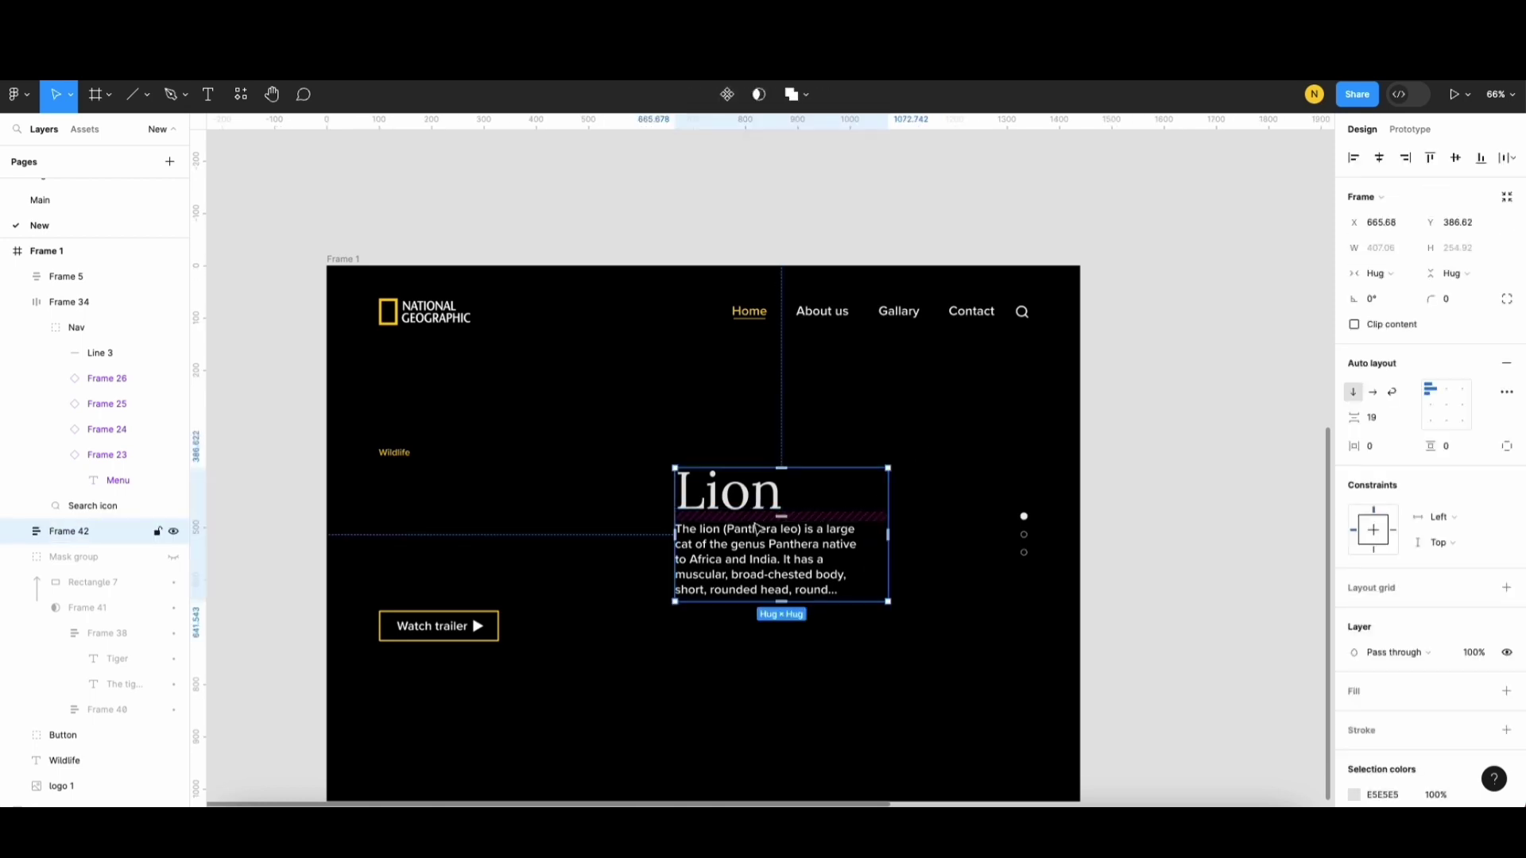
Step: Duplicate the Lion text block twice below the original, keeping the same vertical offset between copies
scroll(759, 549, "down", 3)
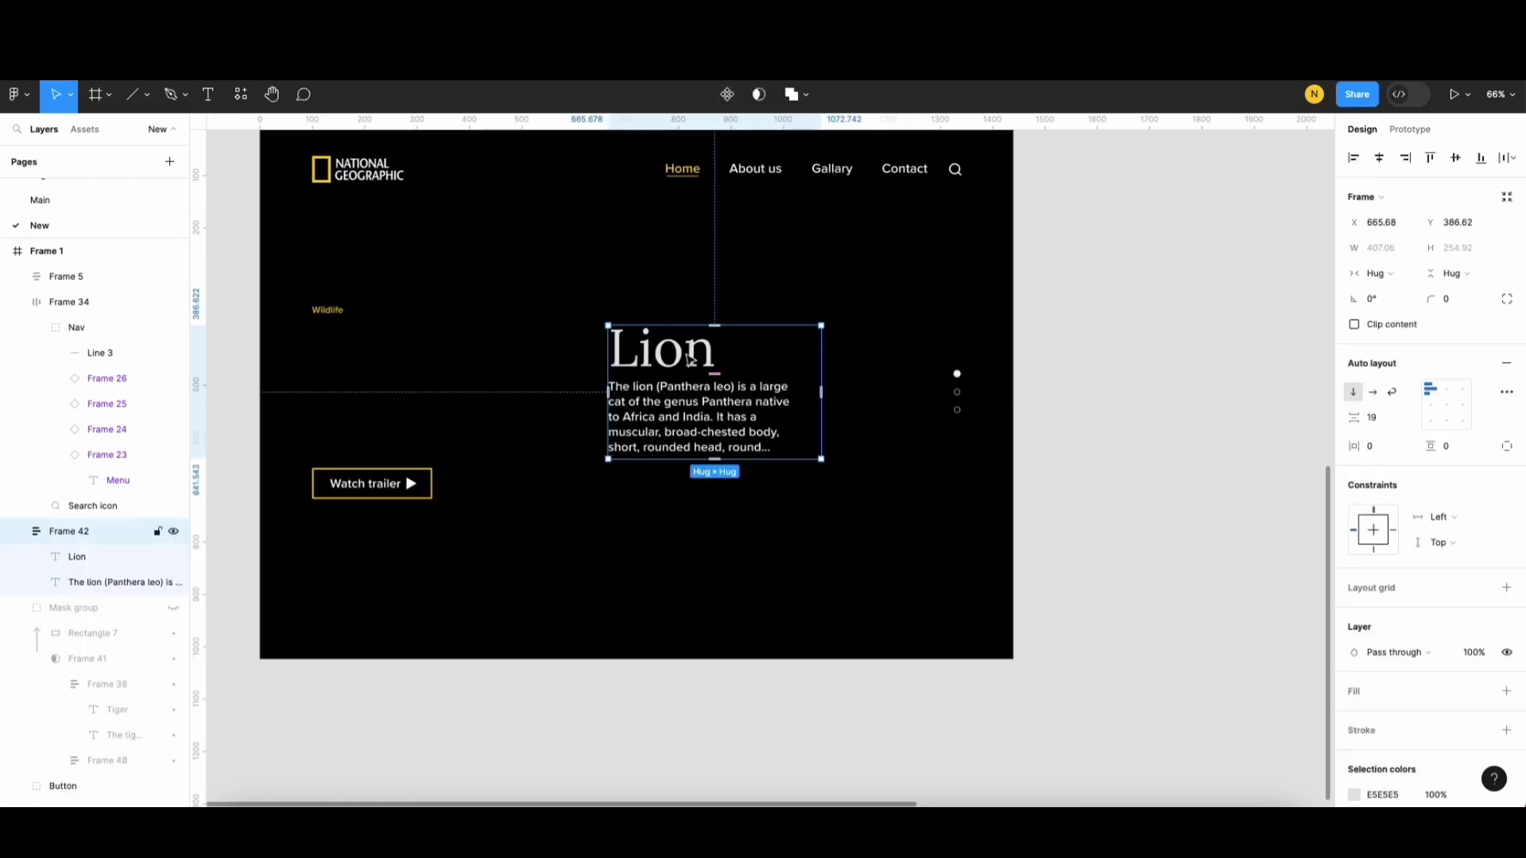
left_click_drag(690, 359, 697, 510)
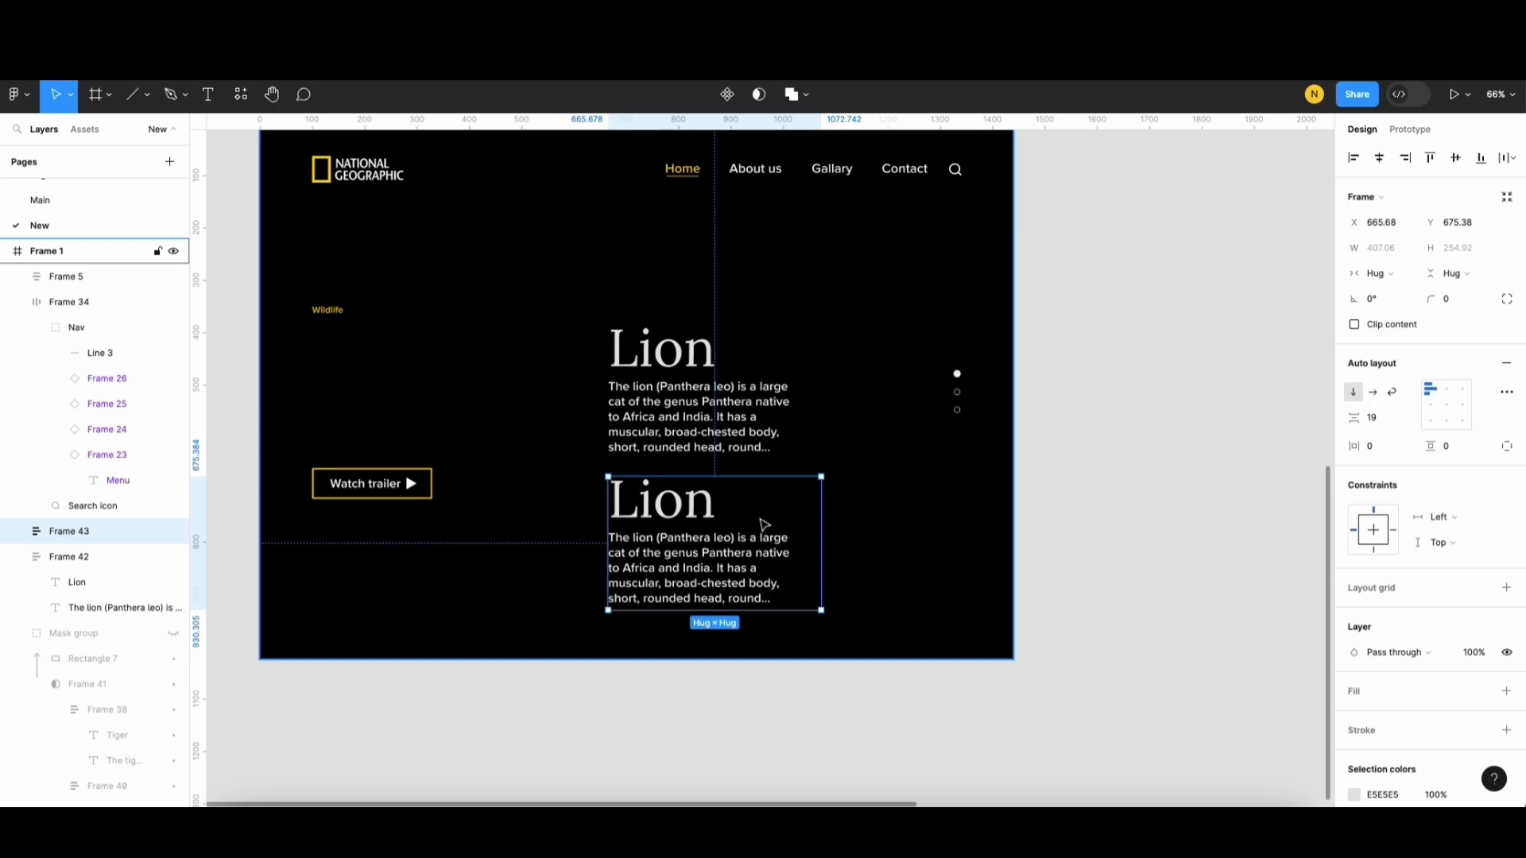
key("ctrl+d")
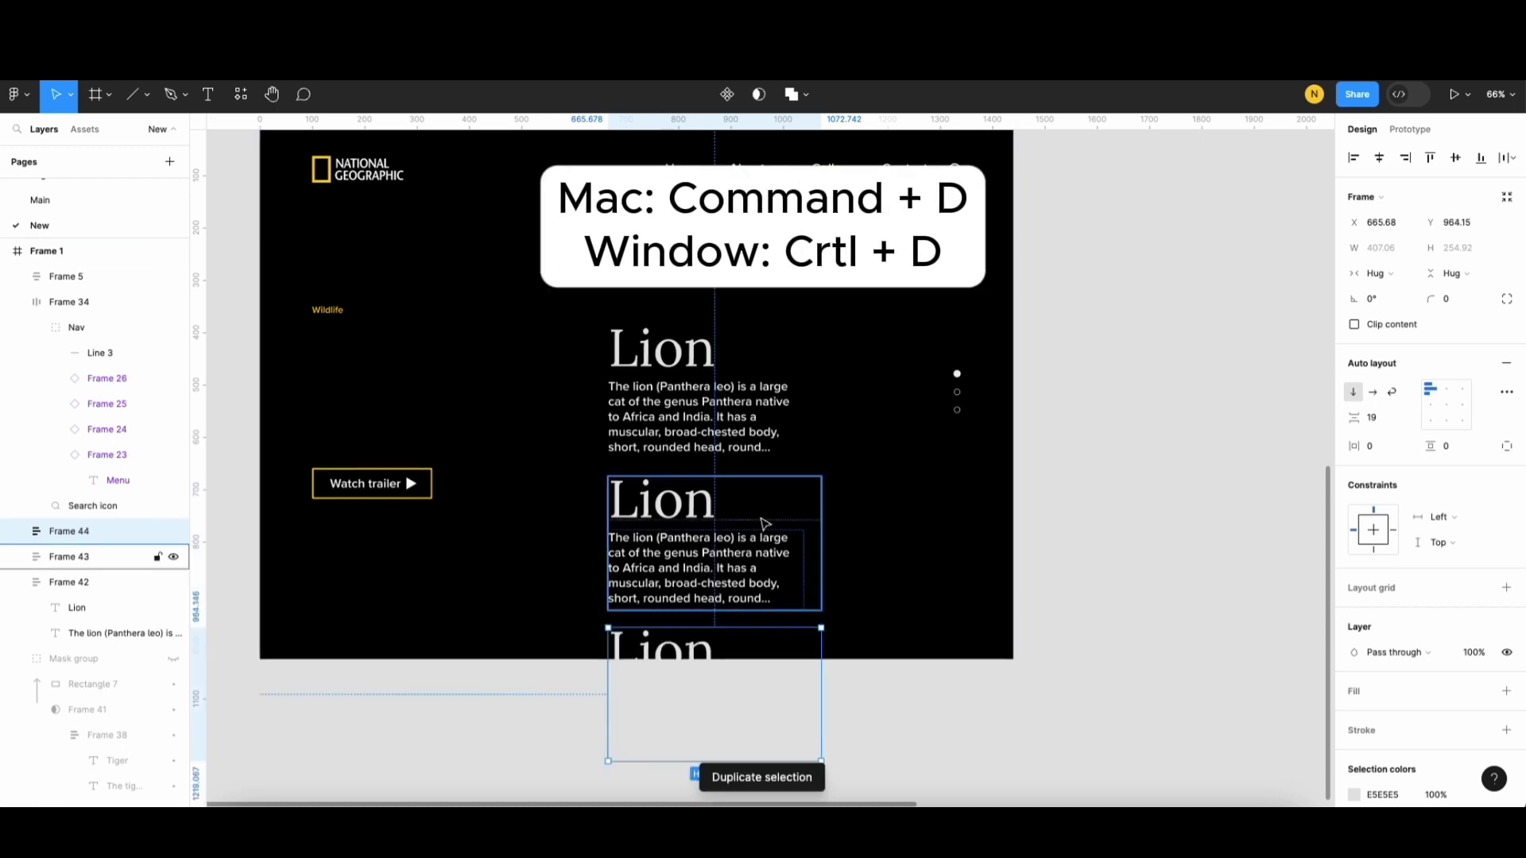
Step: Select all three Lion text blocks and move them up to fit inside the frame, starting at Y 155
left_click_drag(579, 385, 673, 619)
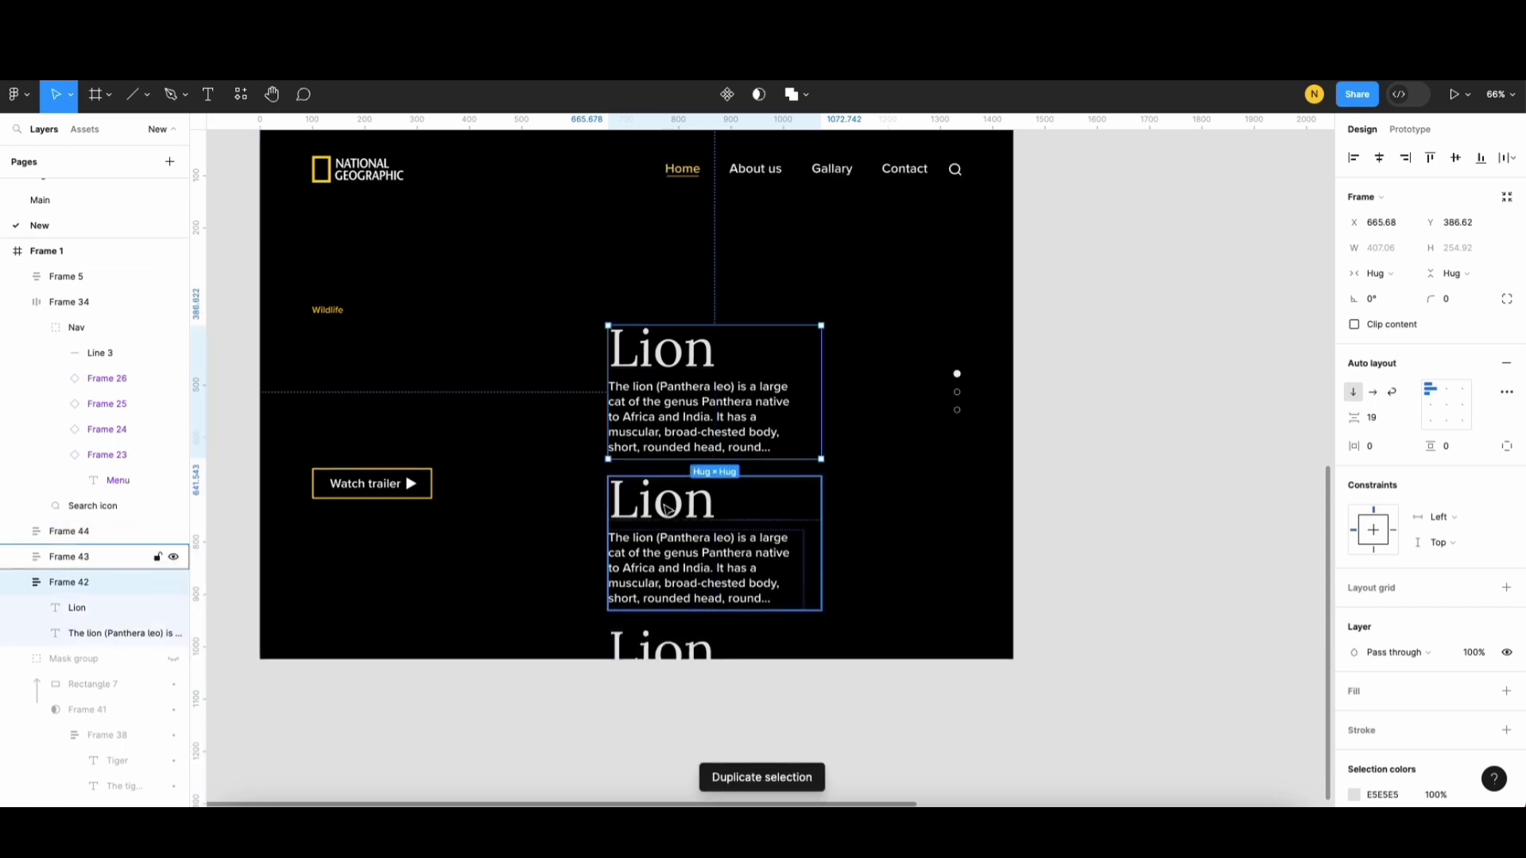
left_click(673, 645, "shift")
left_click_drag(696, 531, 688, 409)
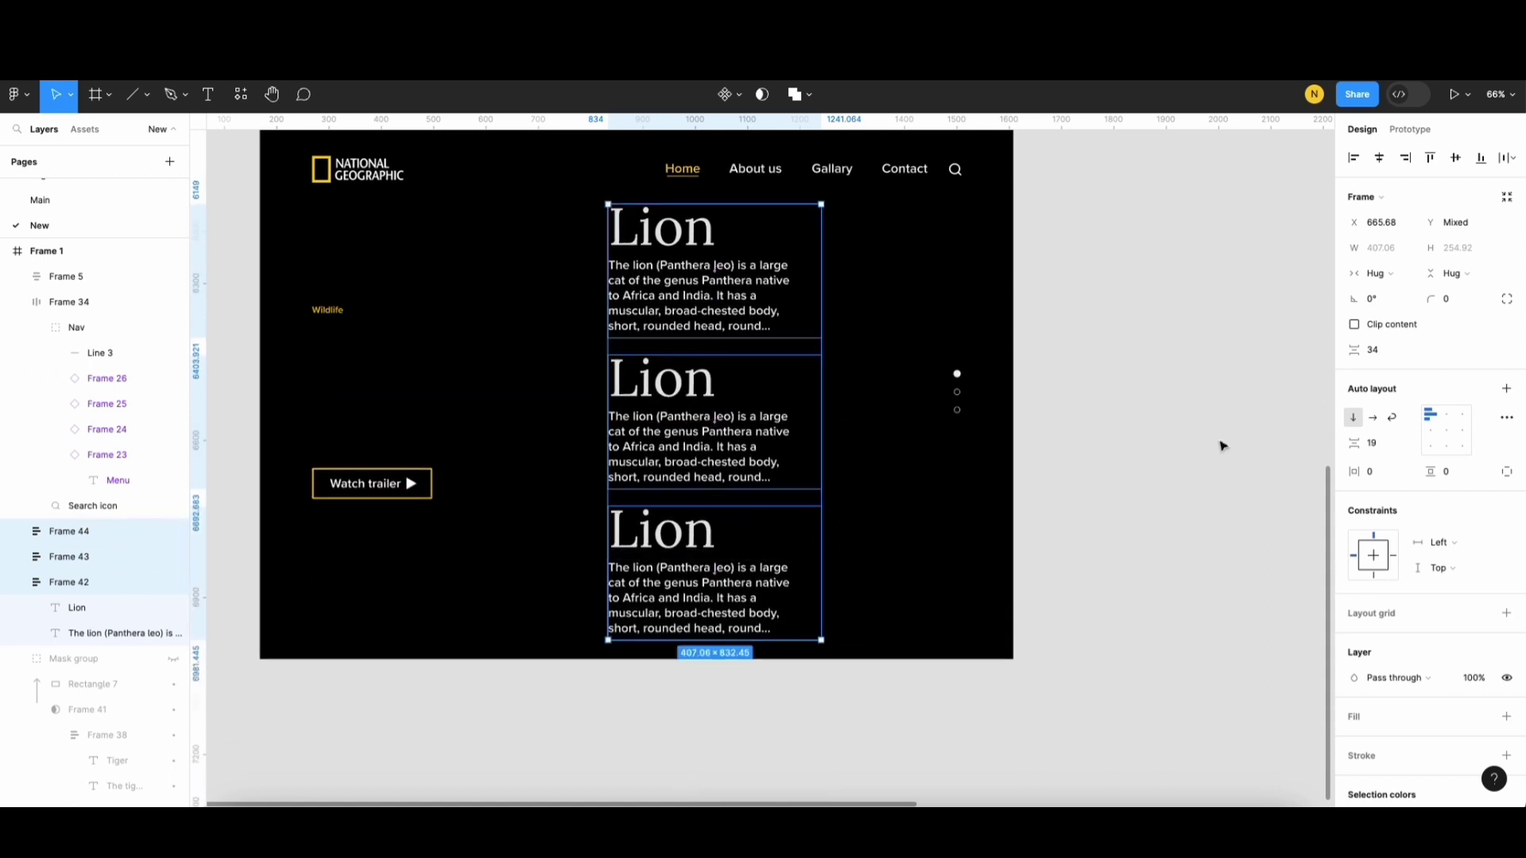
Step: Wrap the three Lion text blocks in a vertical auto layout and set the spacing between them to 32
left_click(1509, 389)
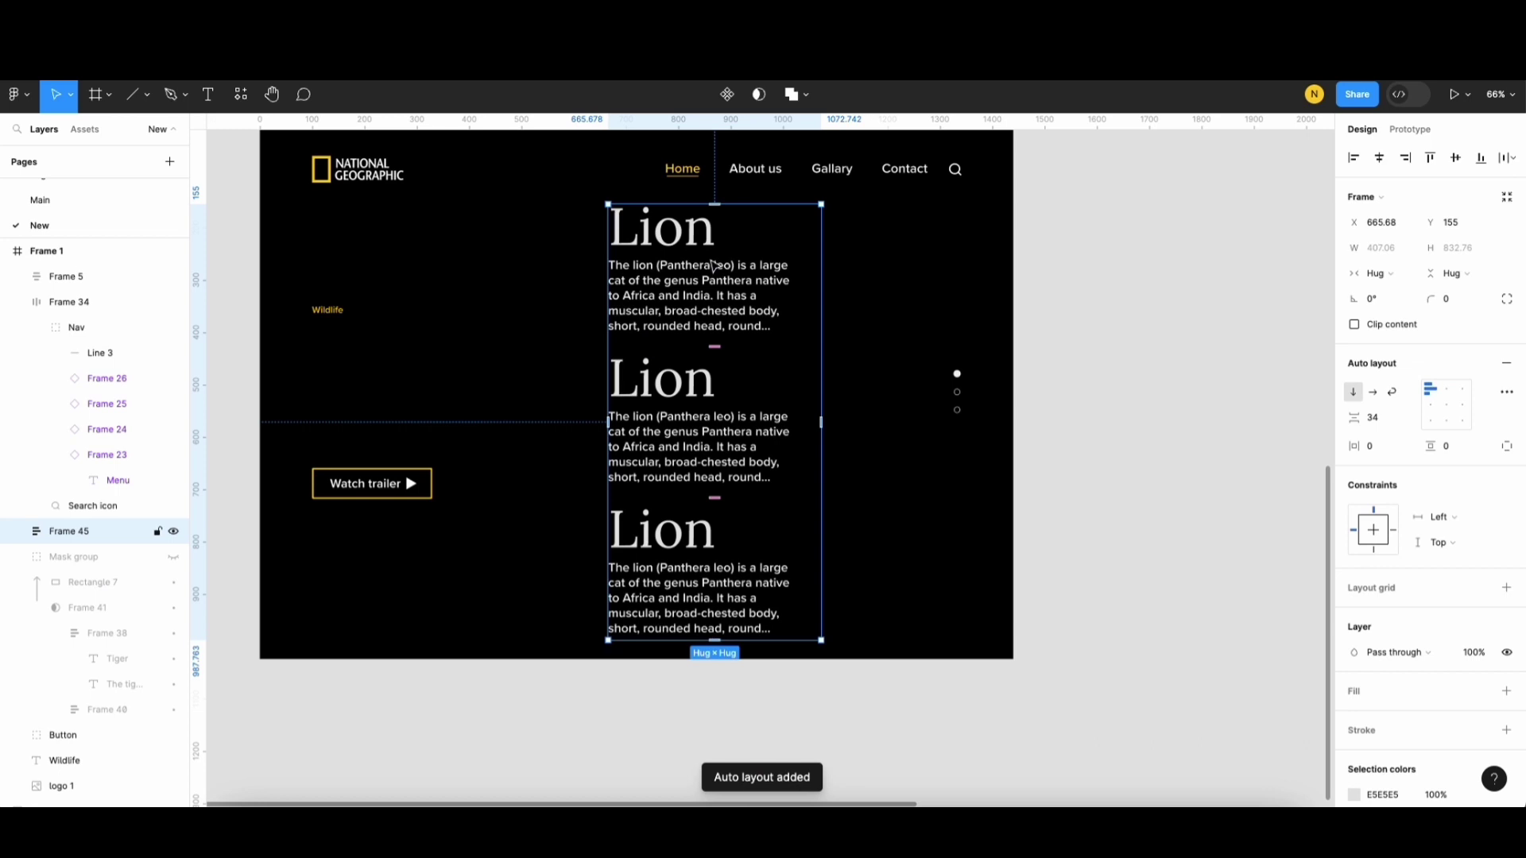
left_click(1381, 418)
type("32")
key("Return")
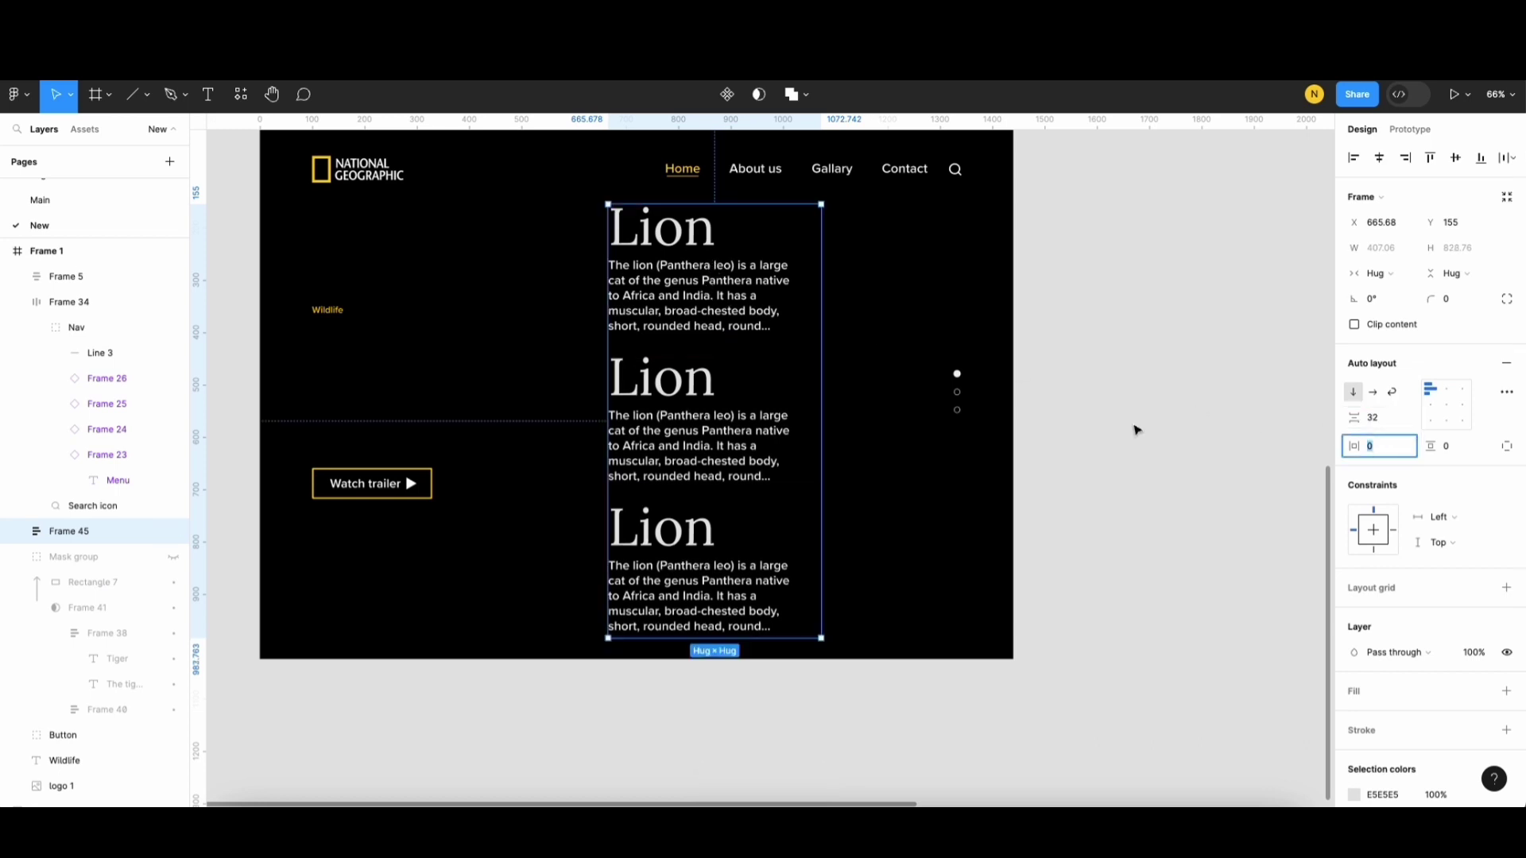
Step: Change the heading of the first text block to "Tiger"
scroll(689, 300, "up", 3)
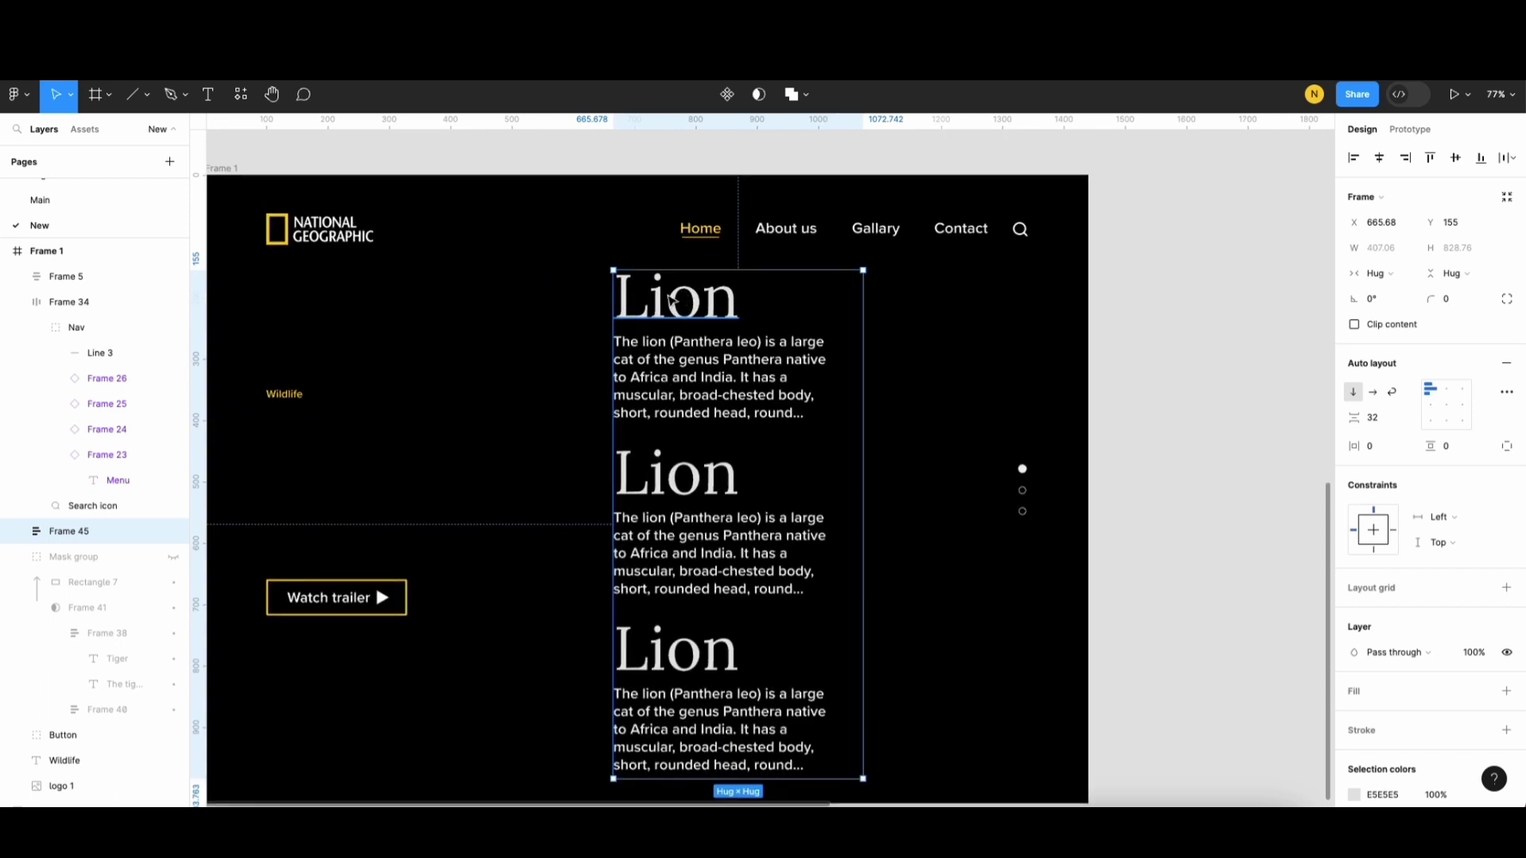
double_click(670, 299)
double_click(667, 299)
type("TIG")
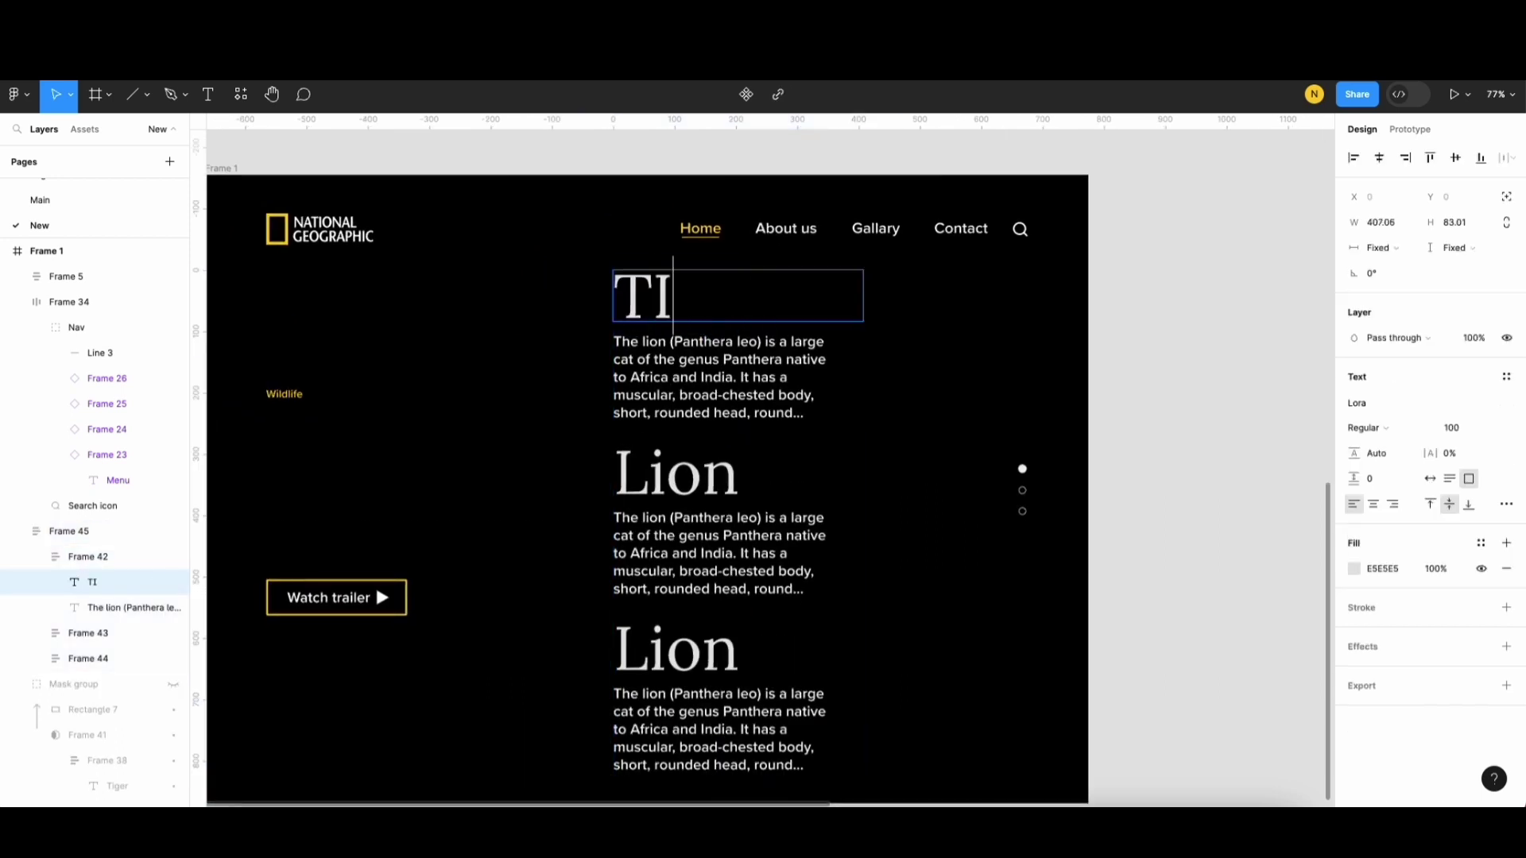
key("BackSpace")
key("BackSpace")
type("iger")
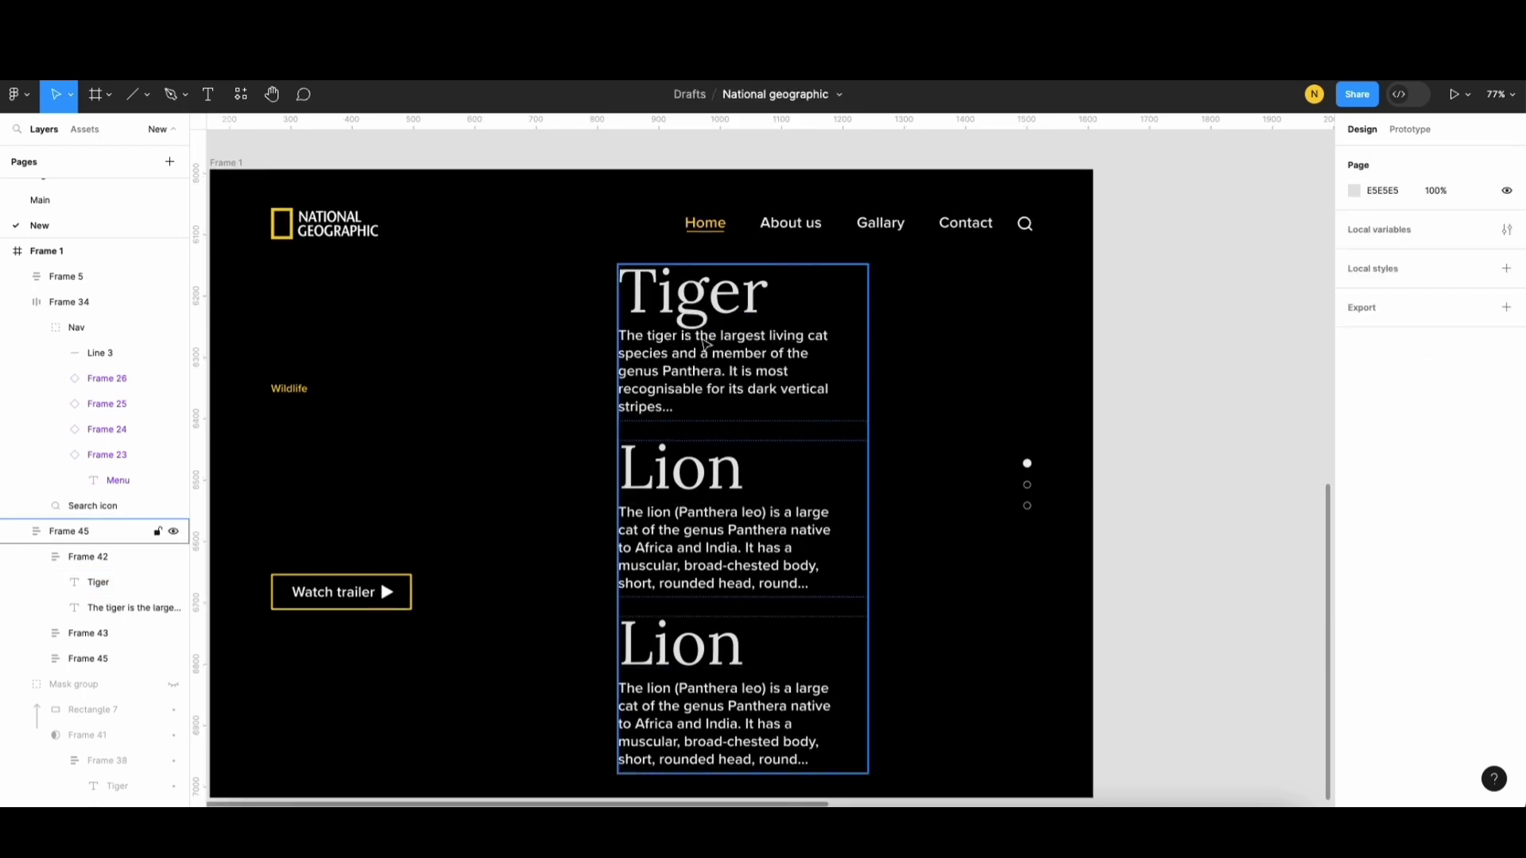
Step: Change the heading of the third text block to "Wolf"
double_click(666, 650)
double_click(665, 650)
type("Wolf")
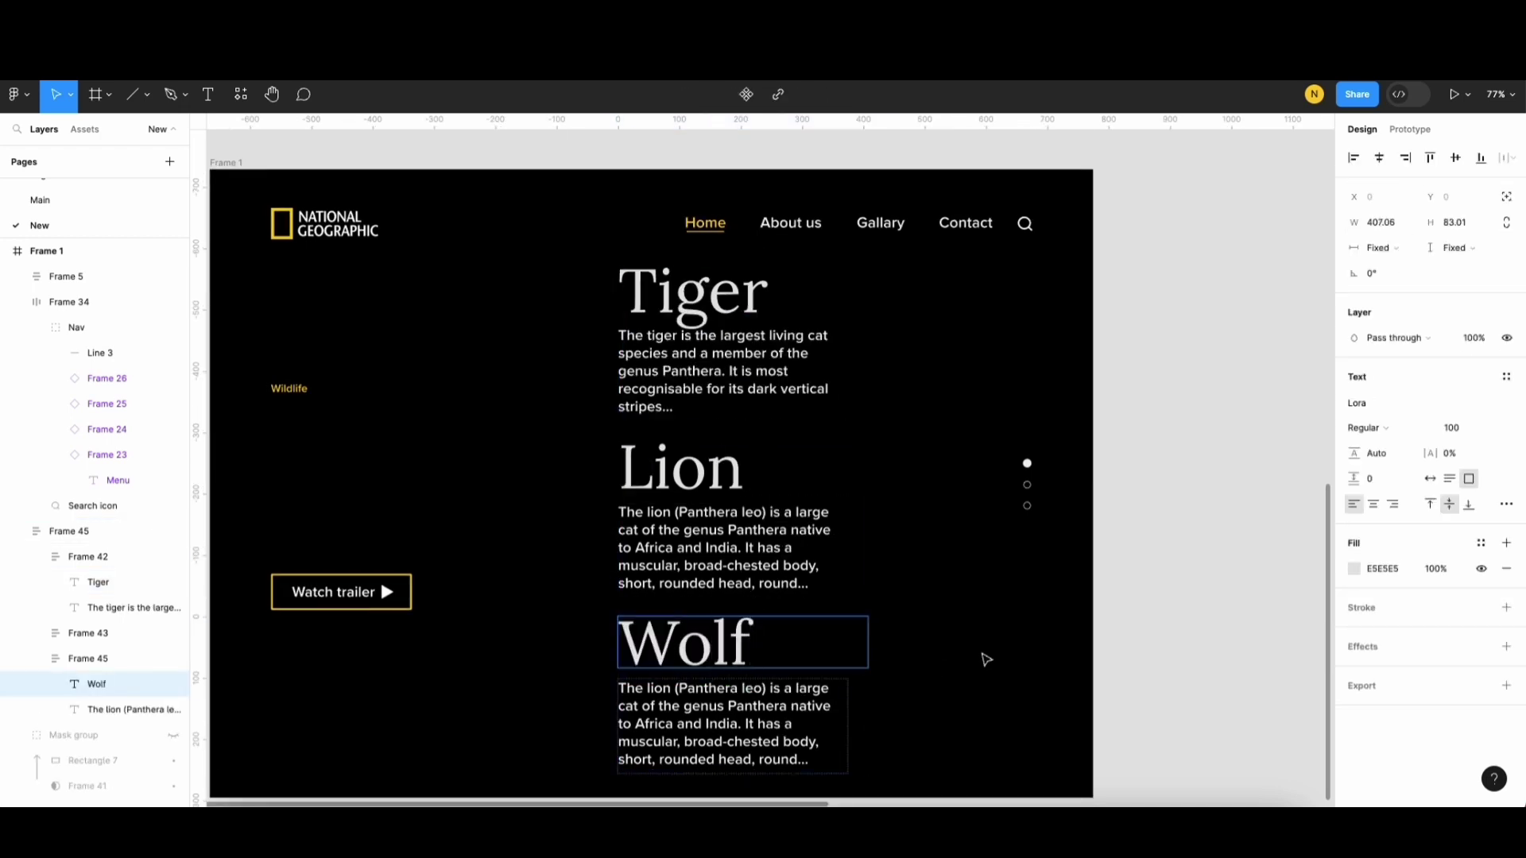
key("Escape")
Step: Replace the description under the Wolf heading with the text beginning "The wolf is a large canine native to Eurasia and North America."
left_click(688, 712)
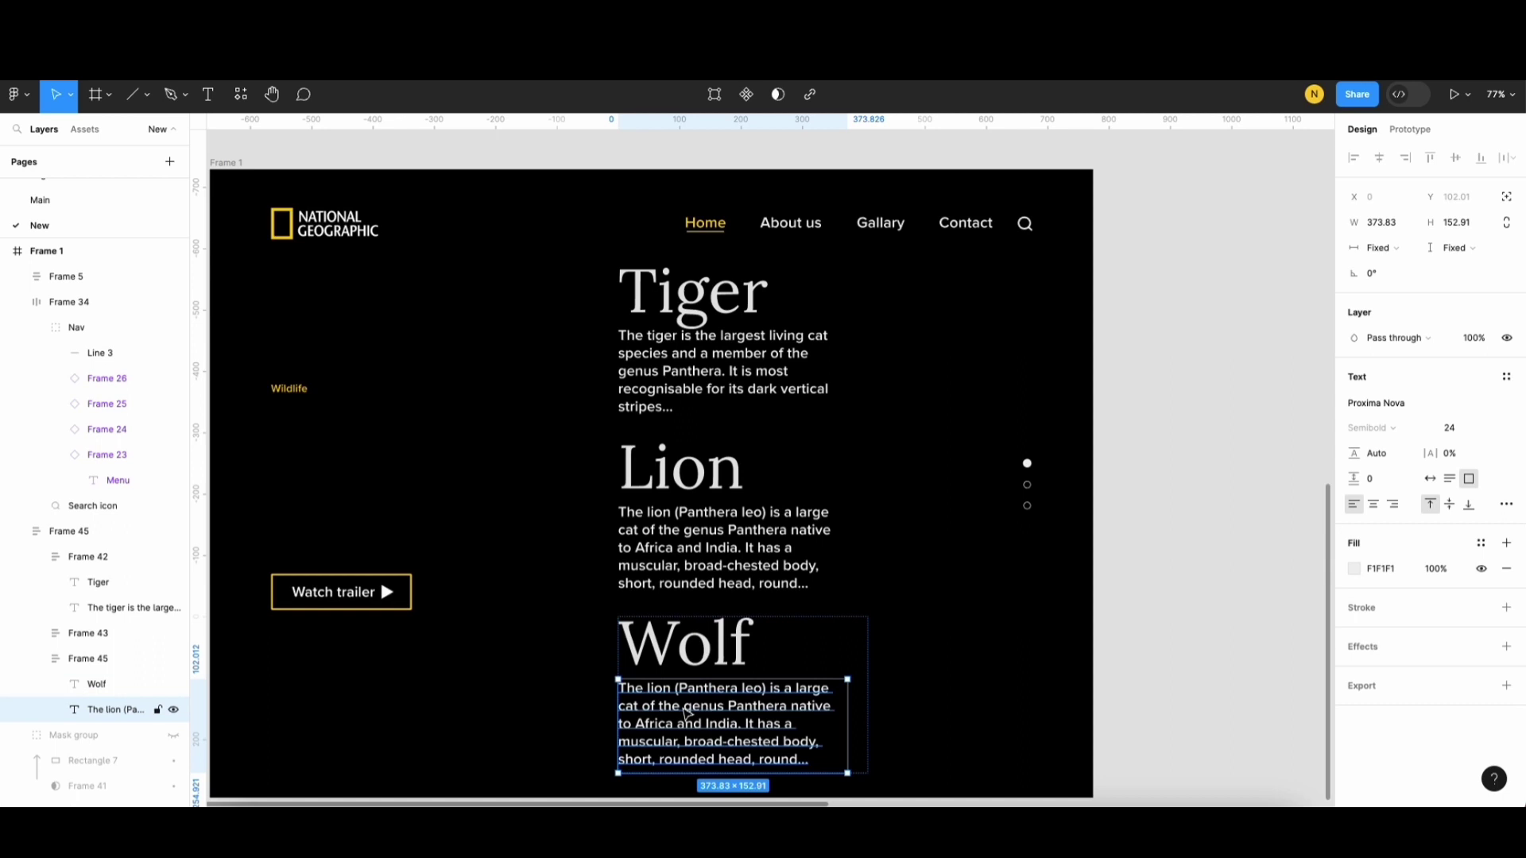
double_click(684, 708)
type("The wolf is a large canine native to Eurasia and North America. More than thirty subspecies of Canis lupus have been recognized, and gray wolves,...")
key("Escape")
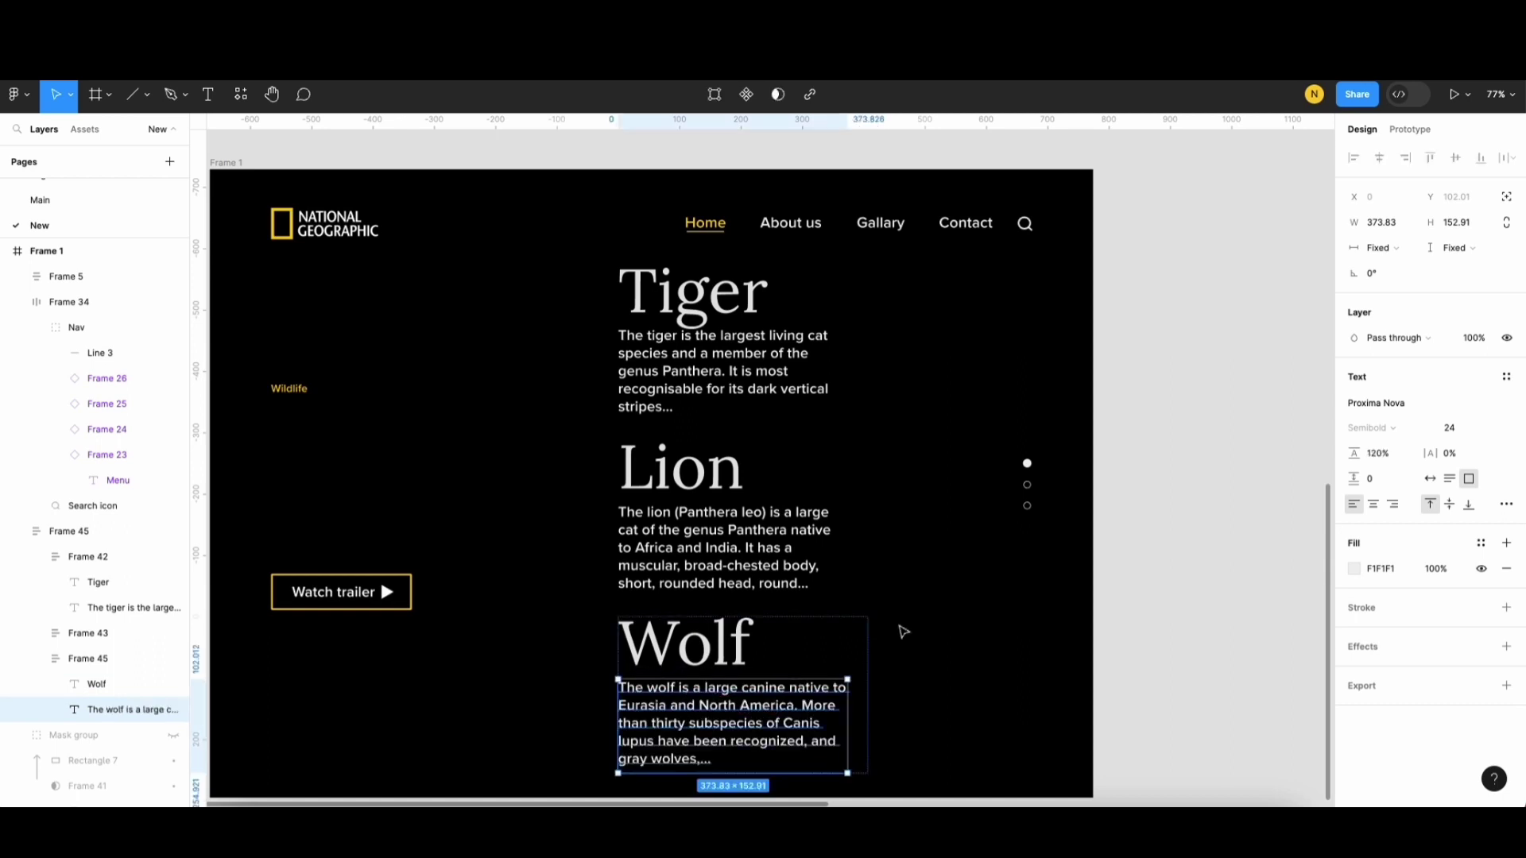
left_click(919, 613)
Step: Set the layer opacity of both the Tiger and Wolf text blocks to 0%
left_click(725, 368)
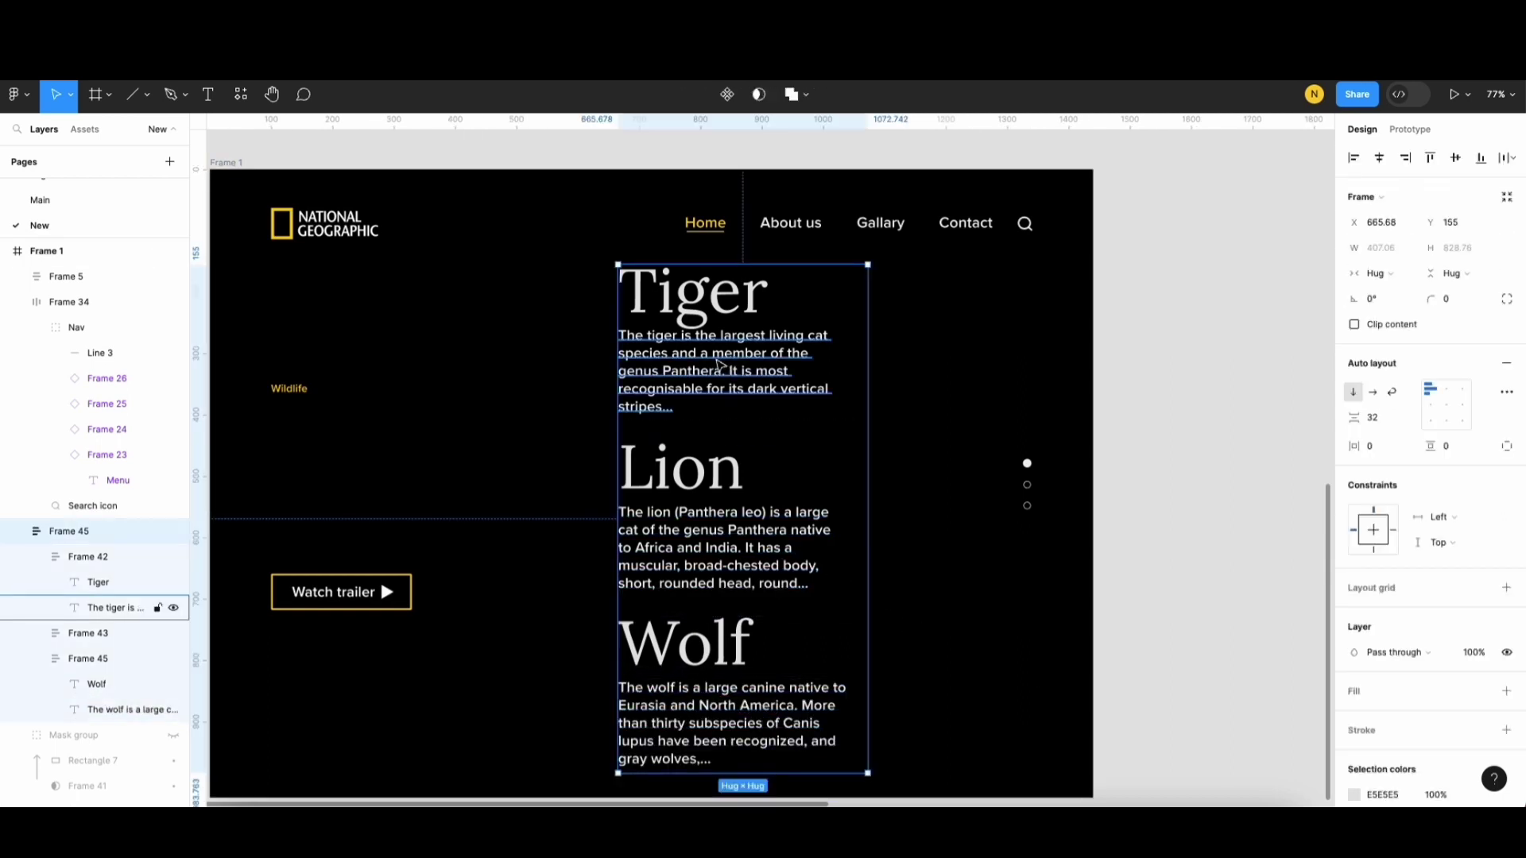
double_click(682, 389)
left_click(82, 563)
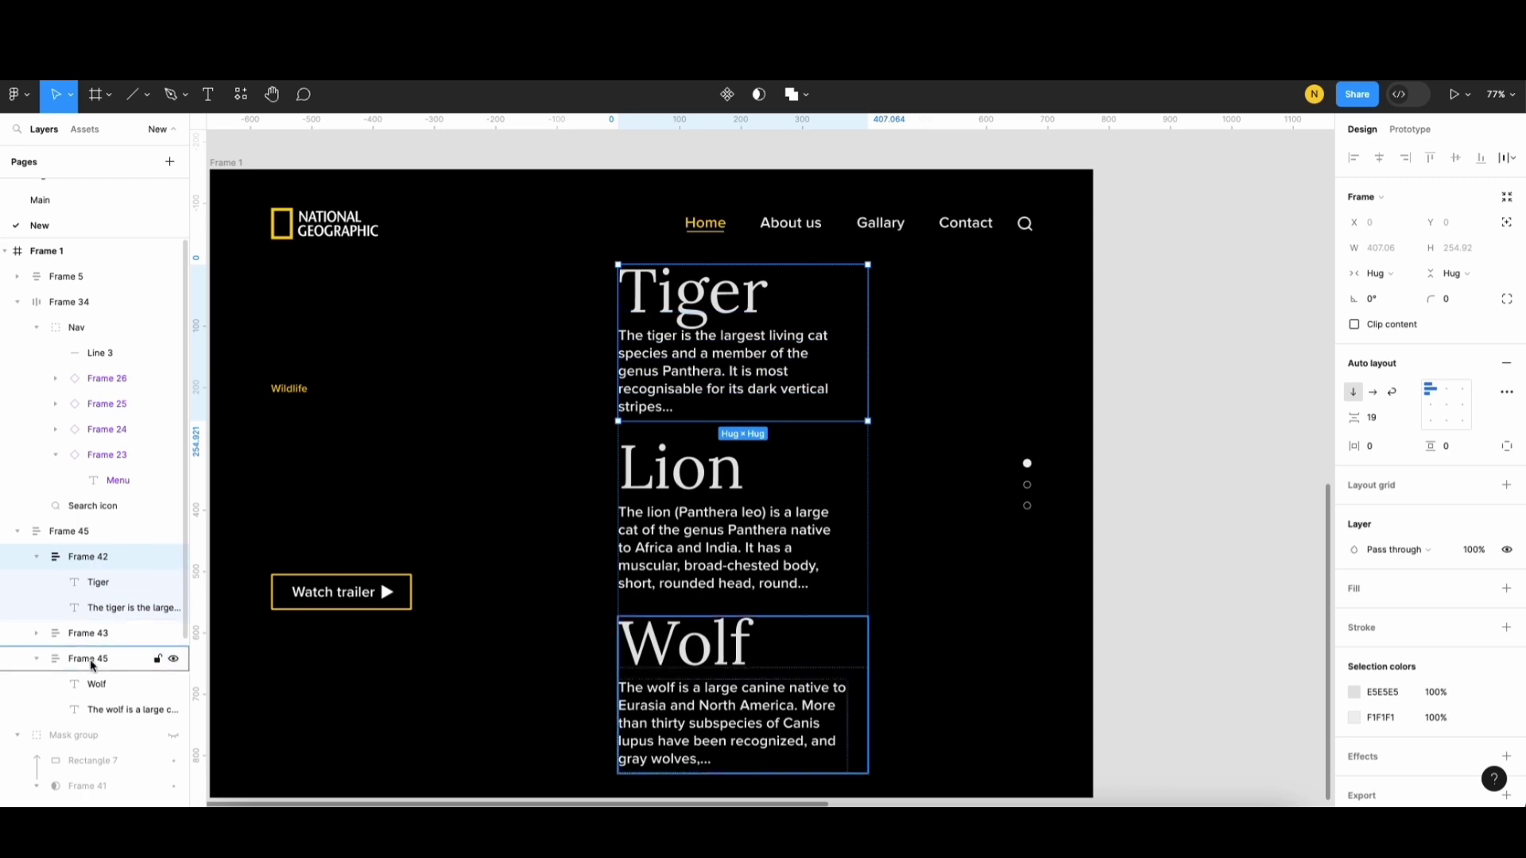
left_click(160, 658, "ctrl")
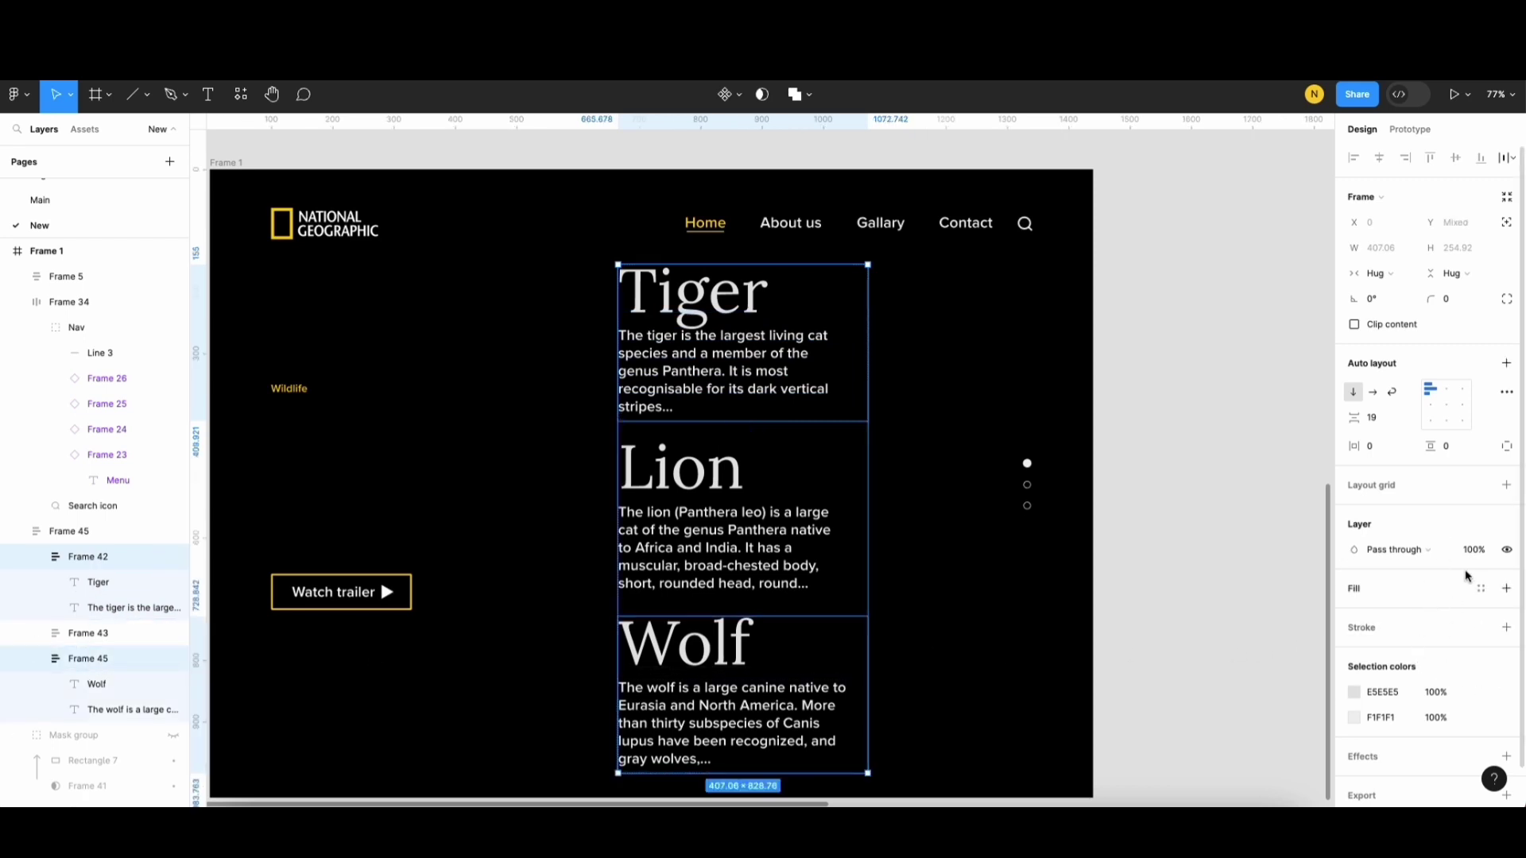
type("0")
key("Return")
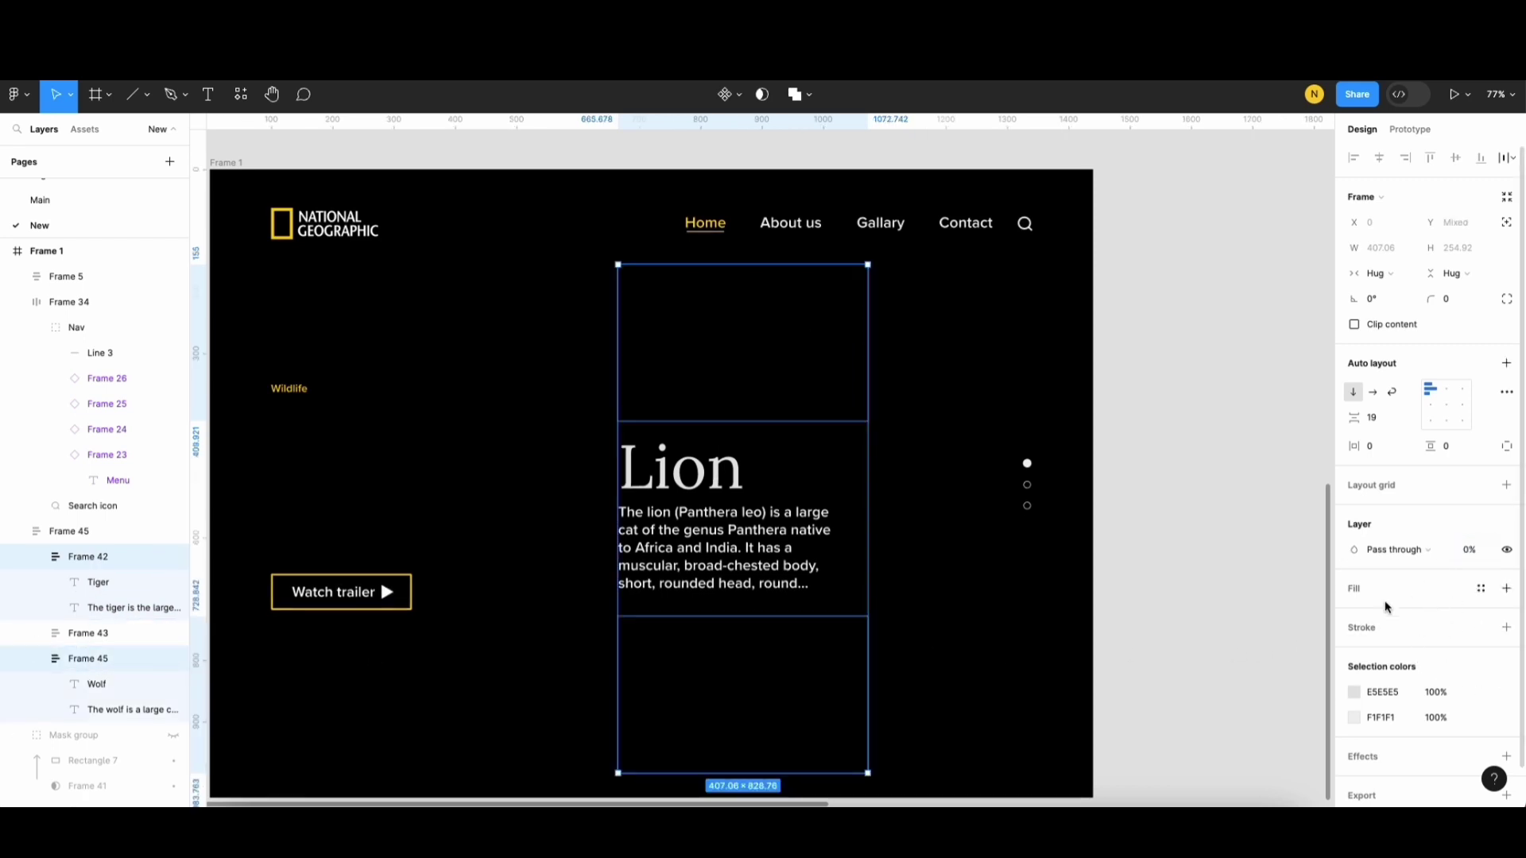
key("Escape")
Step: Move the stacked text frame so the Lion block sits between the Wildlife label and the Watch trailer button, with X at 100
left_click_drag(712, 495, 423, 513)
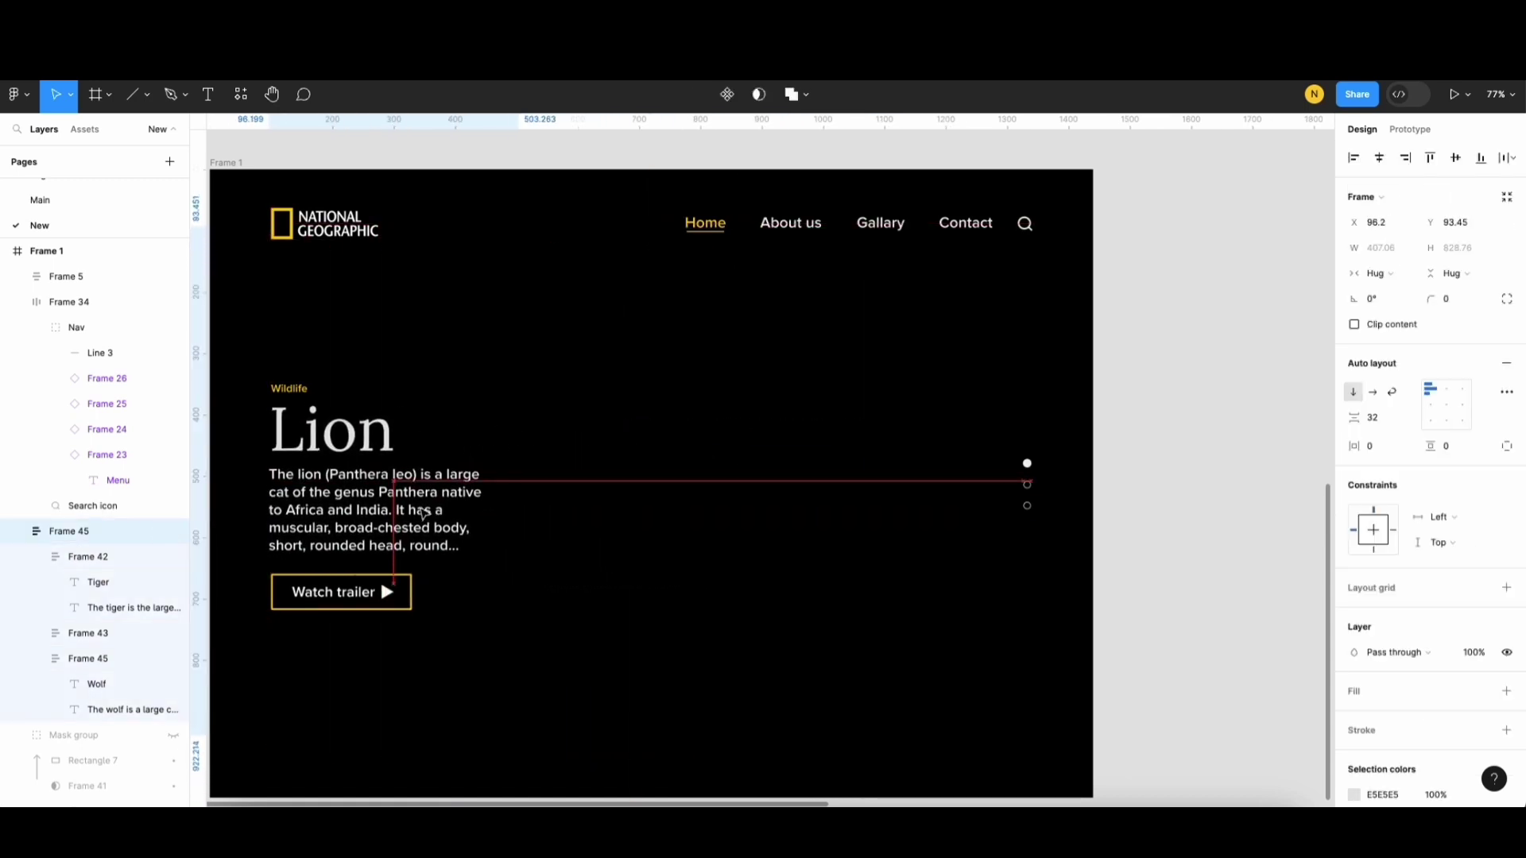
scroll(722, 619, "left", 5)
scroll(715, 588, "up", 3)
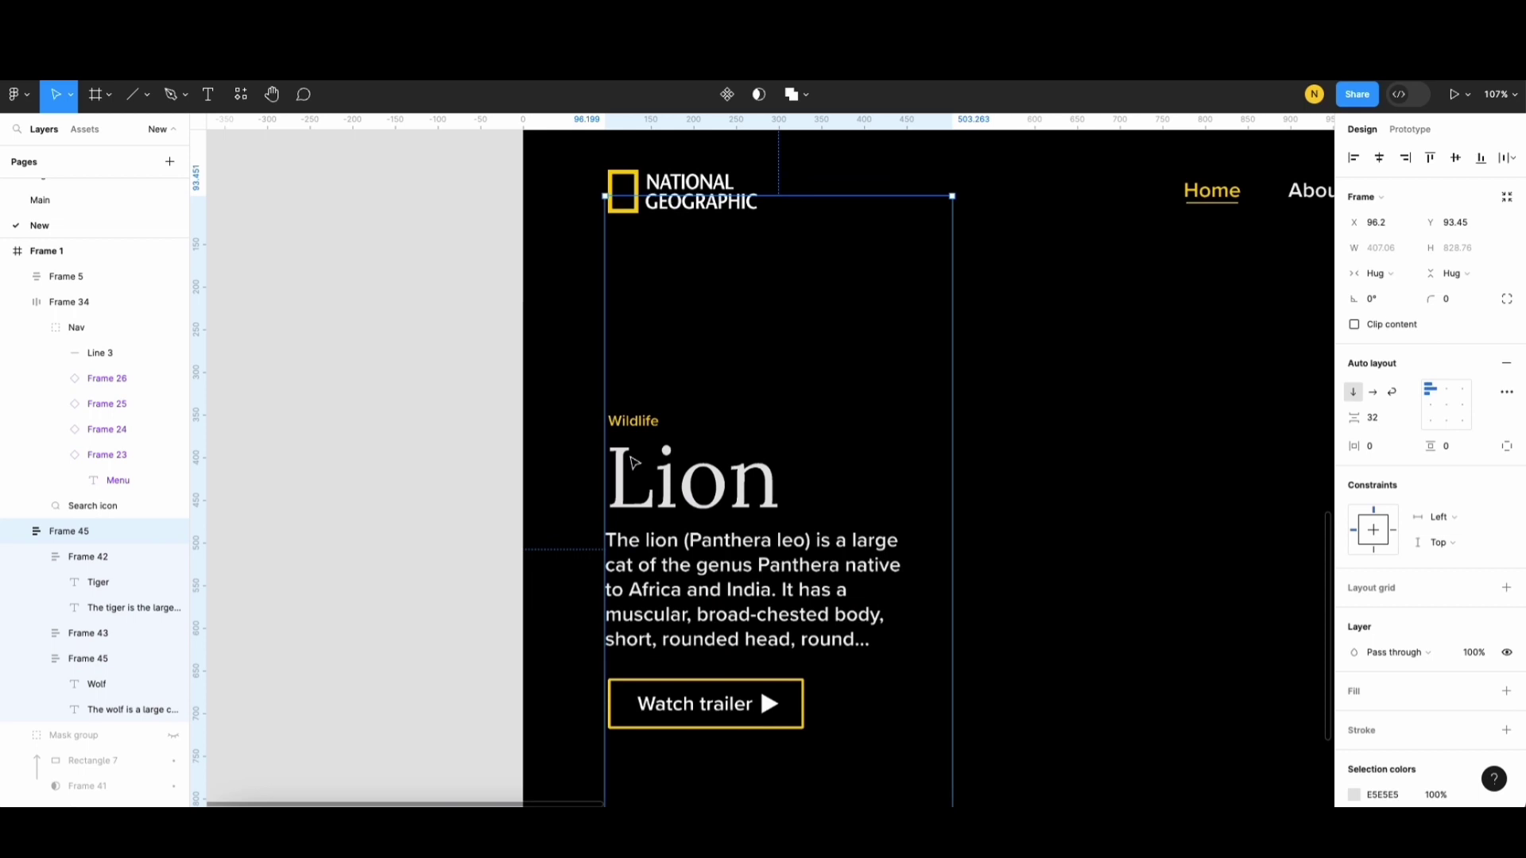
left_click_drag(715, 556, 700, 547)
left_click(1384, 224)
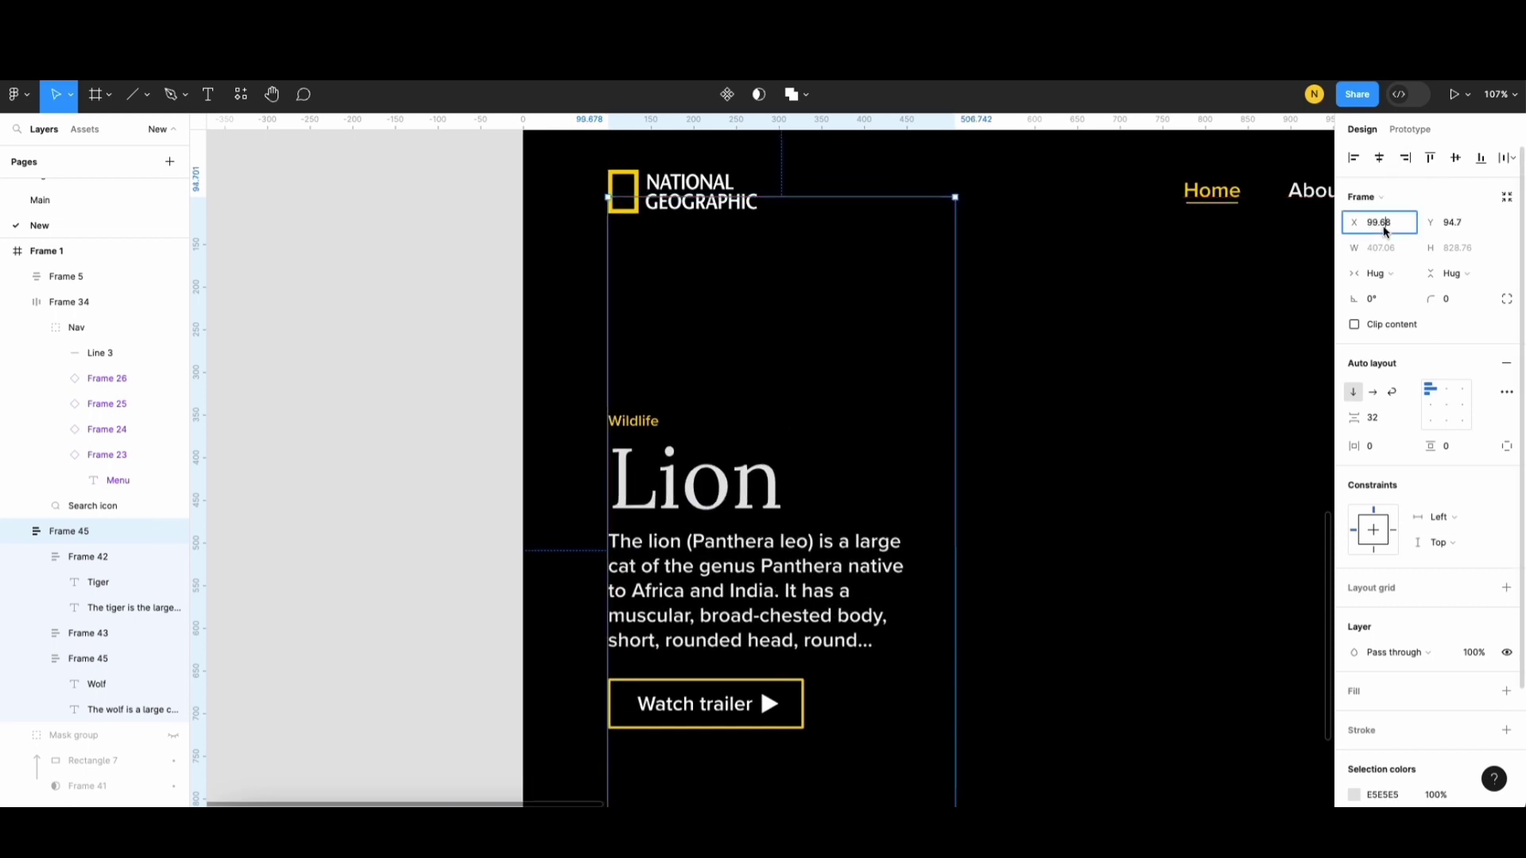
type("100")
key("Return")
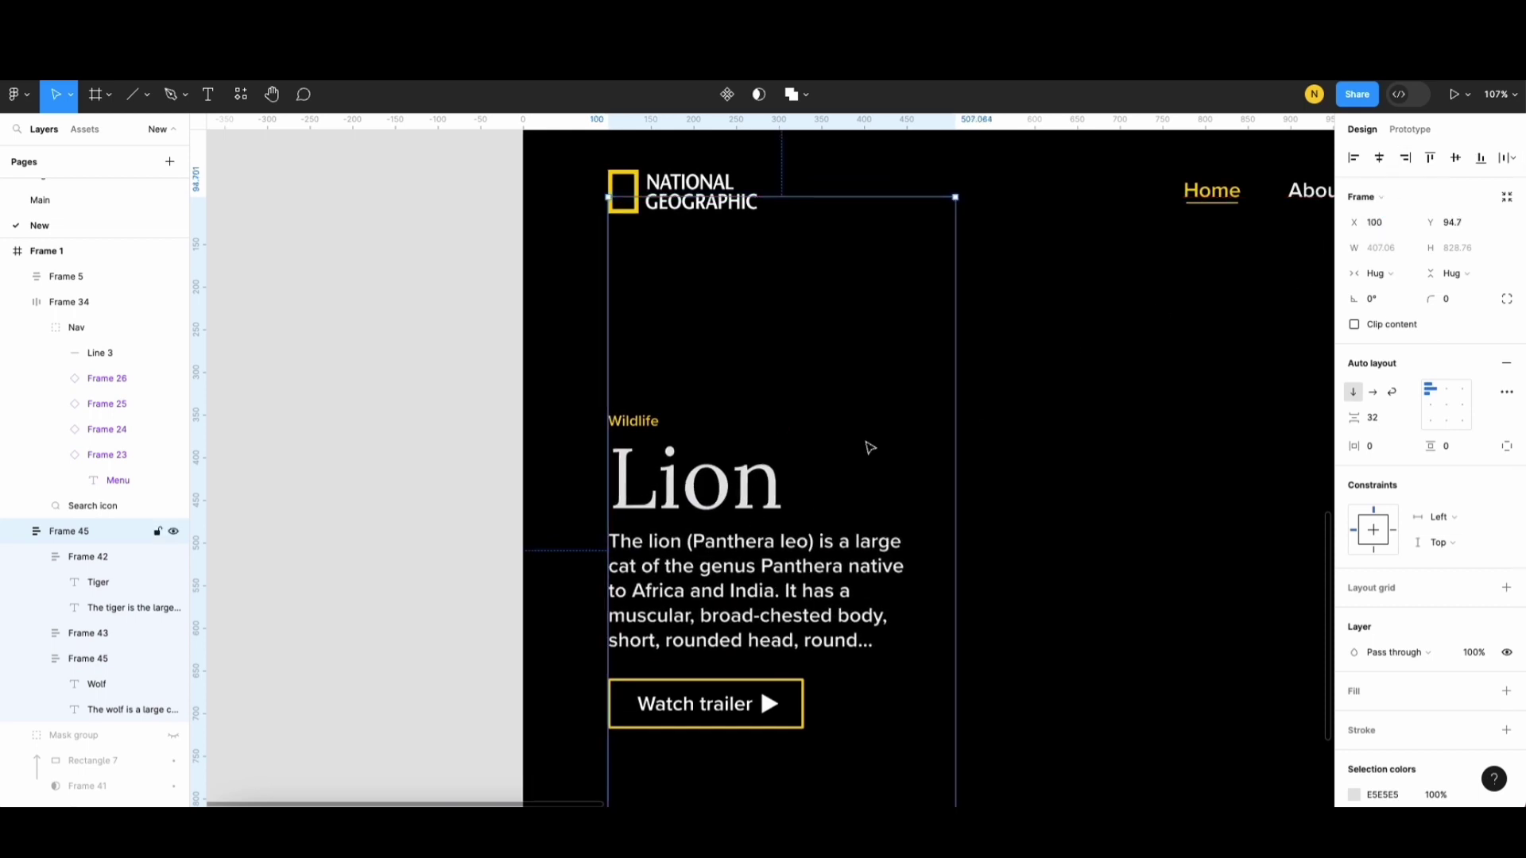
Step: Draw a rectangle about 406 × 275 over the Lion text, between the Wildlife label and the Watch trailer button
left_click(457, 433)
key("r")
key("Escape")
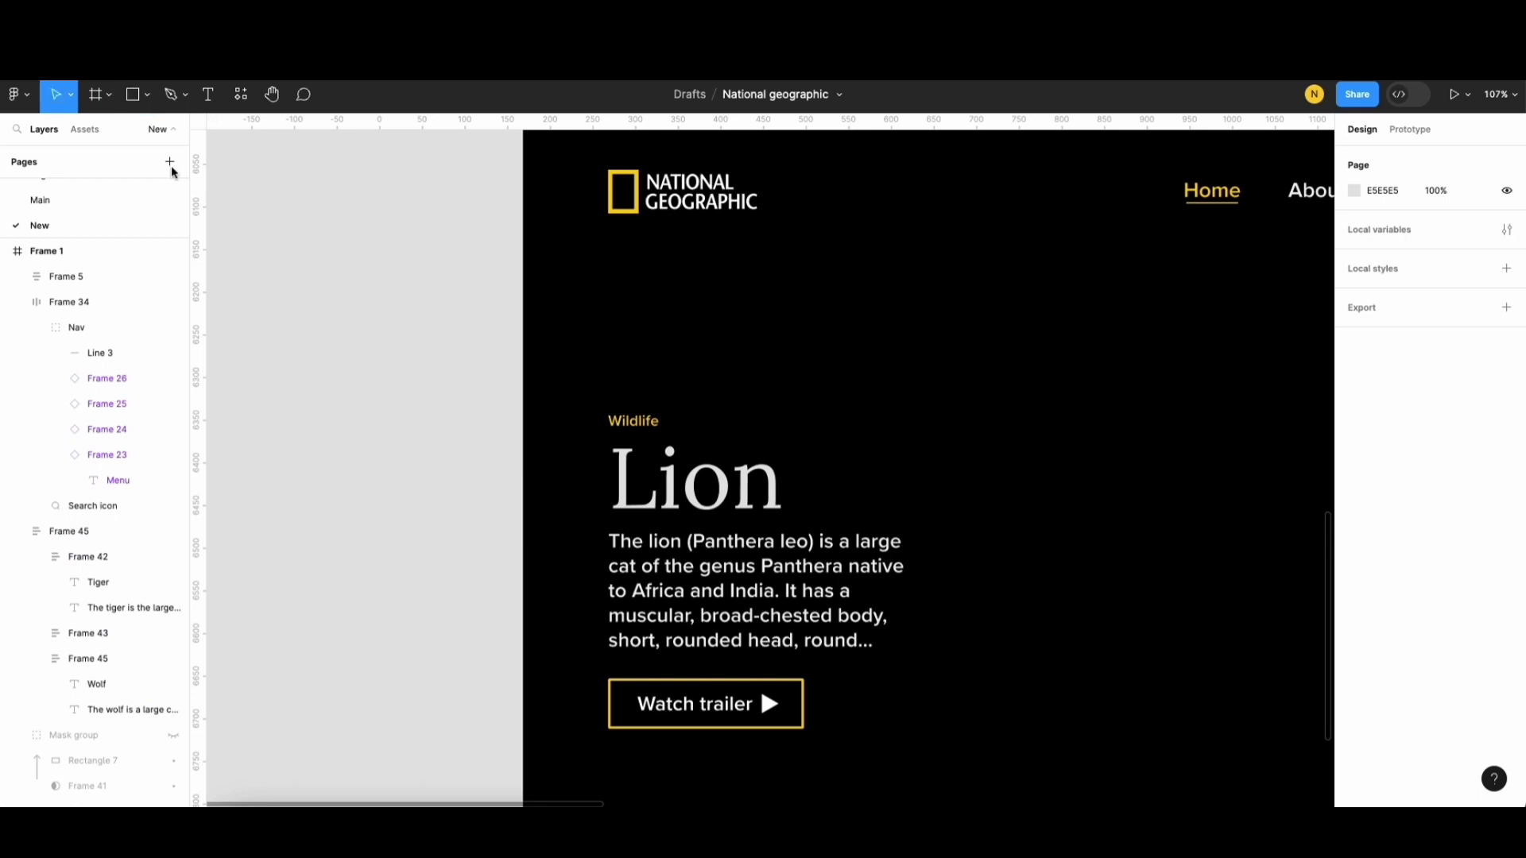
left_click(147, 94)
left_click(121, 134)
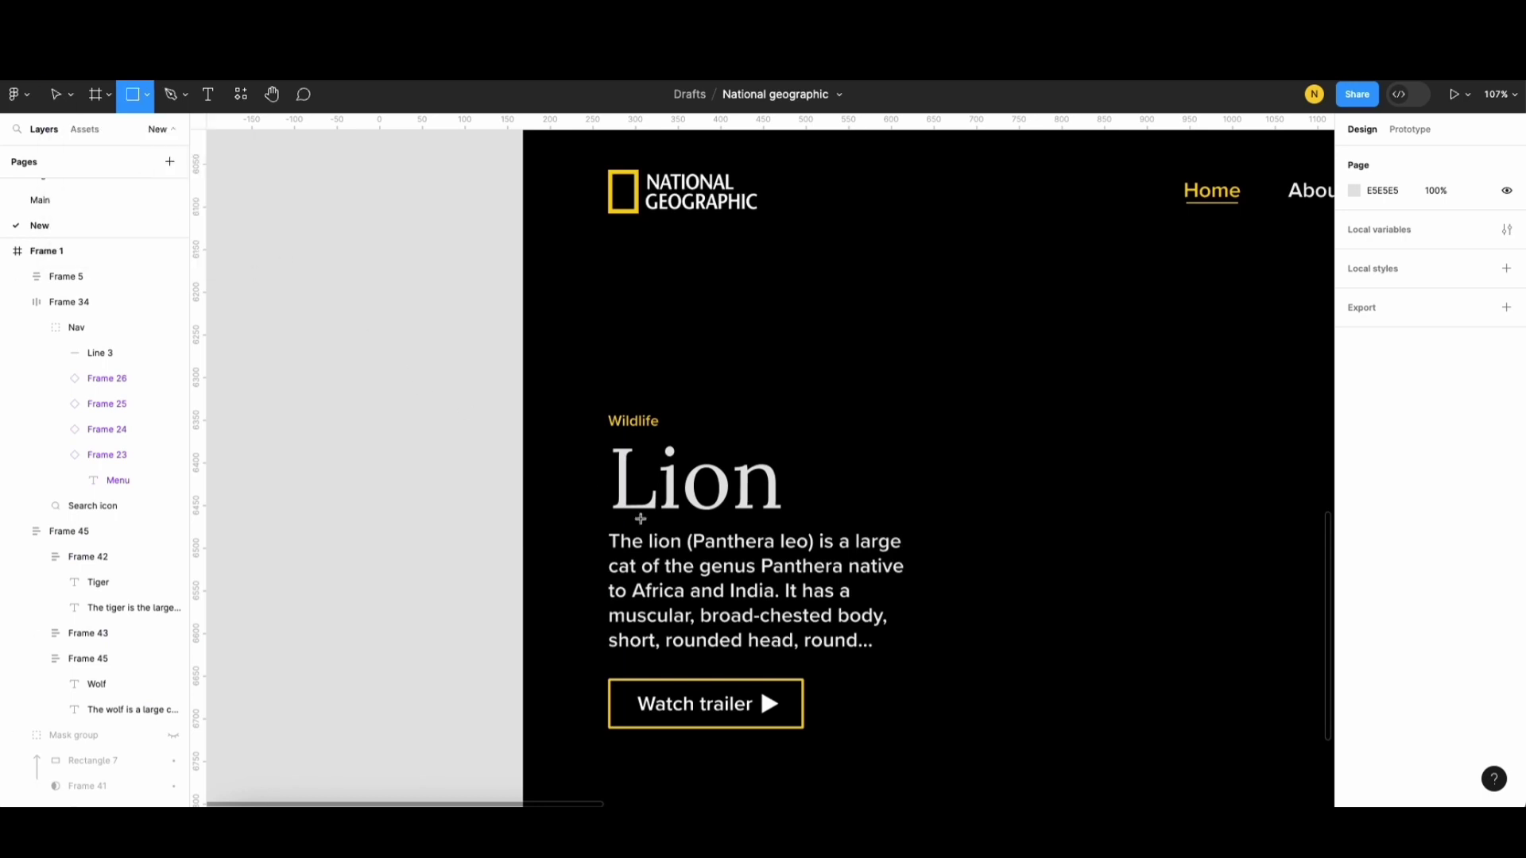
left_click_drag(564, 430, 918, 666)
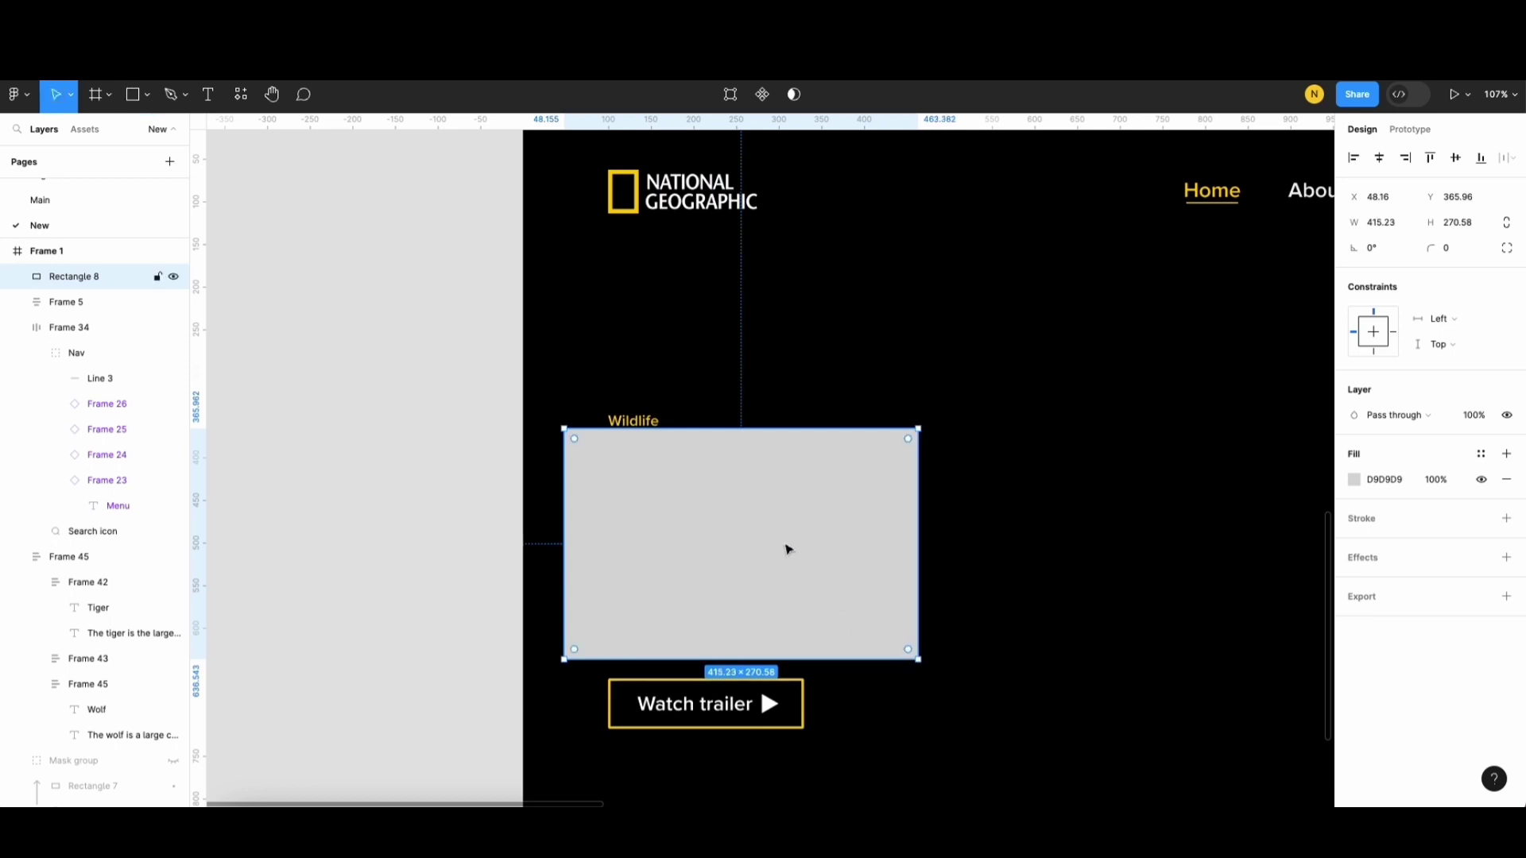
left_click_drag(782, 545, 789, 548)
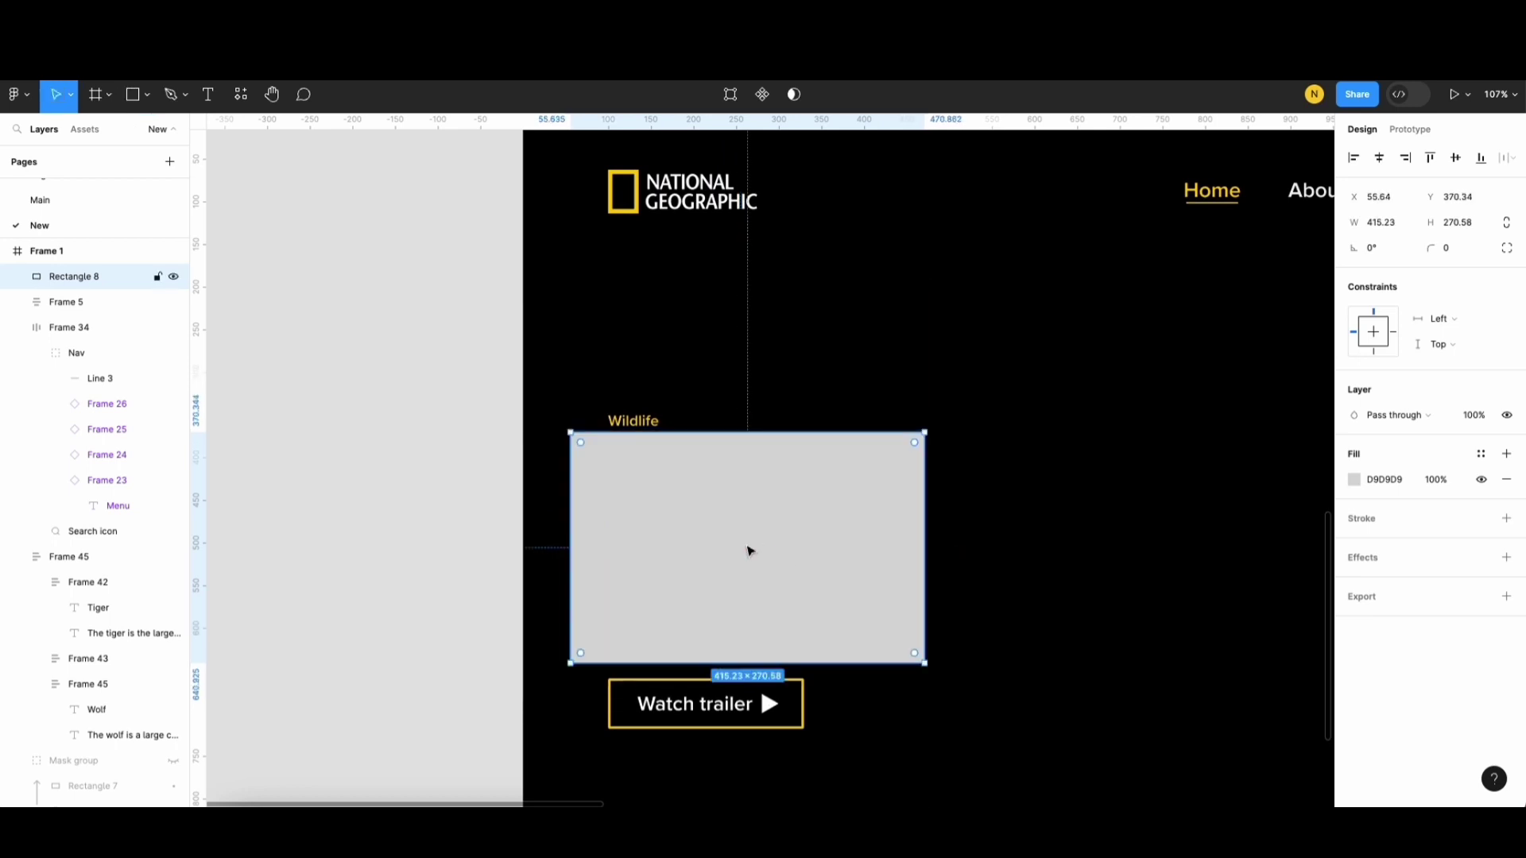
key("ctrl+z")
key("ctrl+z")
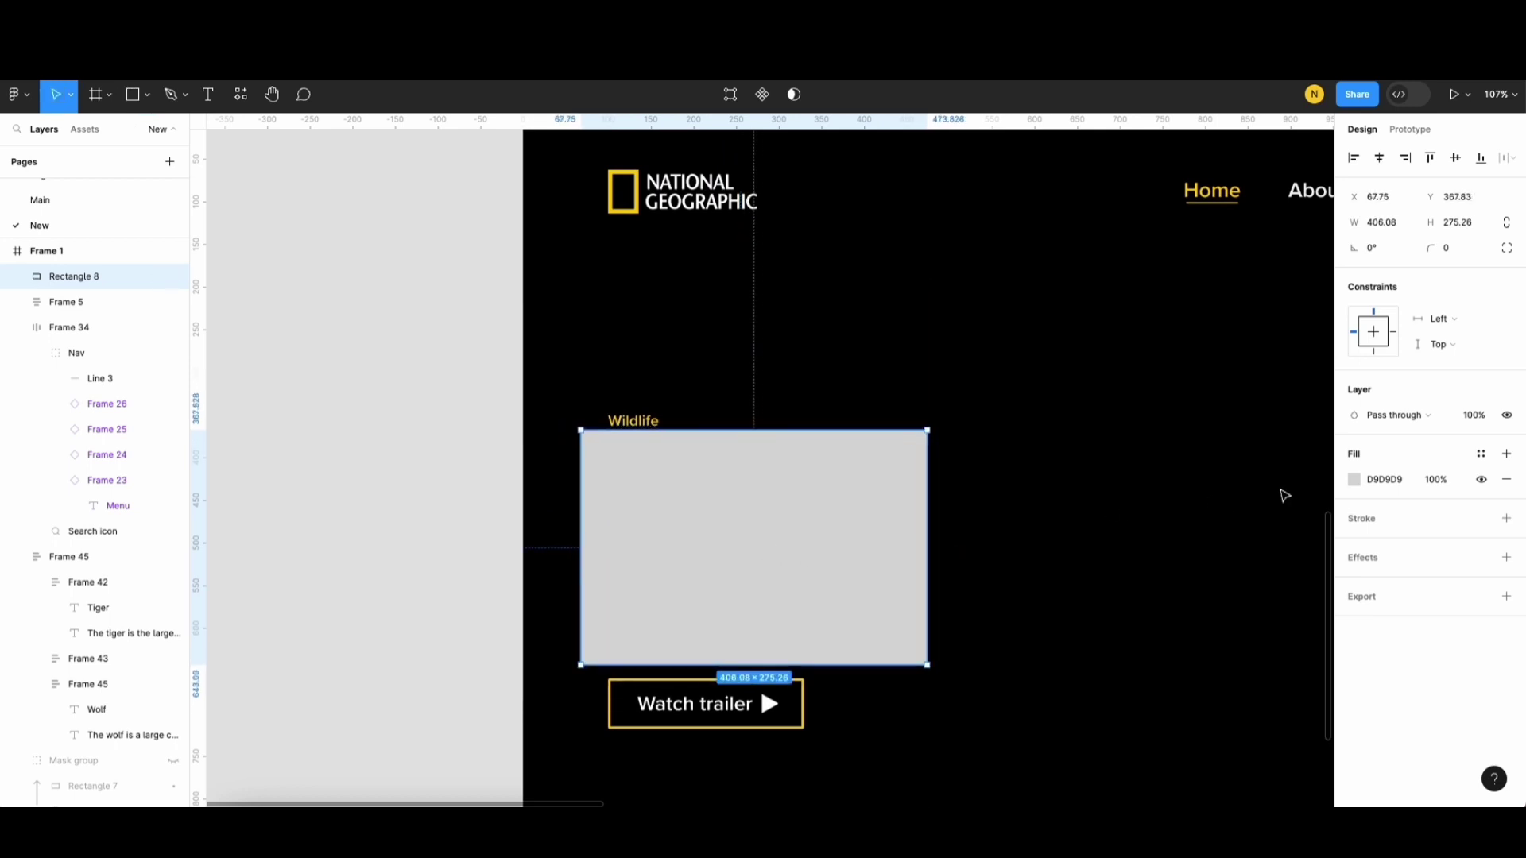
Step: Change the rectangle's fill color to white, FFFFFF
left_click(1351, 480)
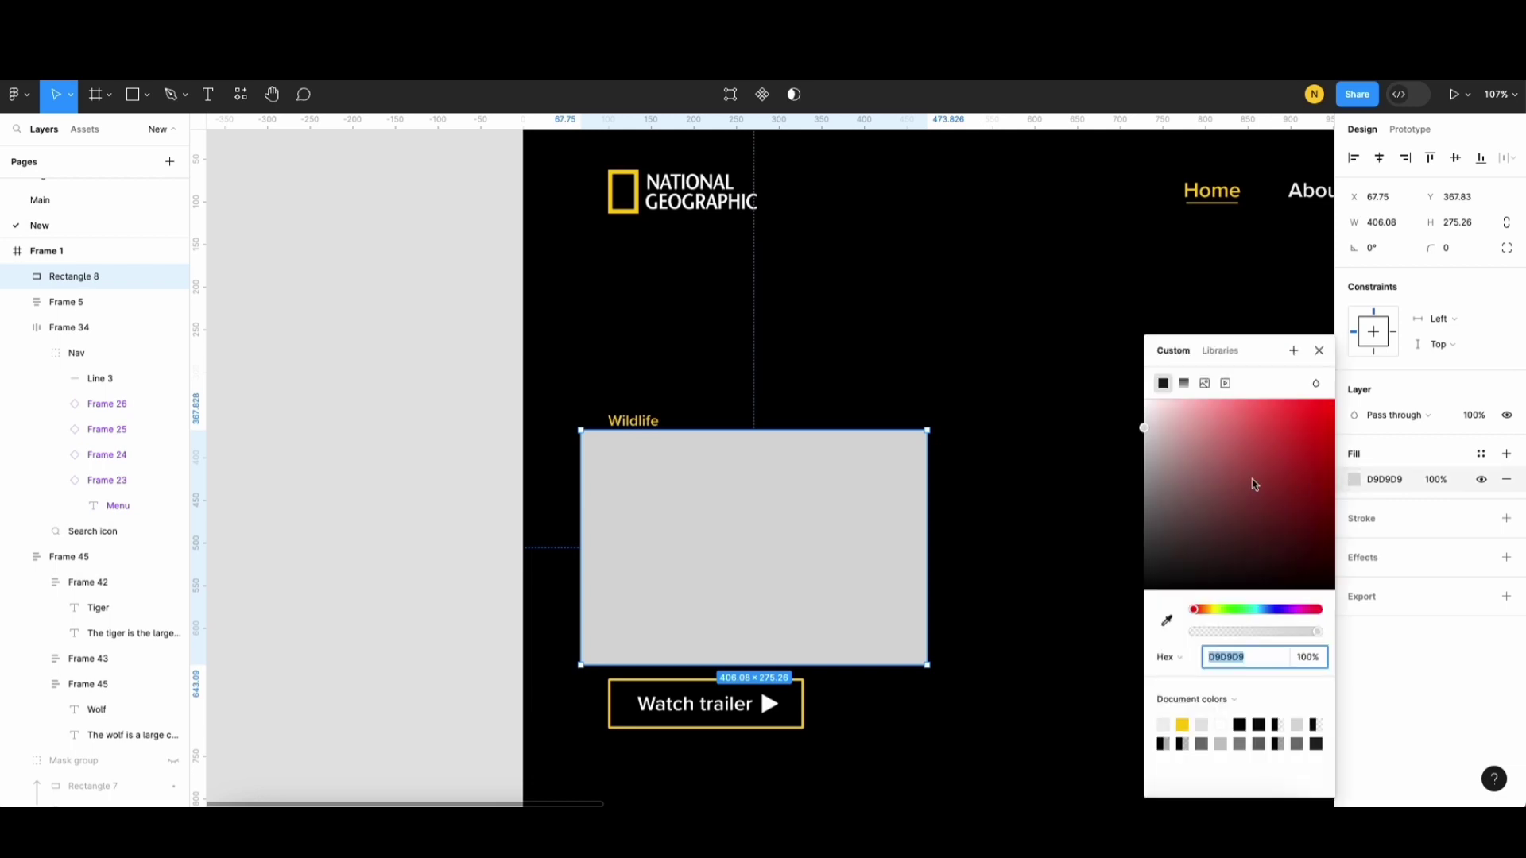
left_click_drag(1162, 427, 1107, 402)
left_click(1028, 532)
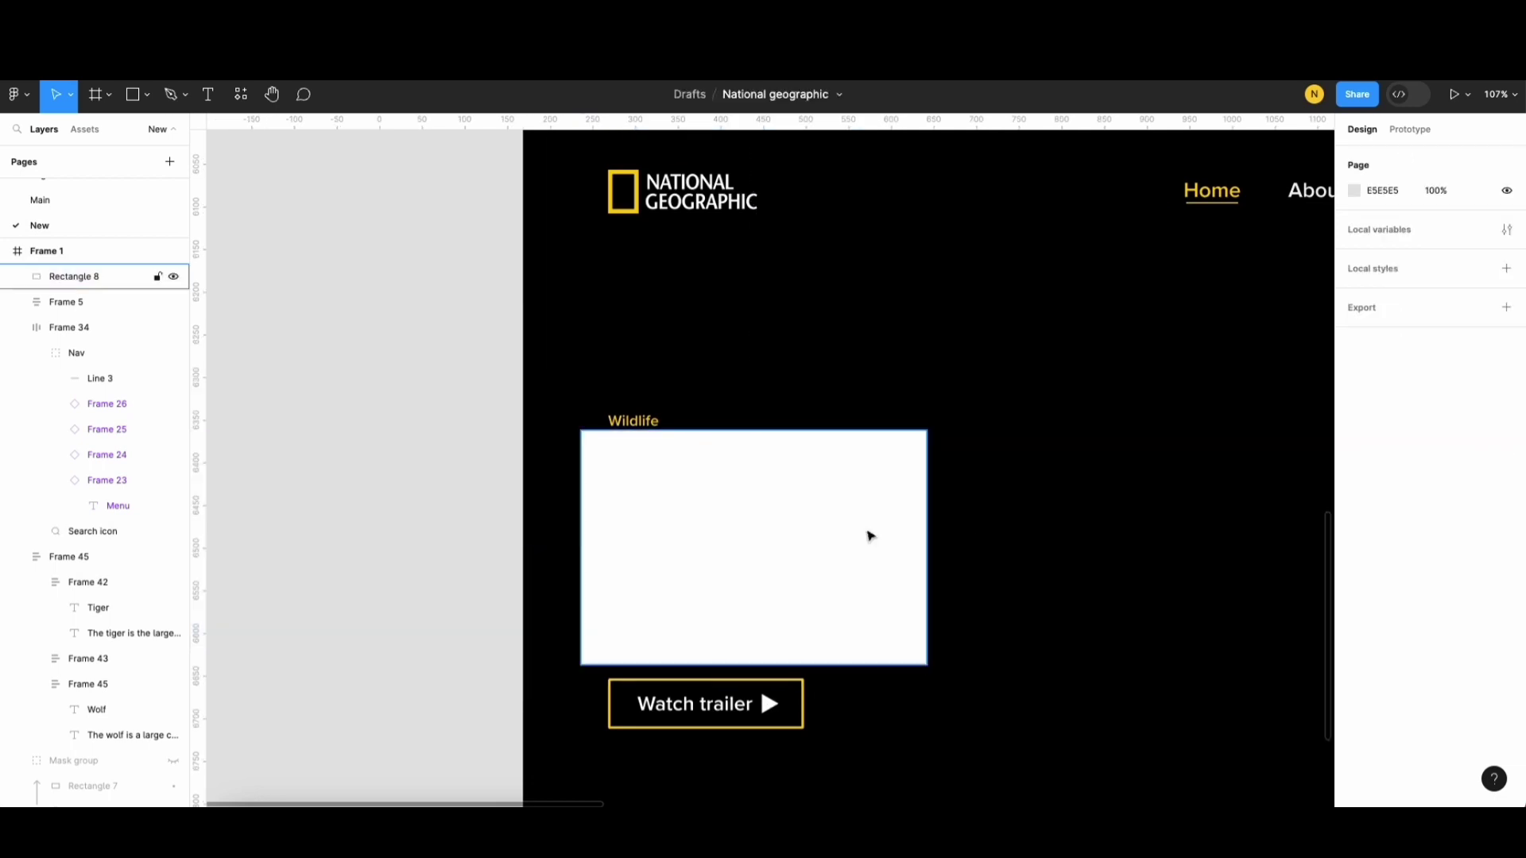
Step: Select the white rectangle together with the stacked text frame and turn them into a mask group
left_click(756, 531)
key("Escape")
left_click(633, 502)
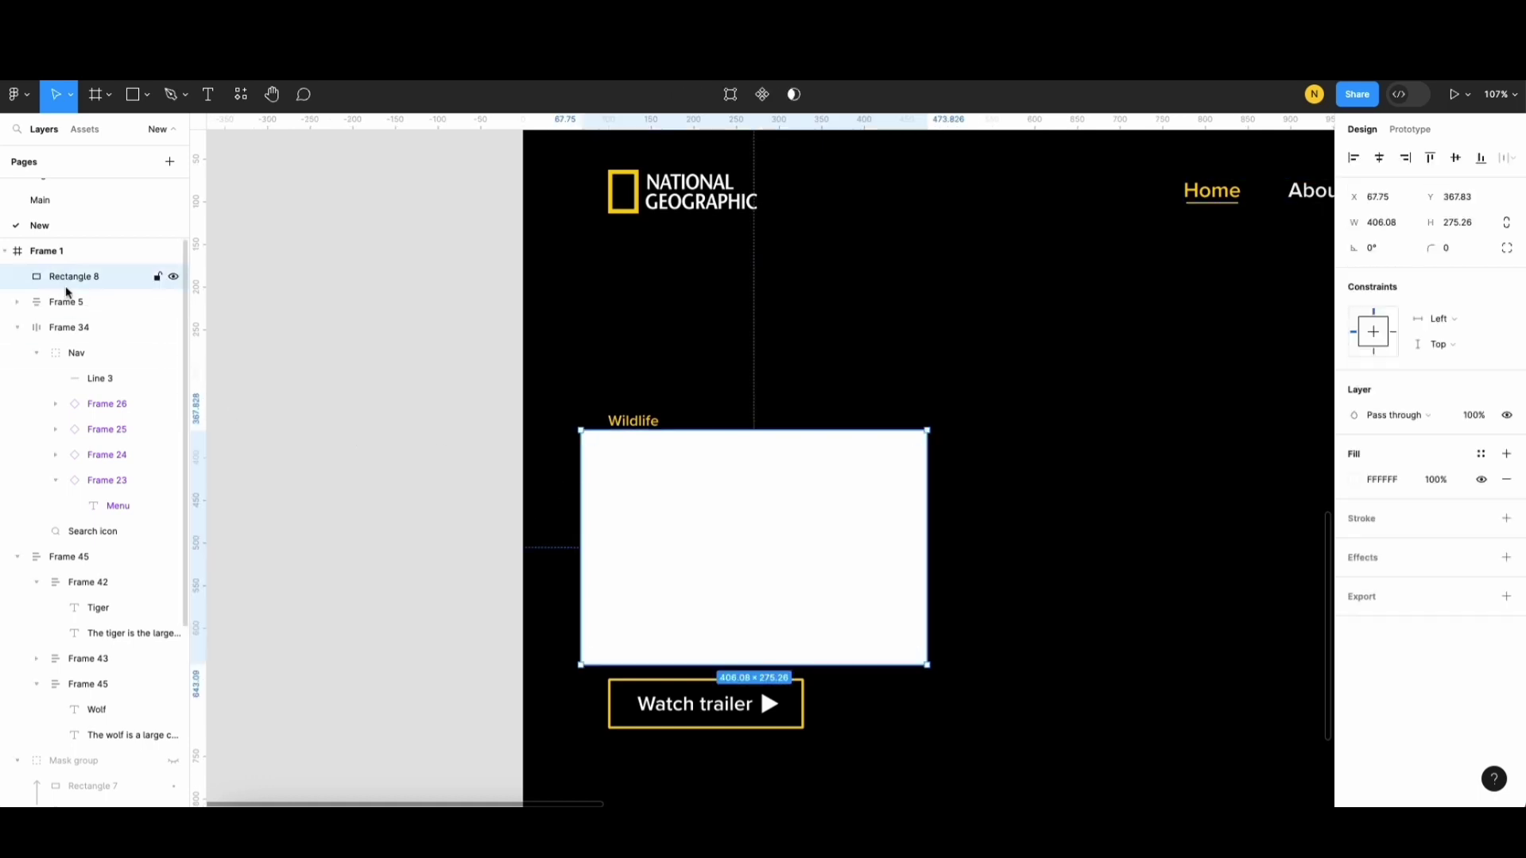
left_click(78, 559, "shift")
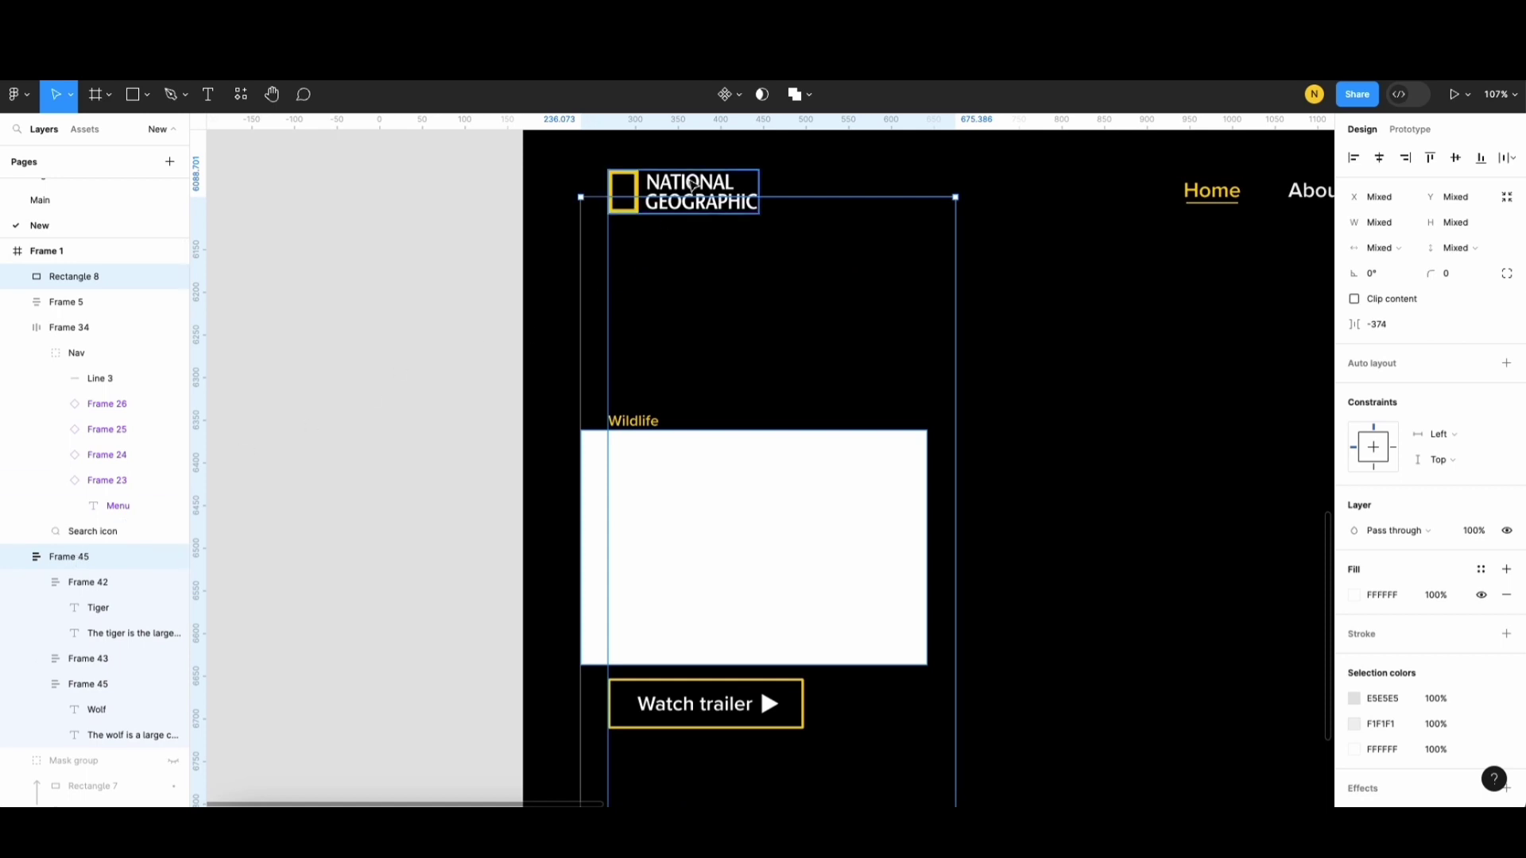
left_click(761, 96)
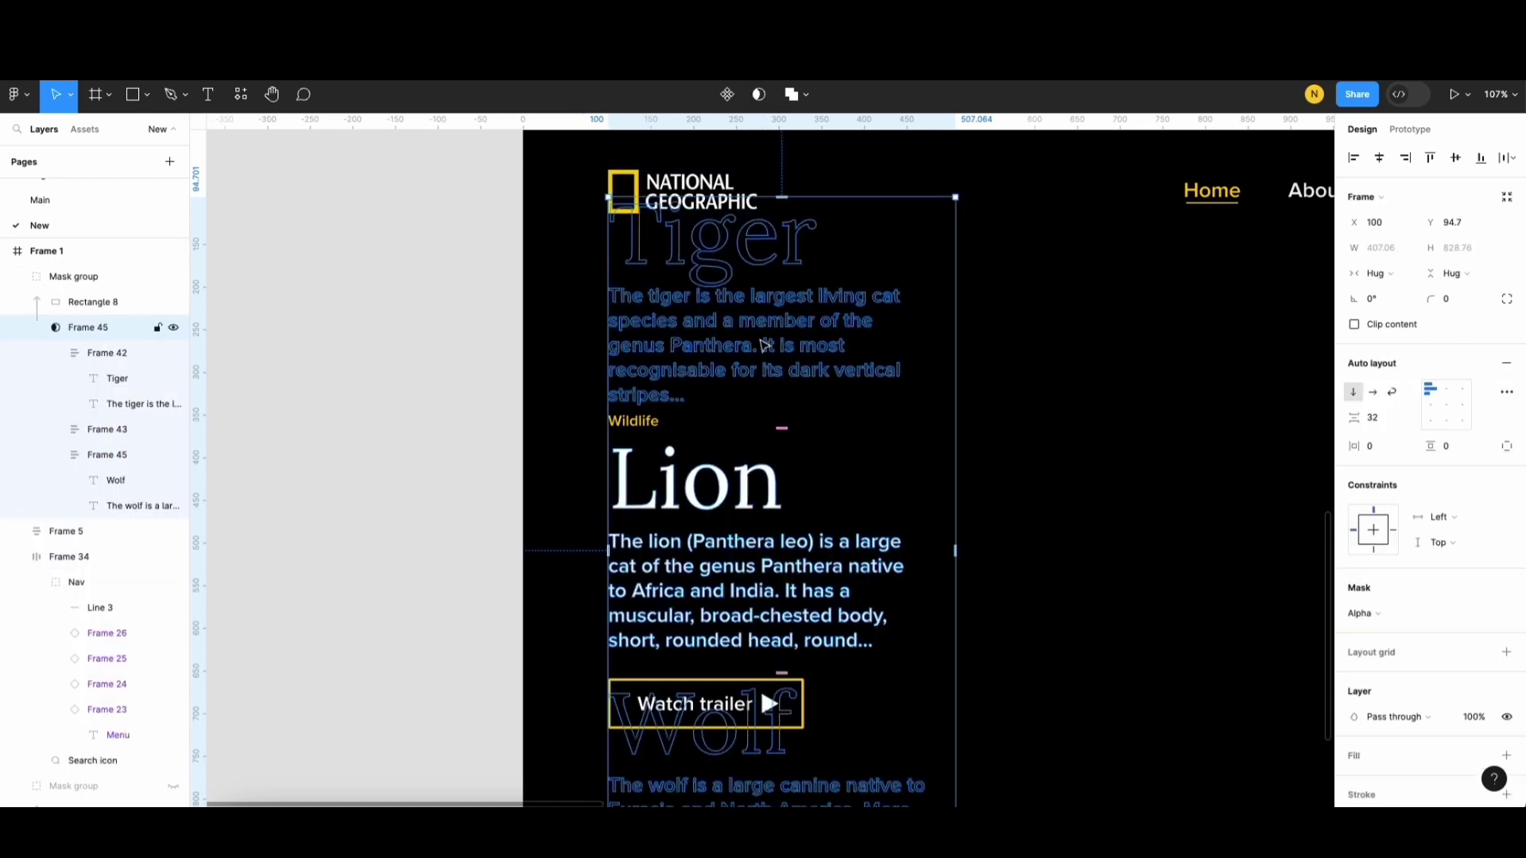
key("Escape")
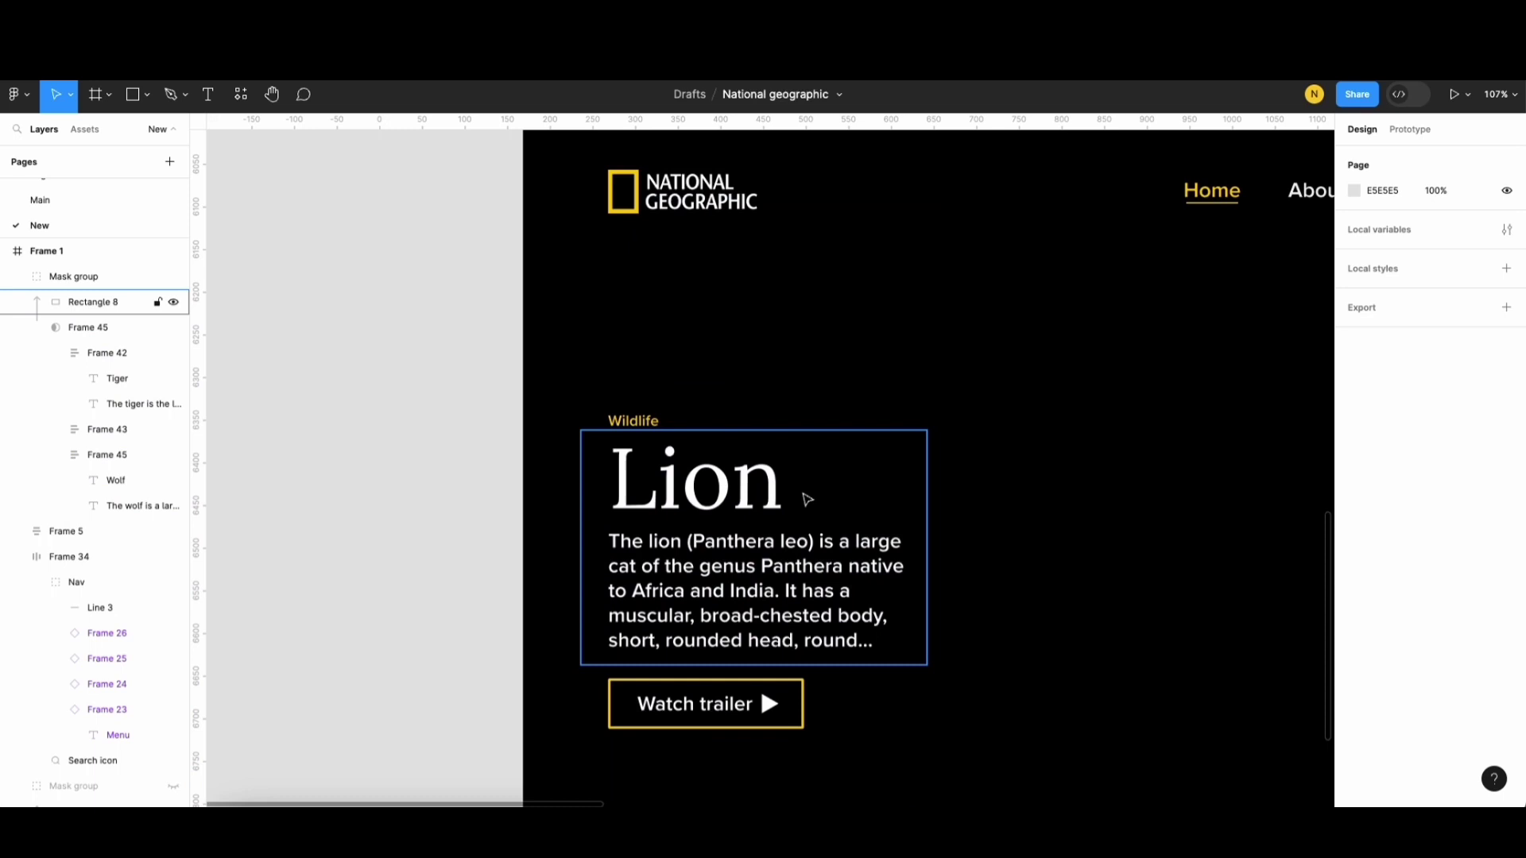
Step: Select the lion, tiger and wolf images and align their horizontal centers so they lie on top of each other
scroll(807, 500, "down", 5)
scroll(421, 419, "up", 2)
scroll(753, 514, "down", 3)
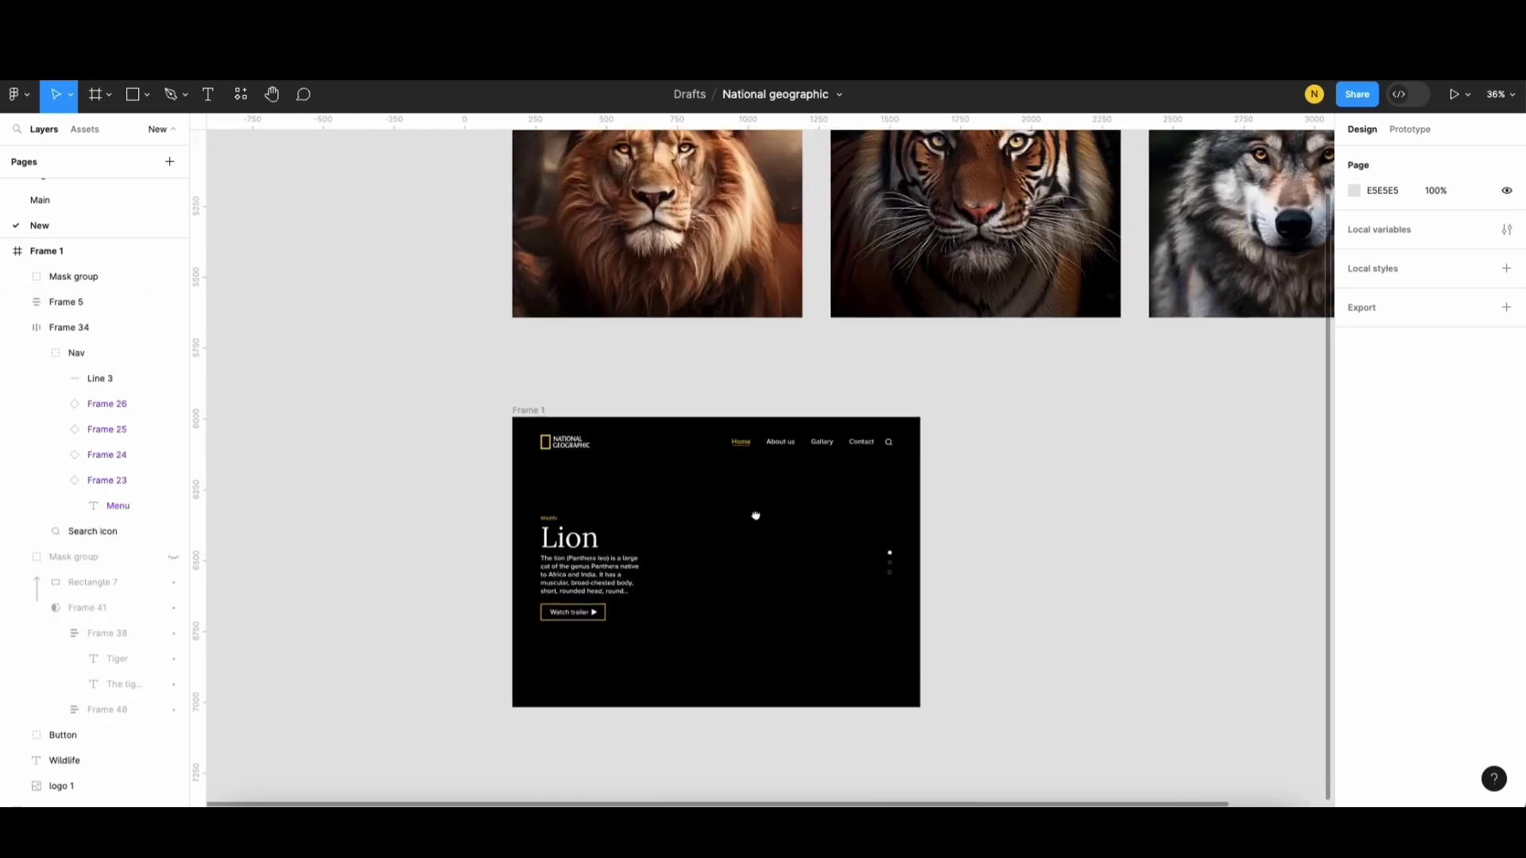
scroll(674, 450, "up", 3)
scroll(674, 450, "right", 2)
scroll(681, 500, "up", 1)
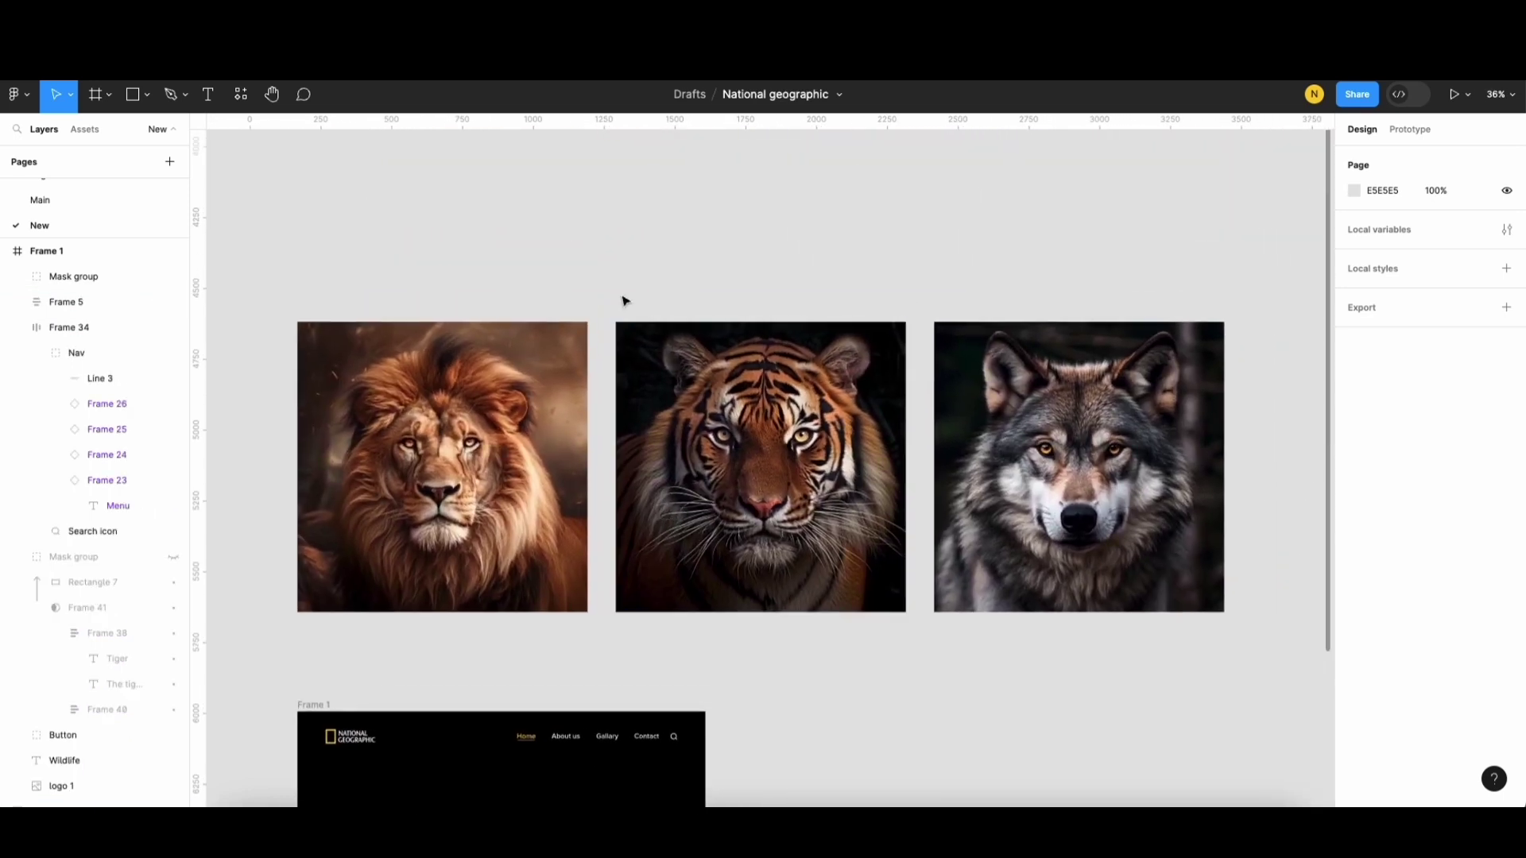
left_click(423, 439)
key("Tab")
left_click(424, 439)
left_click_drag(285, 265, 1272, 643)
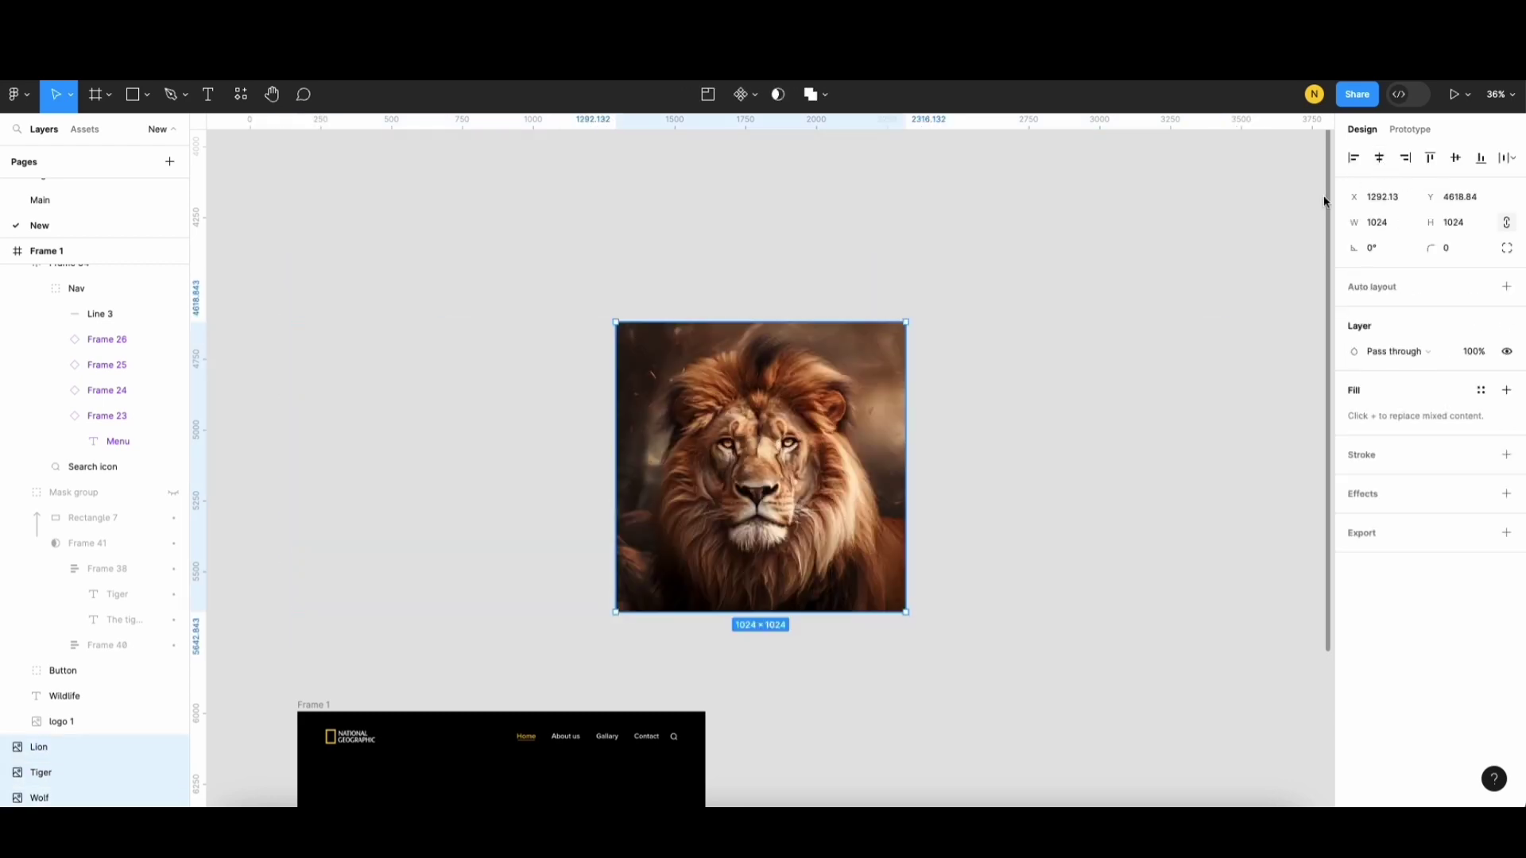
Step: Group the three overlapping animal images
left_click(962, 469)
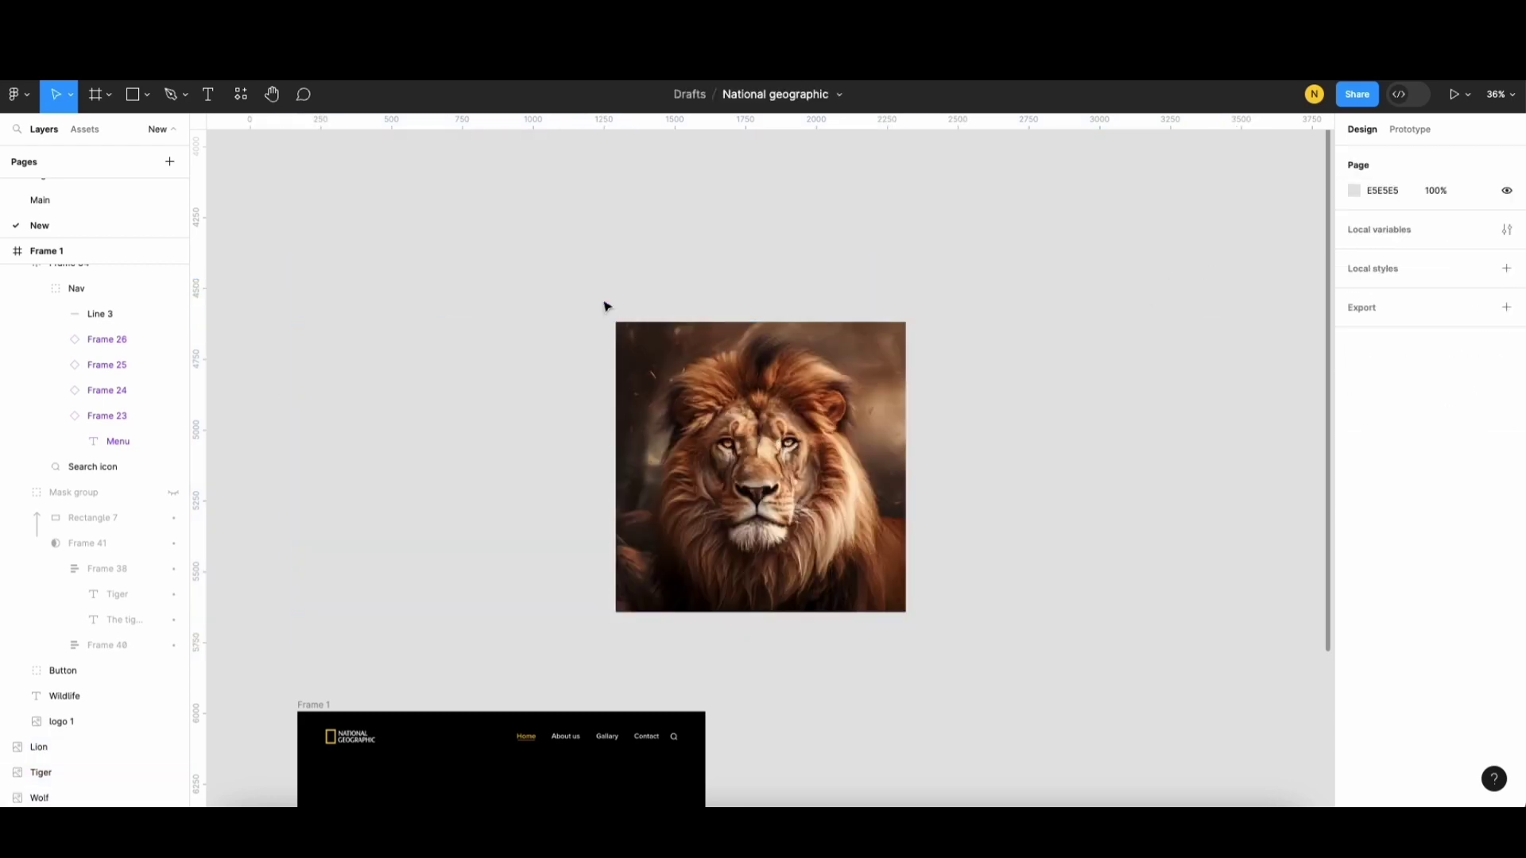
left_click_drag(589, 279, 936, 640)
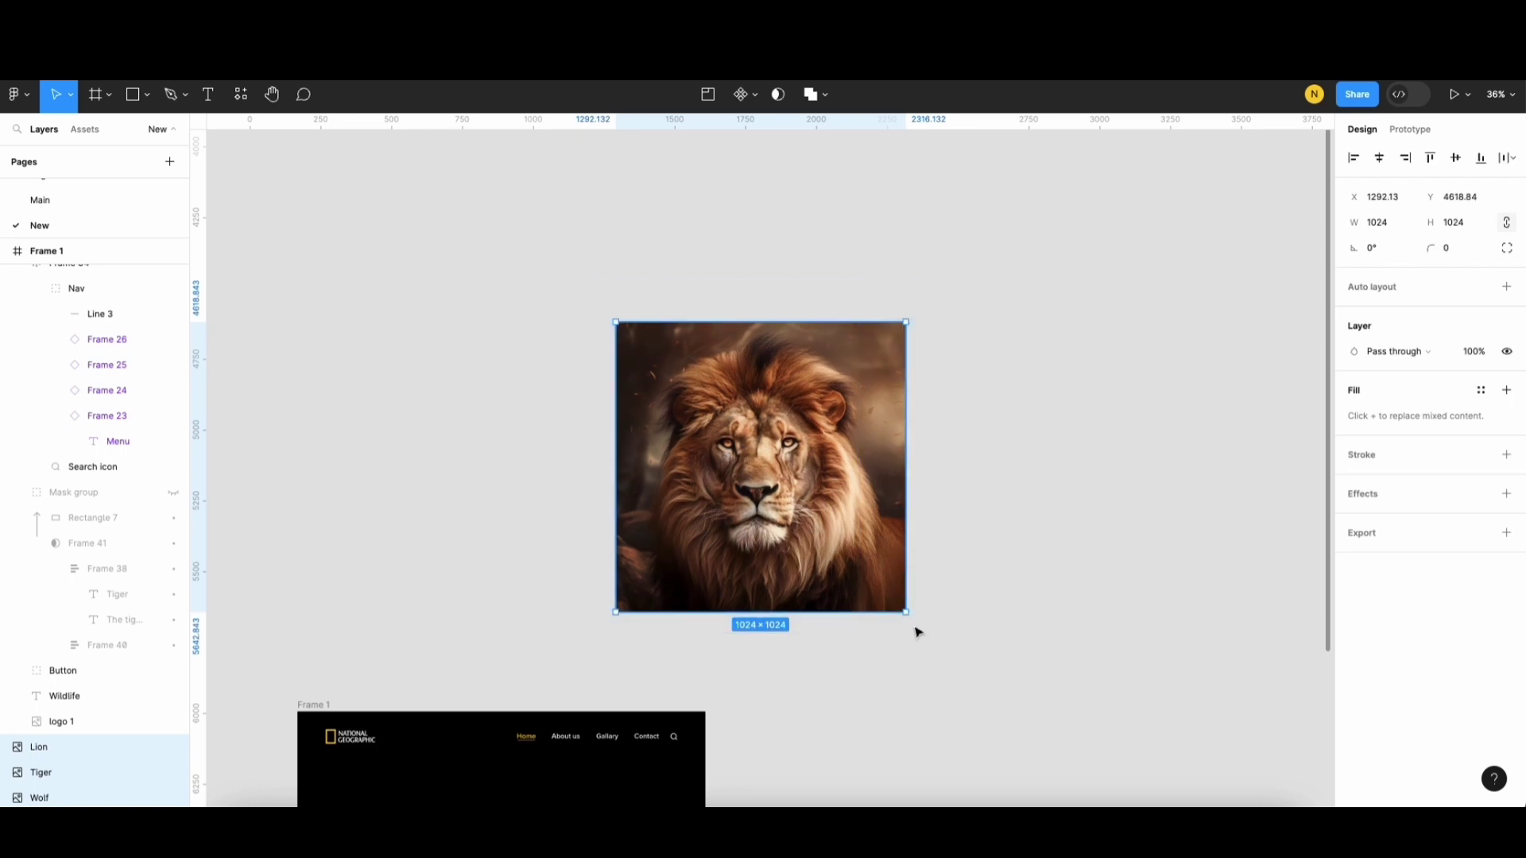
key("ctrl+g")
Step: Set the lion image's opacity to 50% and enlarge it to about 1292 × 1292, matching its face to the tiger's beneath
double_click(801, 449)
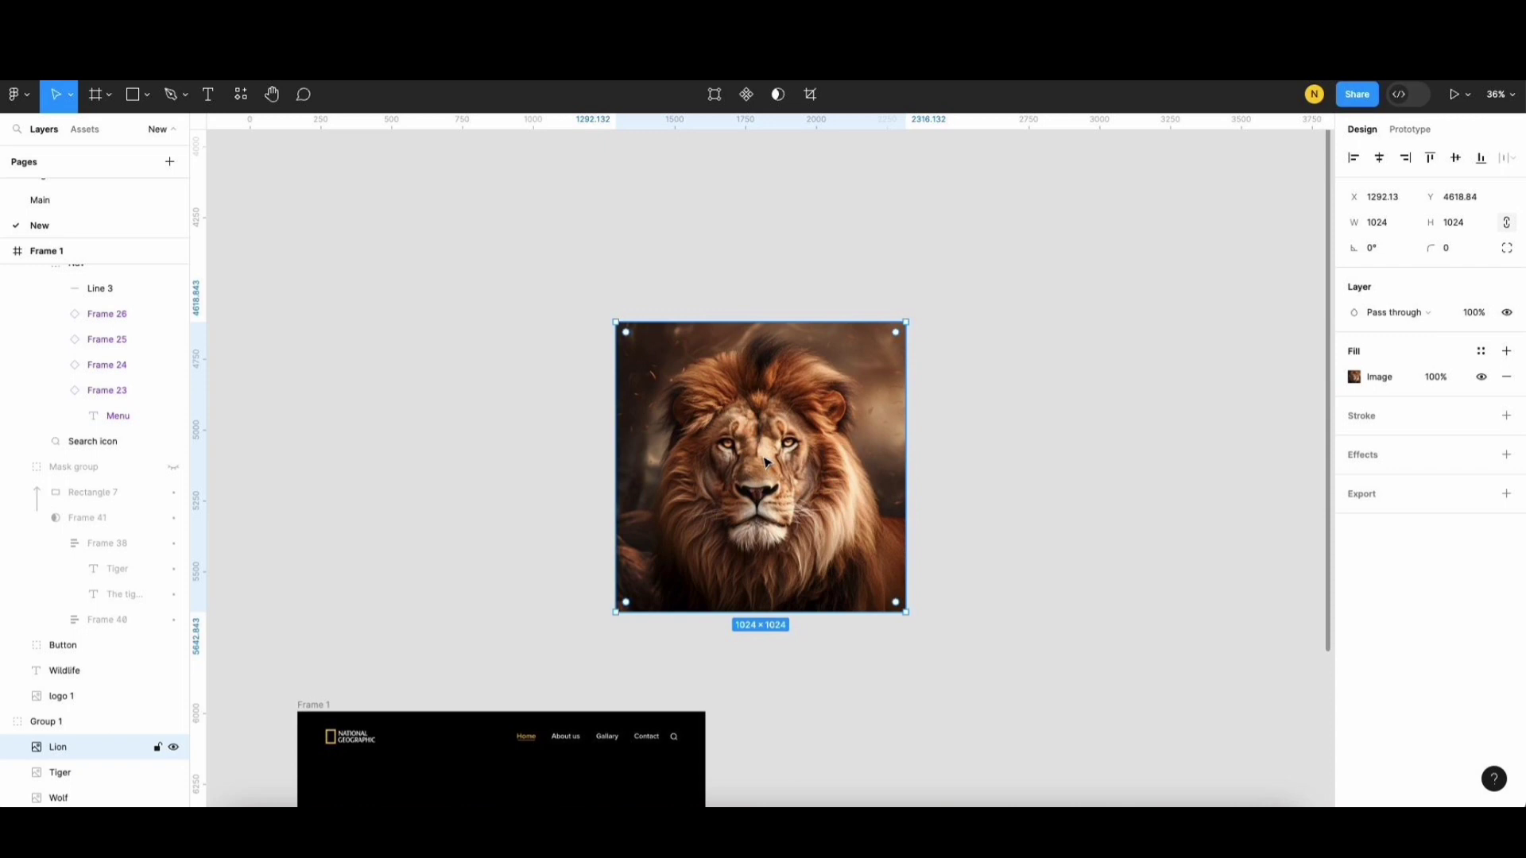
key("5")
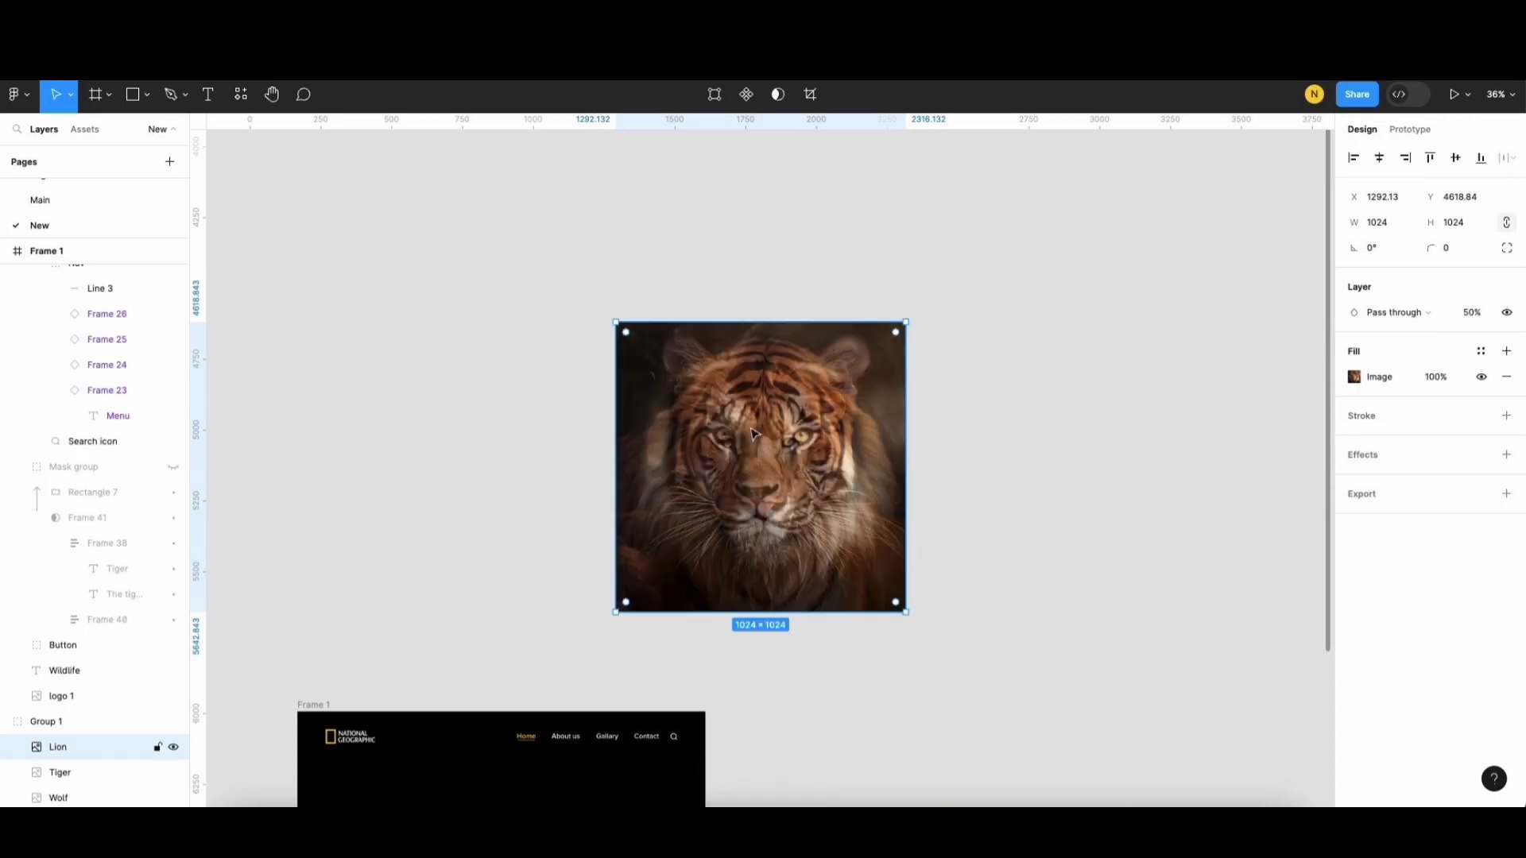
scroll(754, 433, "up", 5)
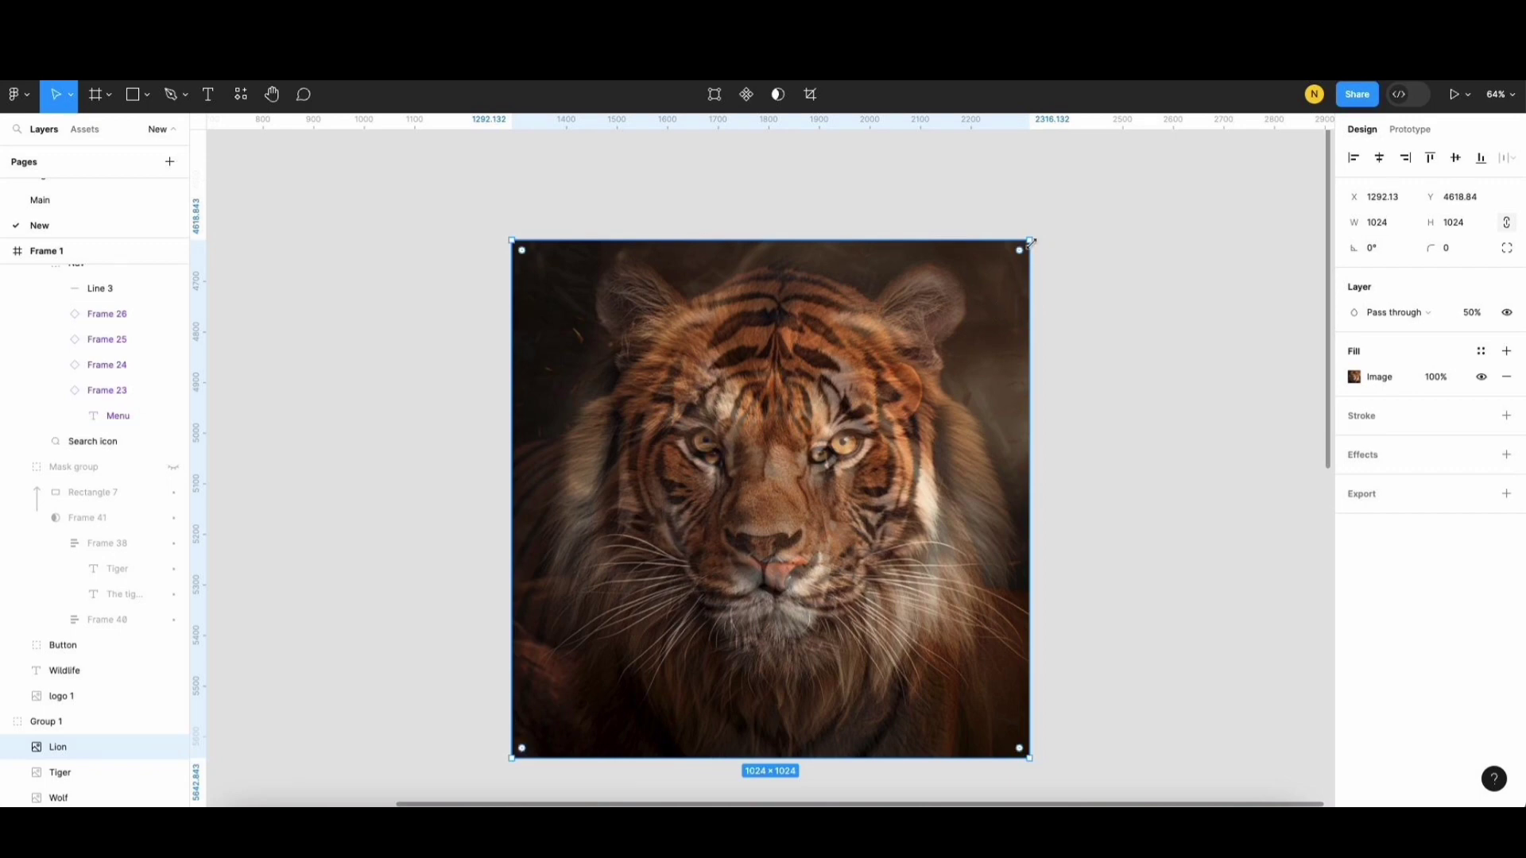
left_click_drag(1031, 242, 1101, 171)
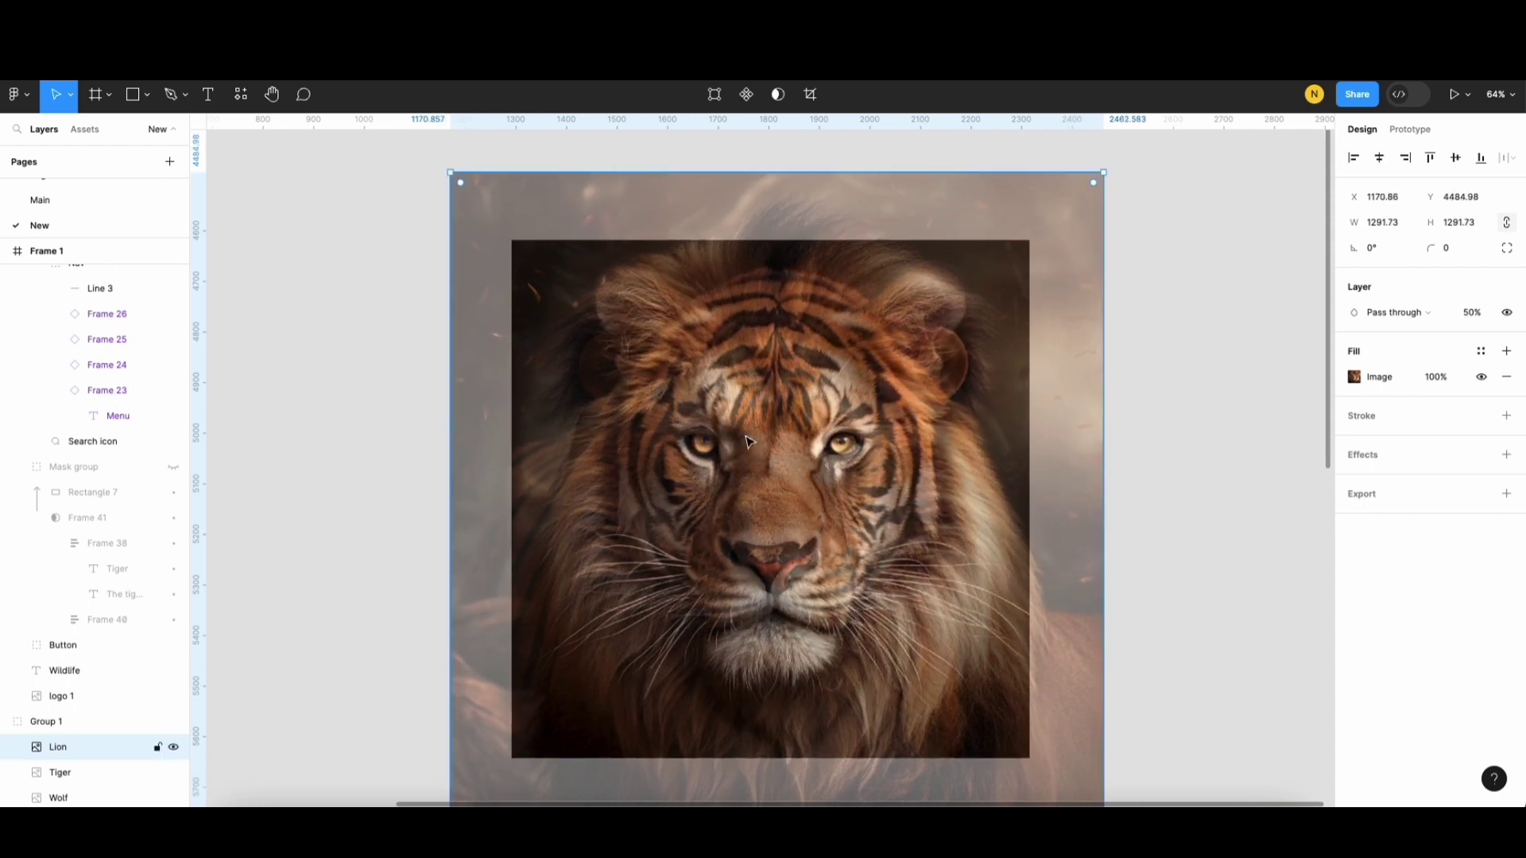
Step: Restore the lion image inside the group to 100% opacity
left_click(1152, 413)
left_click(1071, 415)
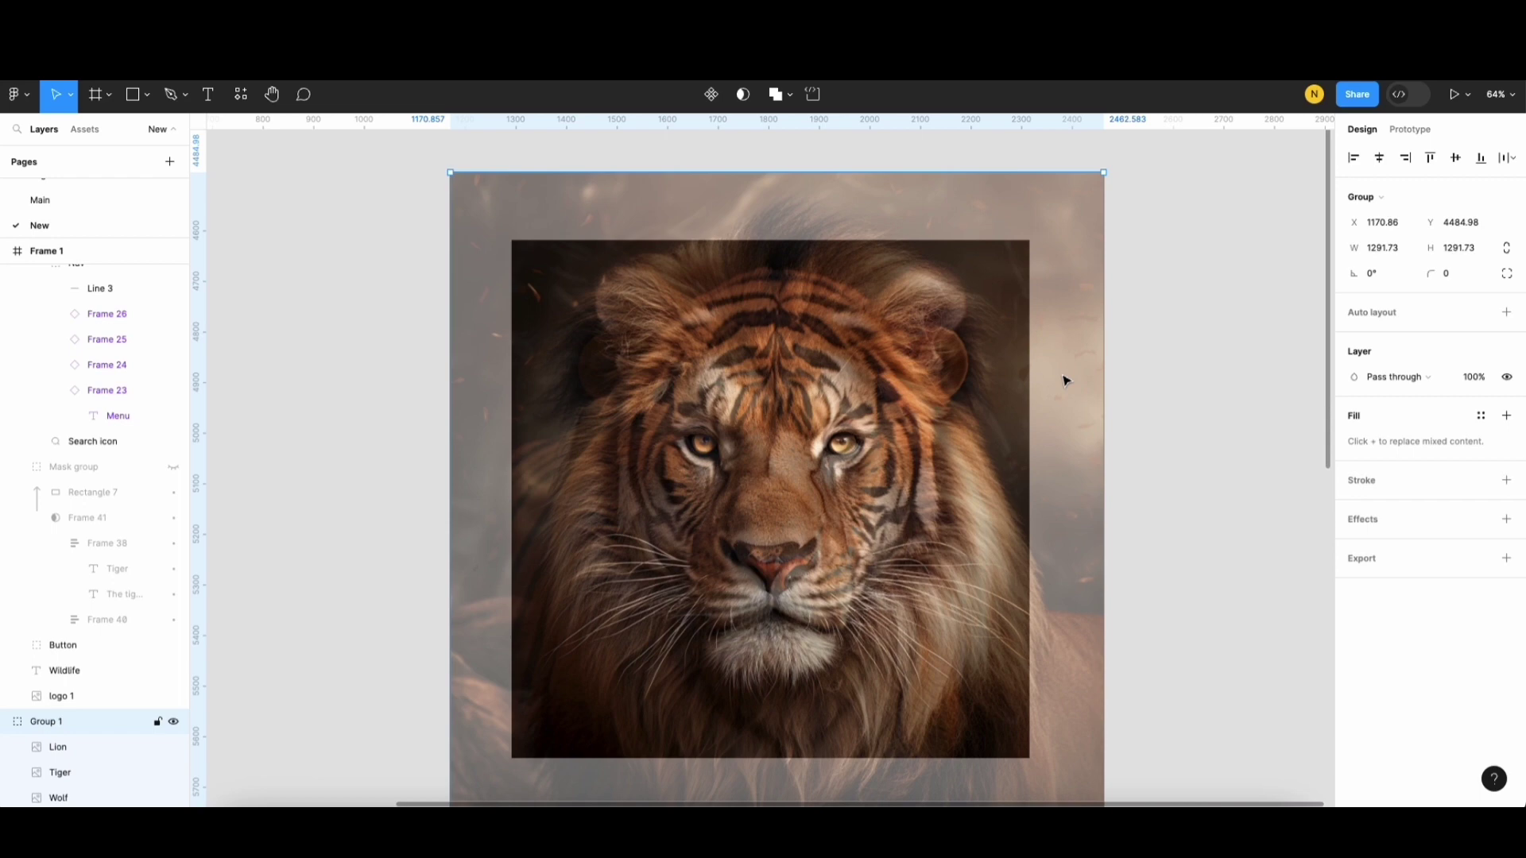
key("0")
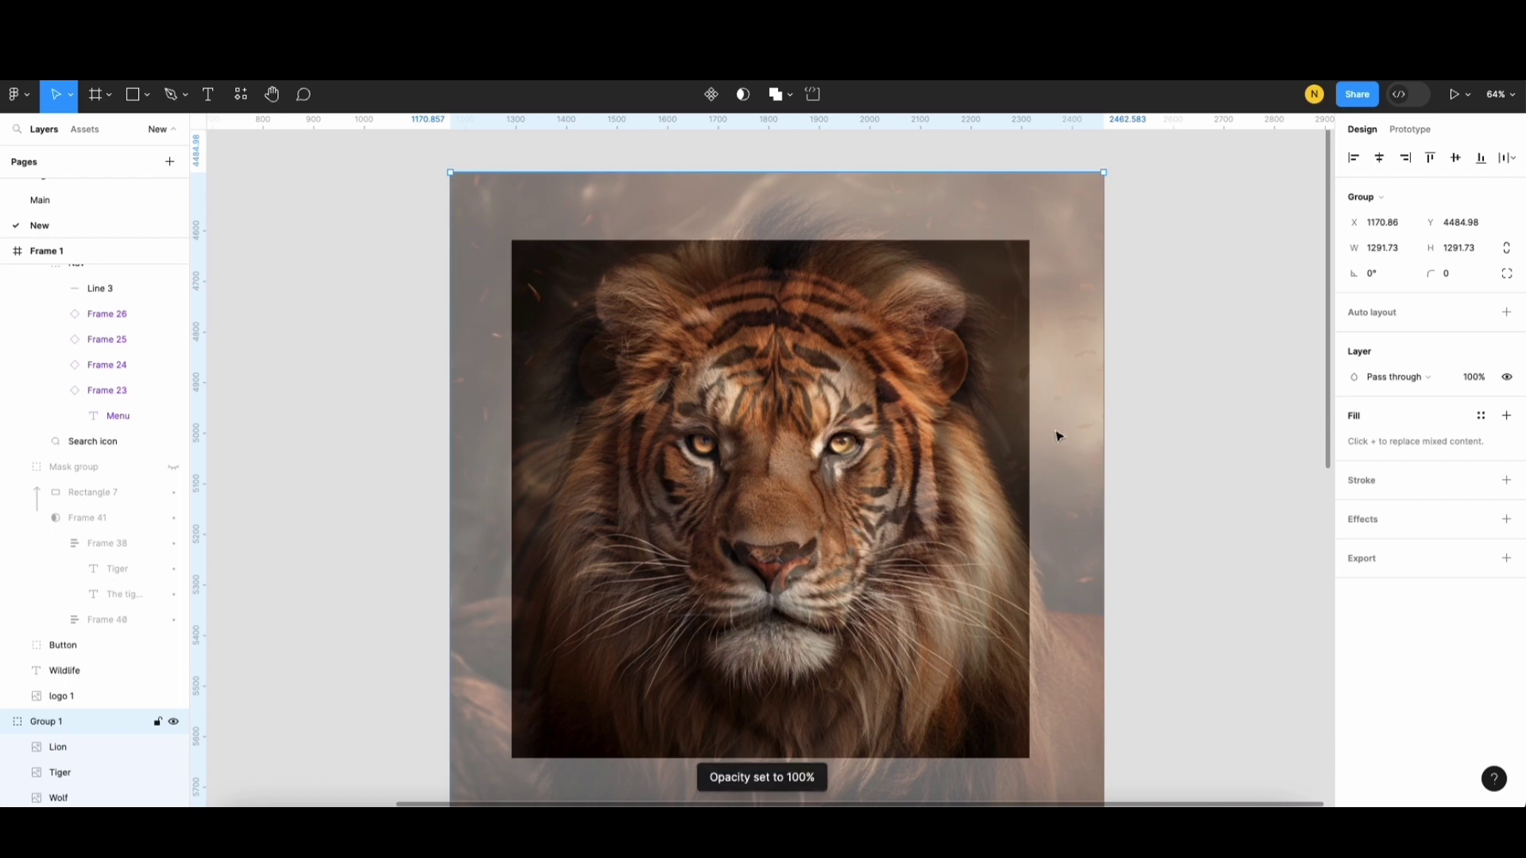
left_click(80, 747)
key("0")
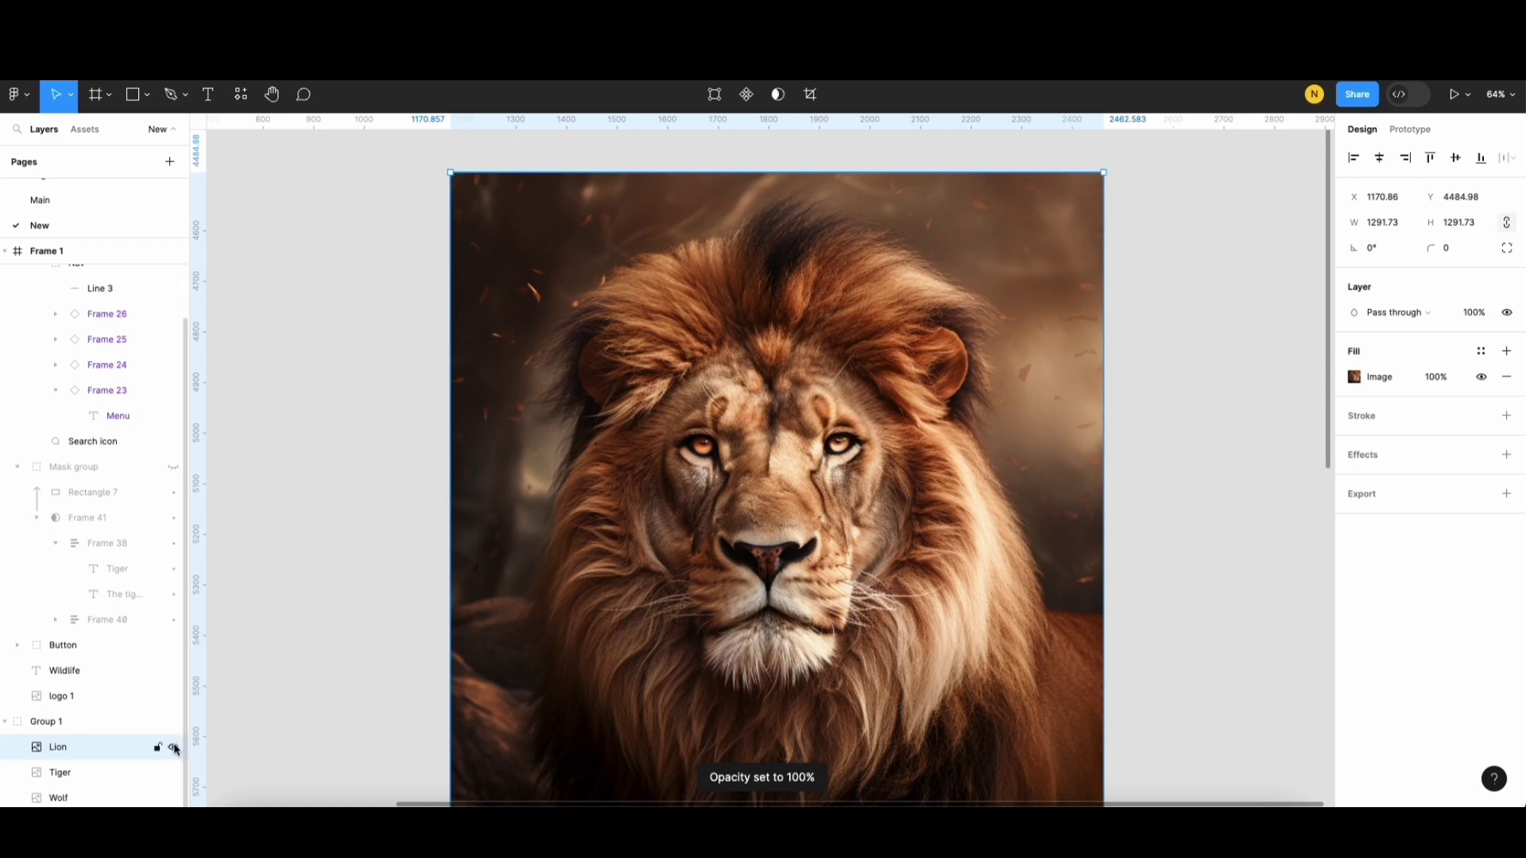
Step: Hide the lion image and set the tiger image's opacity to 50%
left_click(174, 749)
left_click(725, 462)
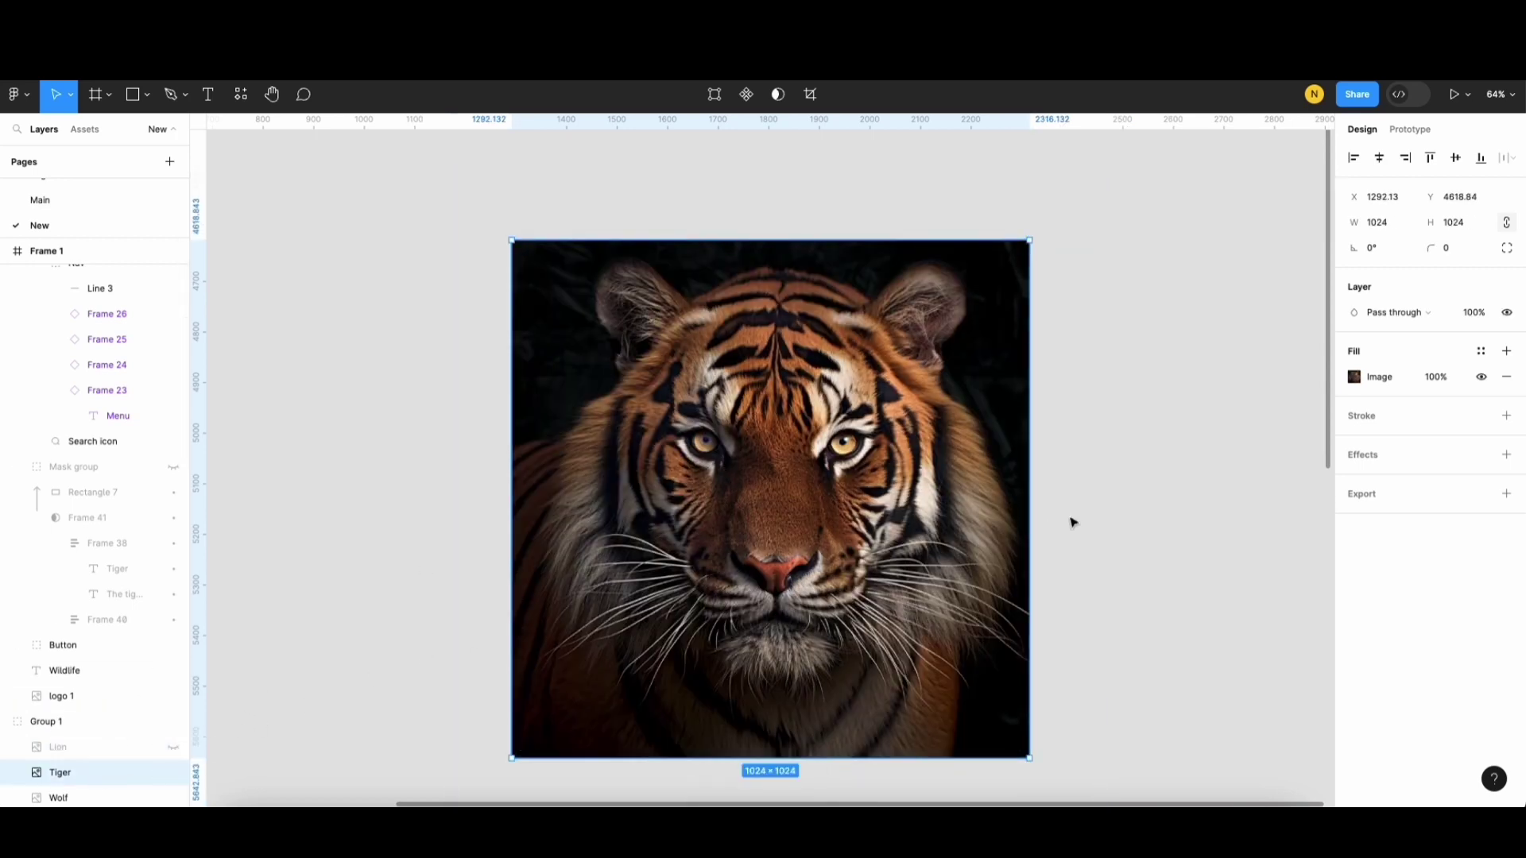
key("5")
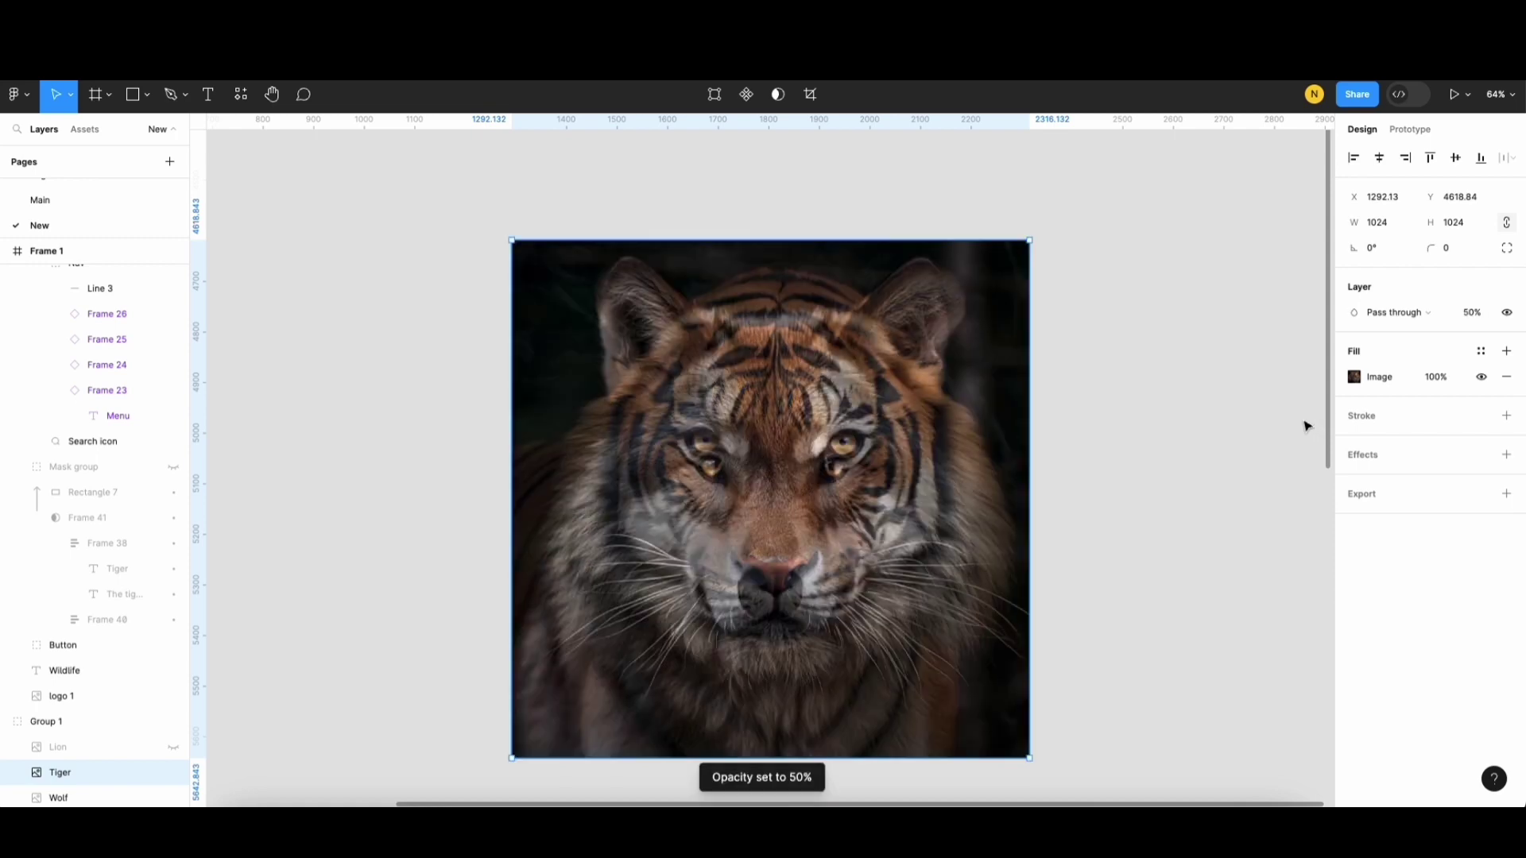
Step: Enlarge the wolf image from its centre to about 1216 × 1216 and shift it up, matching its eyes to the tiger's
scroll(747, 469, "down", 2)
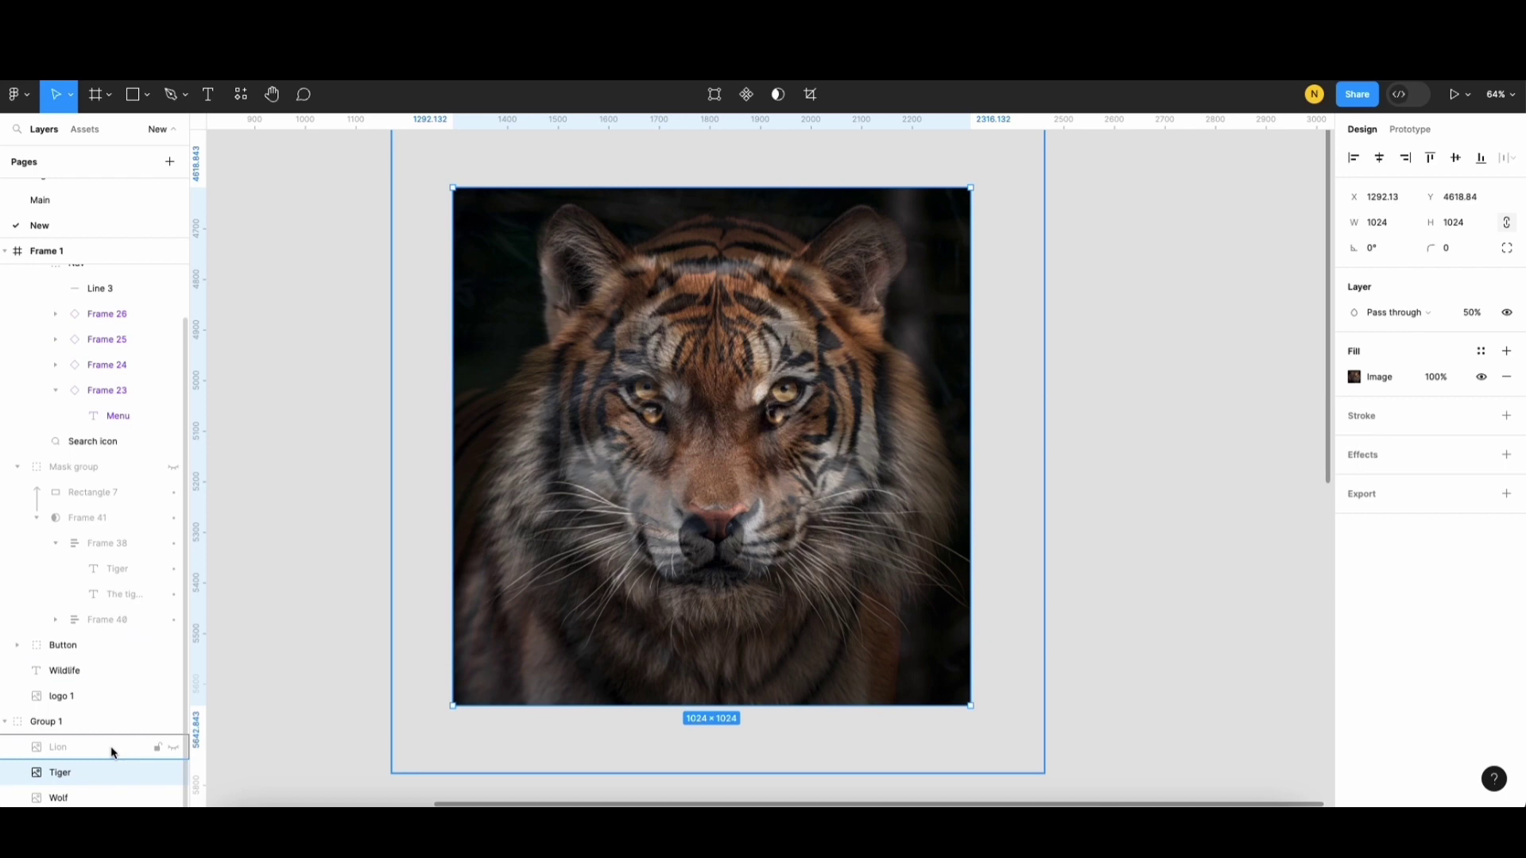
left_click(104, 795)
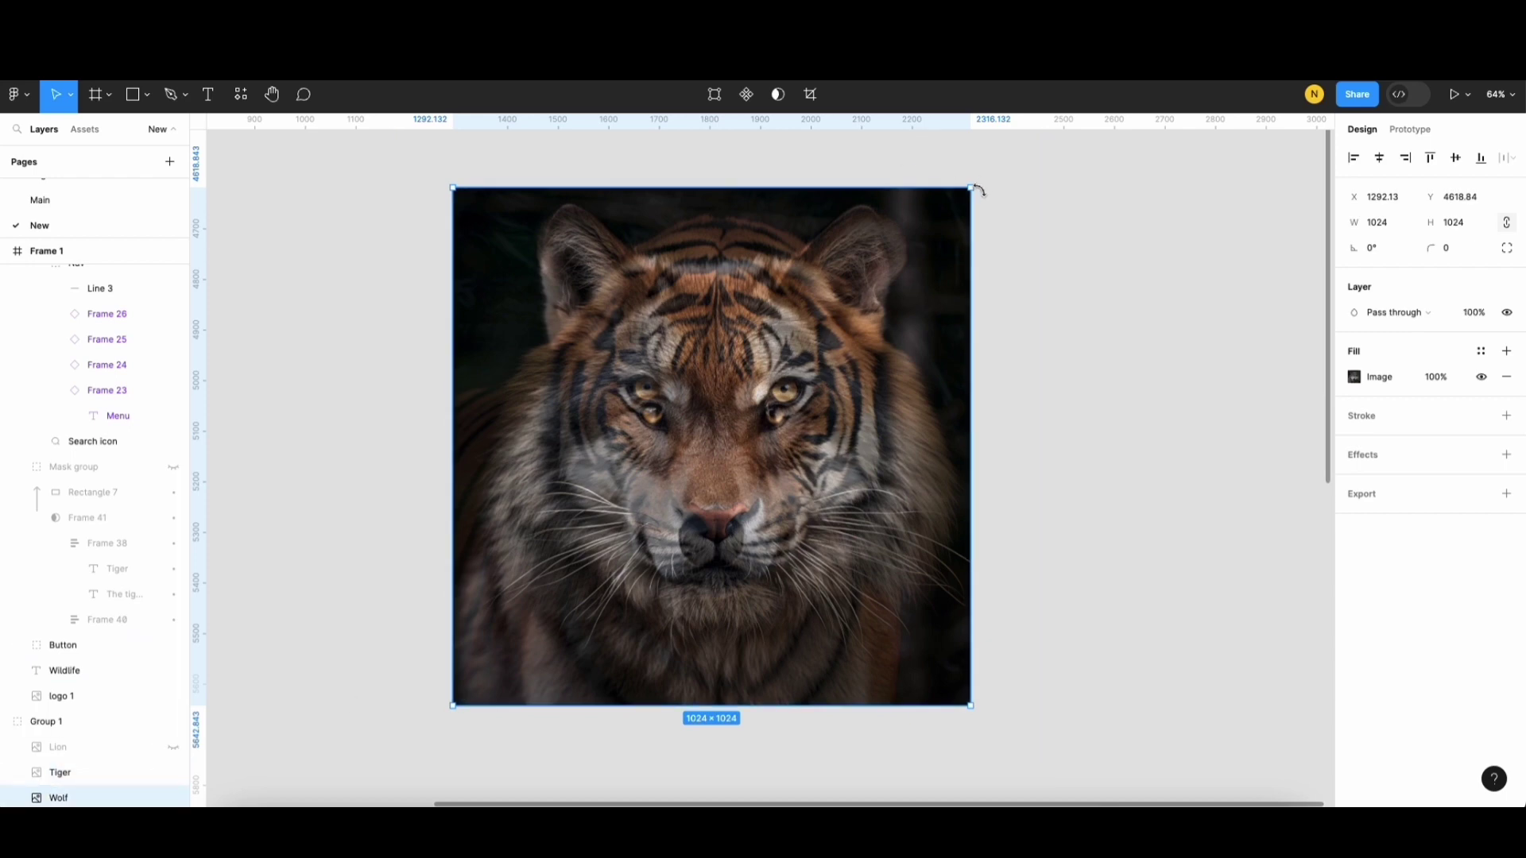
left_click_drag(970, 189, 1019, 140)
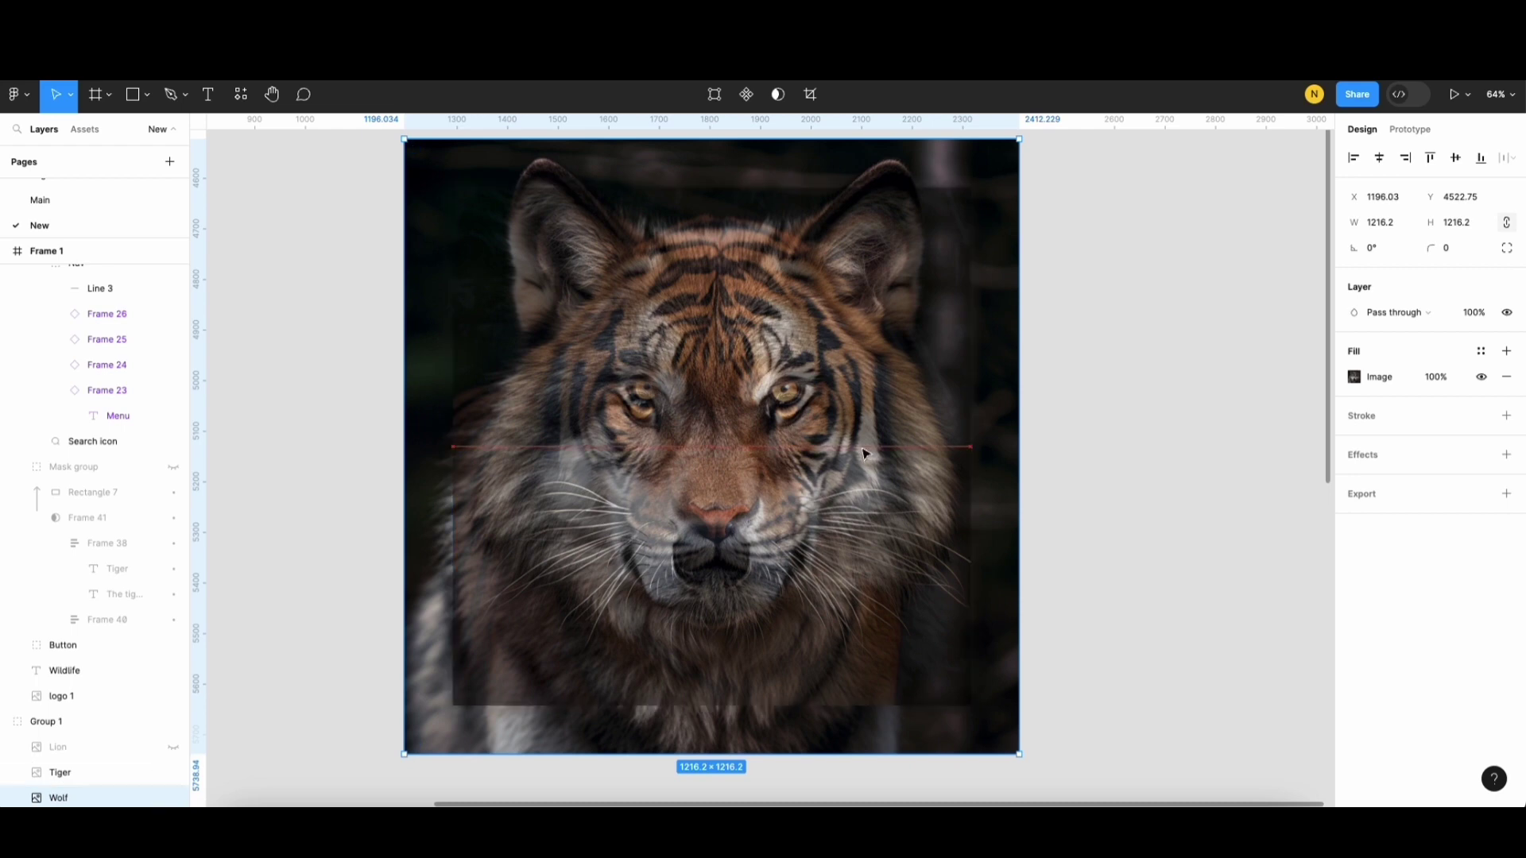
left_click_drag(866, 459, 869, 432)
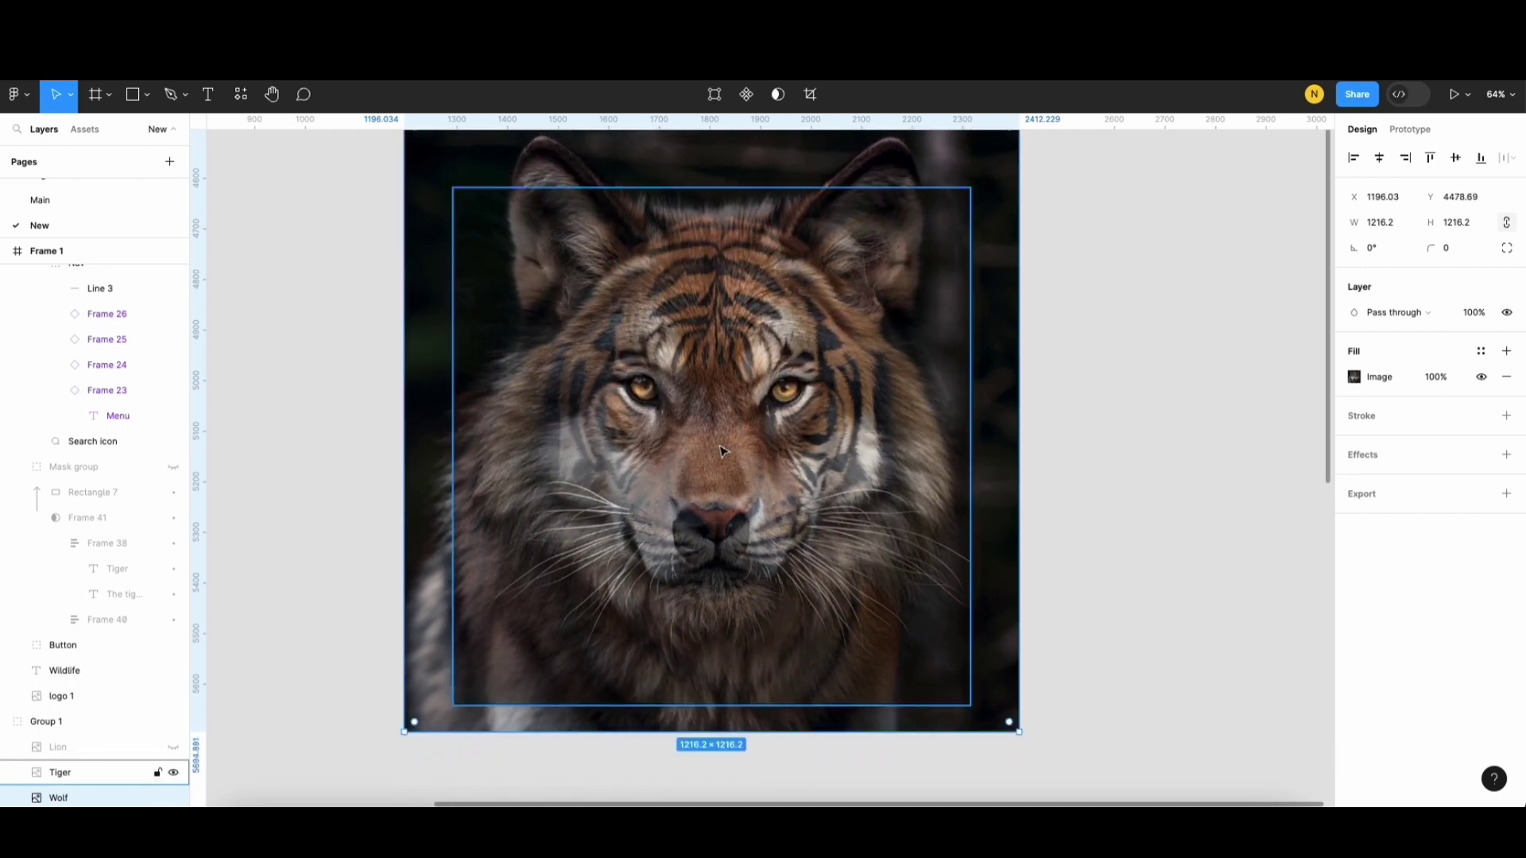
Step: Restore the tiger image to 100% opacity and make the hidden lion image visible
left_click(84, 774)
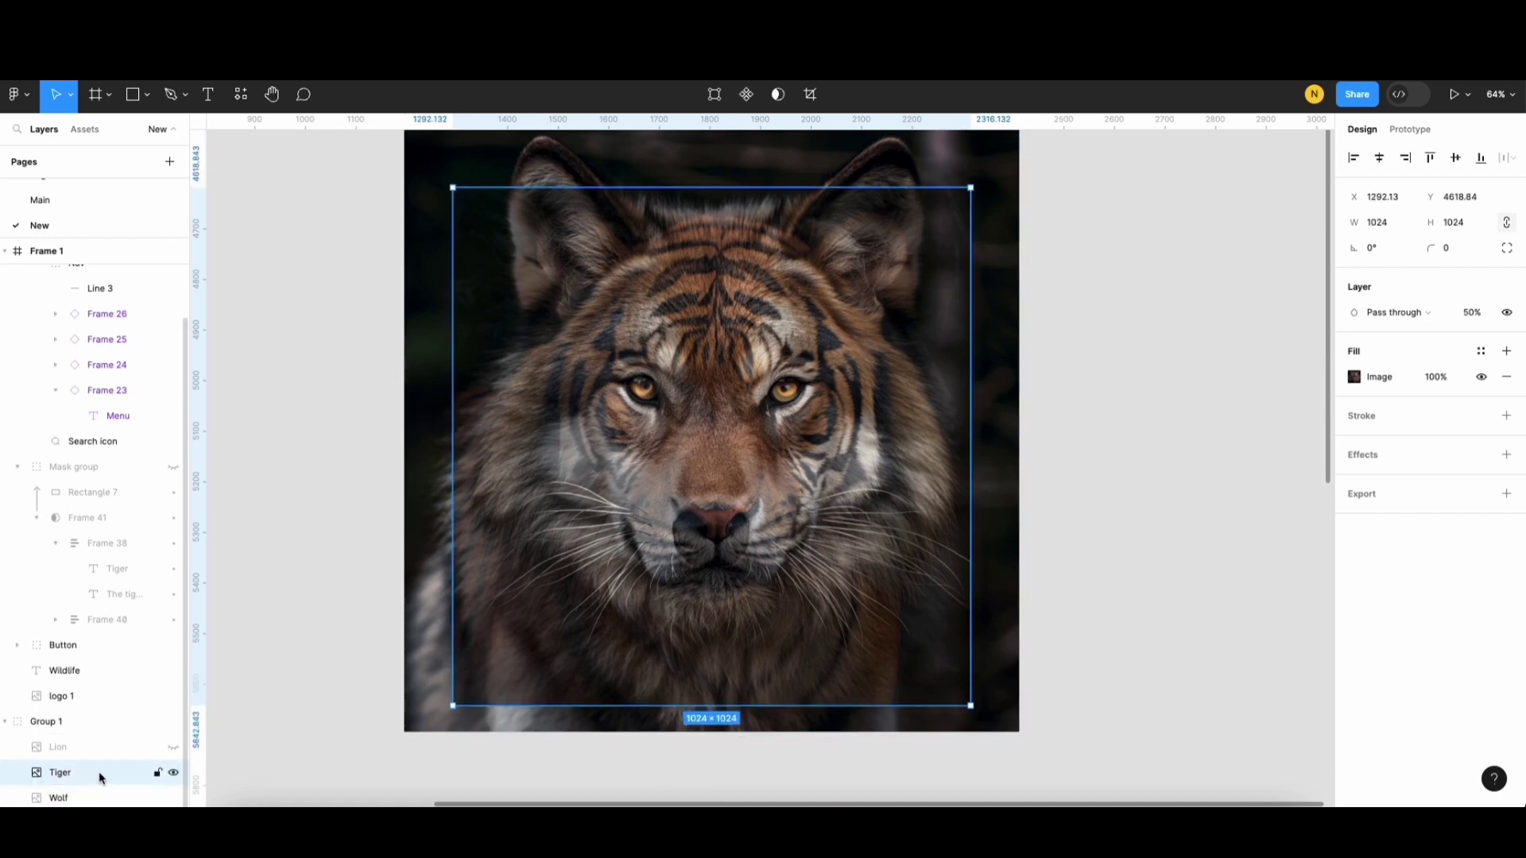
key("0")
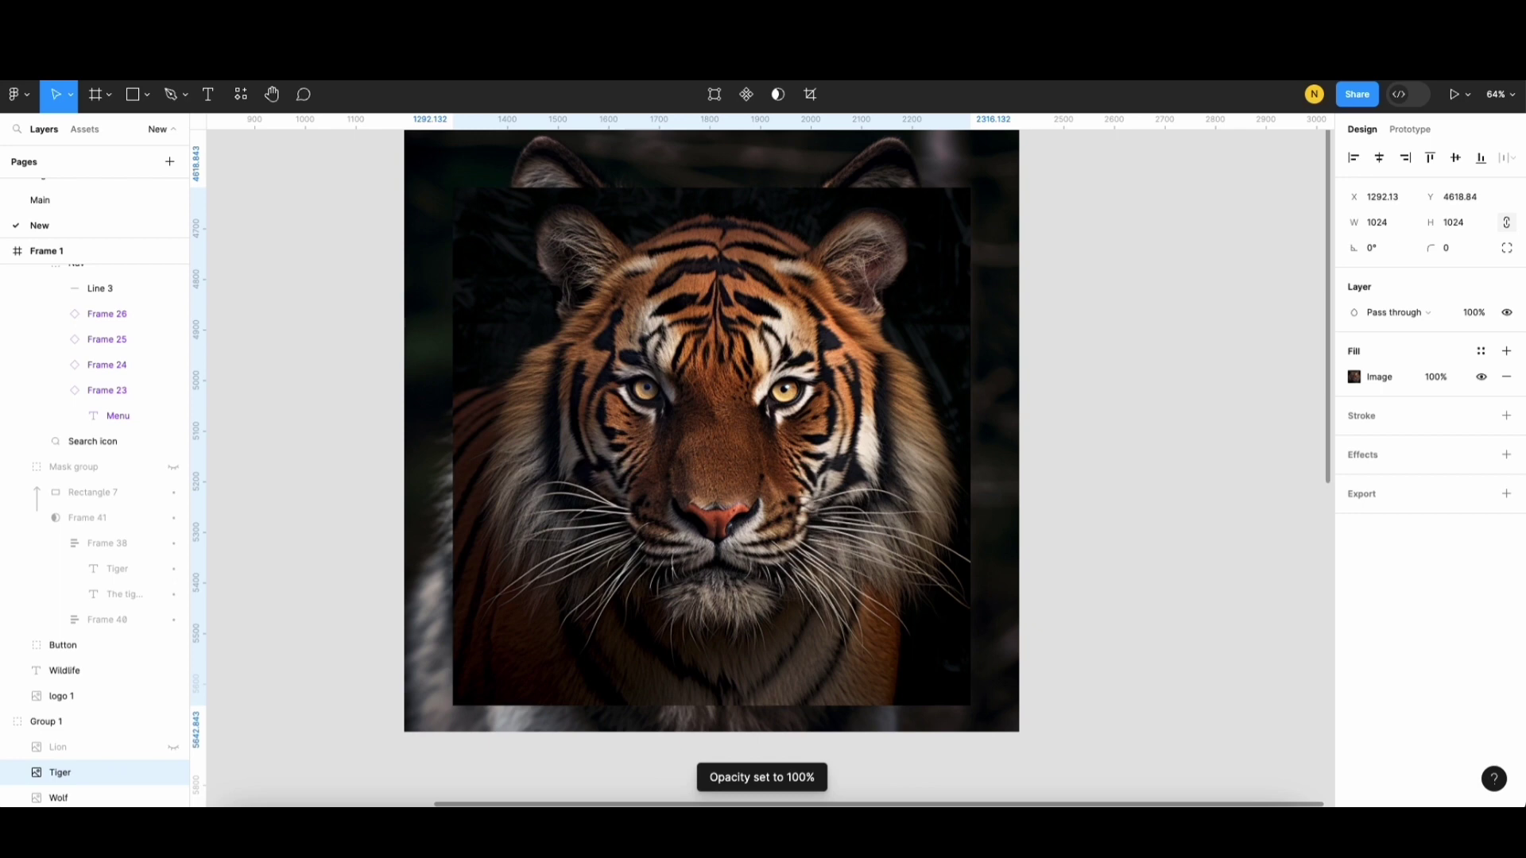
left_click(93, 747)
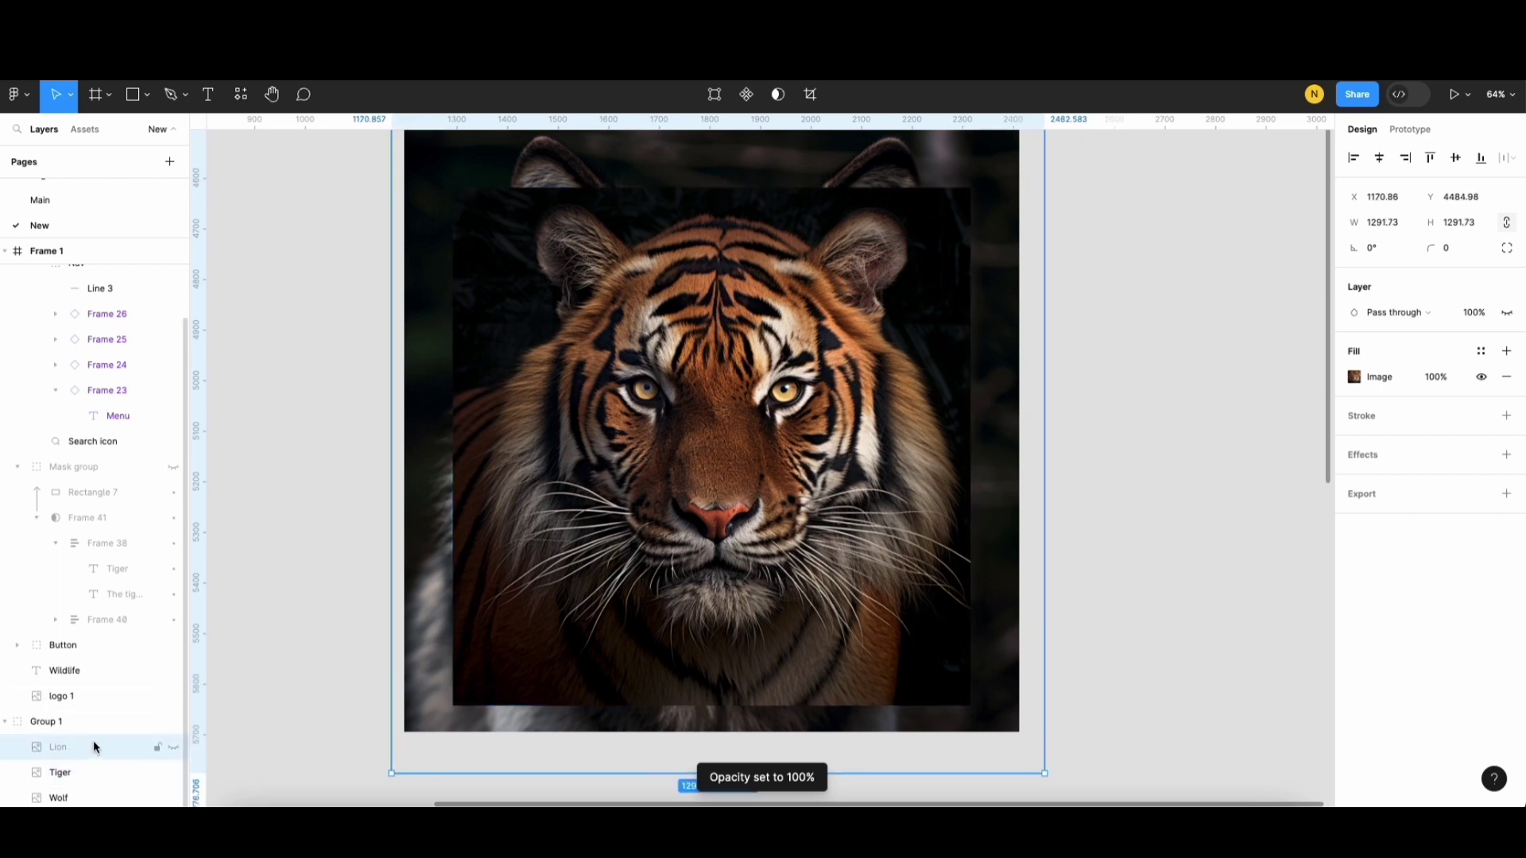
left_click(172, 747)
scroll(401, 475, "down", 2)
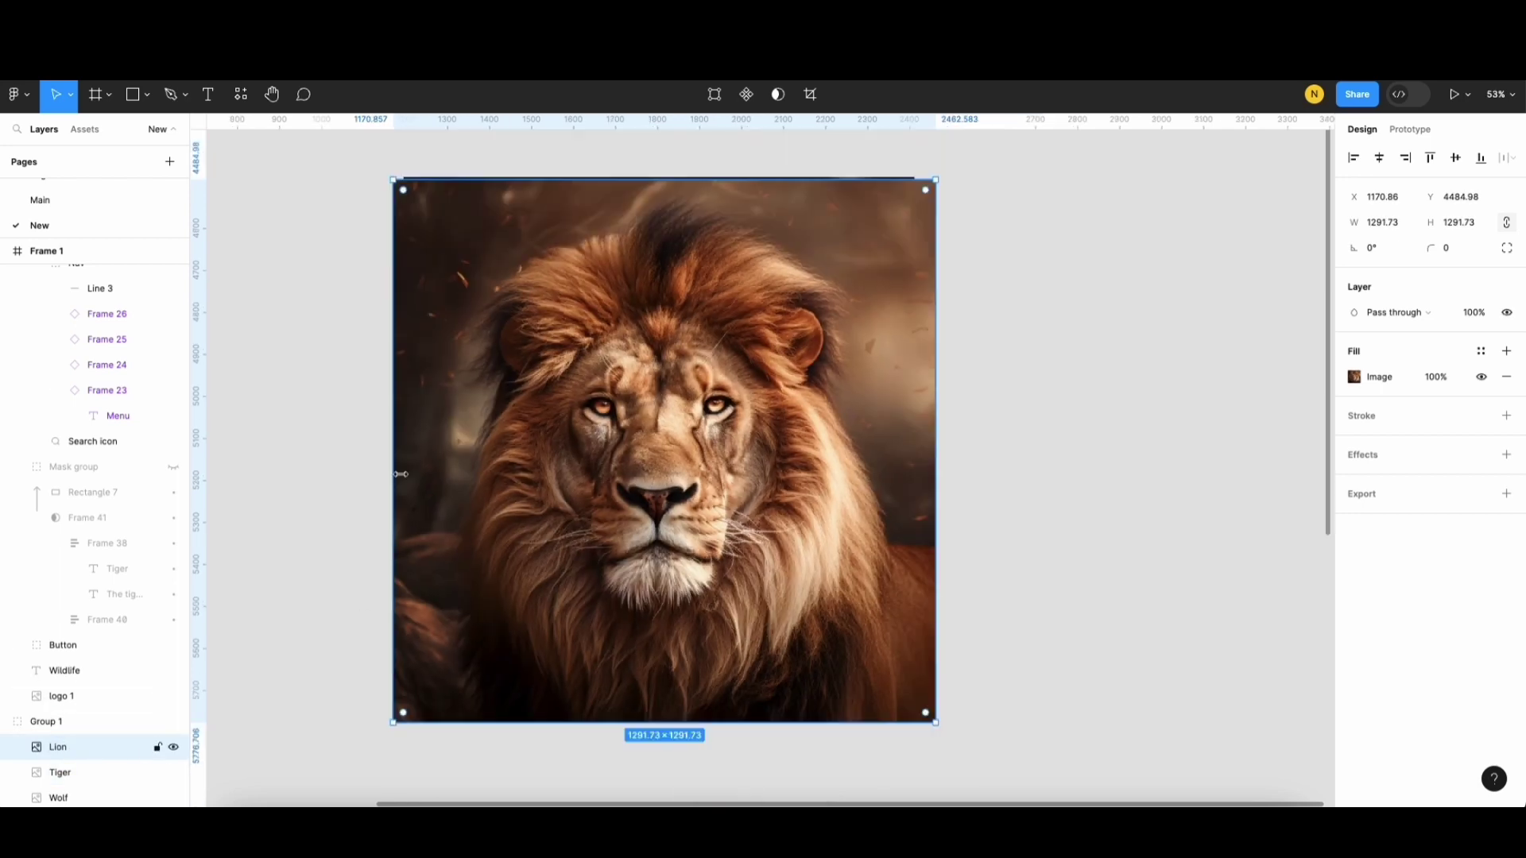
Step: Move the animal image group into Frame 1, at about X 251, Y -95, with the lion's face right of the text
scroll(402, 474, "down", 4)
scroll(828, 548, "left", 3)
left_click(828, 549)
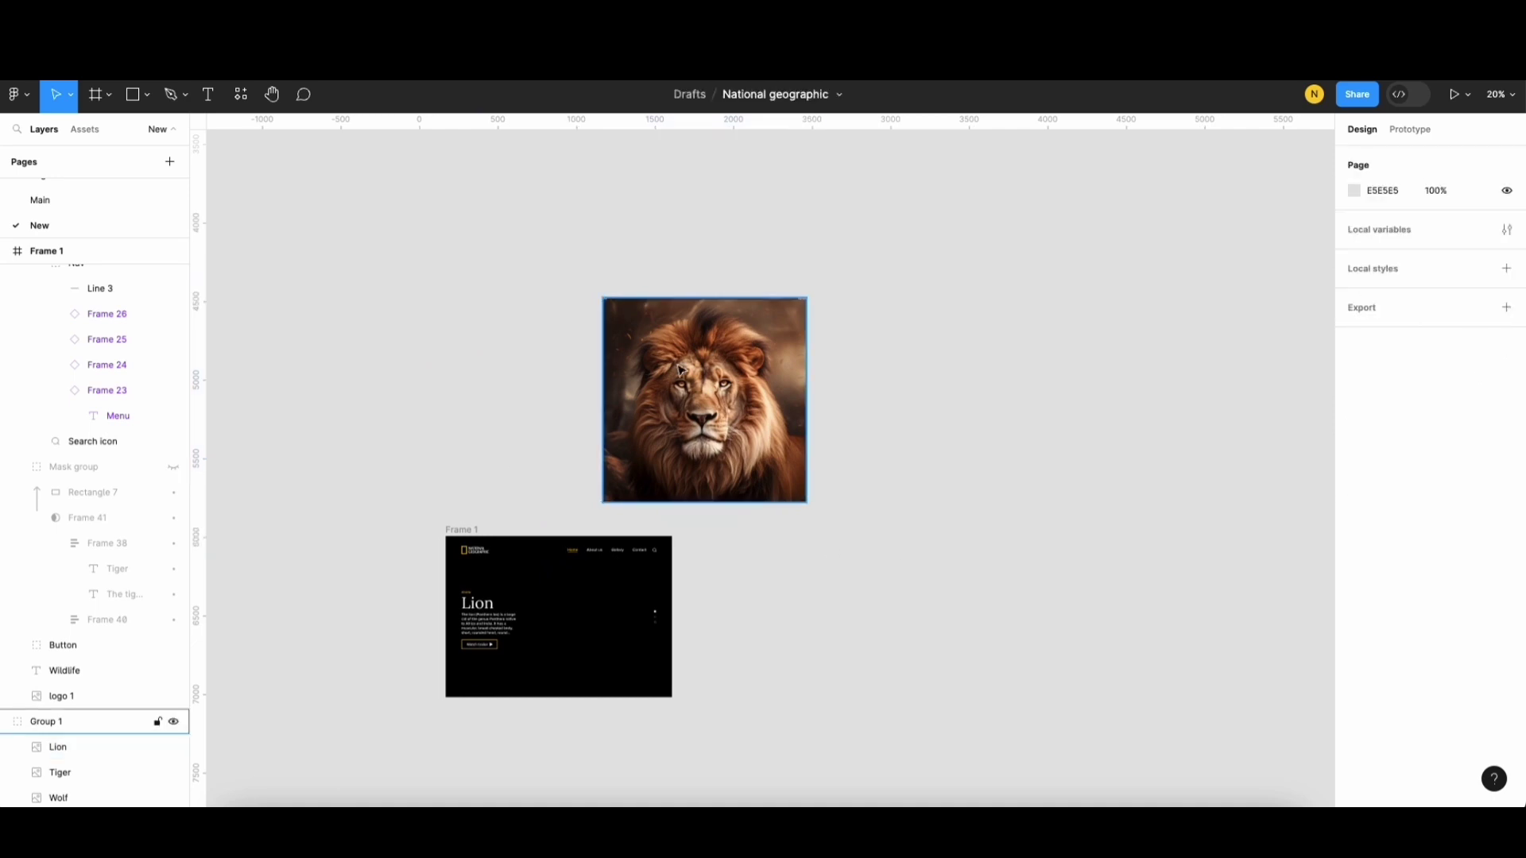
left_click_drag(679, 370, 840, 494)
scroll(640, 609, "up", 5)
scroll(775, 645, "down", 2)
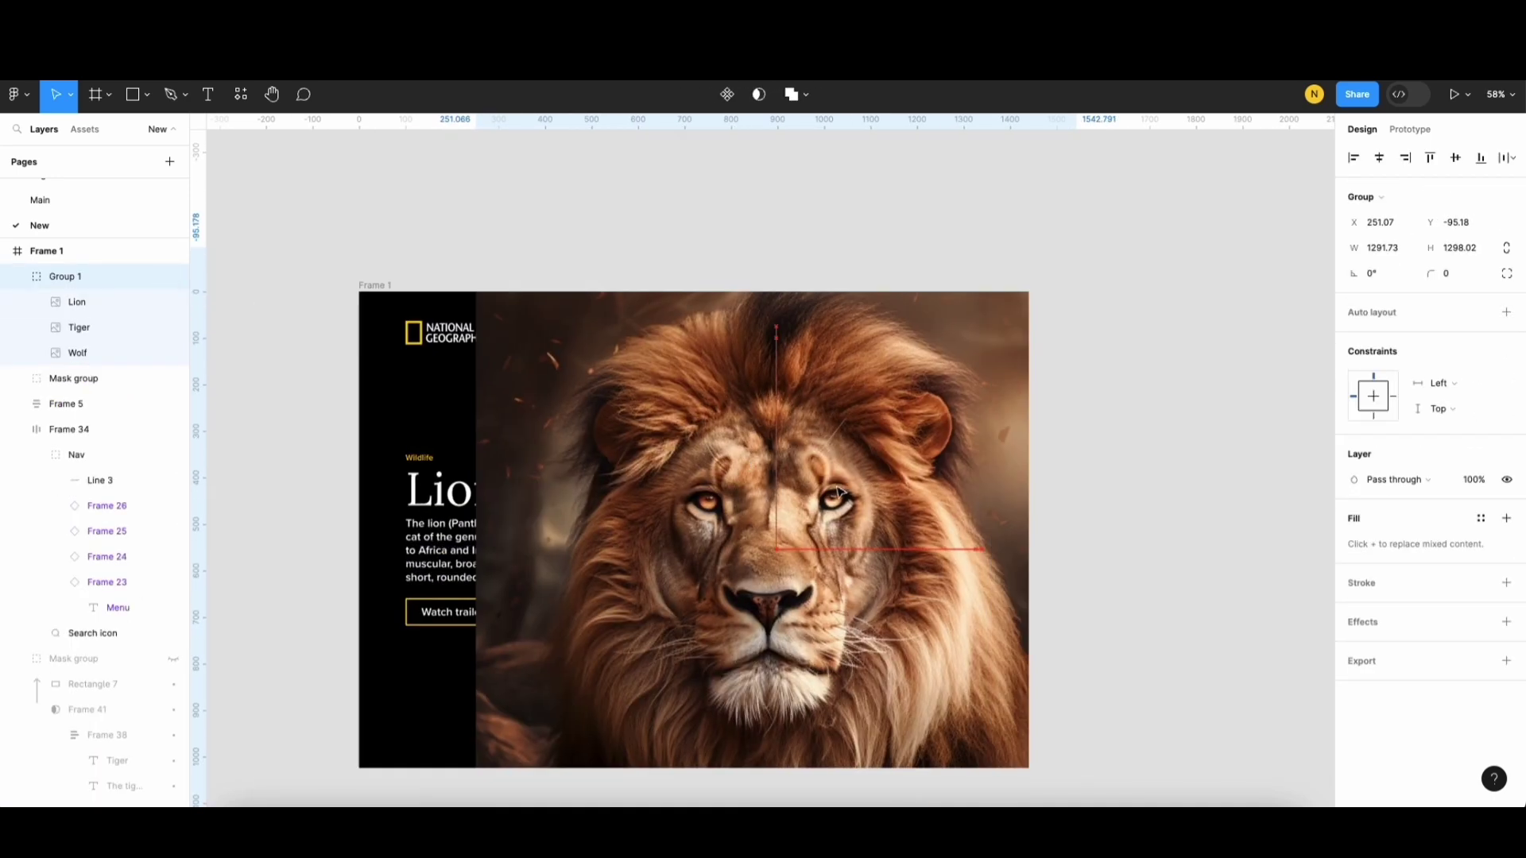
Step: Send the animal image group to the back of Frame 1, behind the text, logo and navigation
right_click(767, 490)
left_click(864, 356)
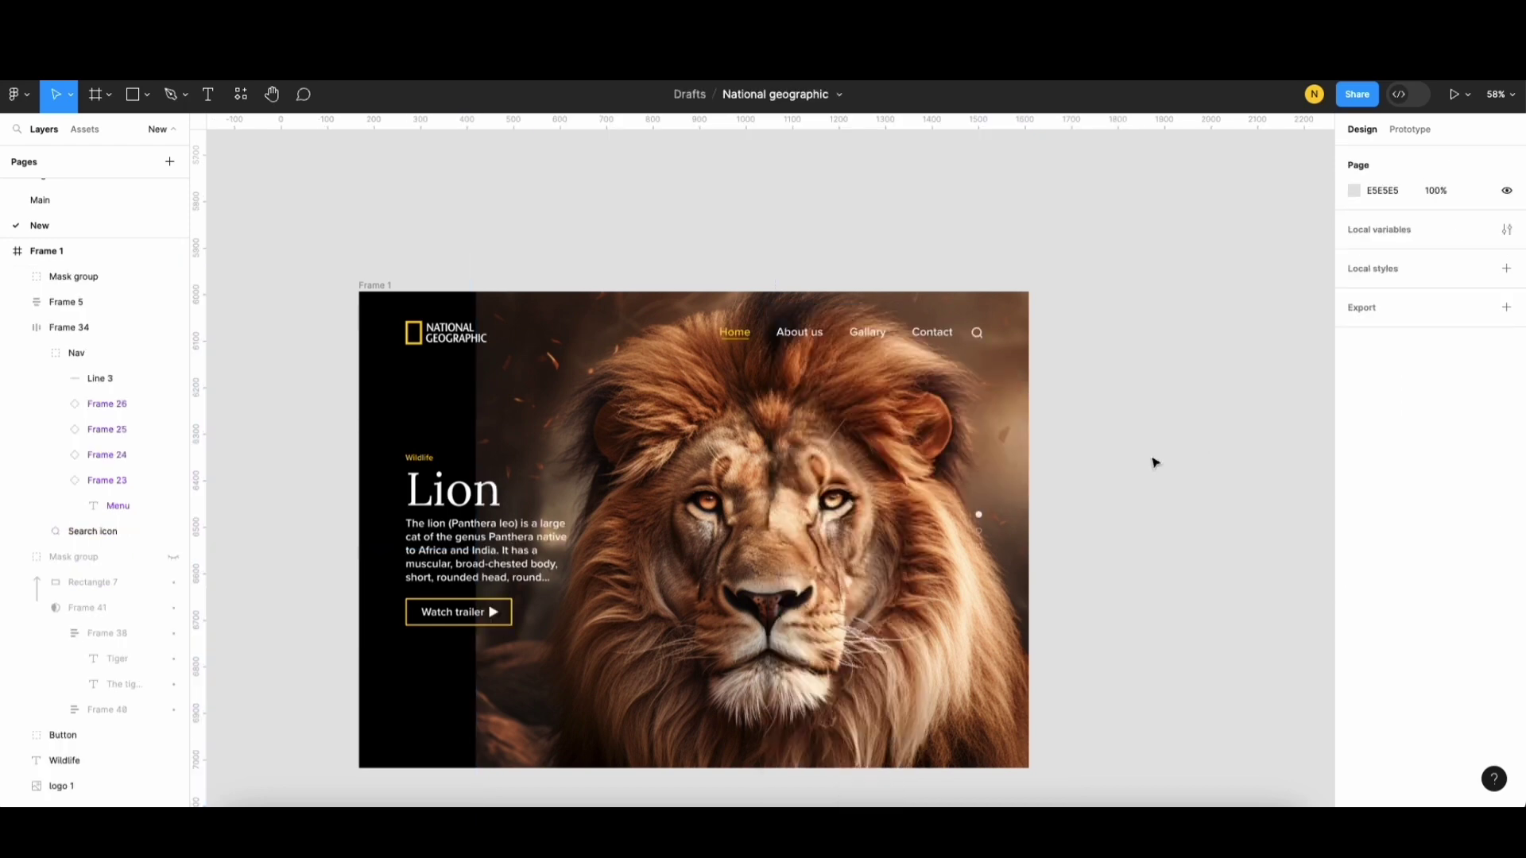
scroll(803, 549, "down", 2)
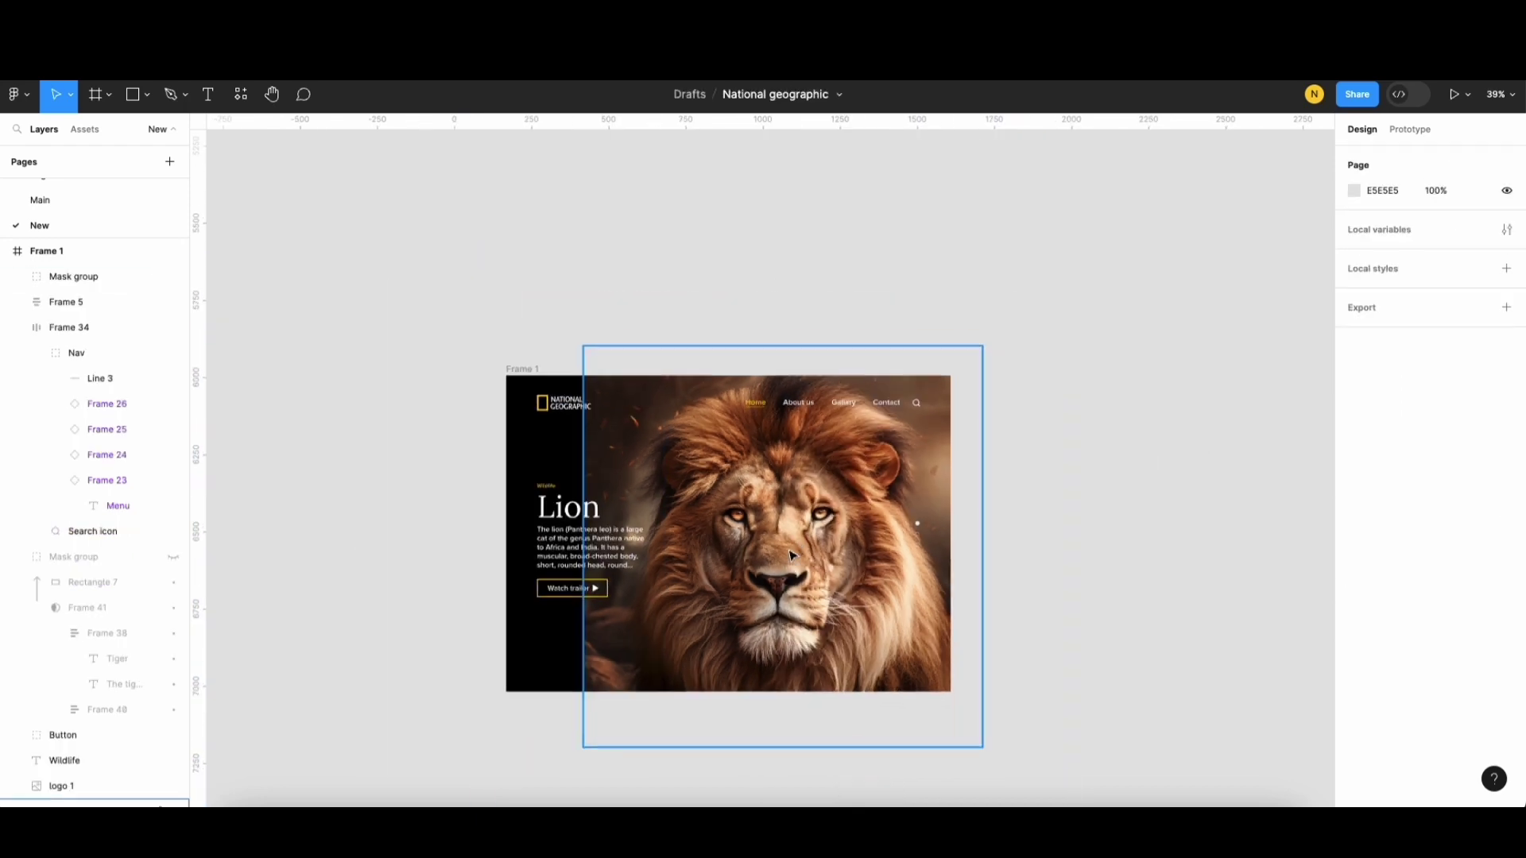
left_click(792, 562)
left_click(522, 184)
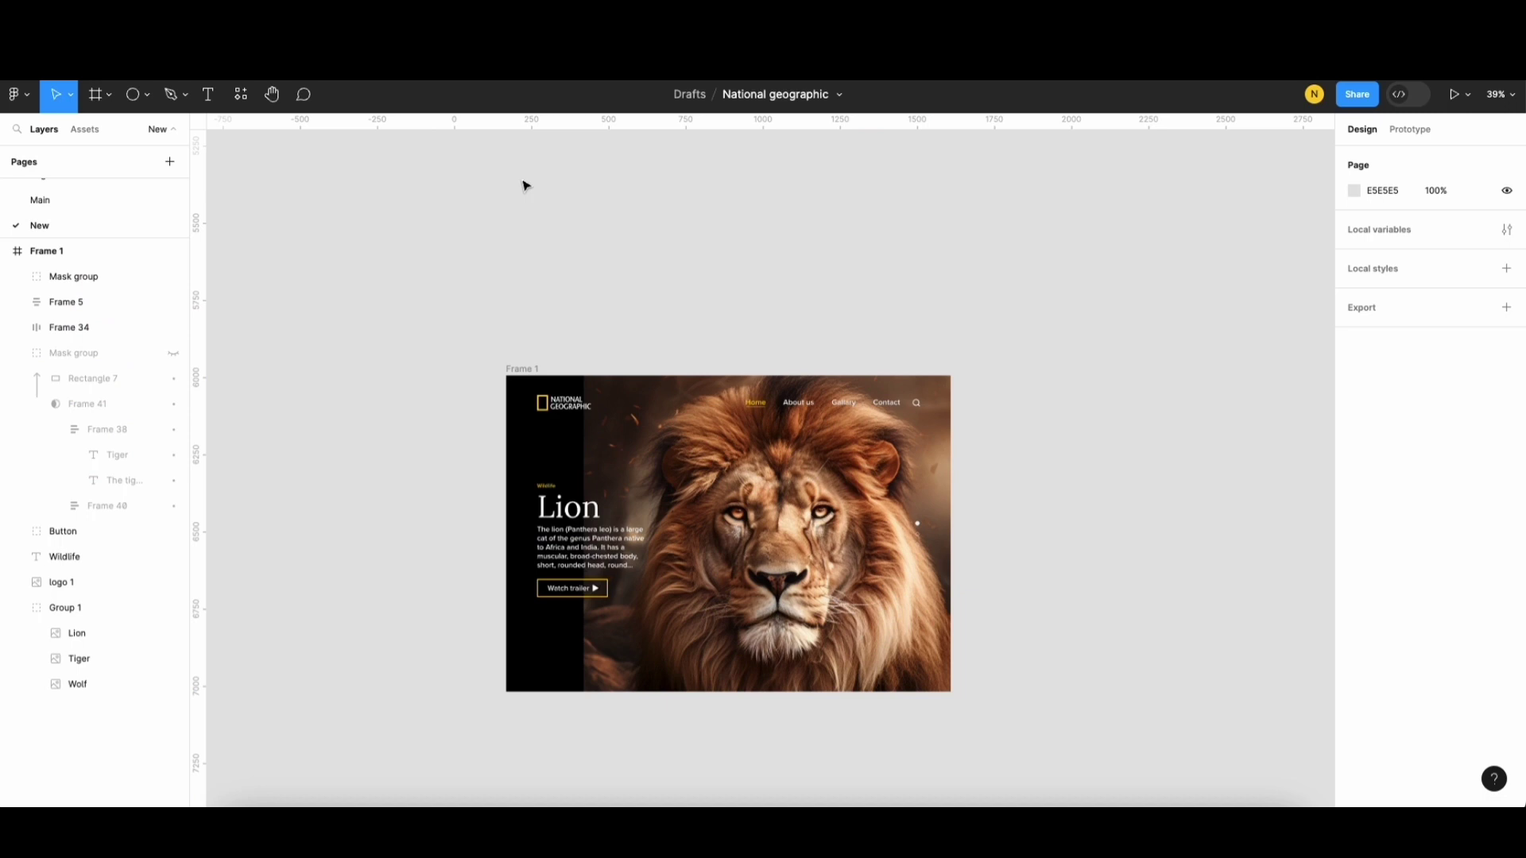
Step: Draw a circle about 1617 × 1617 over the lion's face and place its layer inside Frame 1
left_click(147, 95)
left_click(111, 192)
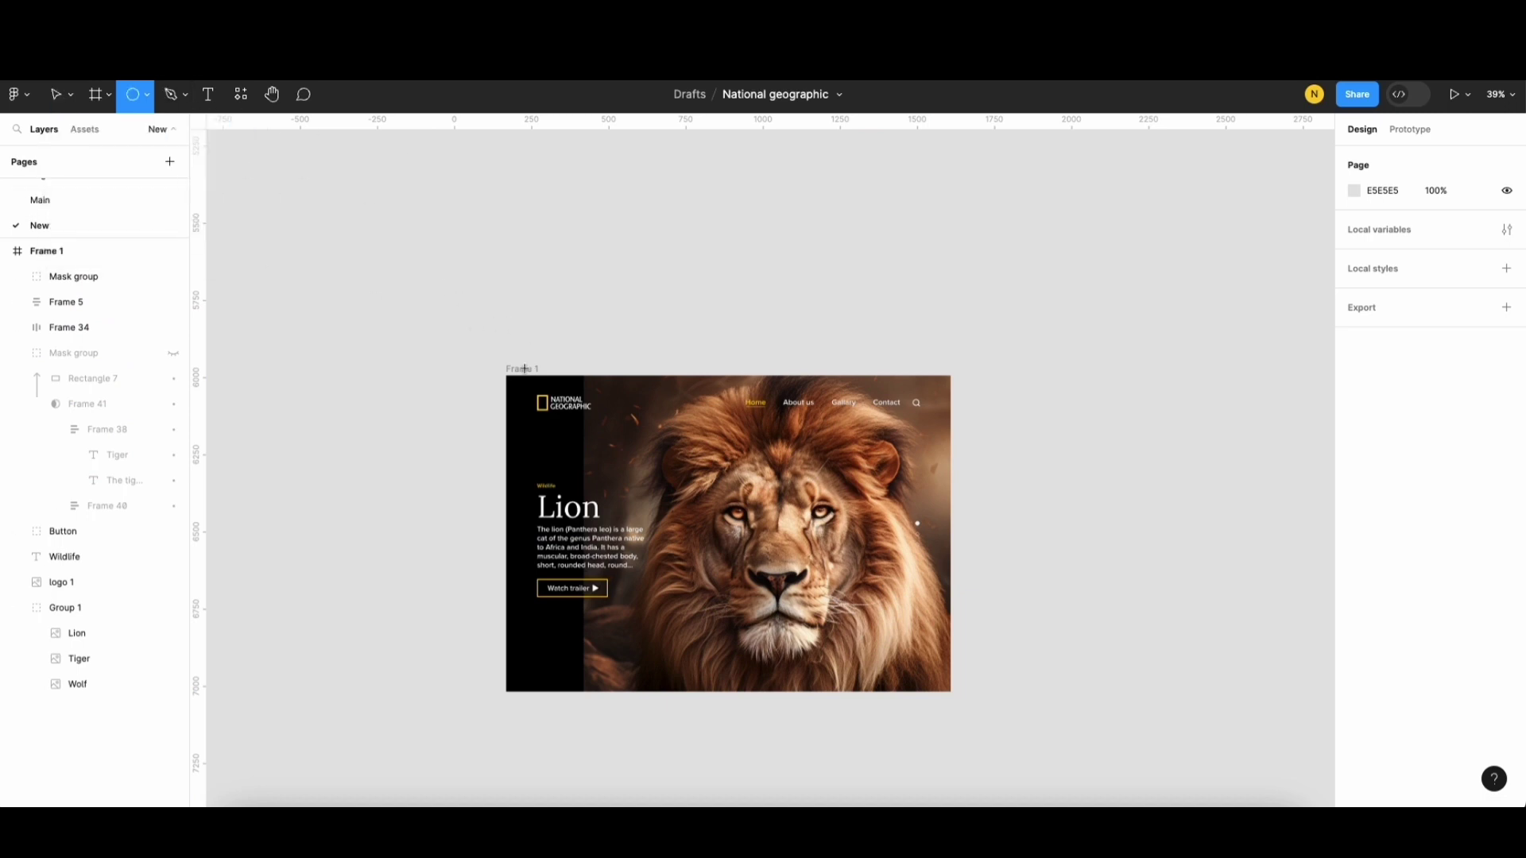
left_click_drag(557, 316, 1032, 712)
left_click_drag(924, 603, 900, 588)
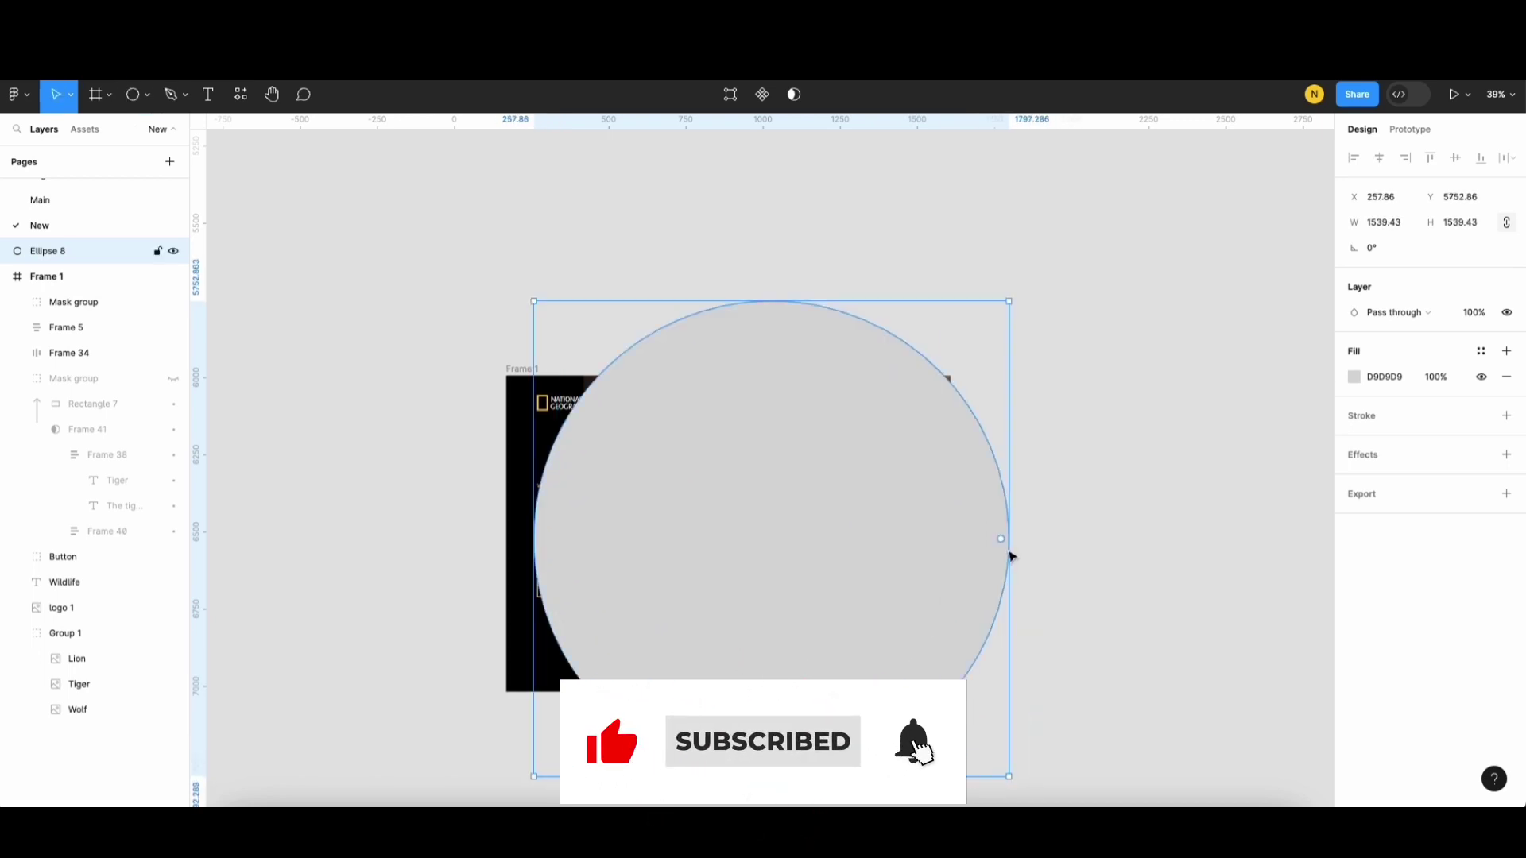
left_click_drag(1010, 437, 1020, 437)
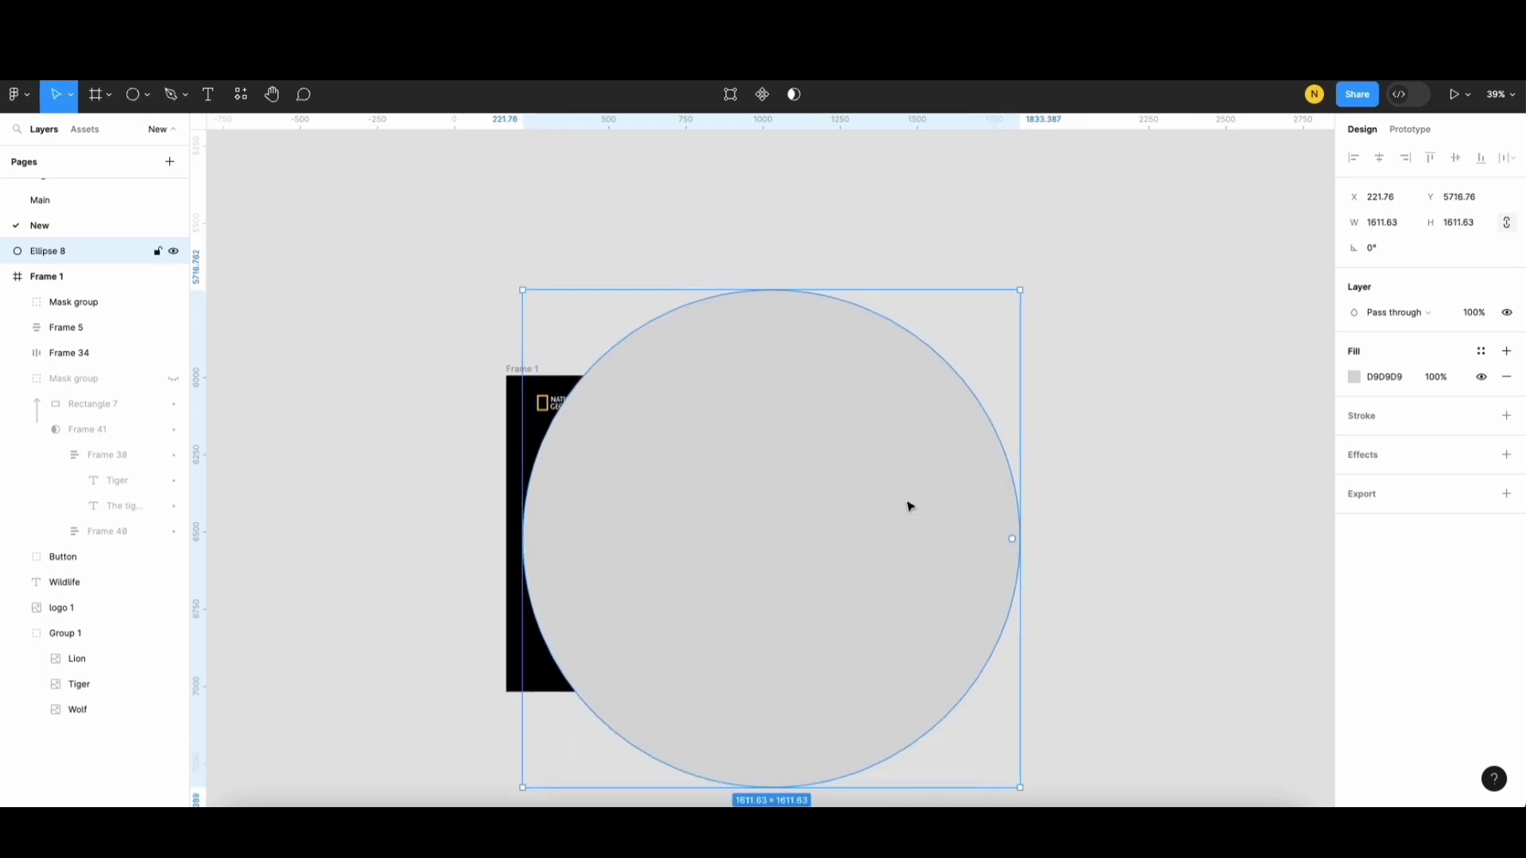
left_click_drag(65, 250, 64, 302)
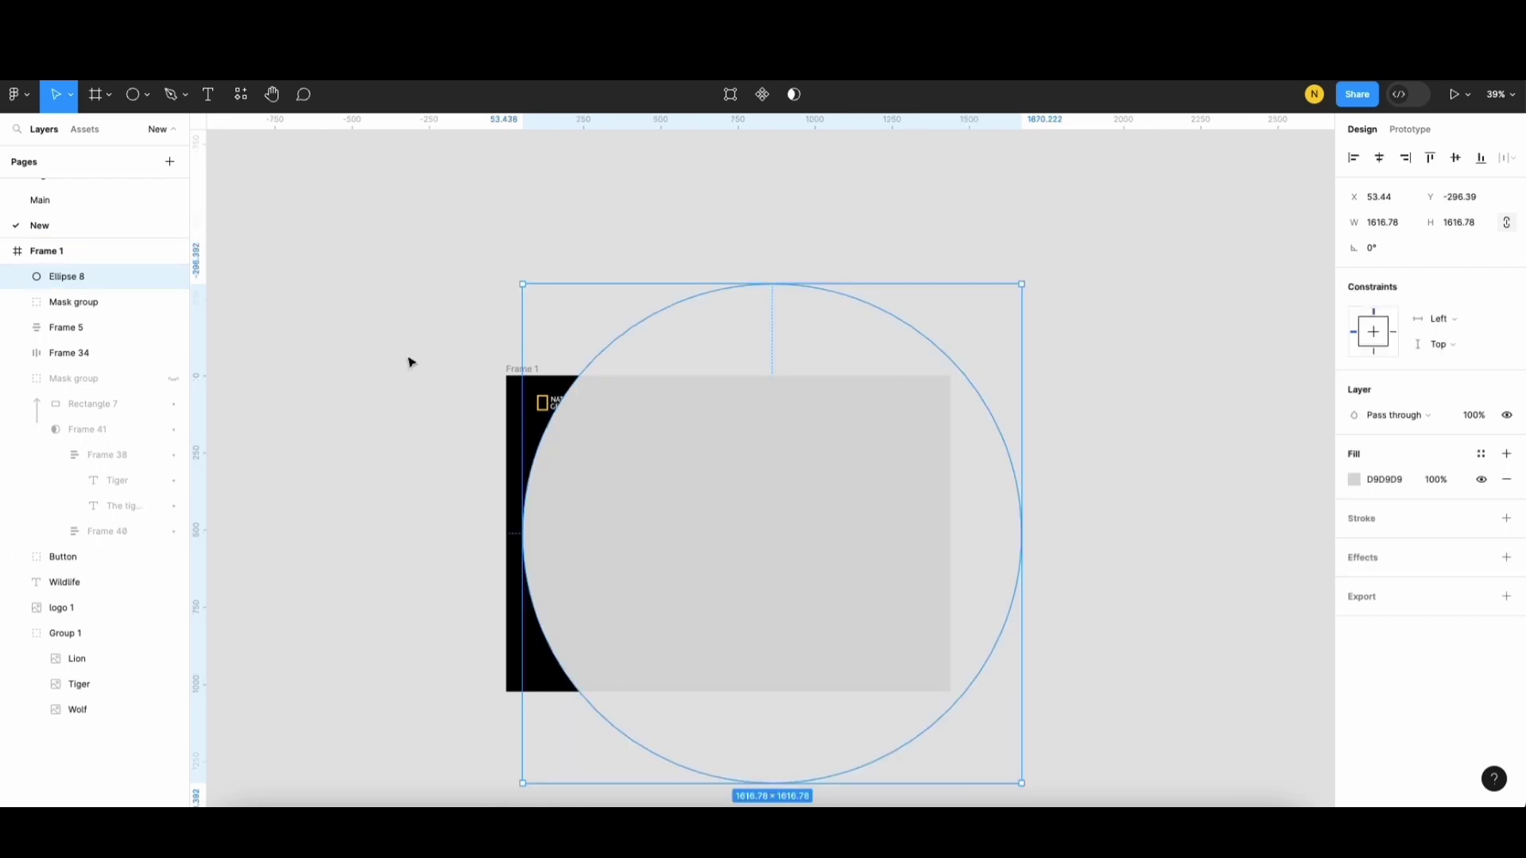
Step: Fill the circle with a radial gradient in black (000000)
left_click(1354, 479)
left_click_drag(1197, 447, 1108, 600)
left_click(1185, 384)
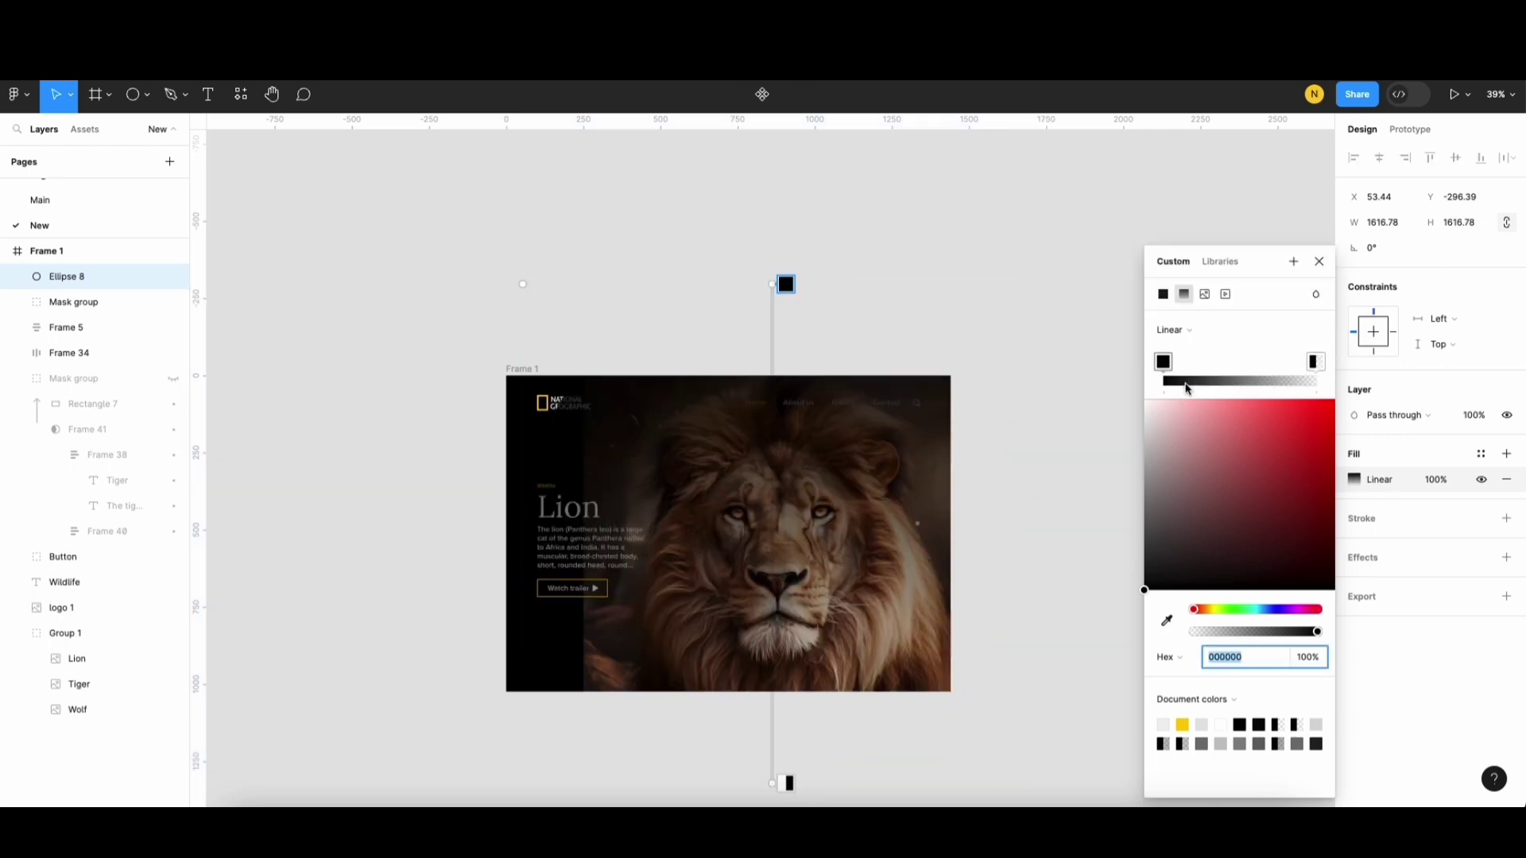
left_click(1224, 335)
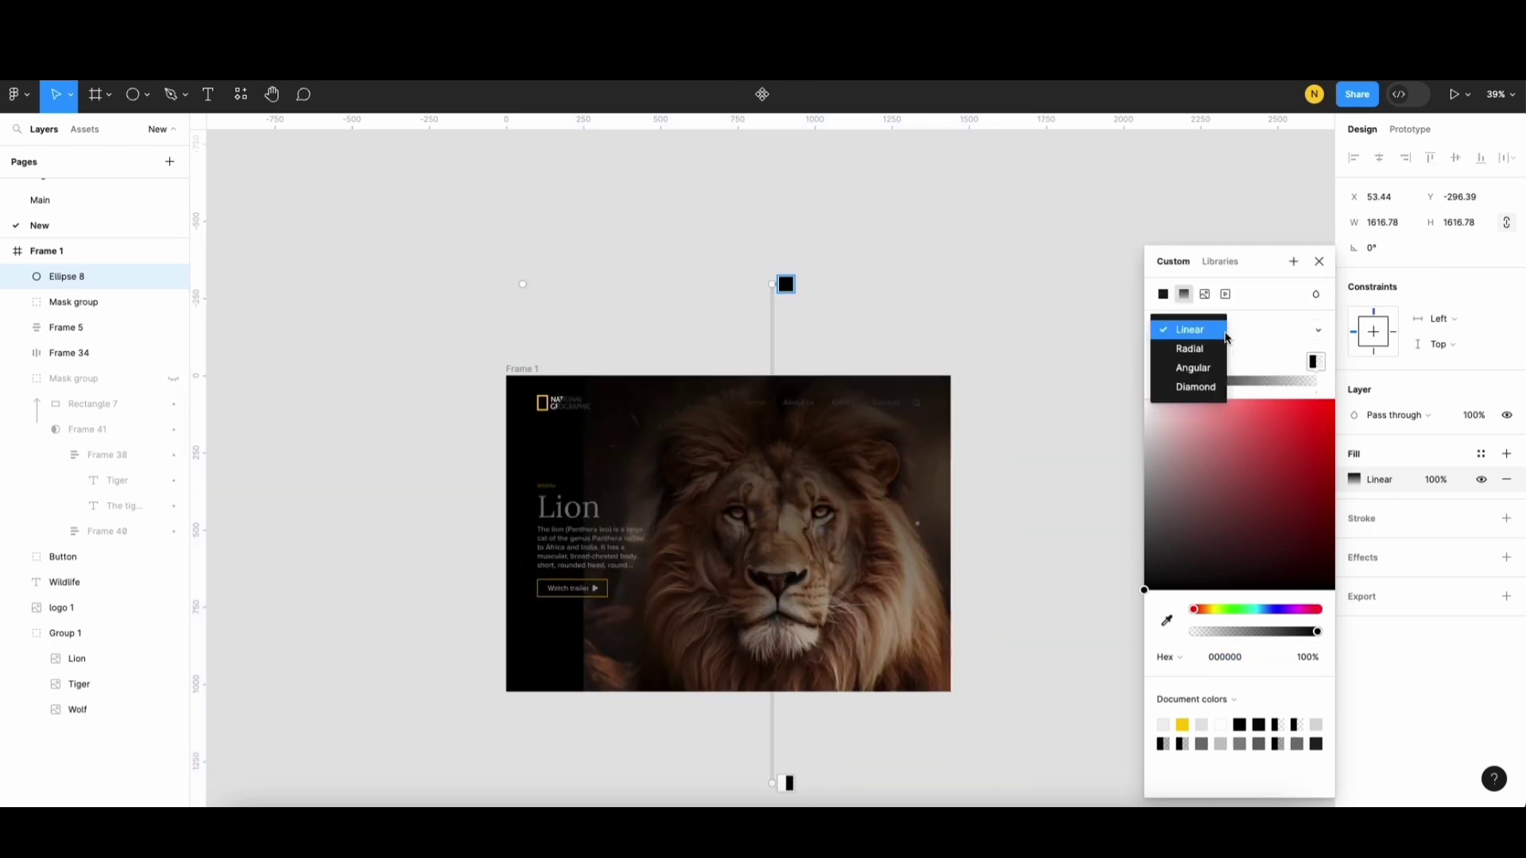
left_click(1198, 351)
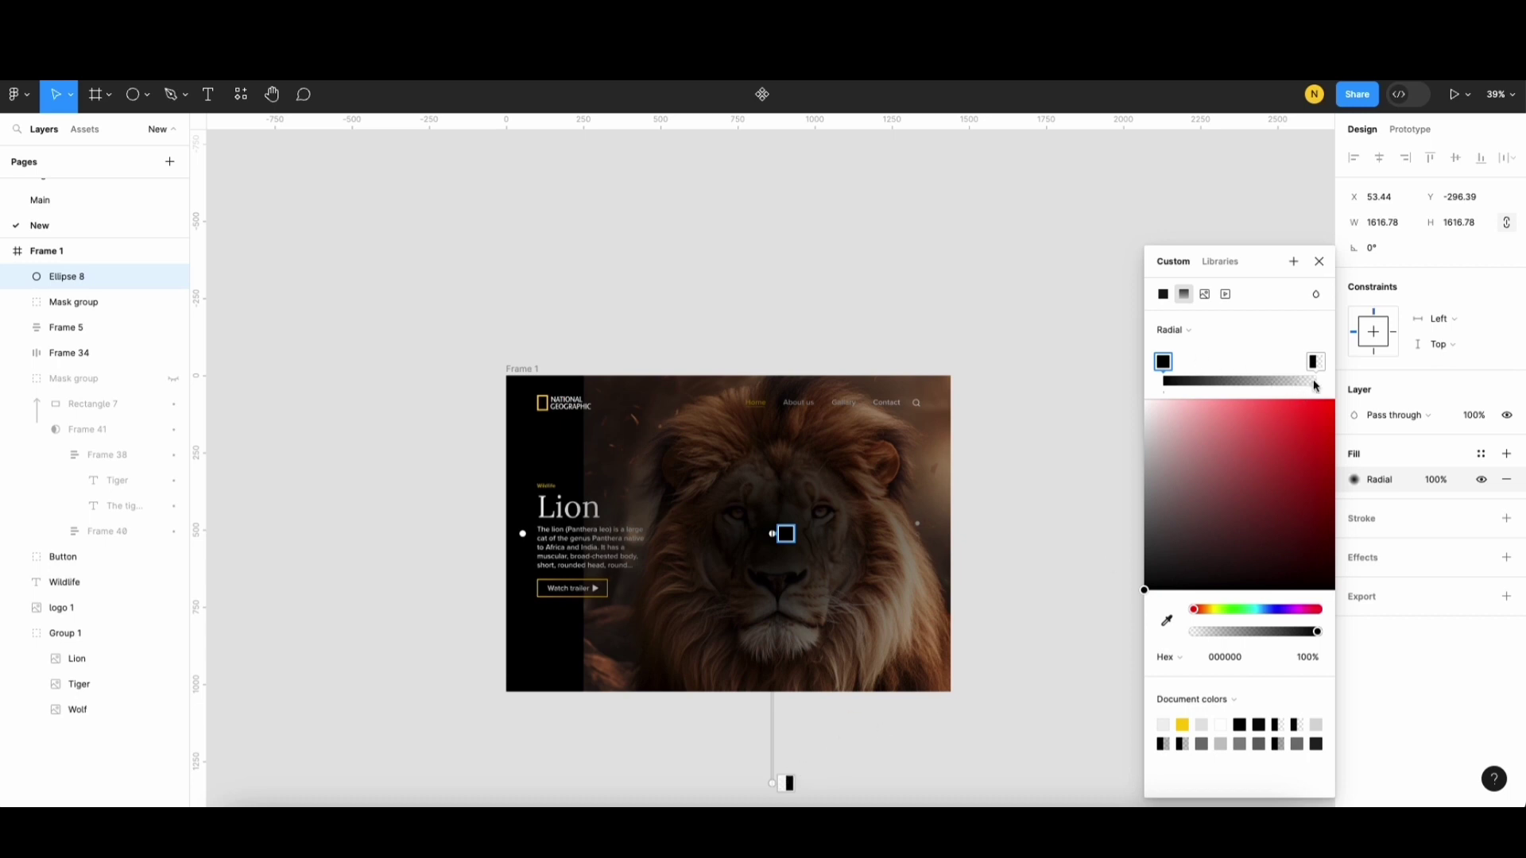
Step: Set the gradient's outer stop to 100% opacity and its centre stop to 0%
left_click(786, 784)
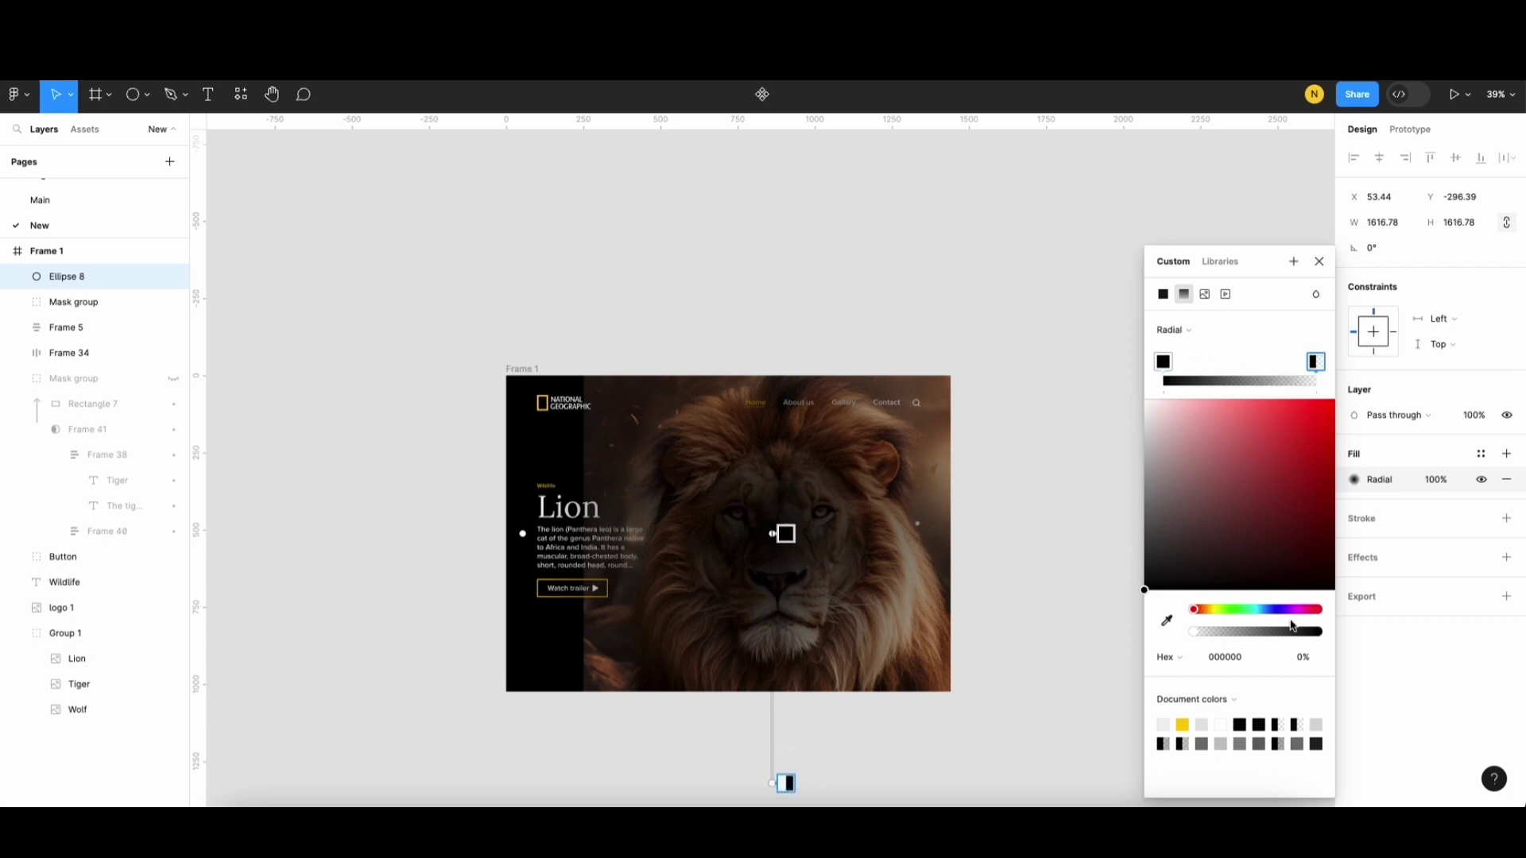
left_click_drag(1288, 636, 1335, 634)
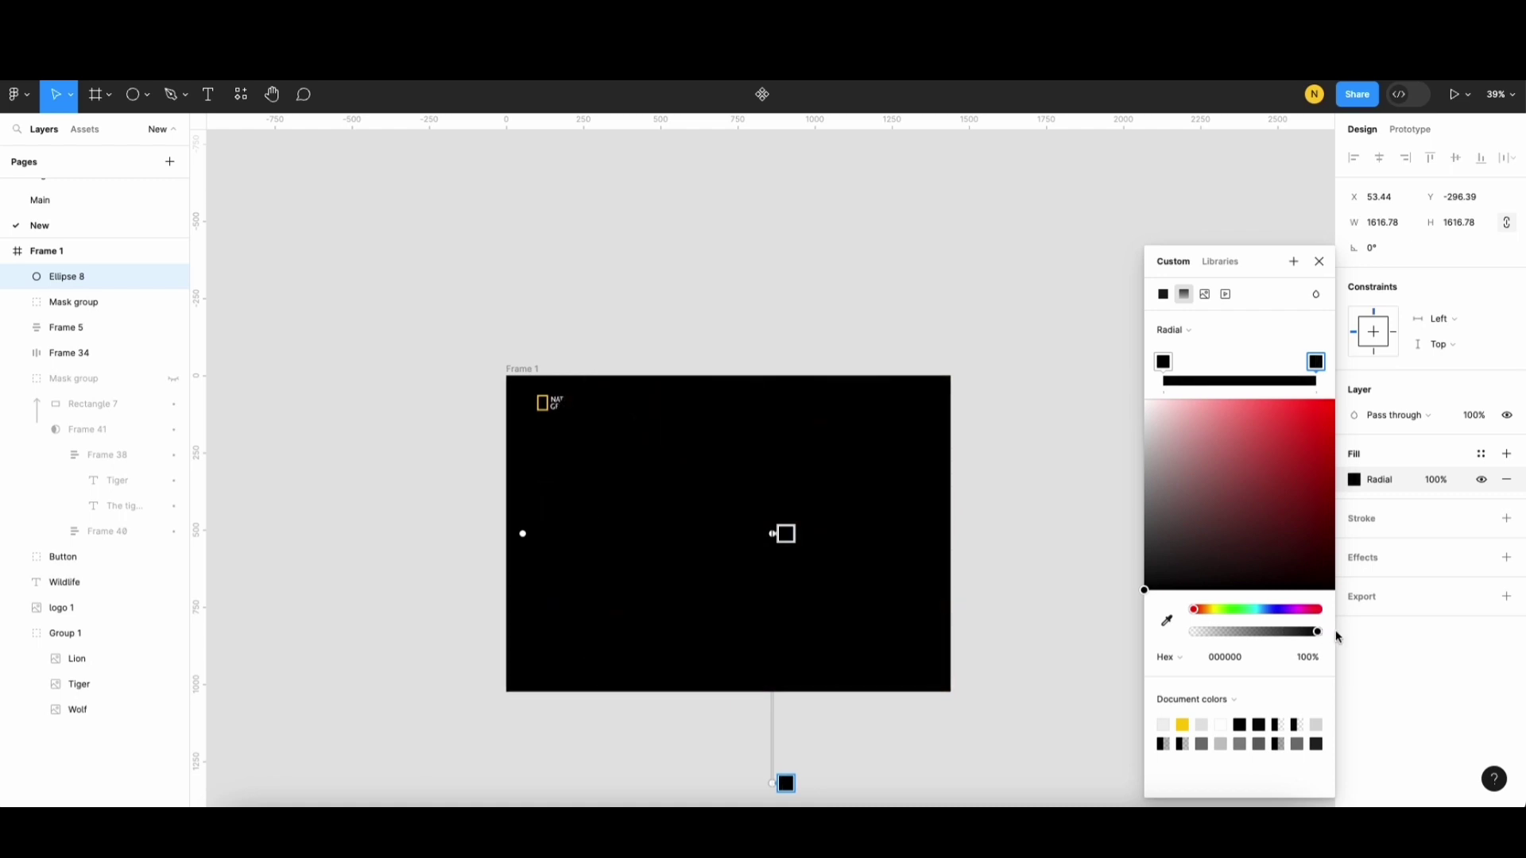
left_click(1165, 363)
left_click_drag(1200, 634, 1008, 633)
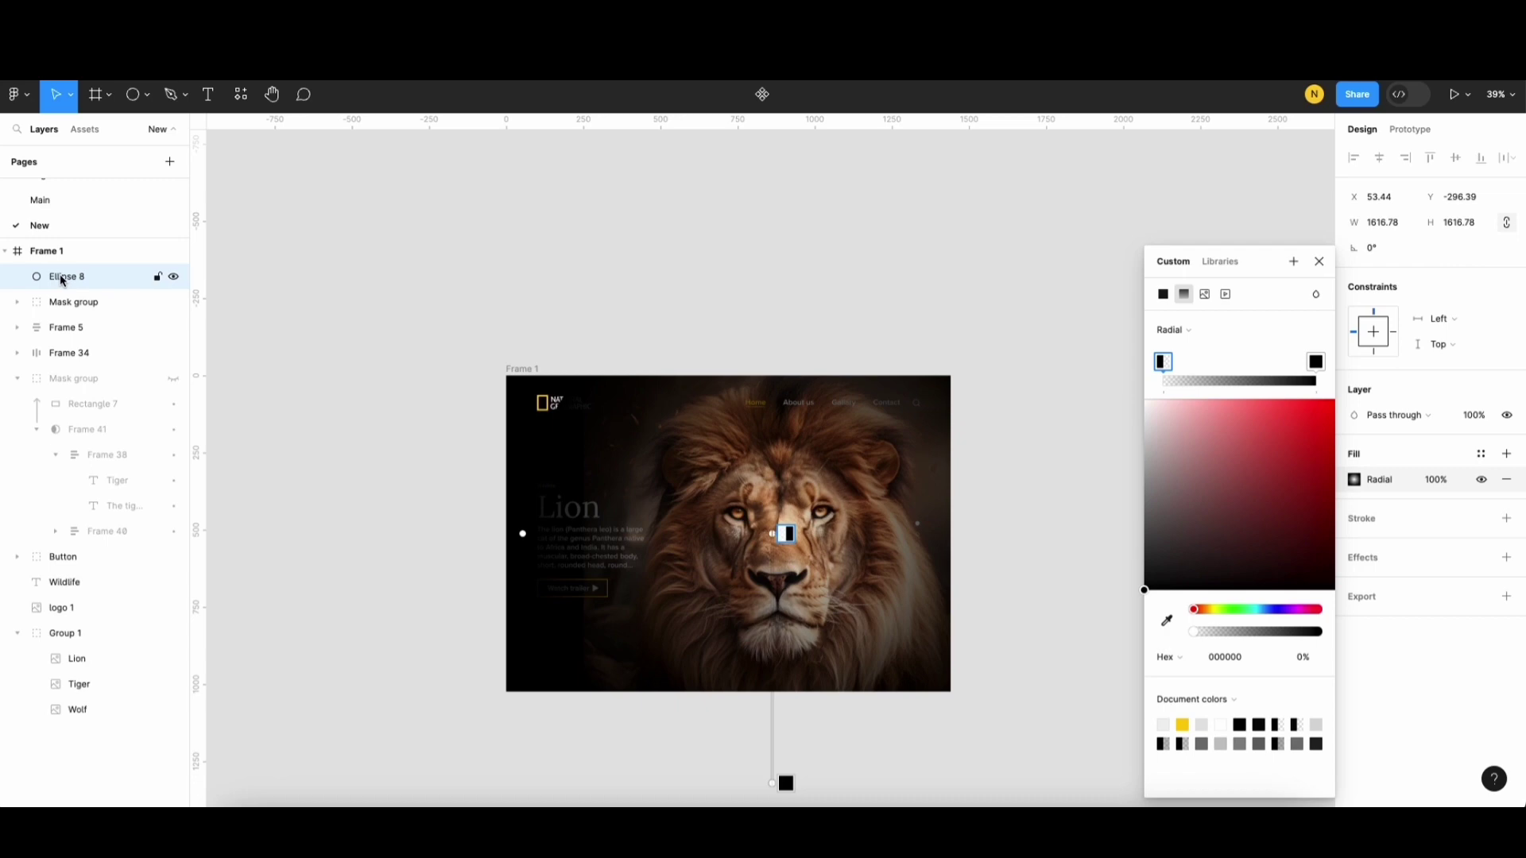
Step: Move the circle's layer directly above the image group and shift its gradient stops to about 40% and 74%
left_click_drag(62, 287, 56, 621)
left_click_drag(791, 537, 787, 601)
left_click_drag(785, 783, 787, 729)
key("0")
key("0")
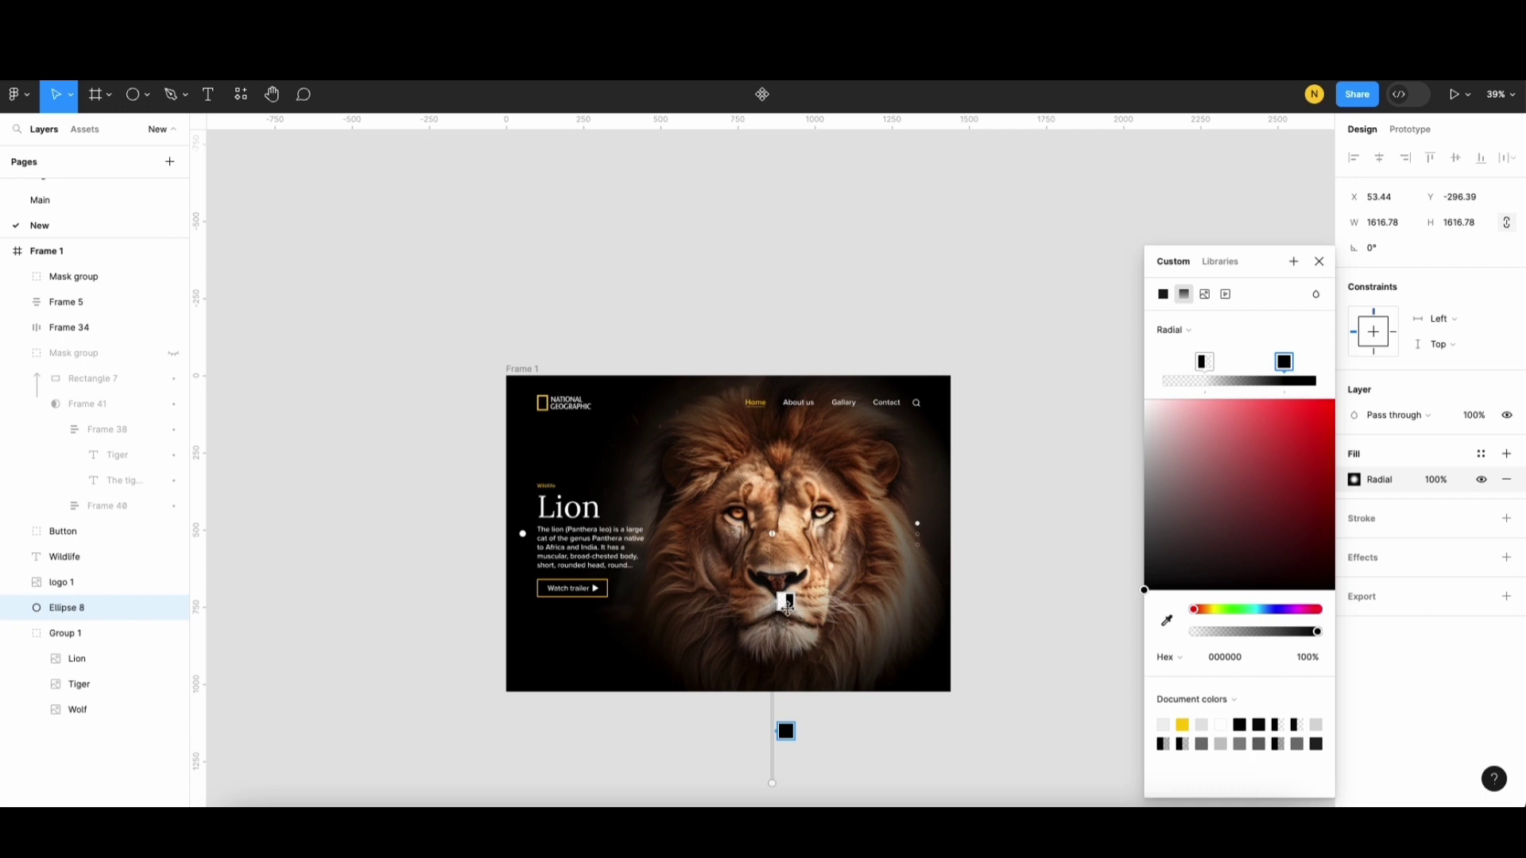
left_click_drag(786, 601, 787, 632)
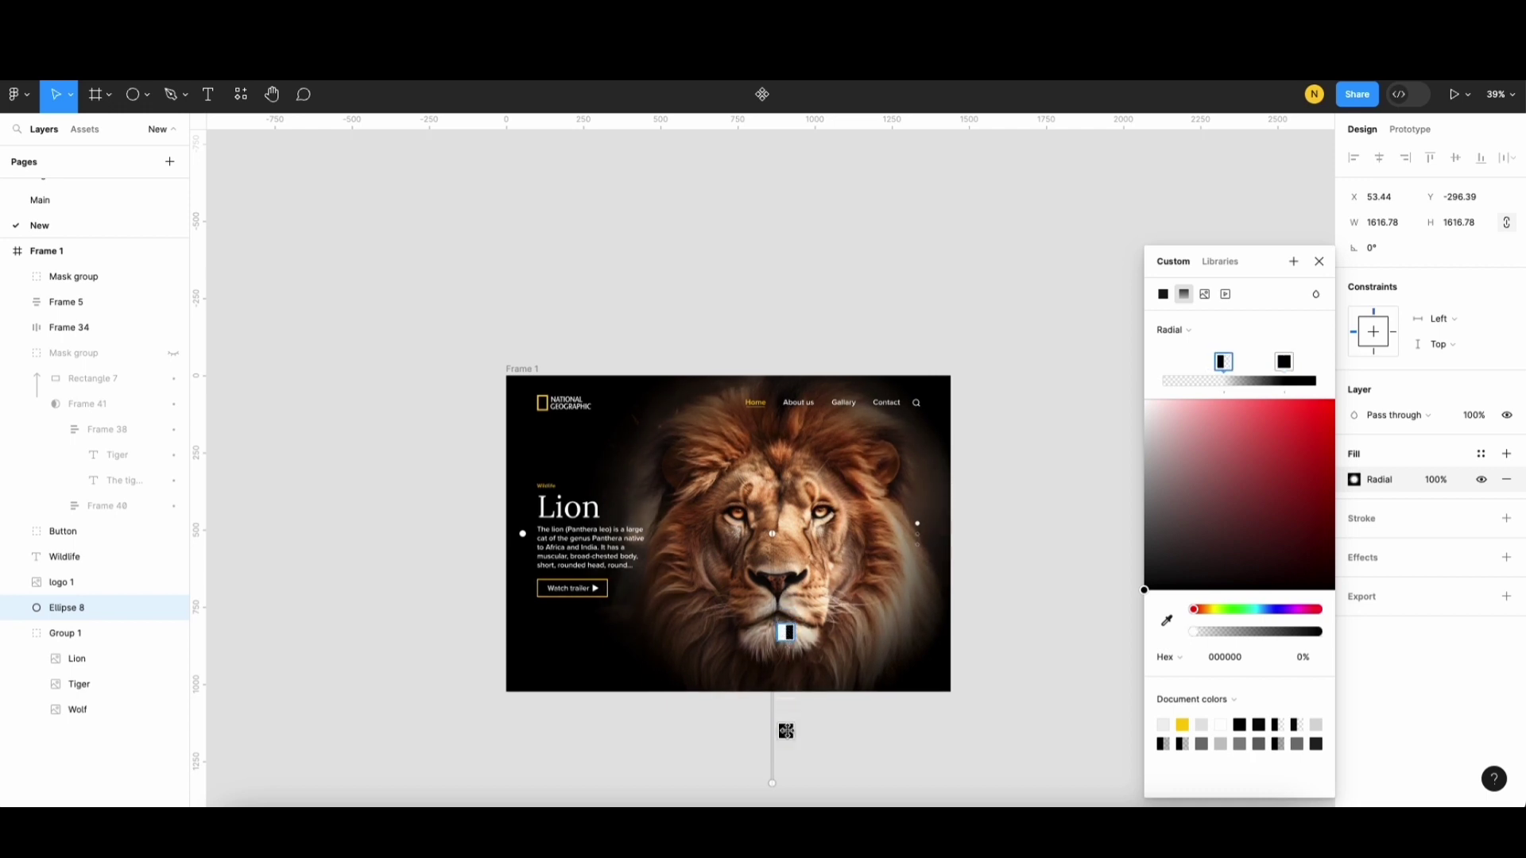
left_click_drag(786, 730, 785, 719)
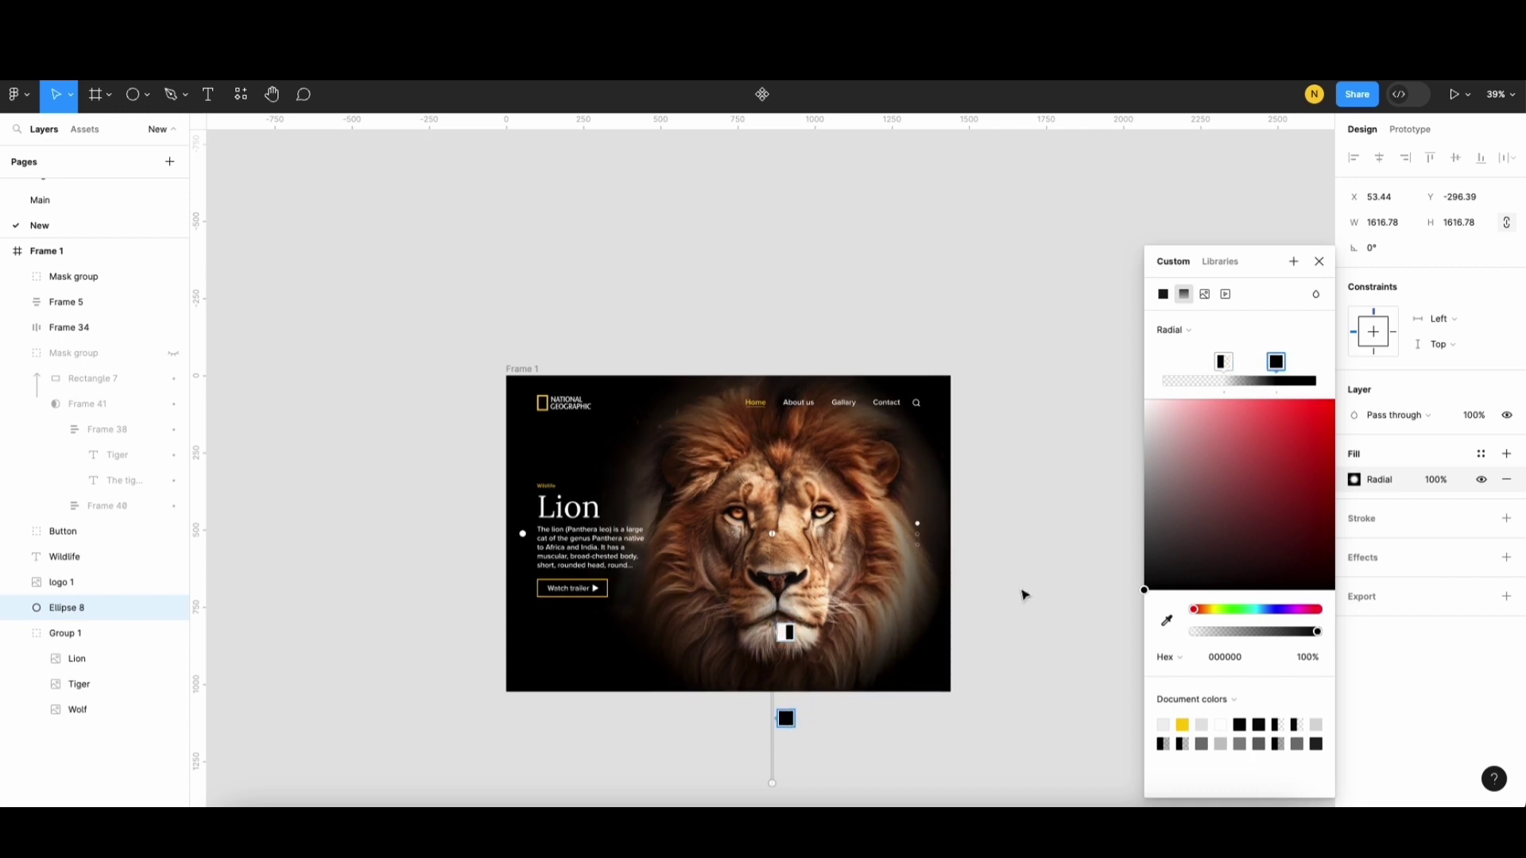
key("Escape")
Step: Duplicate Frame 1 twice, stacking the copies evenly spaced beneath the original
scroll(539, 410, "down", 5)
scroll(604, 398, "down", 3)
left_click_drag(658, 328, 673, 656)
Step: Rename Frame 1 as Lion
left_click(622, 275)
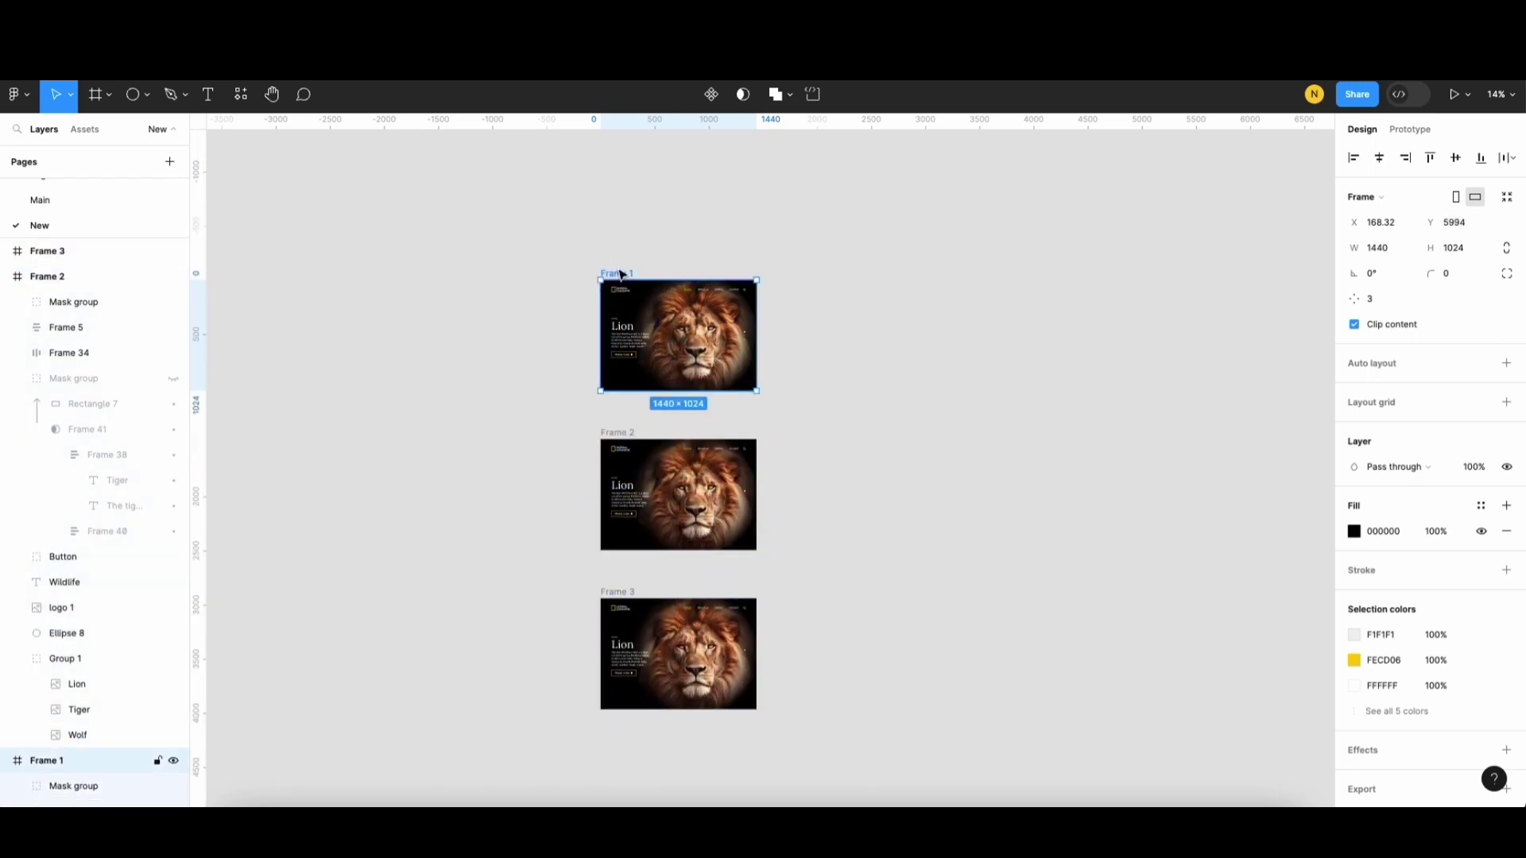
key("shift+2")
key("ctrl+r")
type("L")
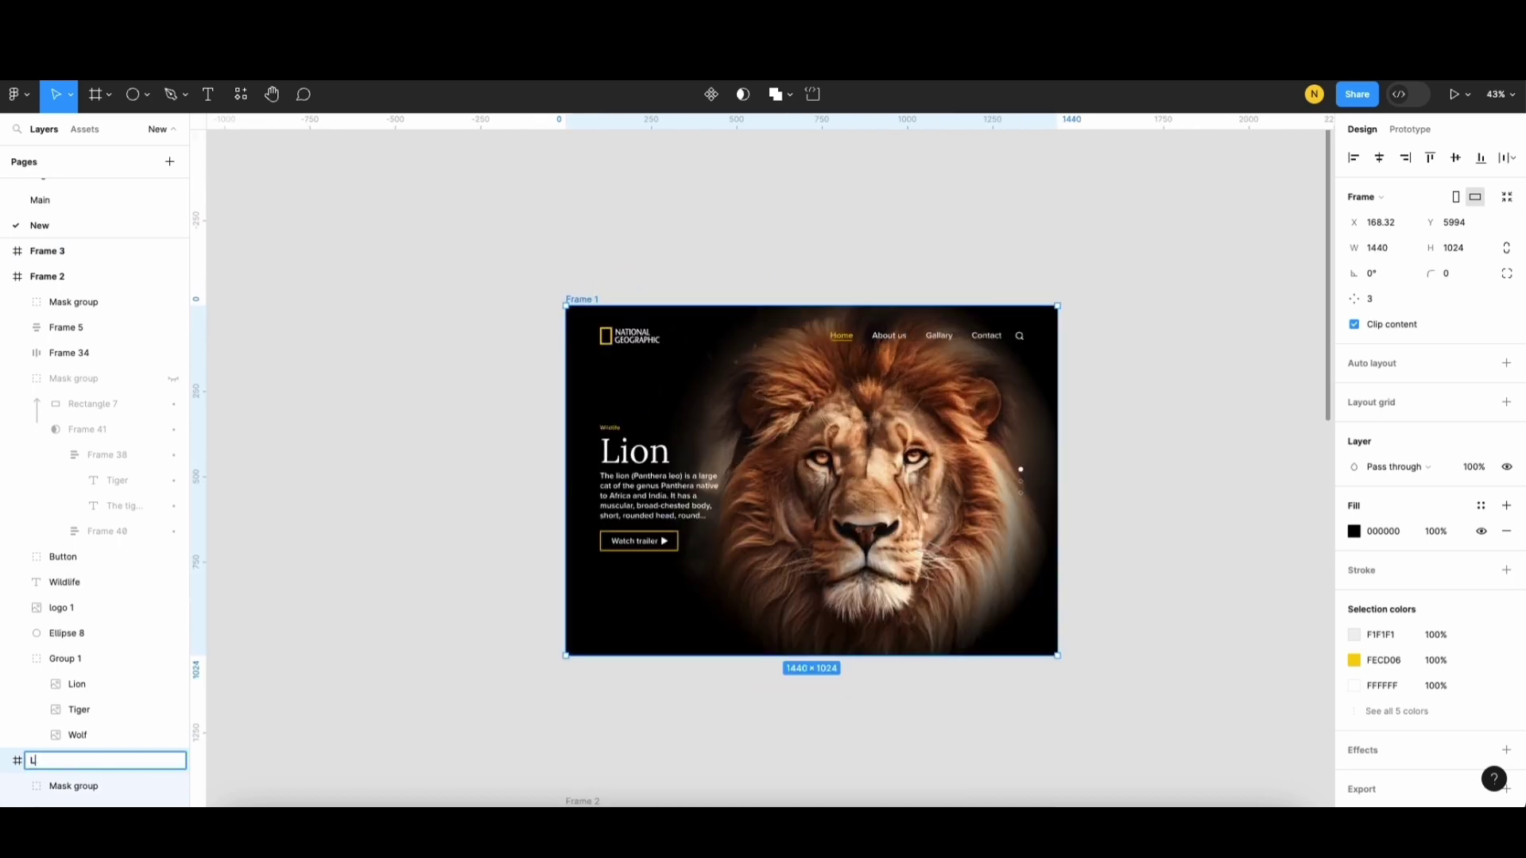
type("ion")
left_click(473, 623)
Step: Rename Frame 2 as Tiger
scroll(565, 436, "down", 5)
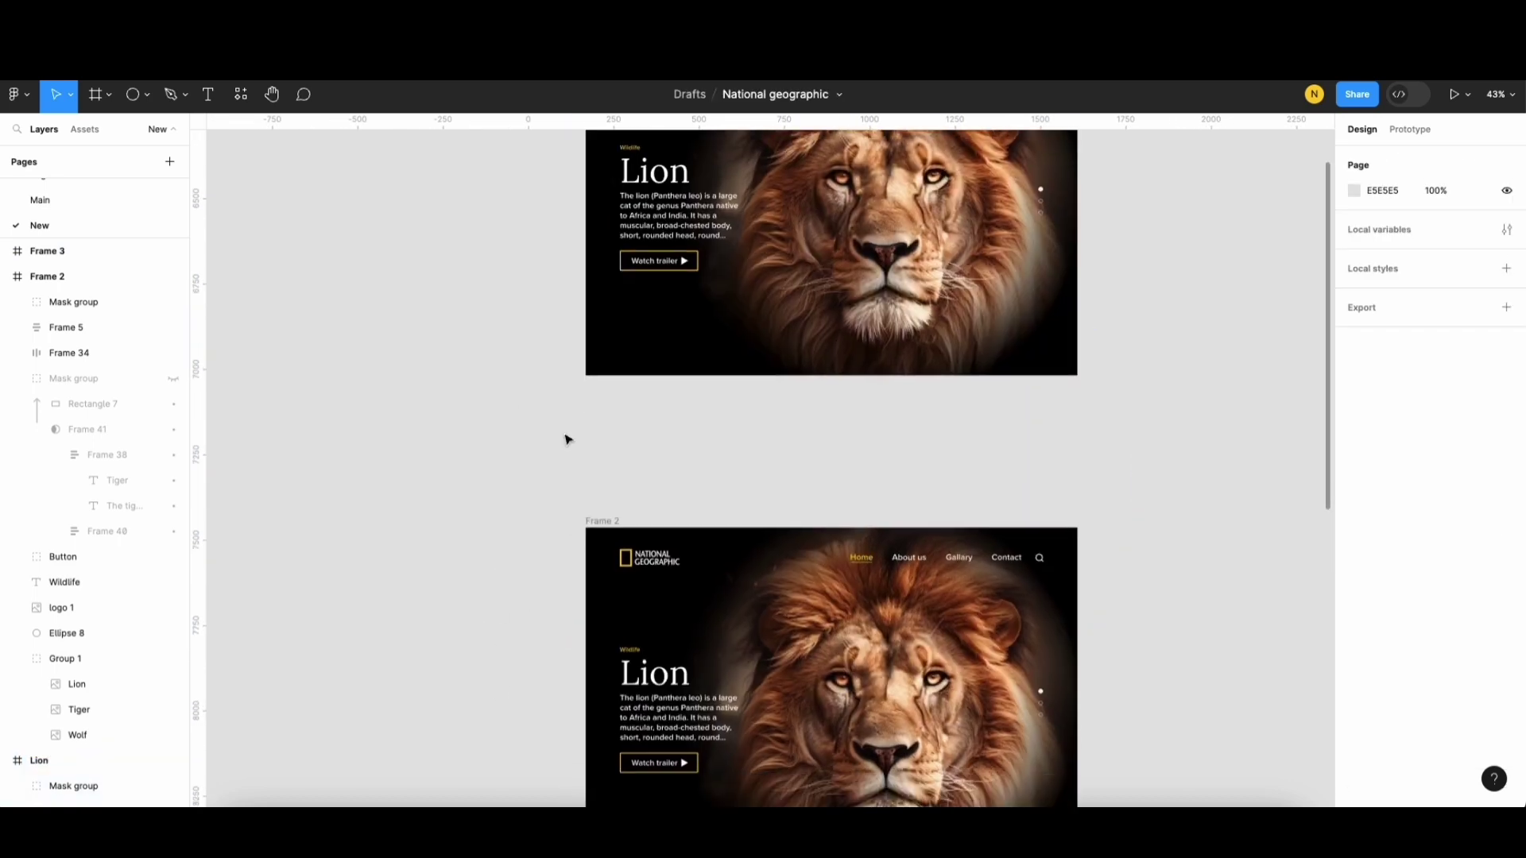
left_click(601, 522)
key("ctrl+r")
type("T")
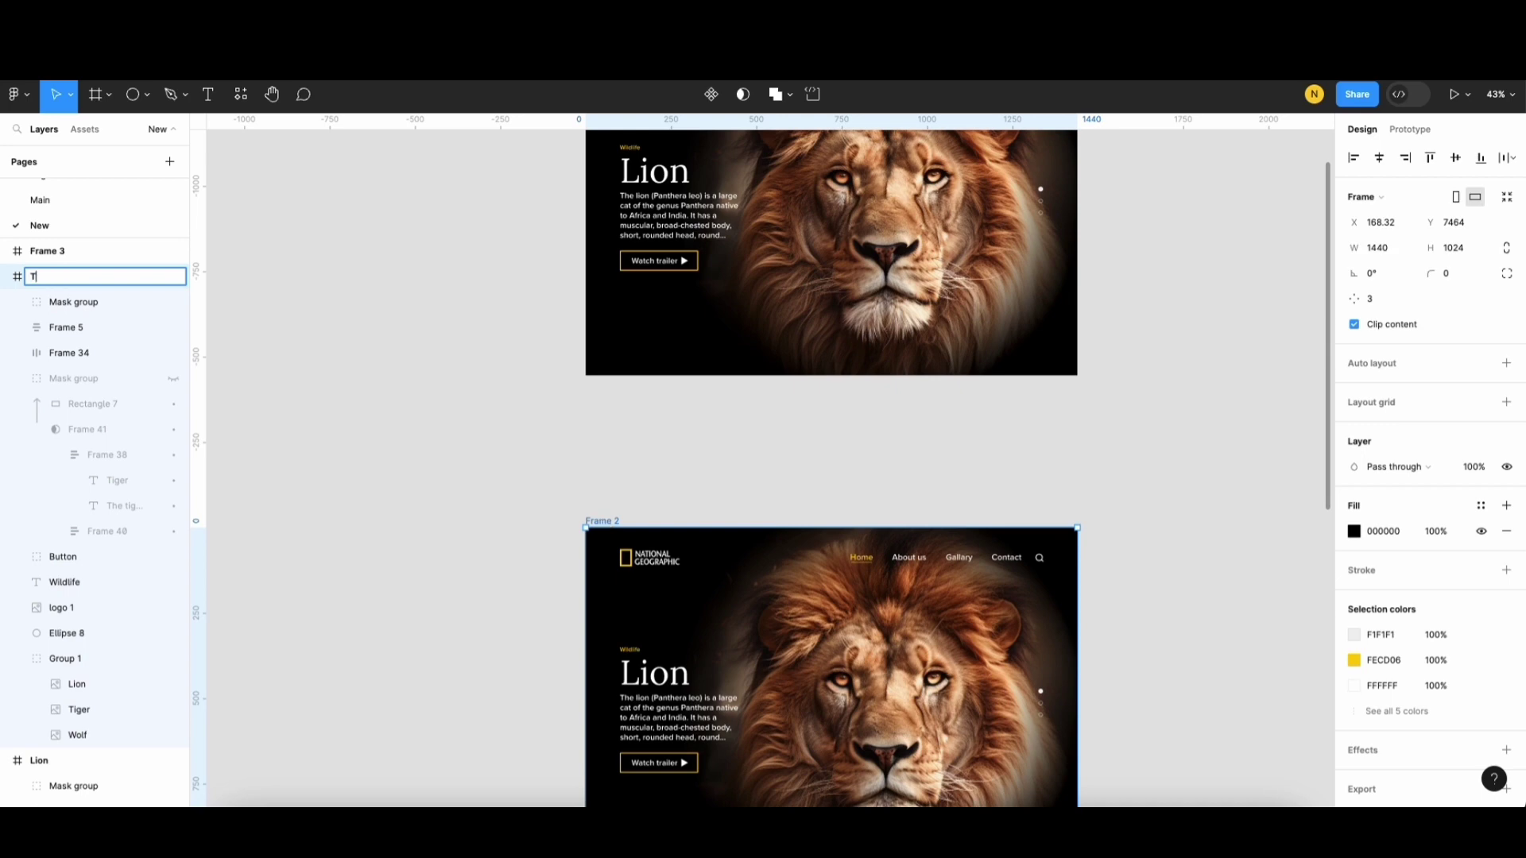
type("iger")
left_click(536, 474)
Step: Rename Frame 3 as Wolf
scroll(593, 562, "down", 4)
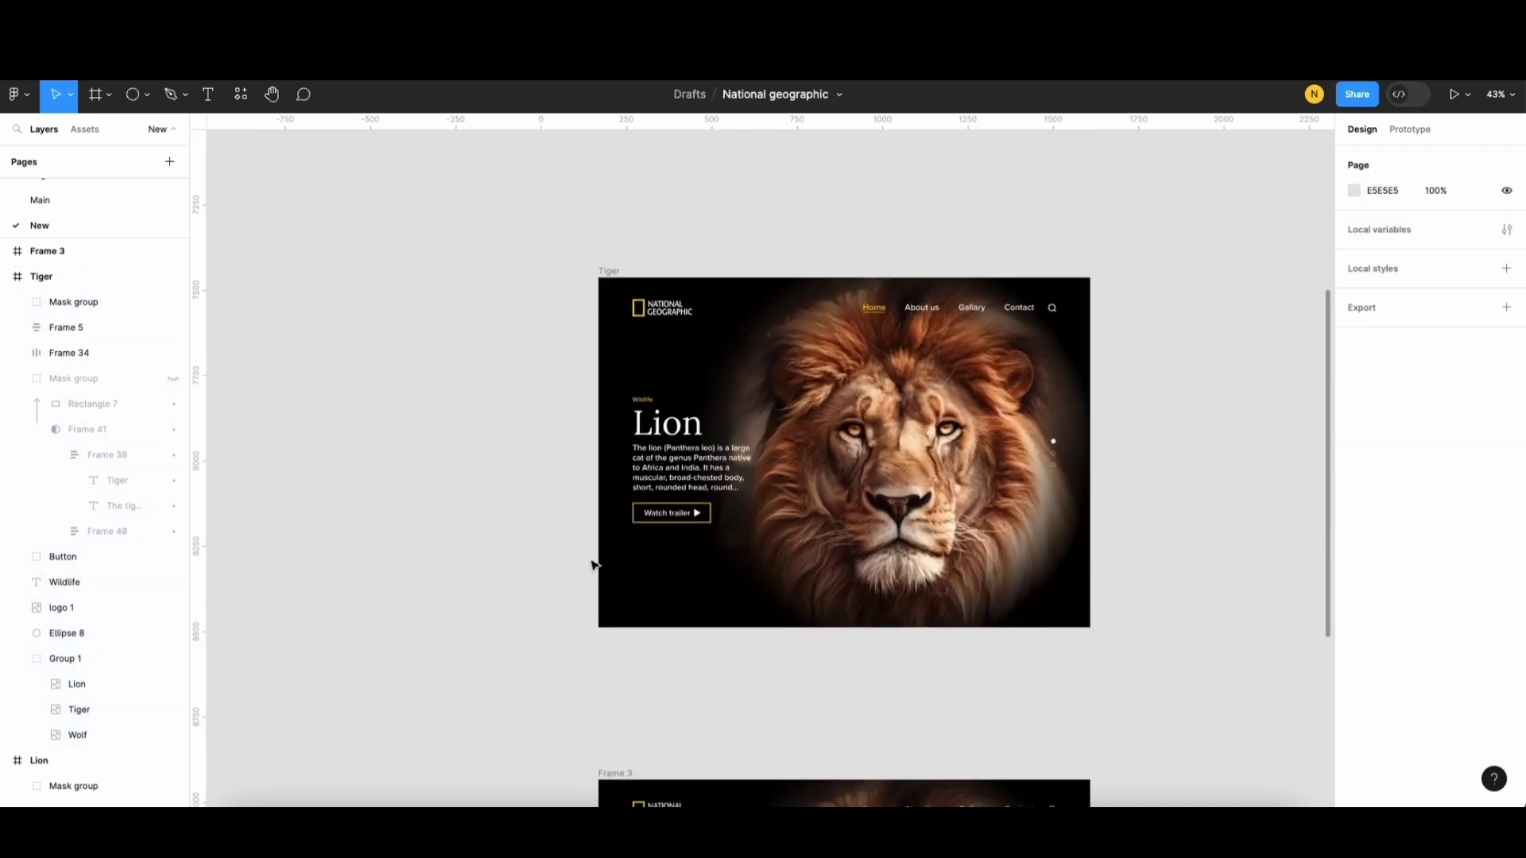
left_click(620, 772)
key("ctrl+r")
type("Wolf")
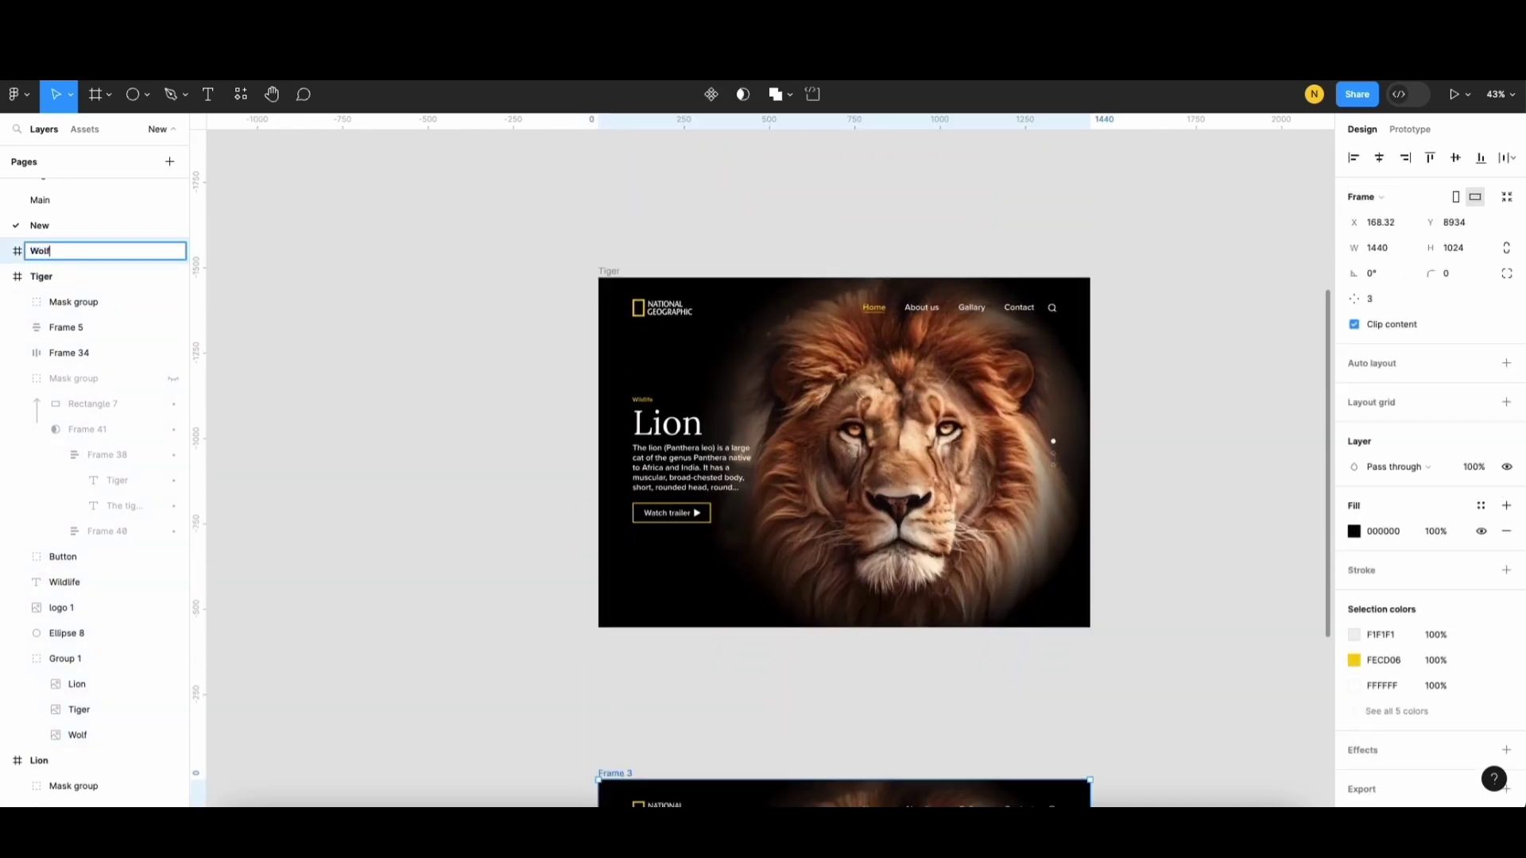
left_click(721, 211)
Step: Shrink the Tiger image inside the Lion frame proportionally about its centre to about 883 × 883
scroll(647, 627, "down", 20)
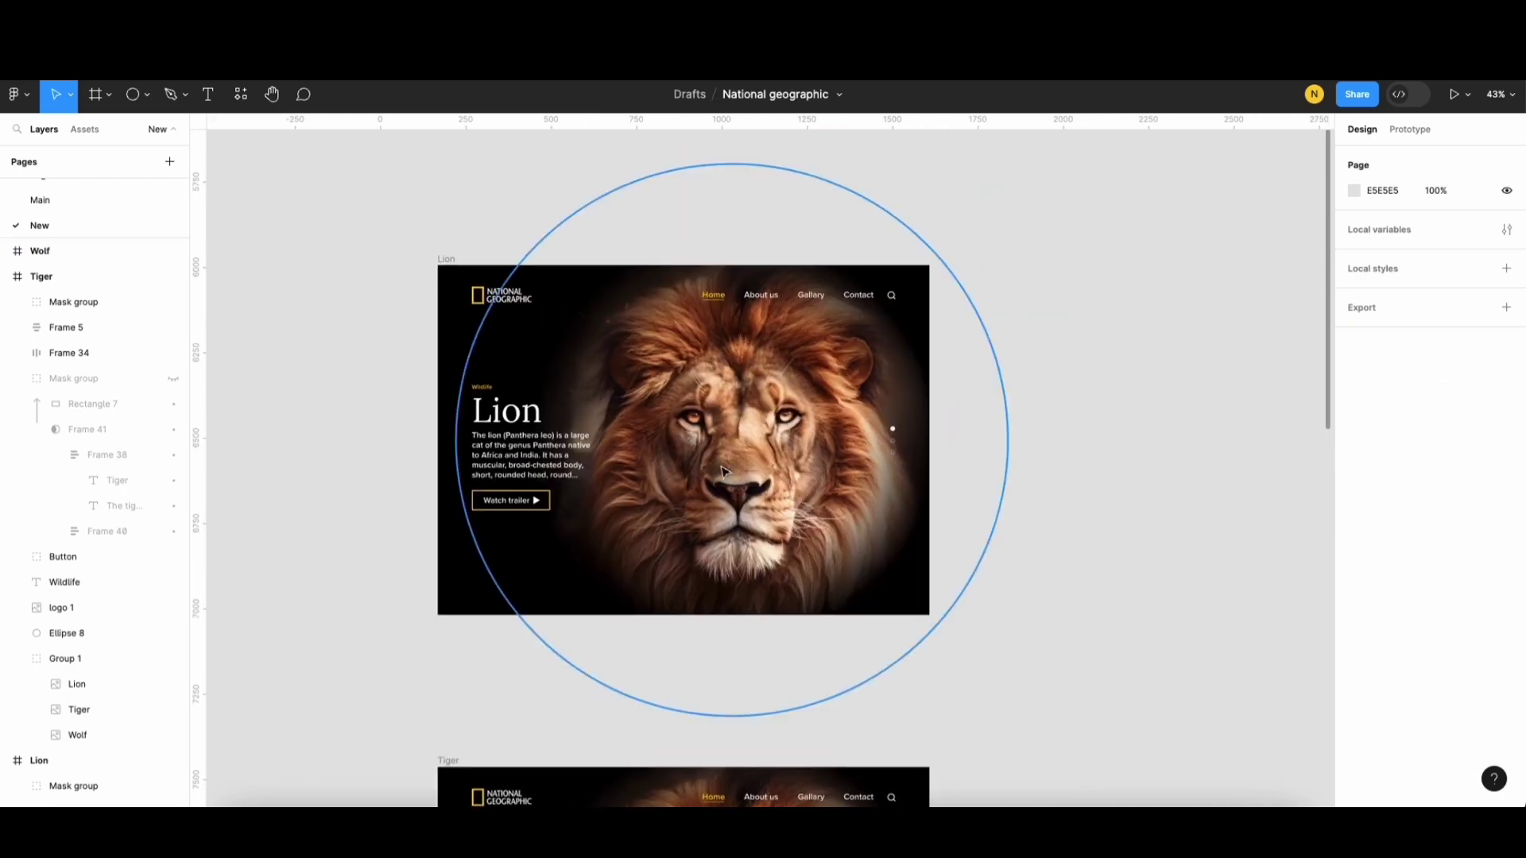
left_click(711, 468)
key("shift+2")
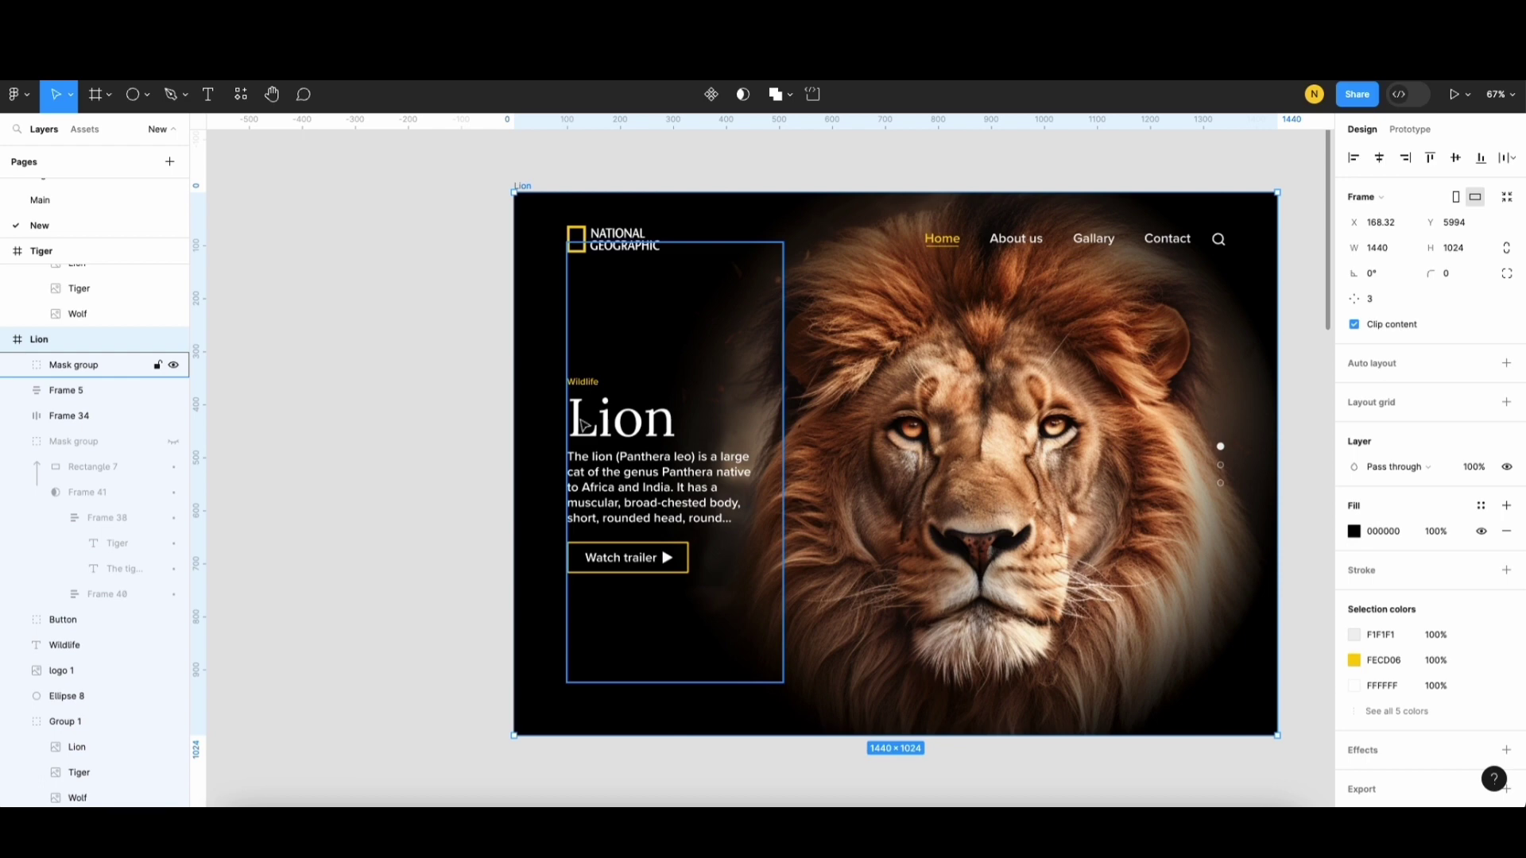
scroll(486, 684, "down", 3)
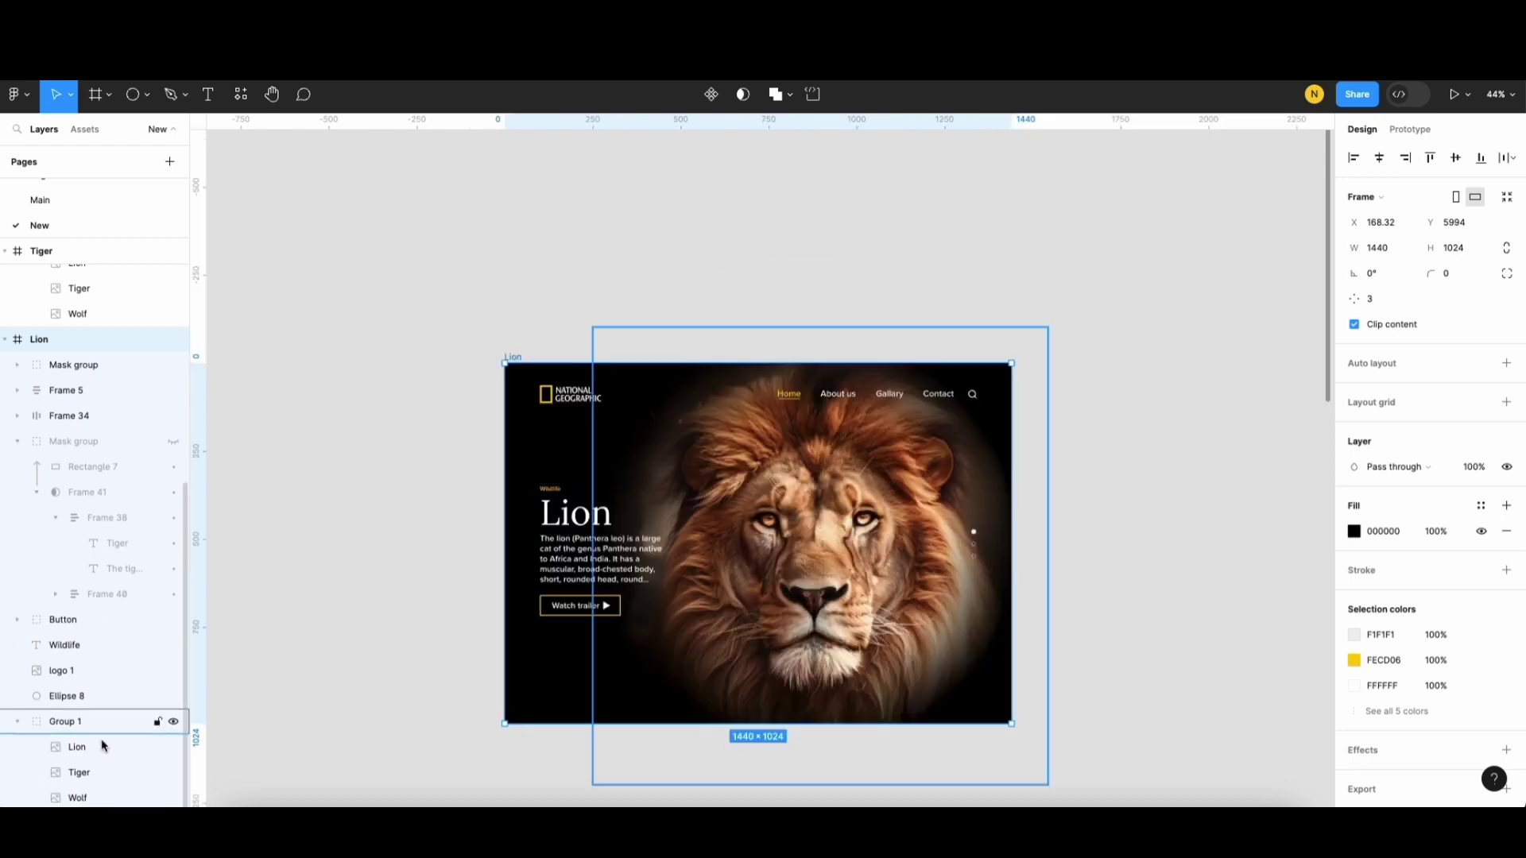
left_click(97, 775)
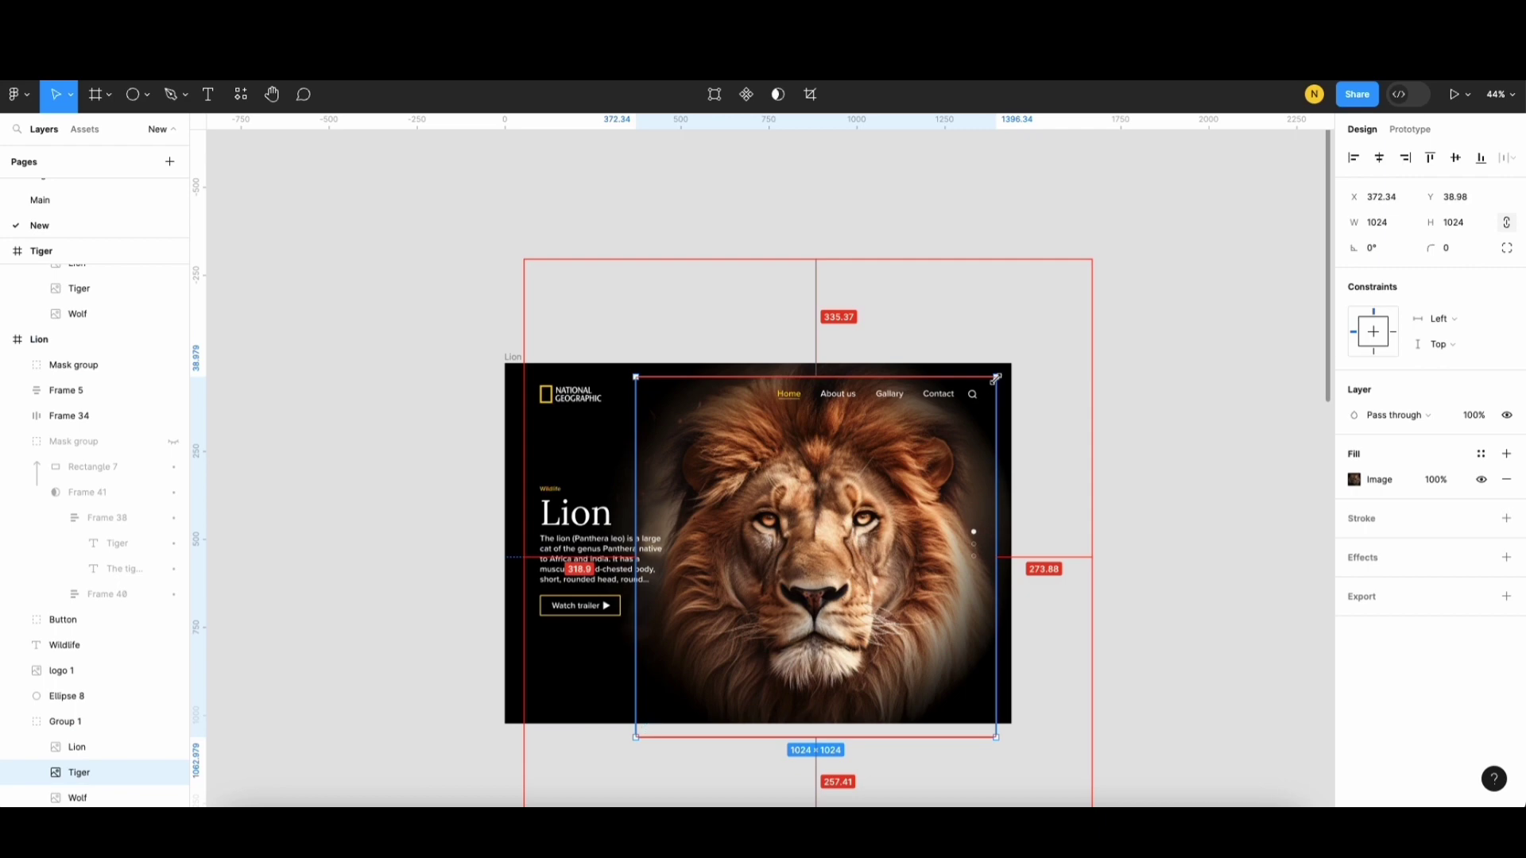
left_click_drag(996, 379, 971, 405)
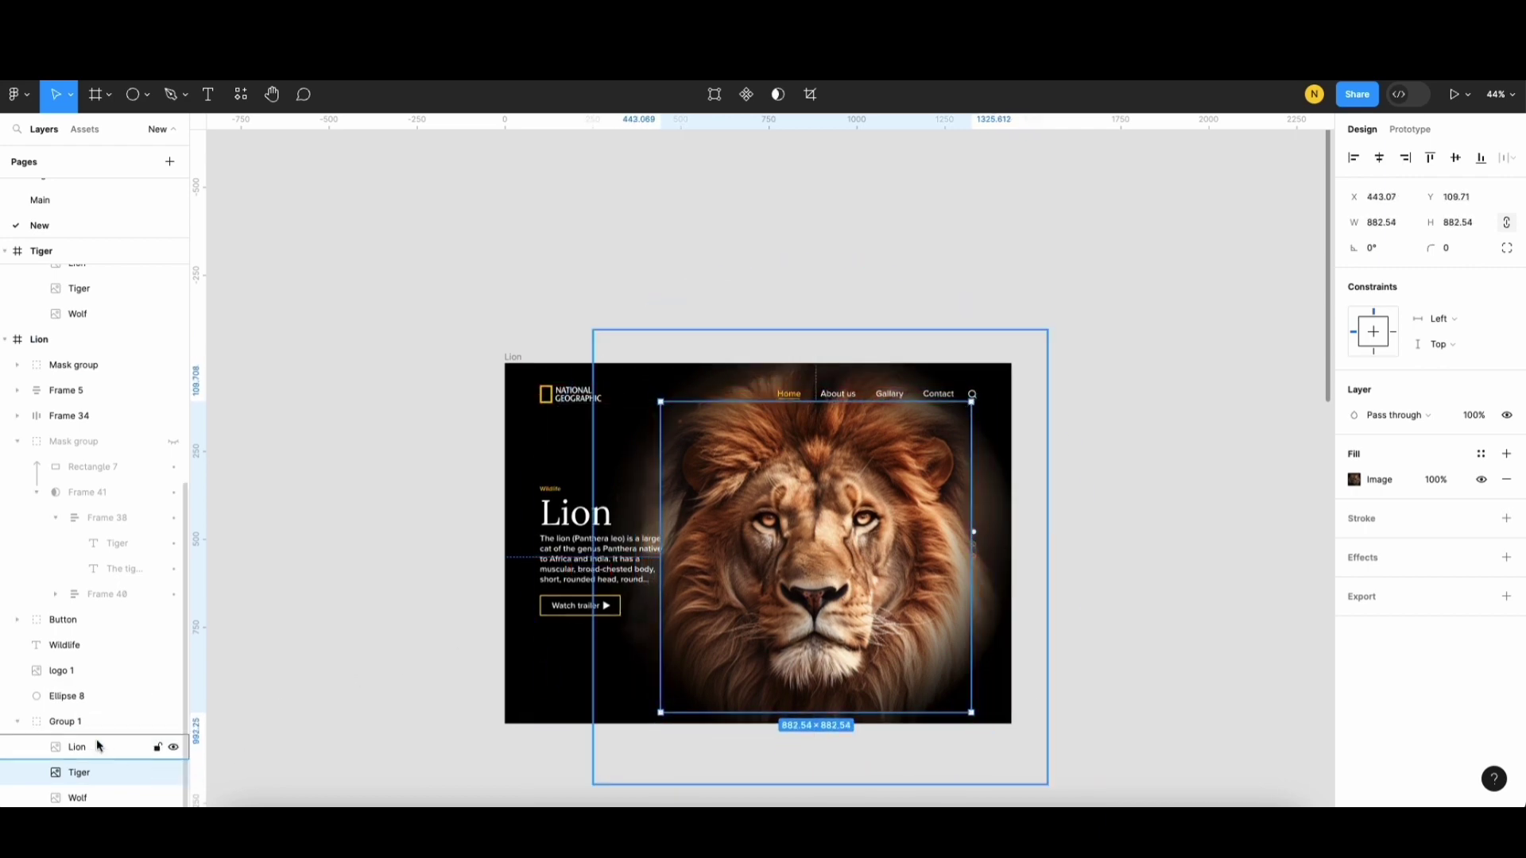
Step: Set the opacity of the Tiger and Wolf images in the Lion frame to 0%
left_click(94, 797, "shift")
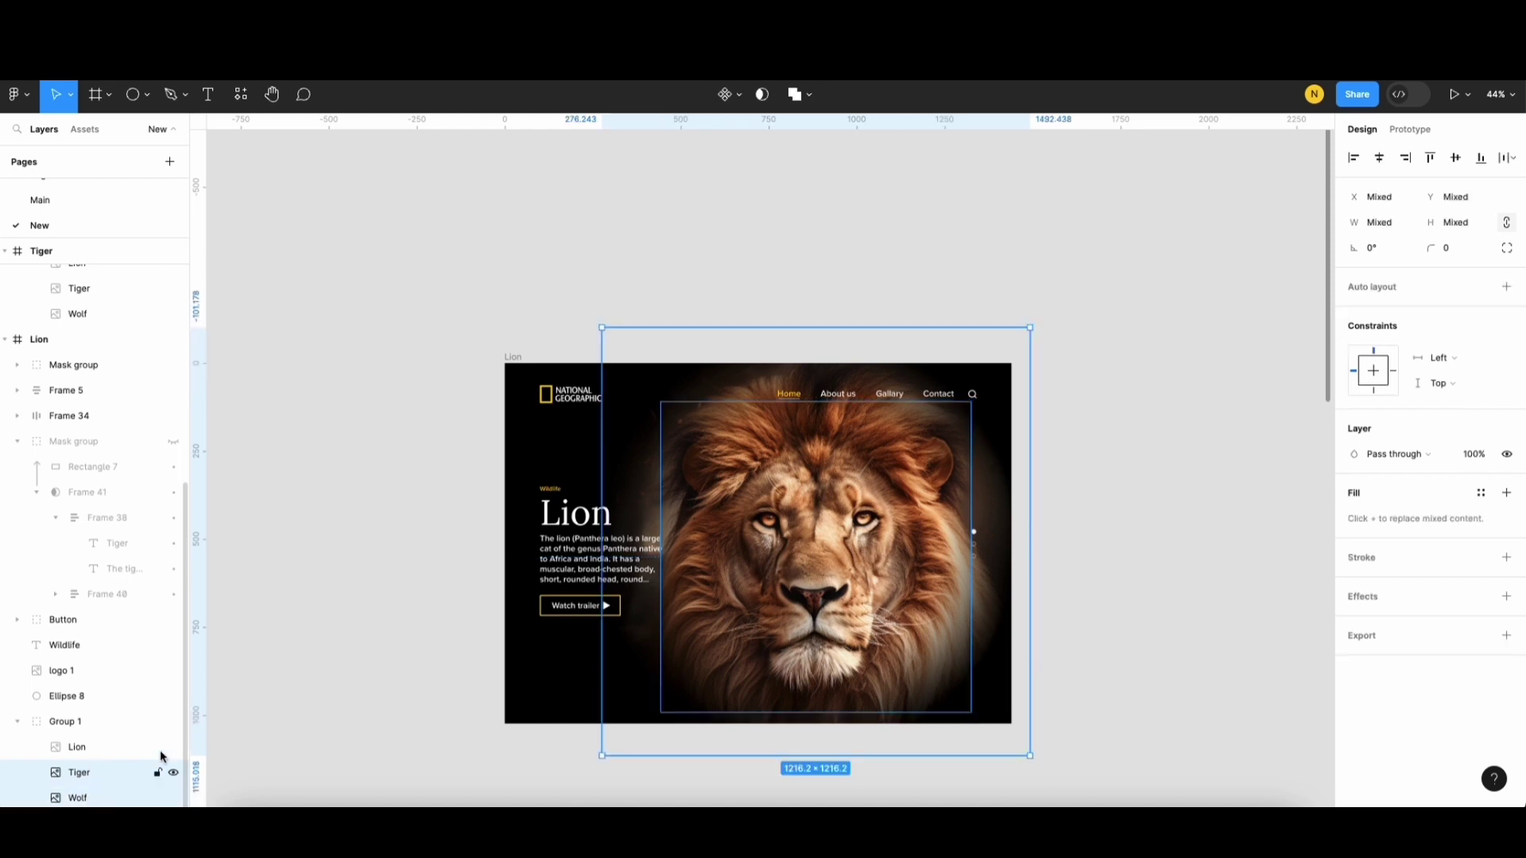
left_click(1477, 459)
type("0")
key("Return")
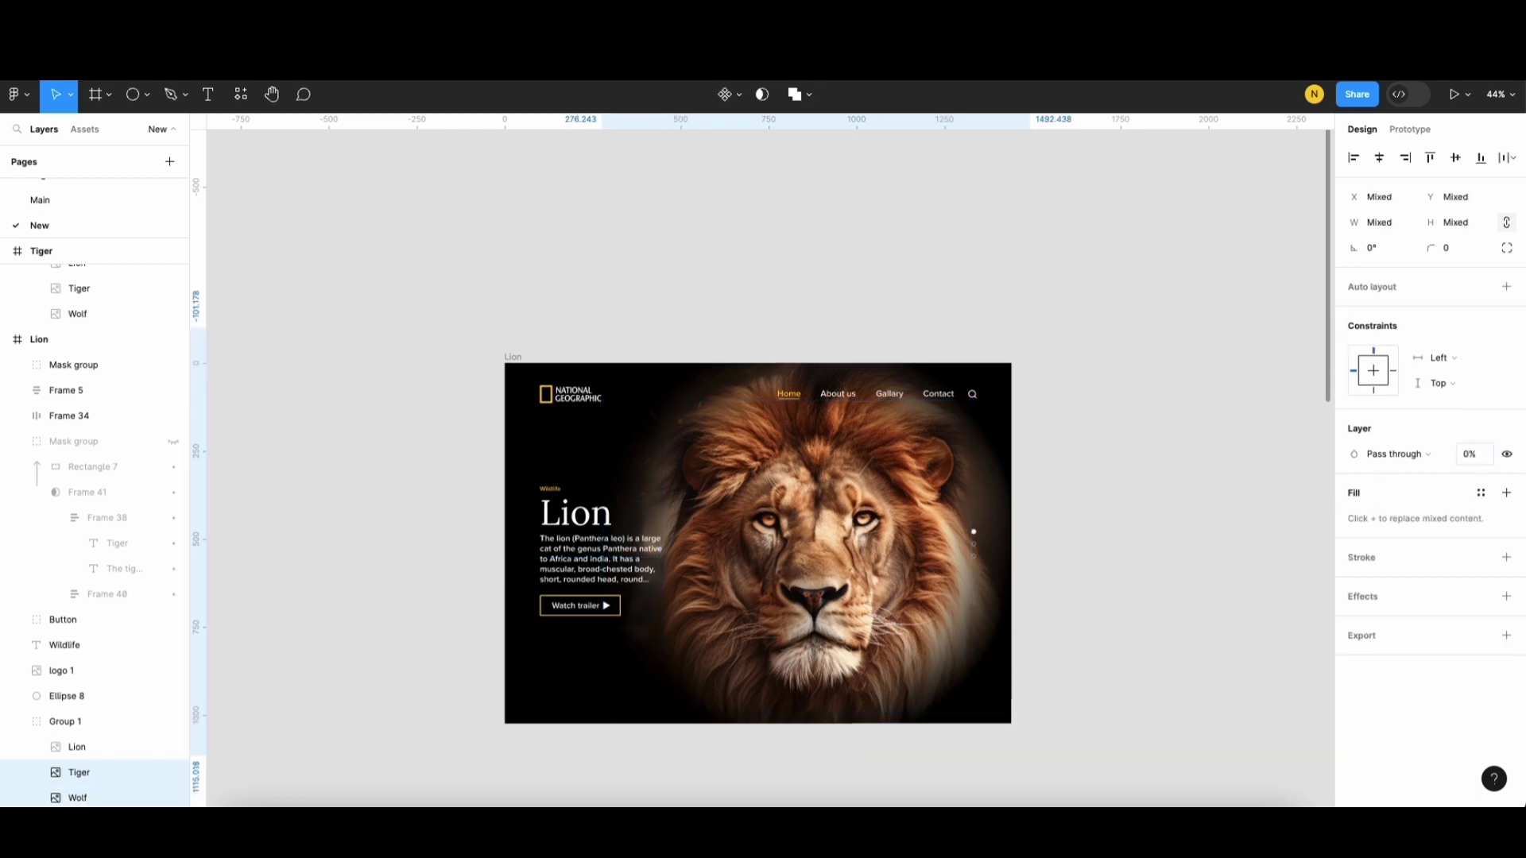
left_click(1134, 546)
Step: In the Tiger frame's masked text stack, move the wolf text block to first place, above the tiger text block
scroll(1123, 545, "down", 3)
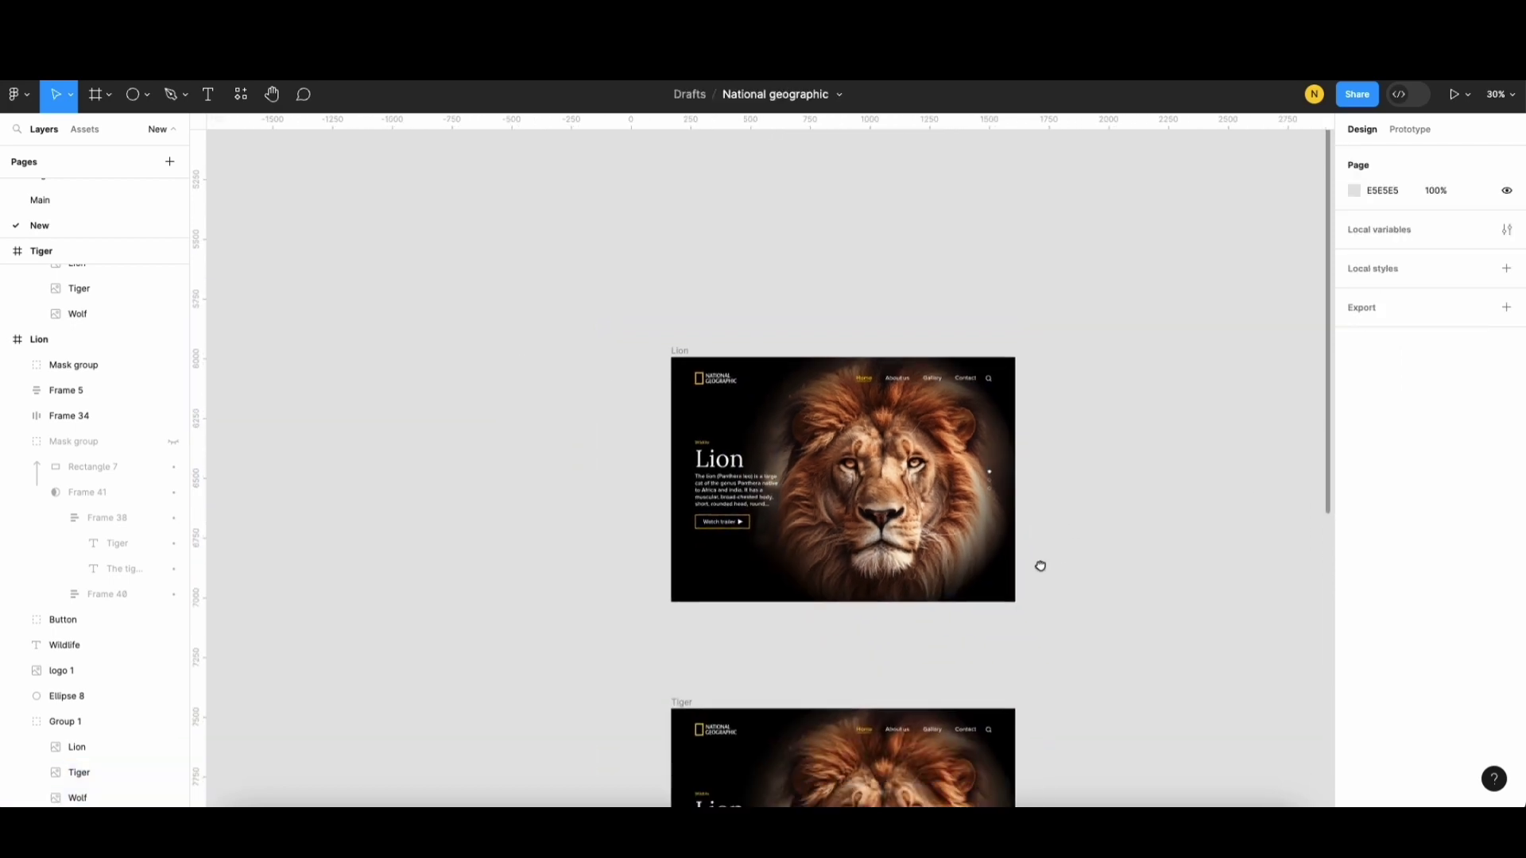
left_click_drag(1038, 565, 991, 331)
scroll(747, 397, "up", 3)
scroll(739, 429, "down", 2)
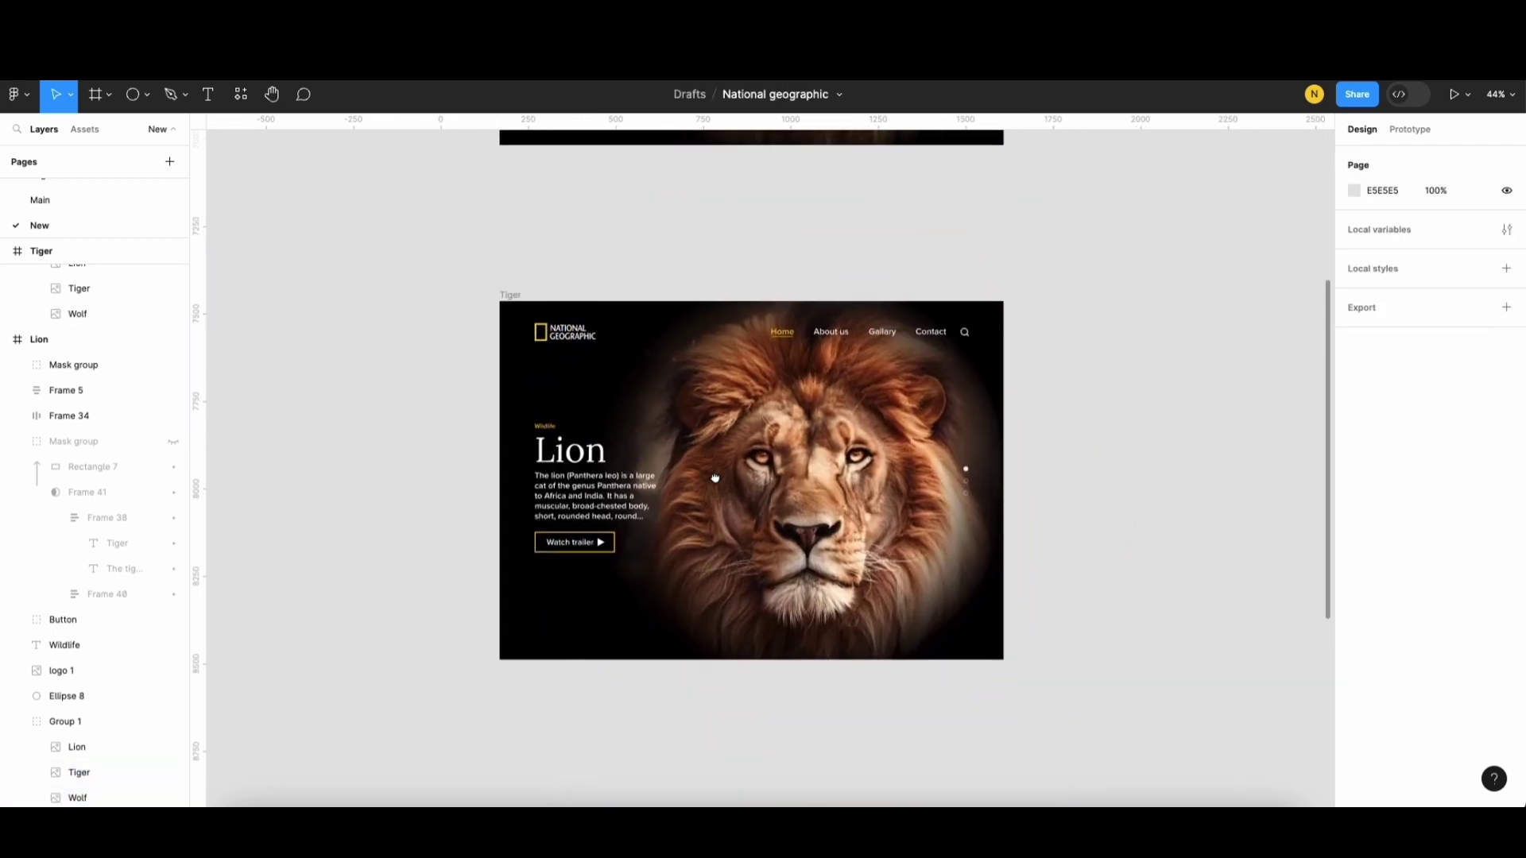
scroll(755, 473, "up", 3)
scroll(755, 472, "down", 2)
left_click(556, 365)
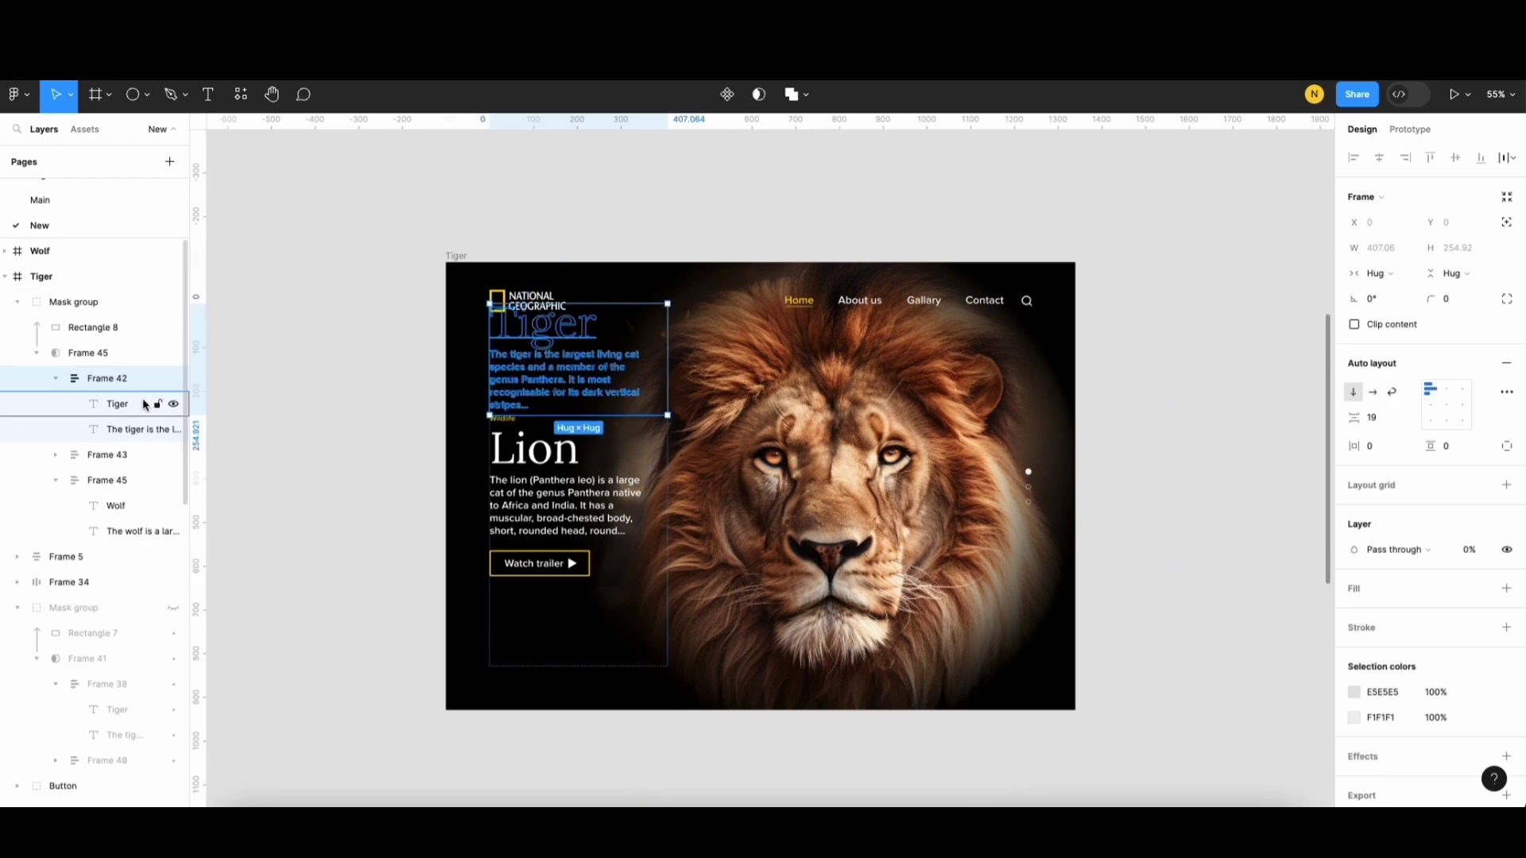
left_click(109, 481)
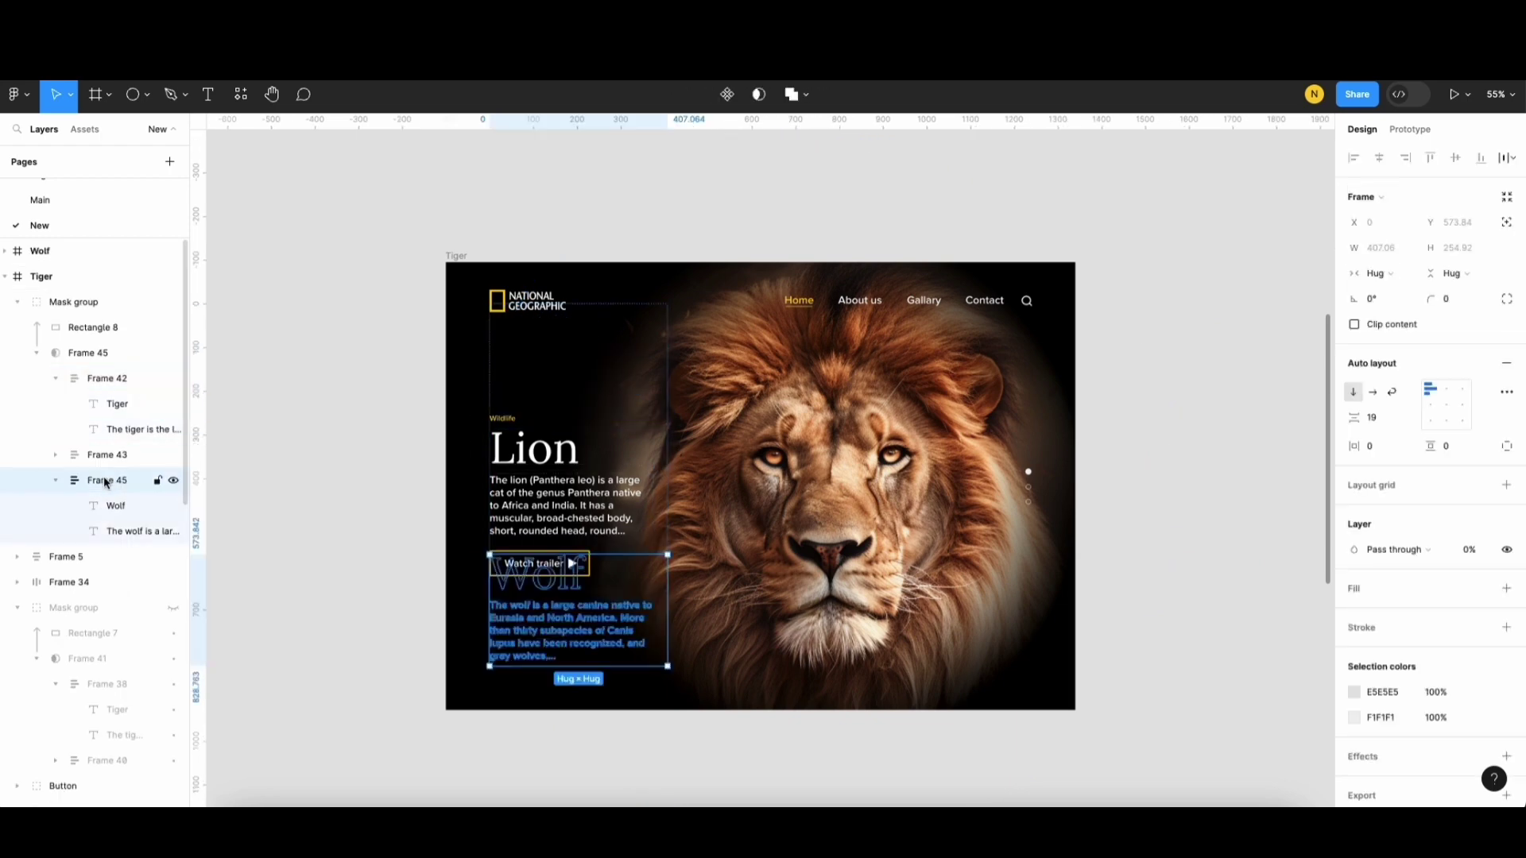
left_click_drag(95, 369, 124, 384)
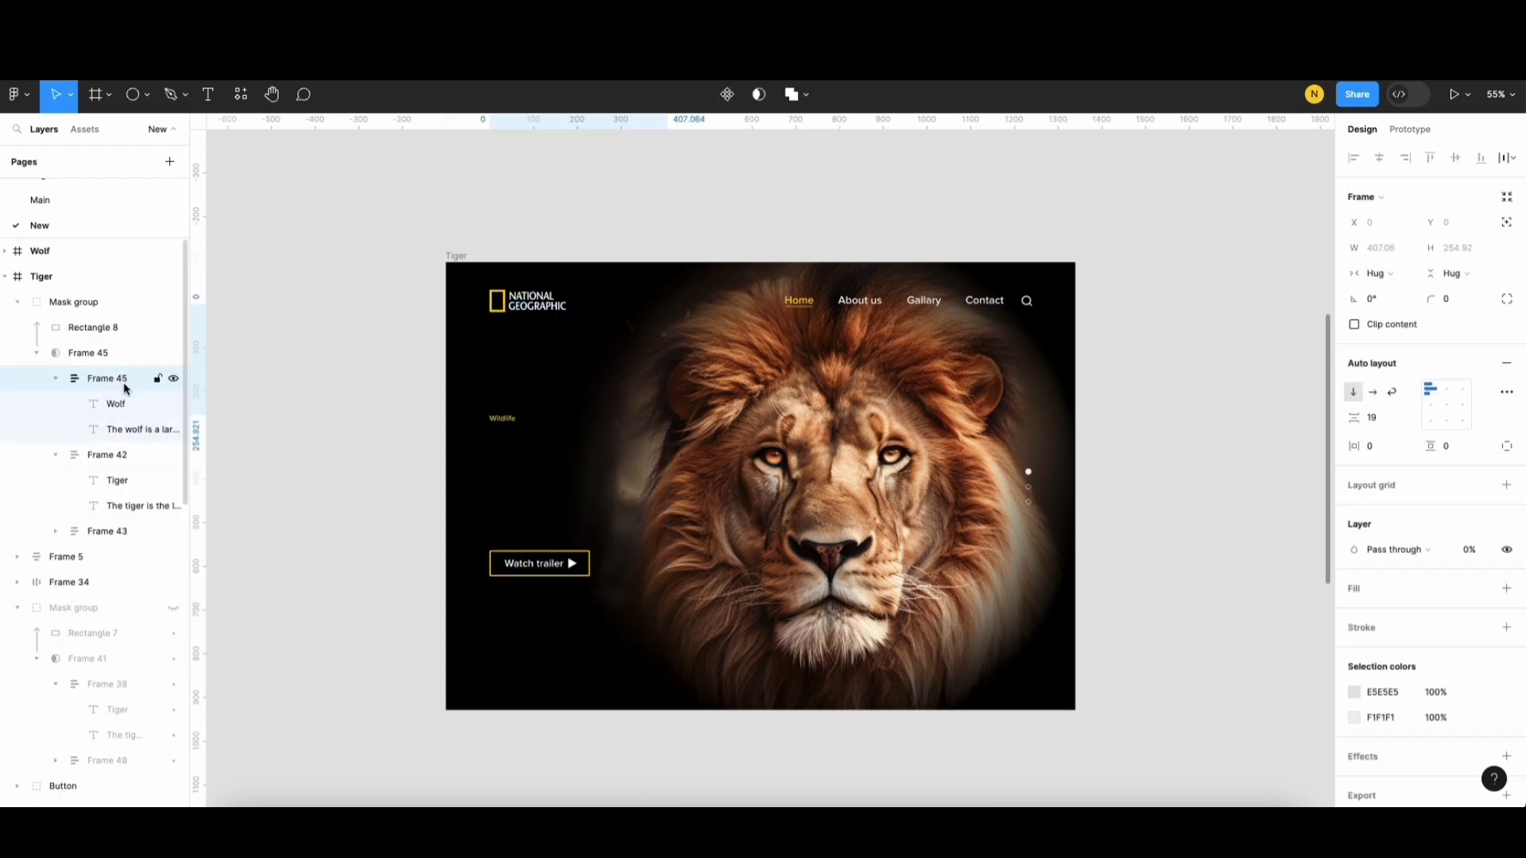
Step: In the Tiger frame, set the tiger text block's opacity to 100% and the lion text block's opacity to 0%
left_click(106, 455)
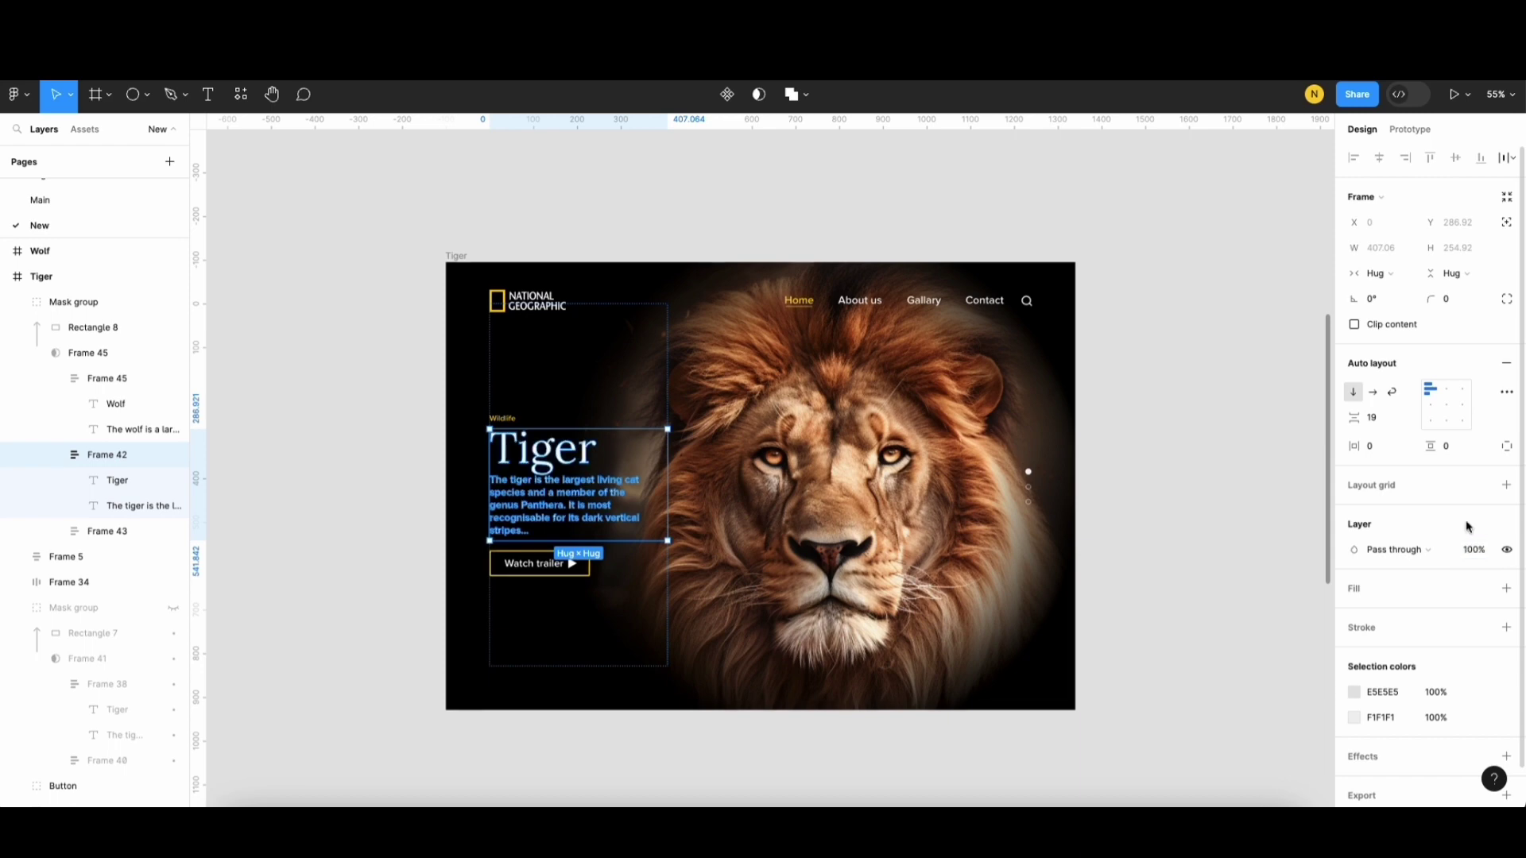
left_click(111, 531)
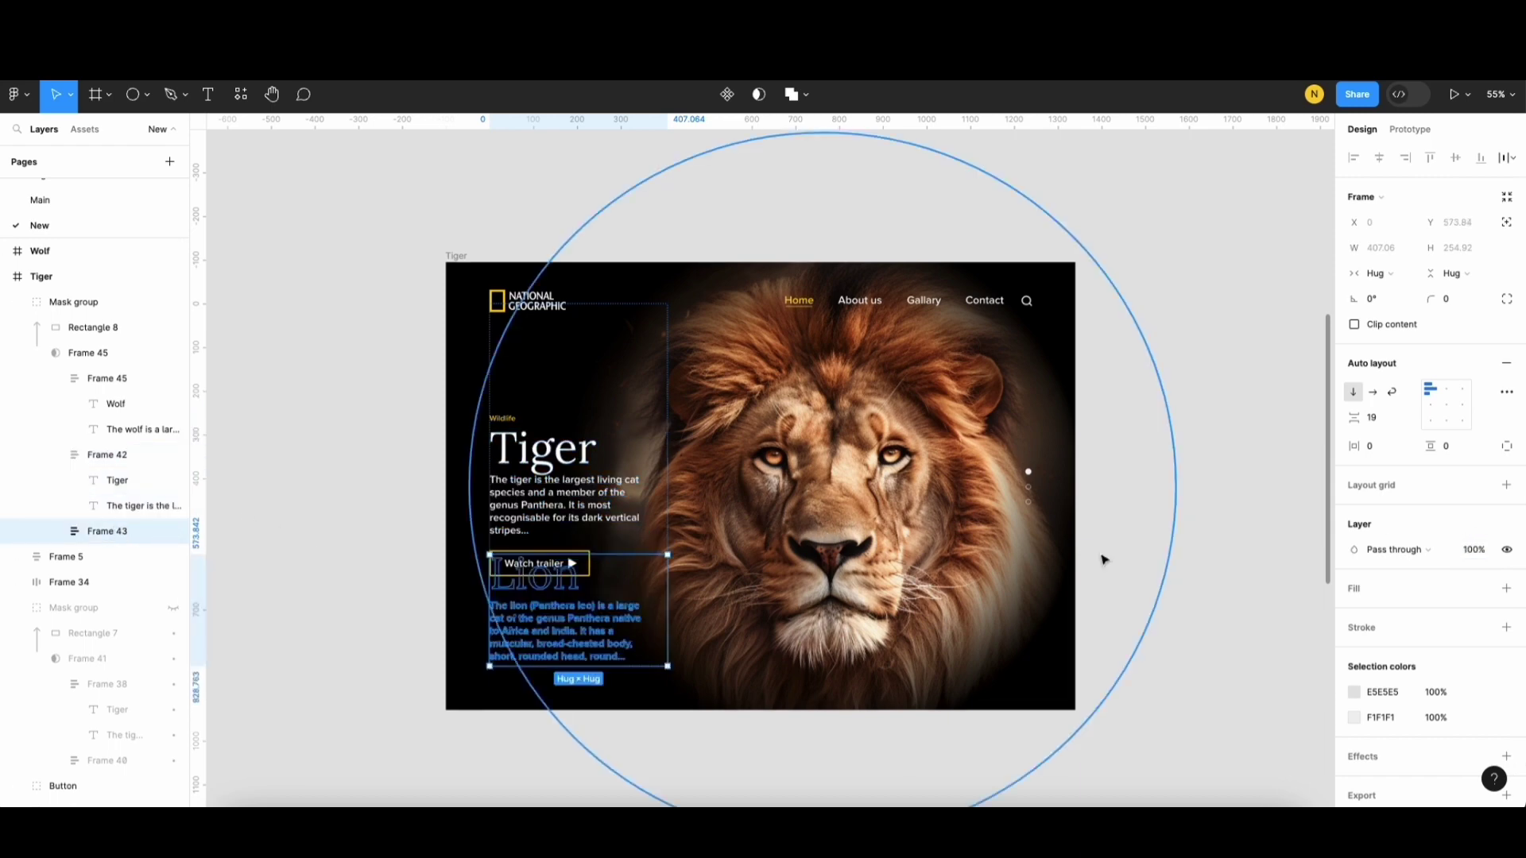
left_click(1476, 552)
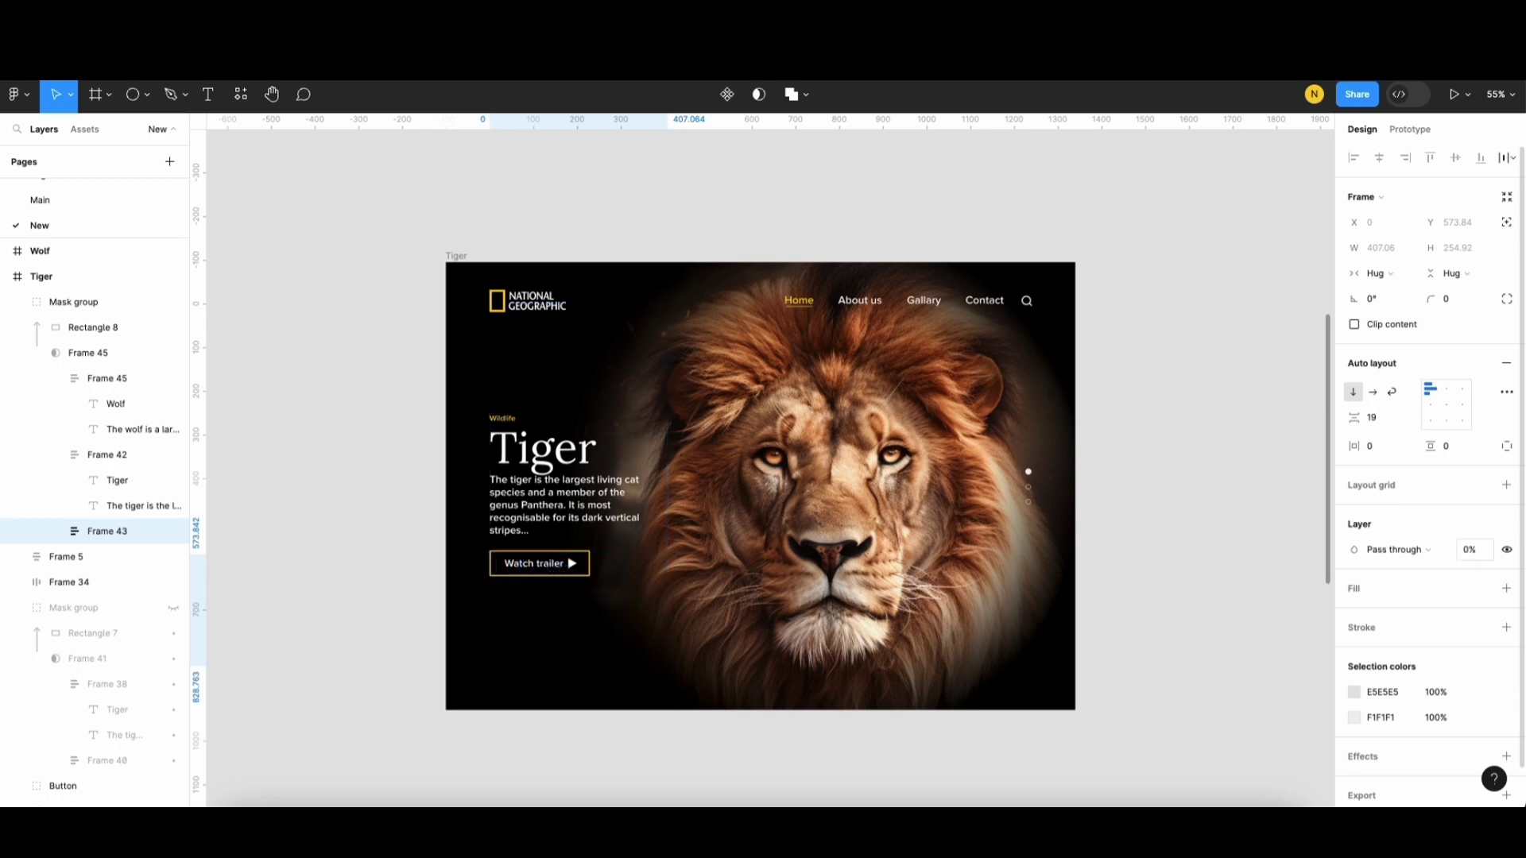
Step: Enlarge the Lion image in the Tiger frame about its centre to about 1463 × 1463 and set its opacity to 0%
left_click(950, 463)
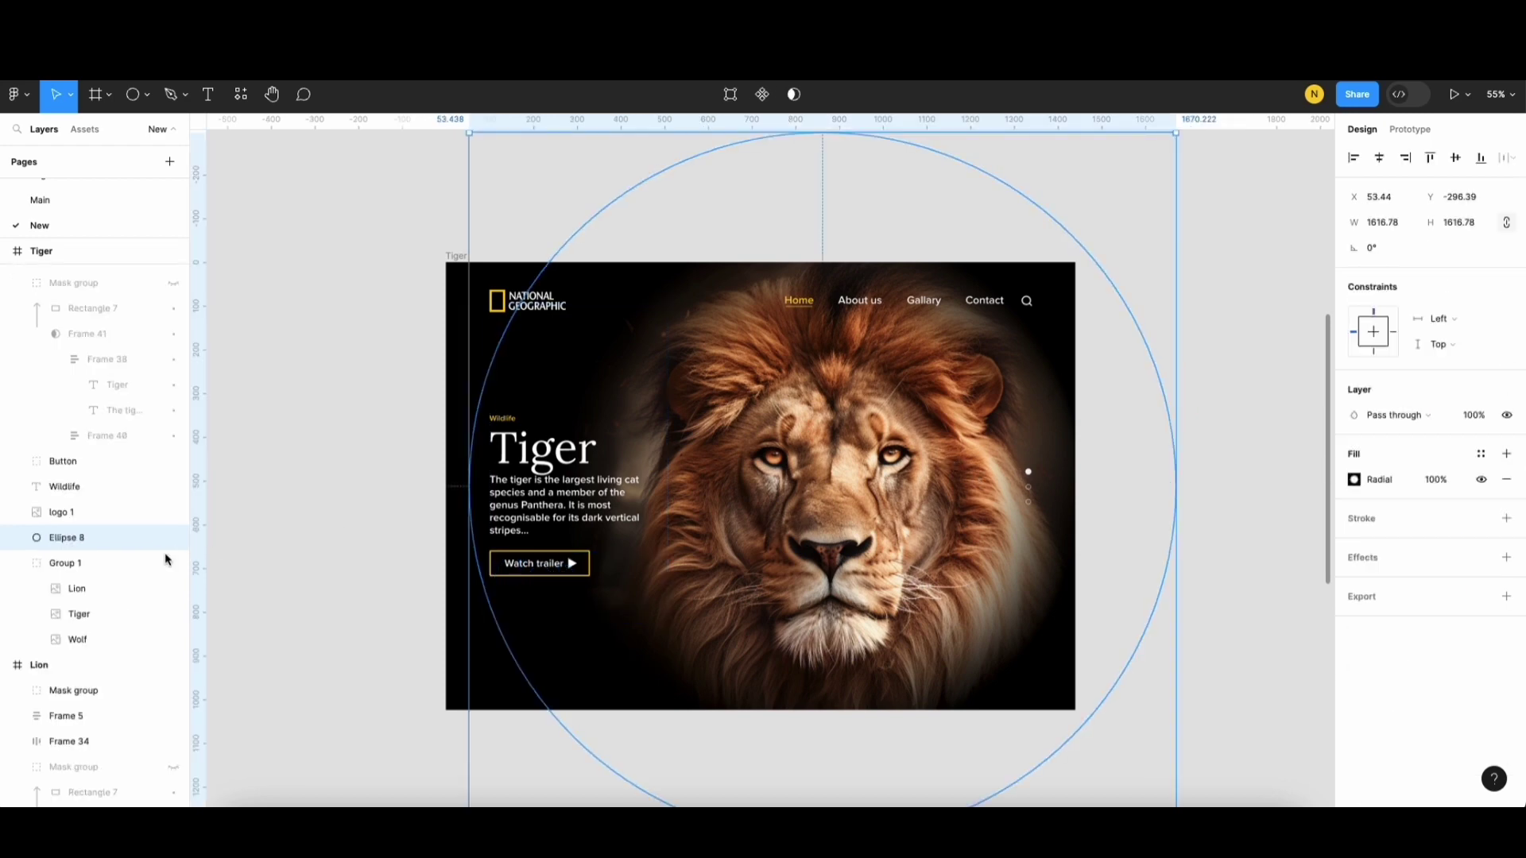
left_click(127, 588)
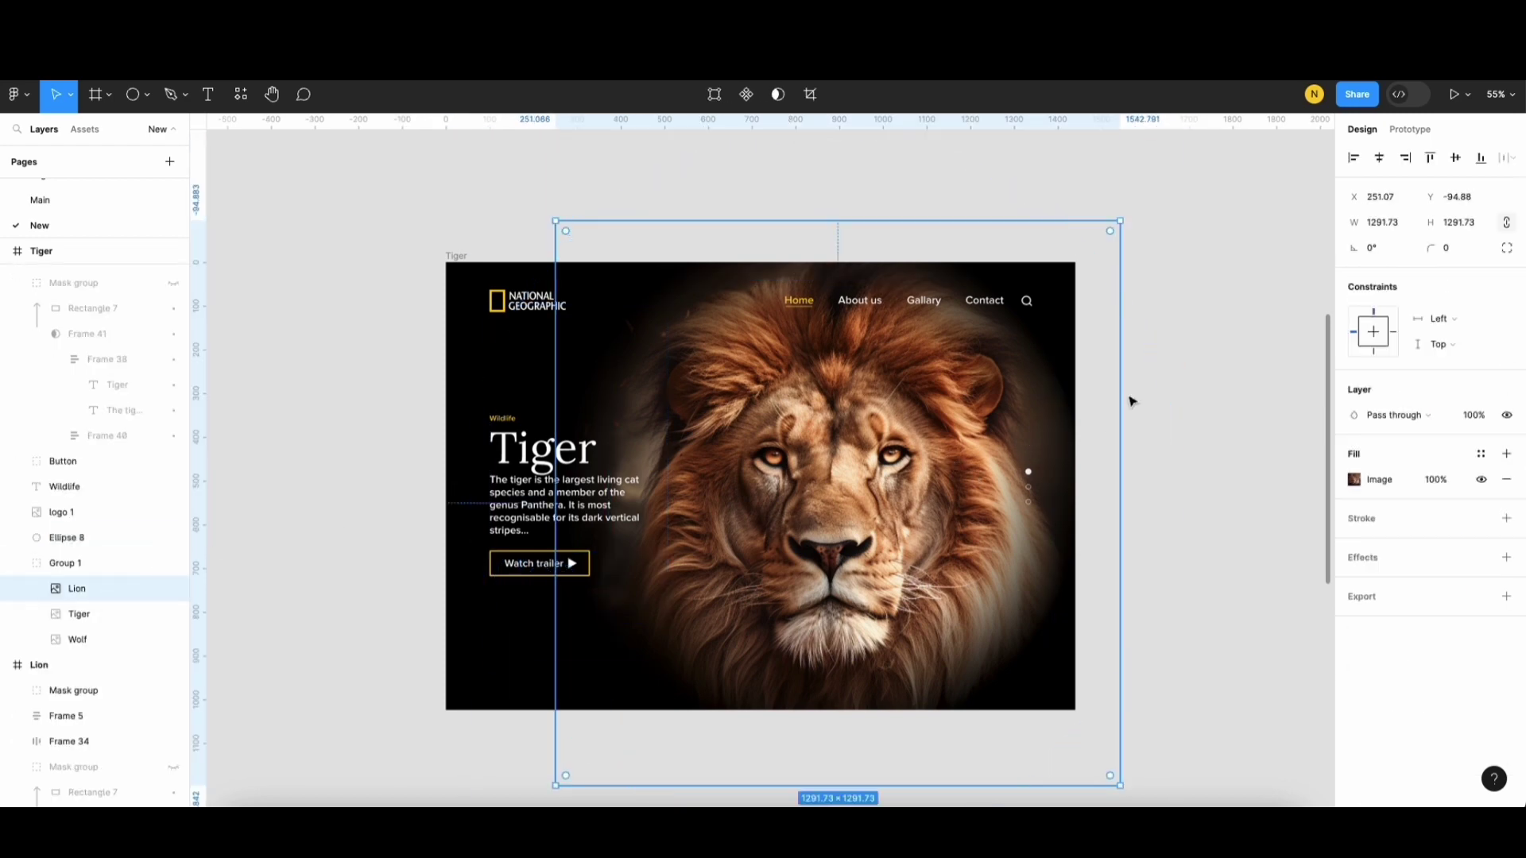
left_click_drag(1123, 230, 1158, 236)
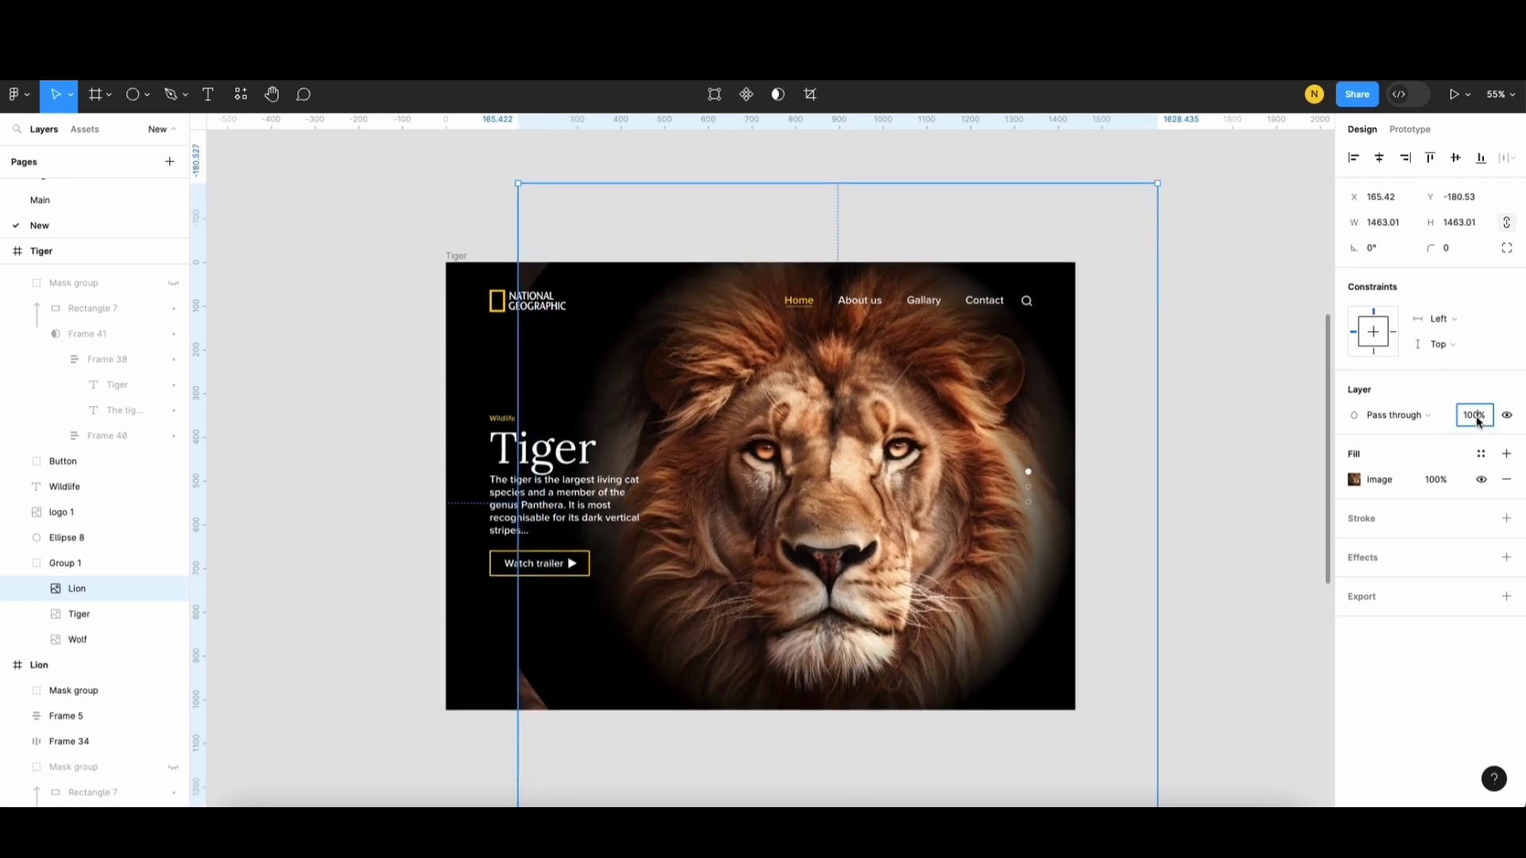
type("0")
key("Return")
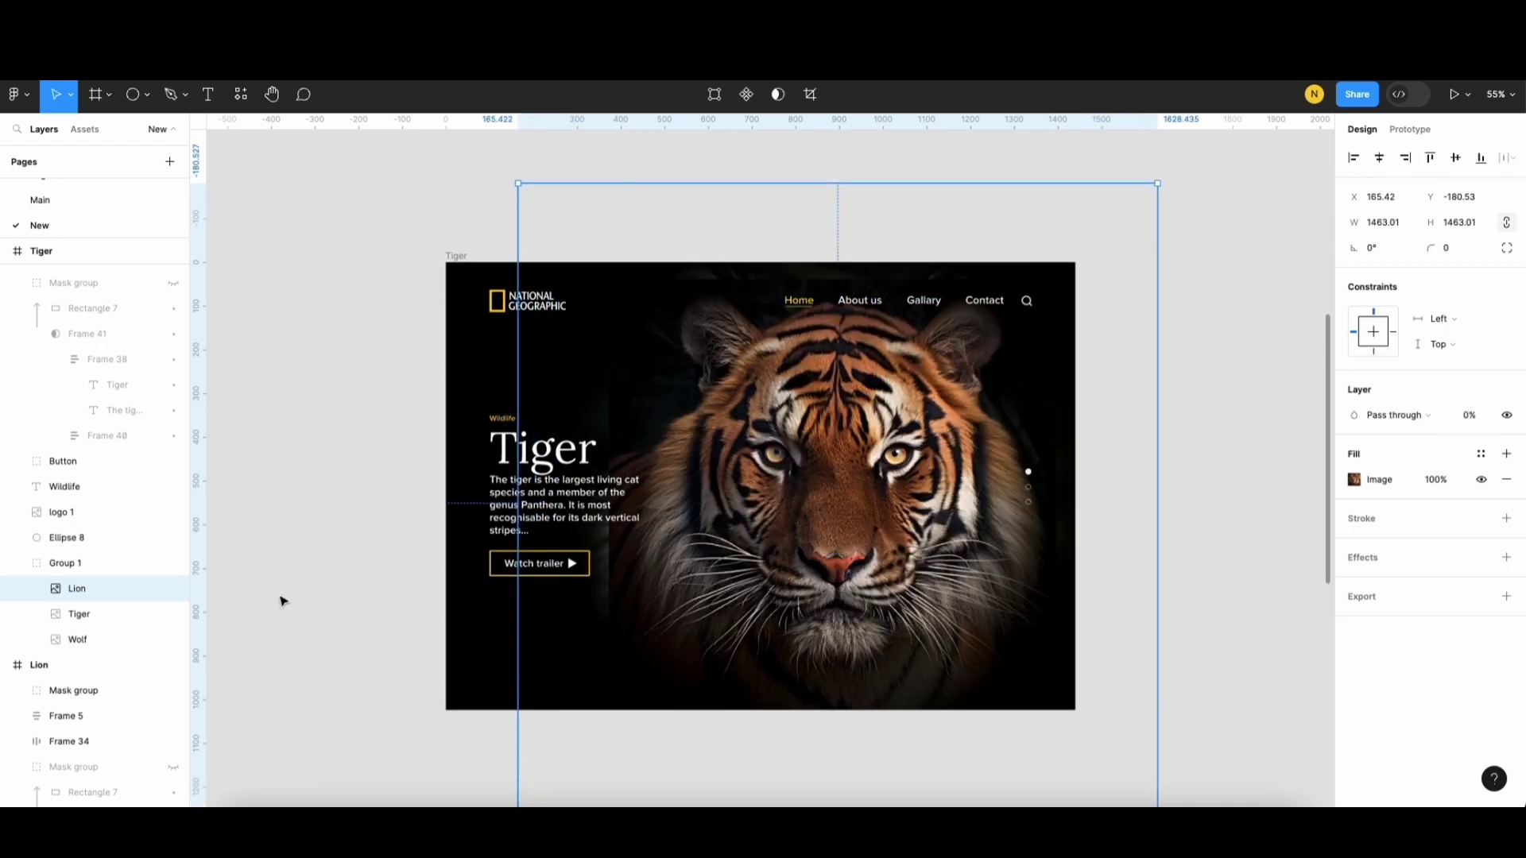
Step: Shrink the Wolf image in the Tiger frame about its centre to about 1111 × 1111 and set its opacity to 0%
left_click(85, 641)
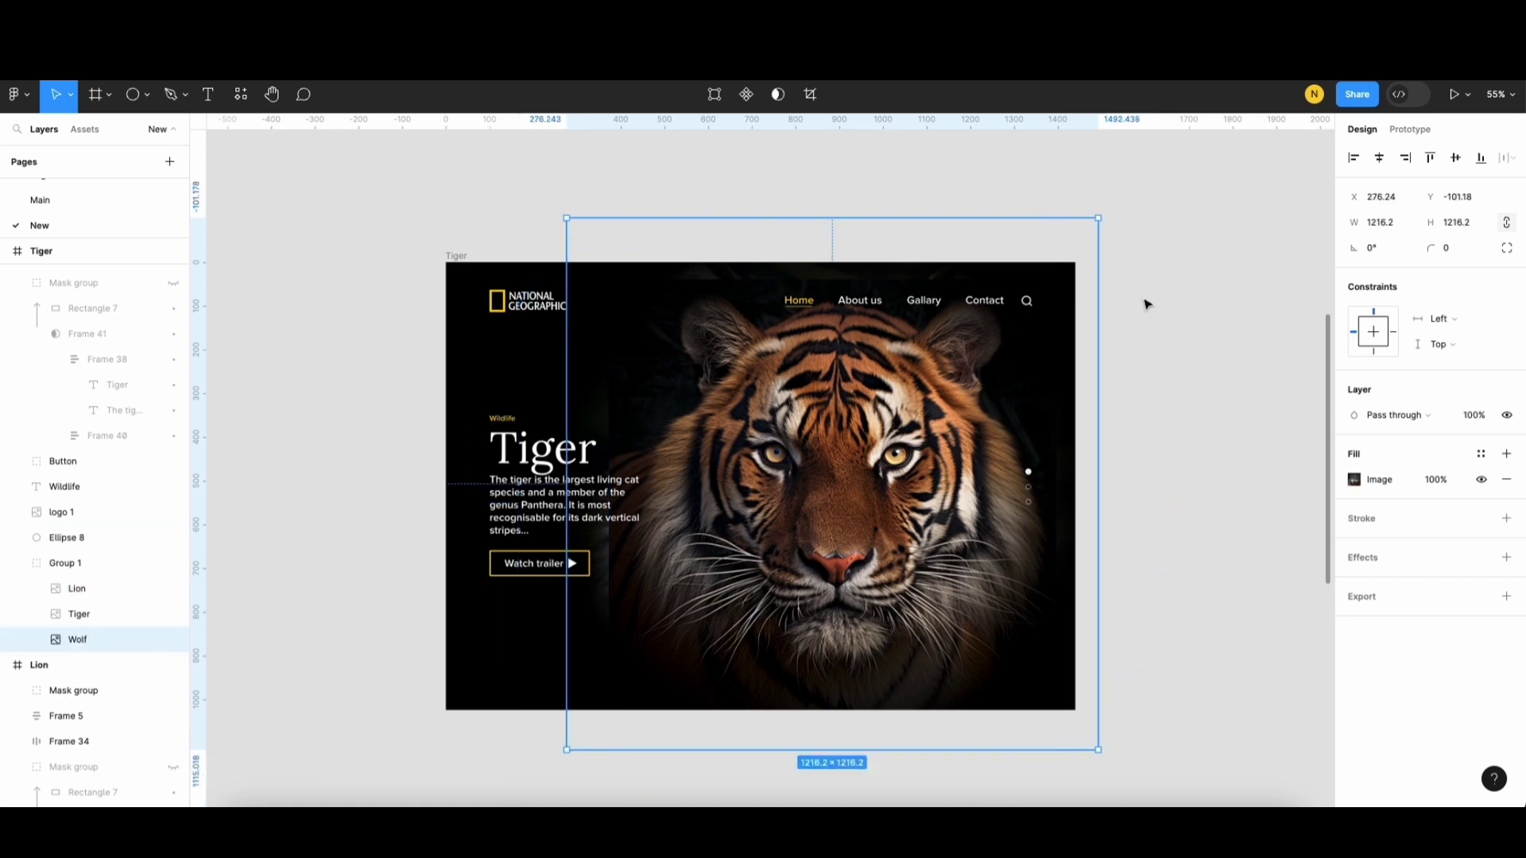
left_click_drag(1099, 218, 1076, 241)
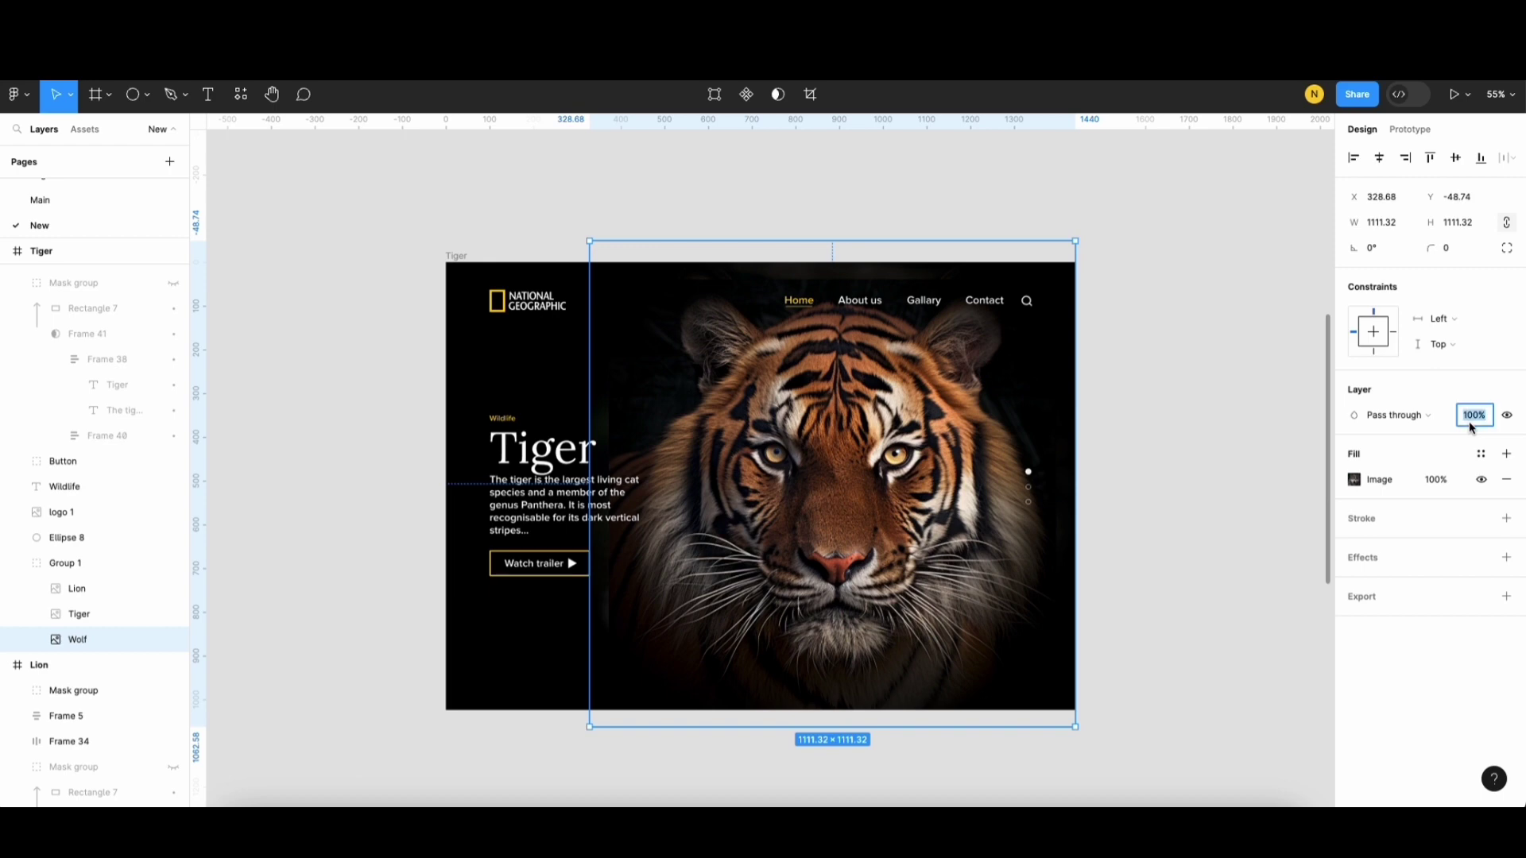
type("0")
key("Return")
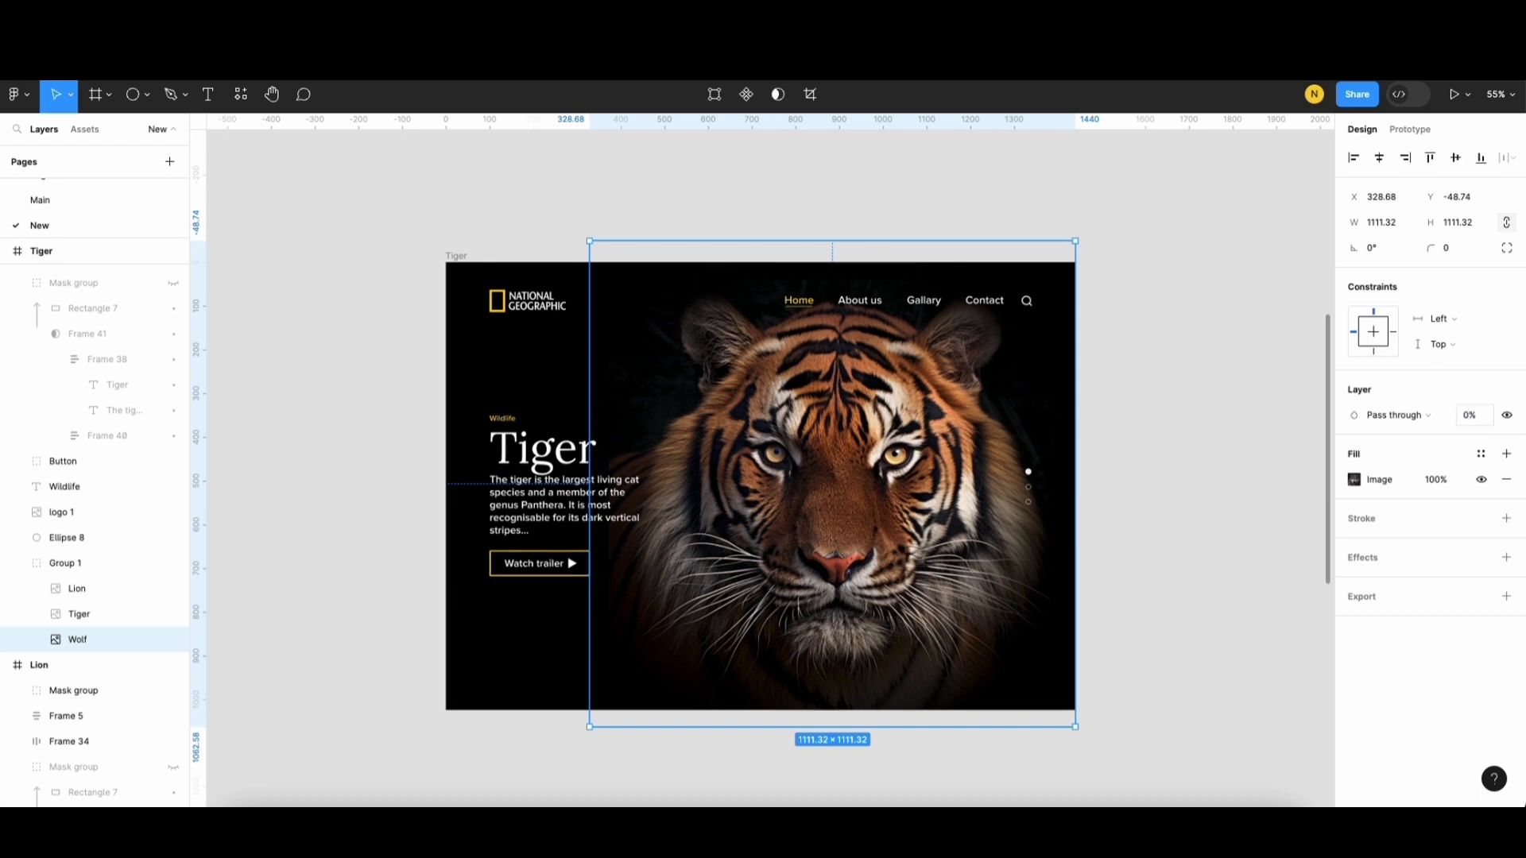
Step: In the Wolf frame's masked text stack, move the tiger text block to last place, below the wolf text block
left_click(176, 537)
scroll(859, 601, "down", 5)
scroll(859, 600, "down", 5)
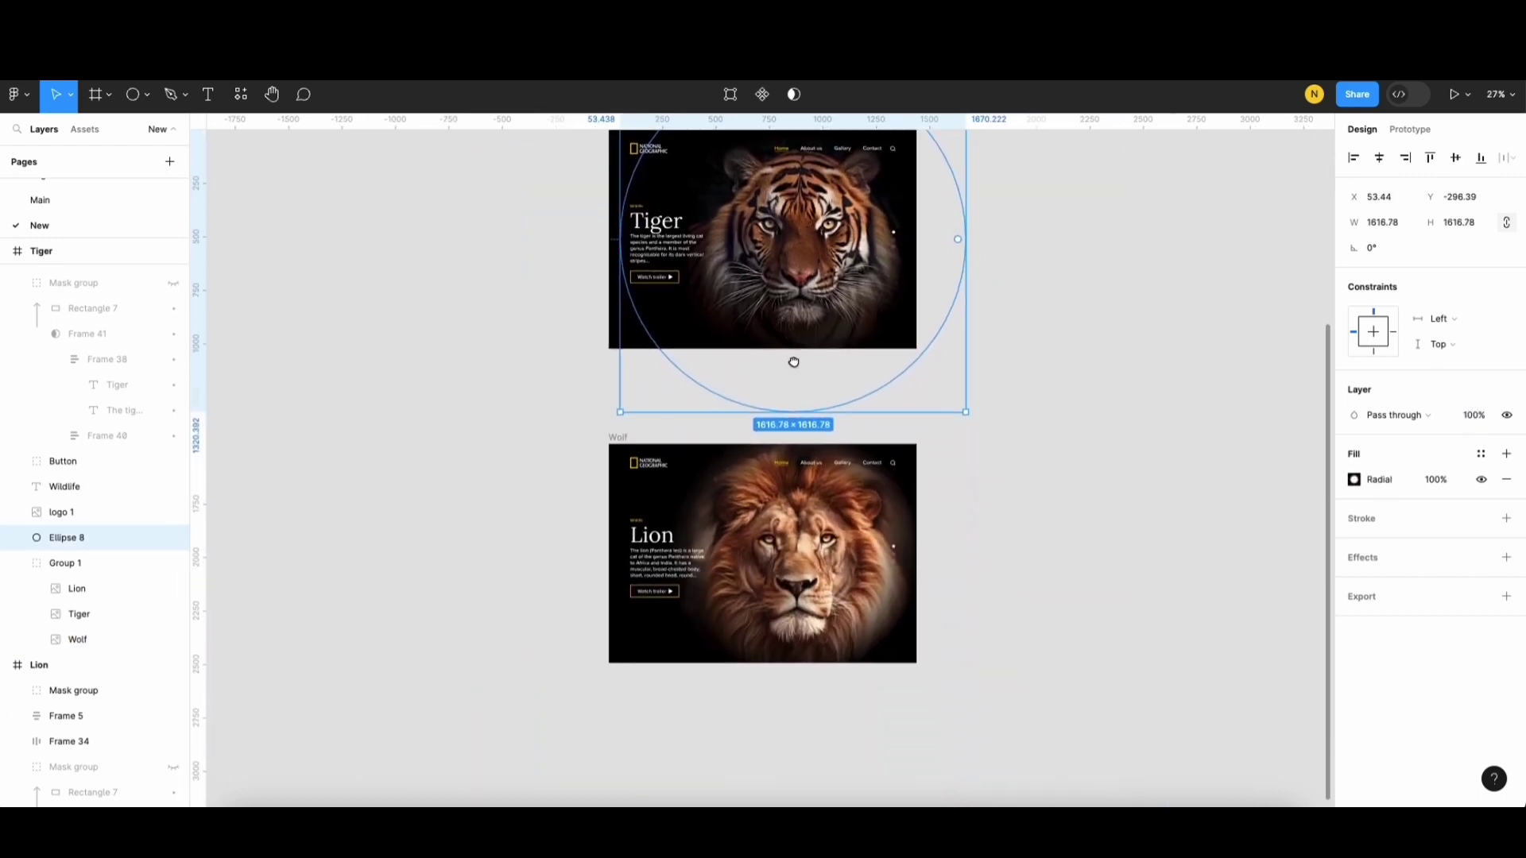
scroll(632, 561, "up", 5)
left_click(632, 561)
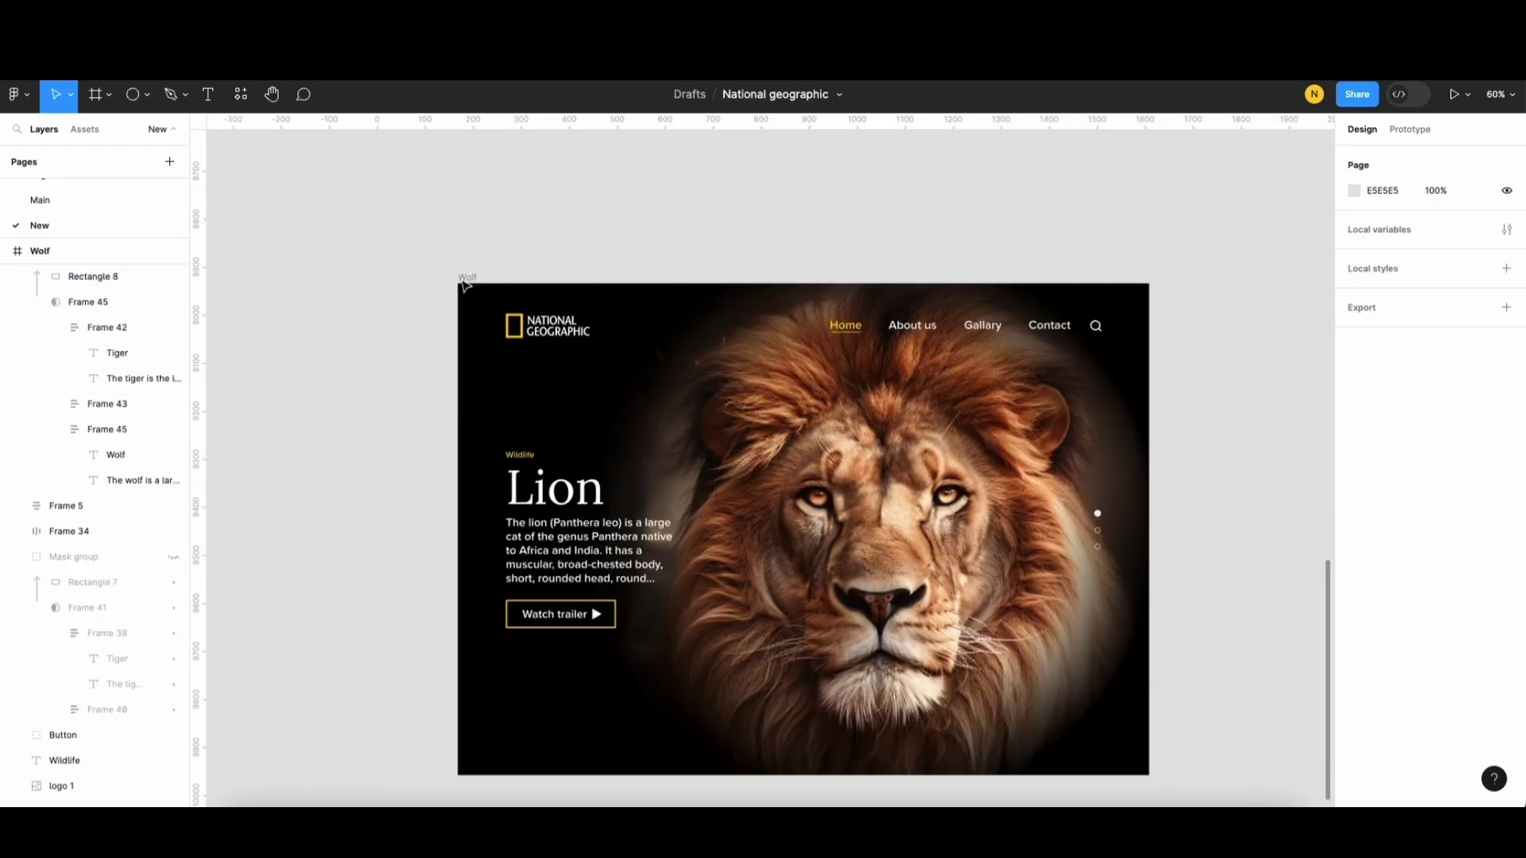
left_click(465, 280)
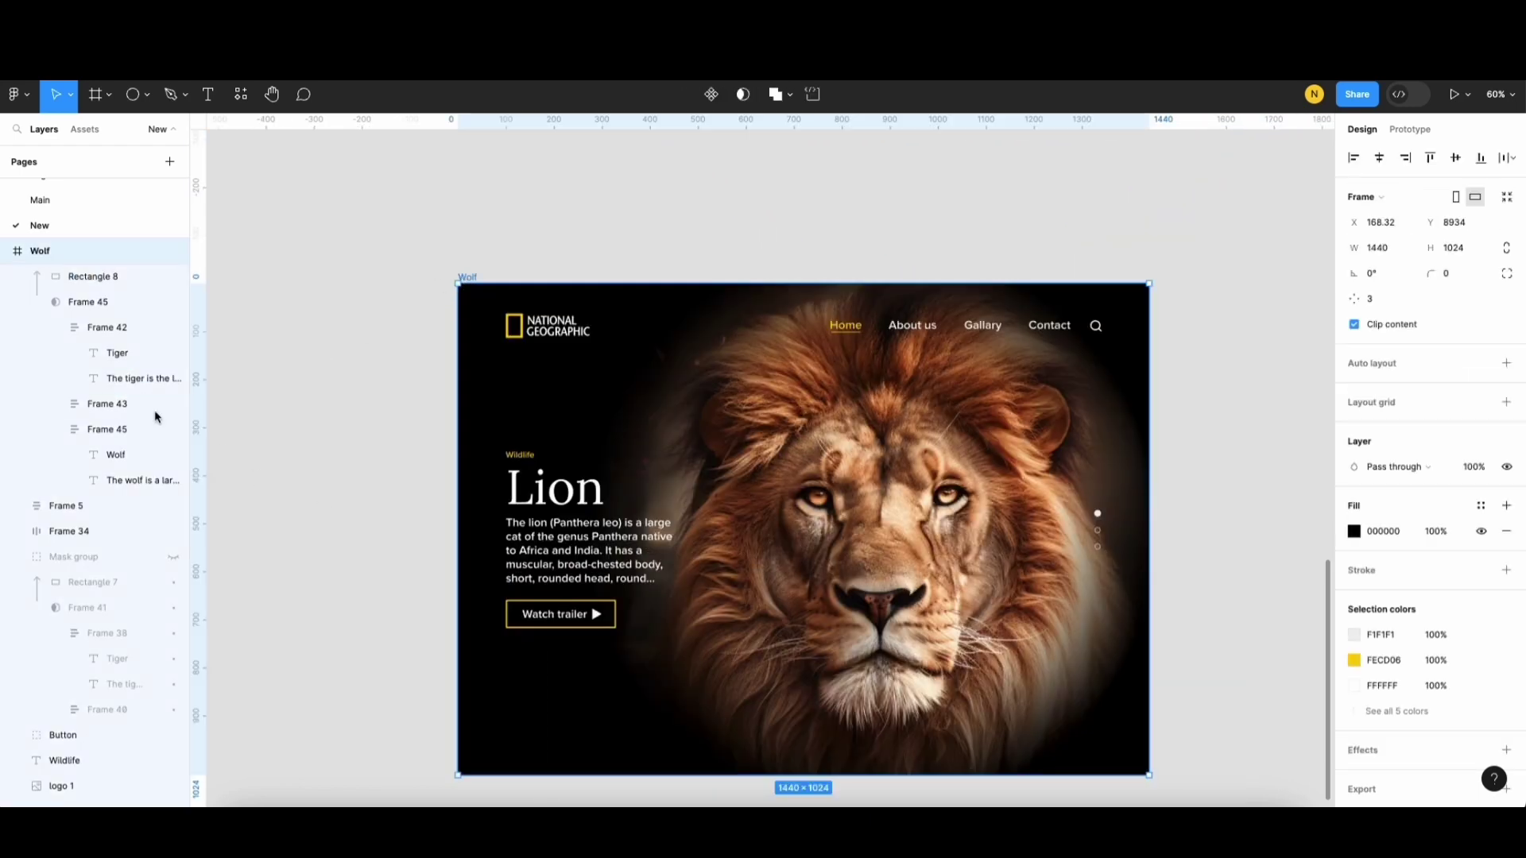
left_click(111, 330)
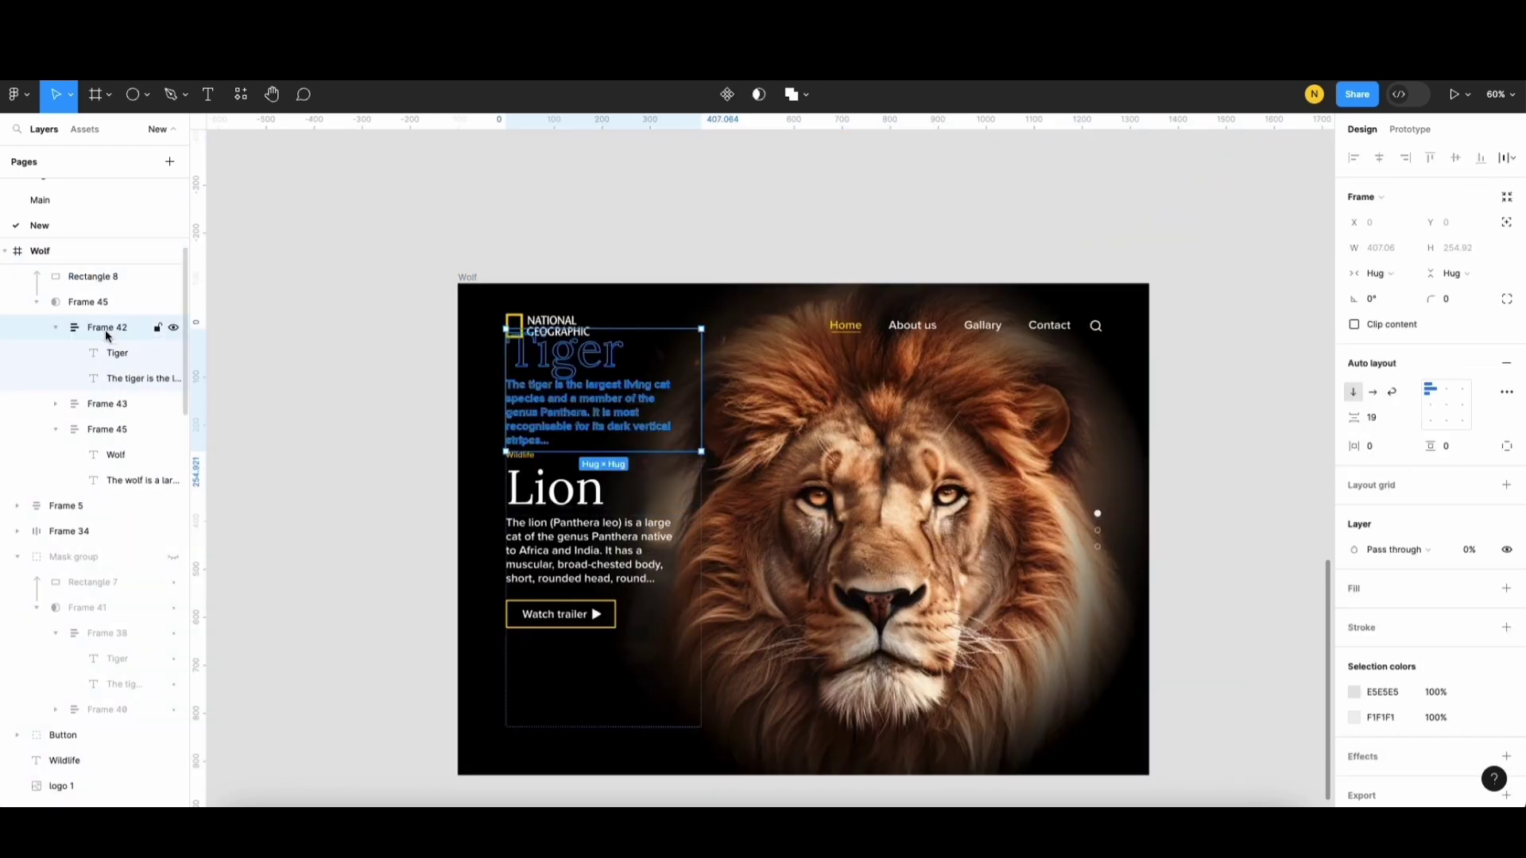
left_click_drag(109, 334, 115, 494)
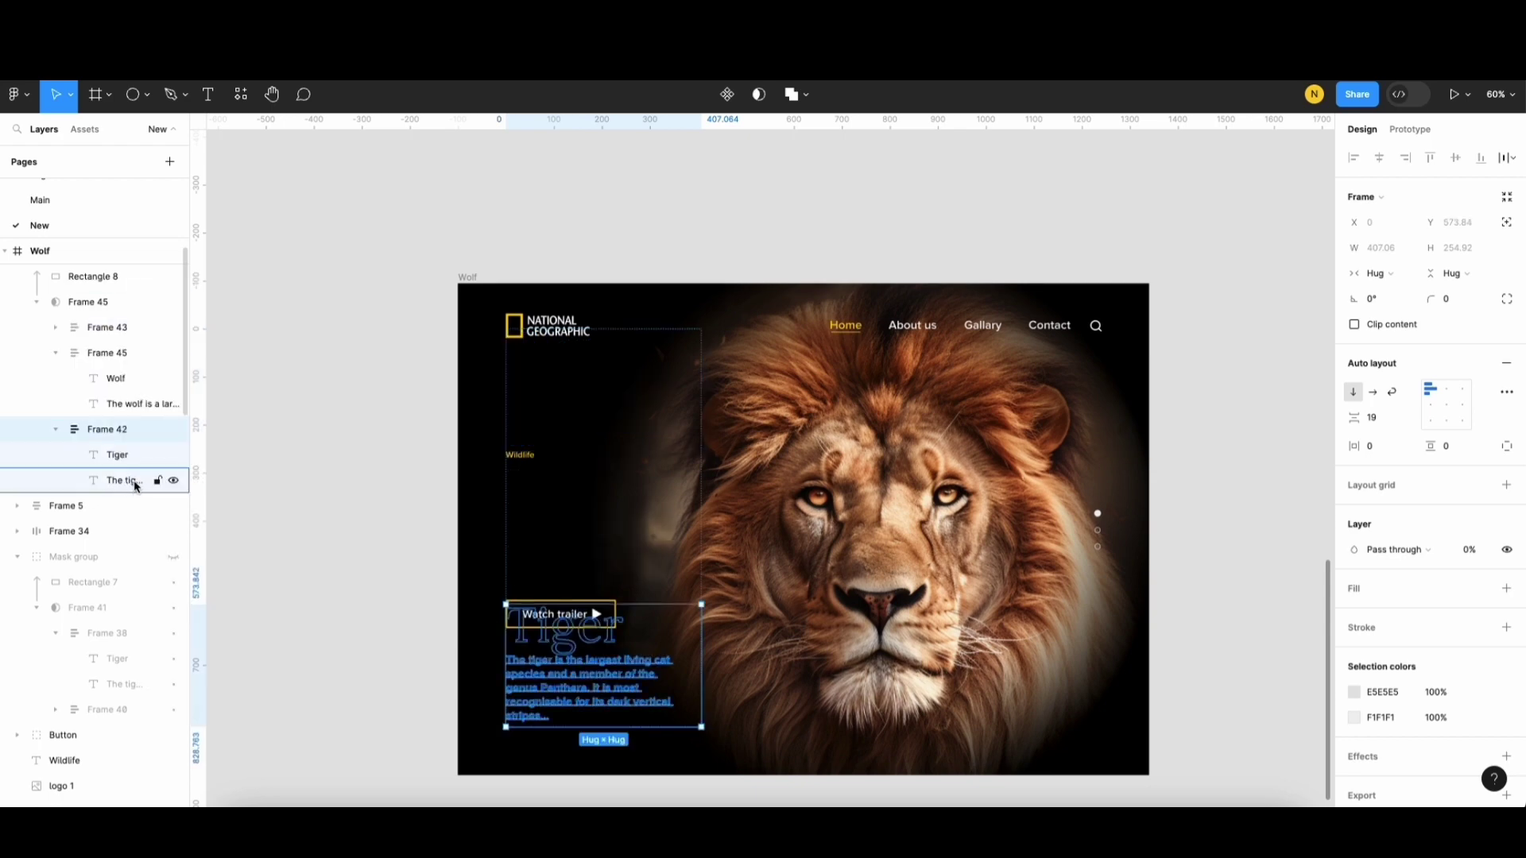
Step: In the Wolf frame, set the wolf text block's opacity to 100% and adjust the lion text block's opacity
left_click(106, 352)
left_click(112, 450)
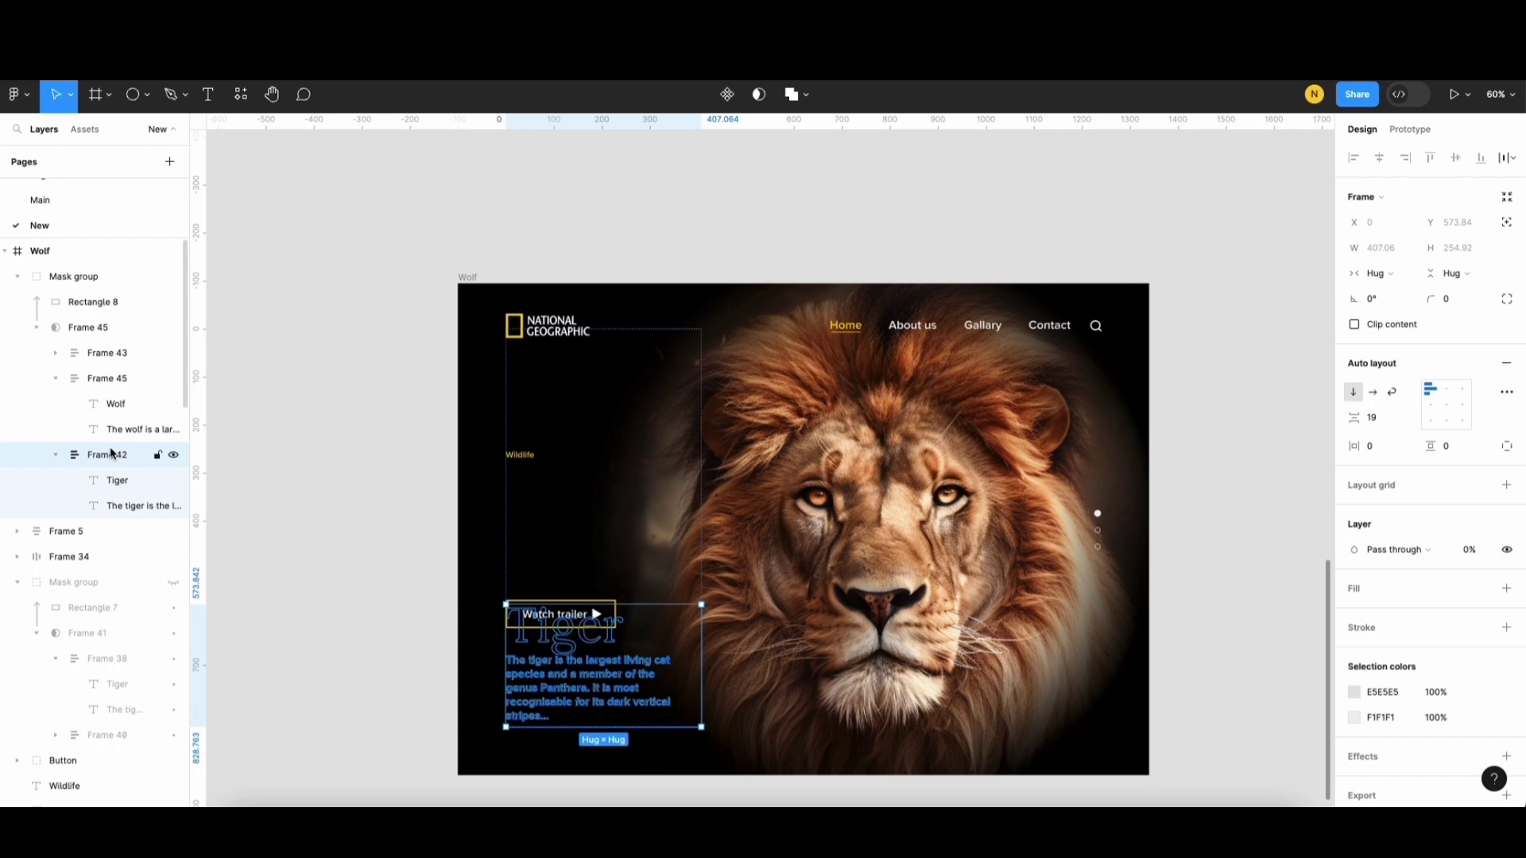
left_click(112, 378)
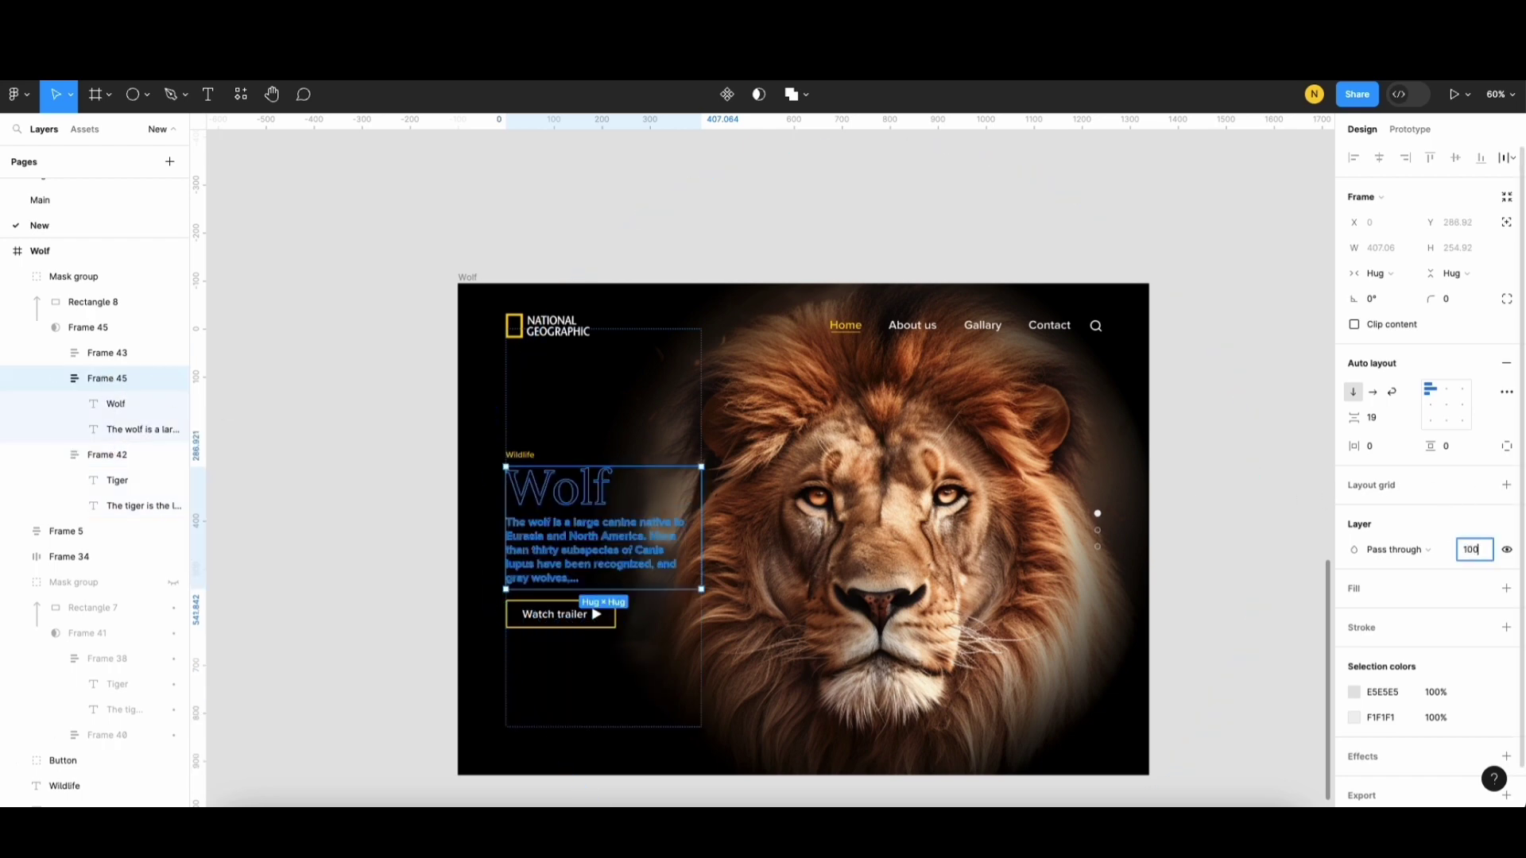
key("Return")
left_click(112, 455)
left_click(107, 352)
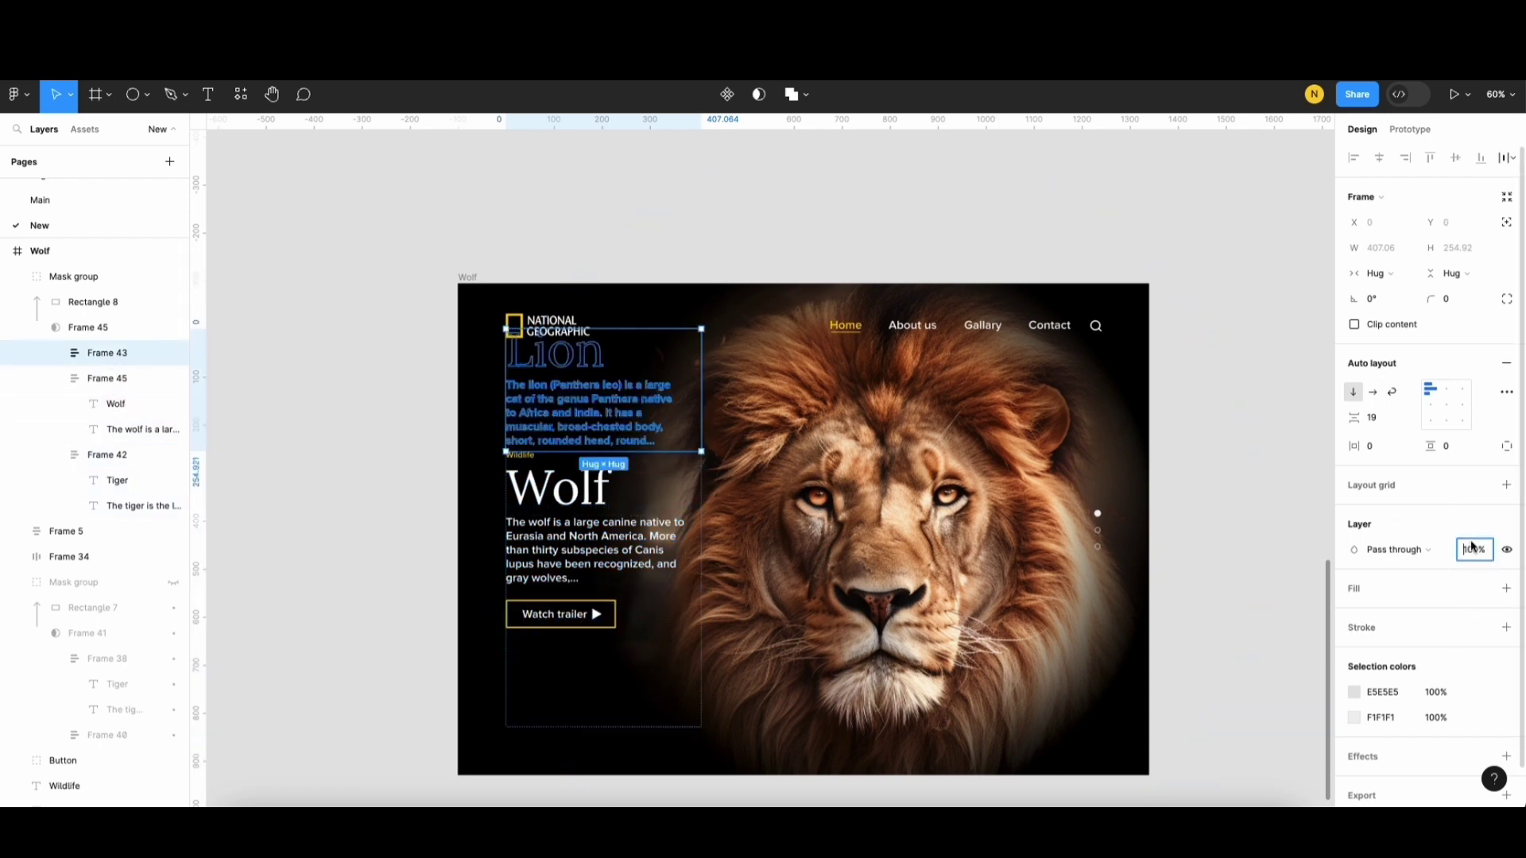
left_click(364, 517)
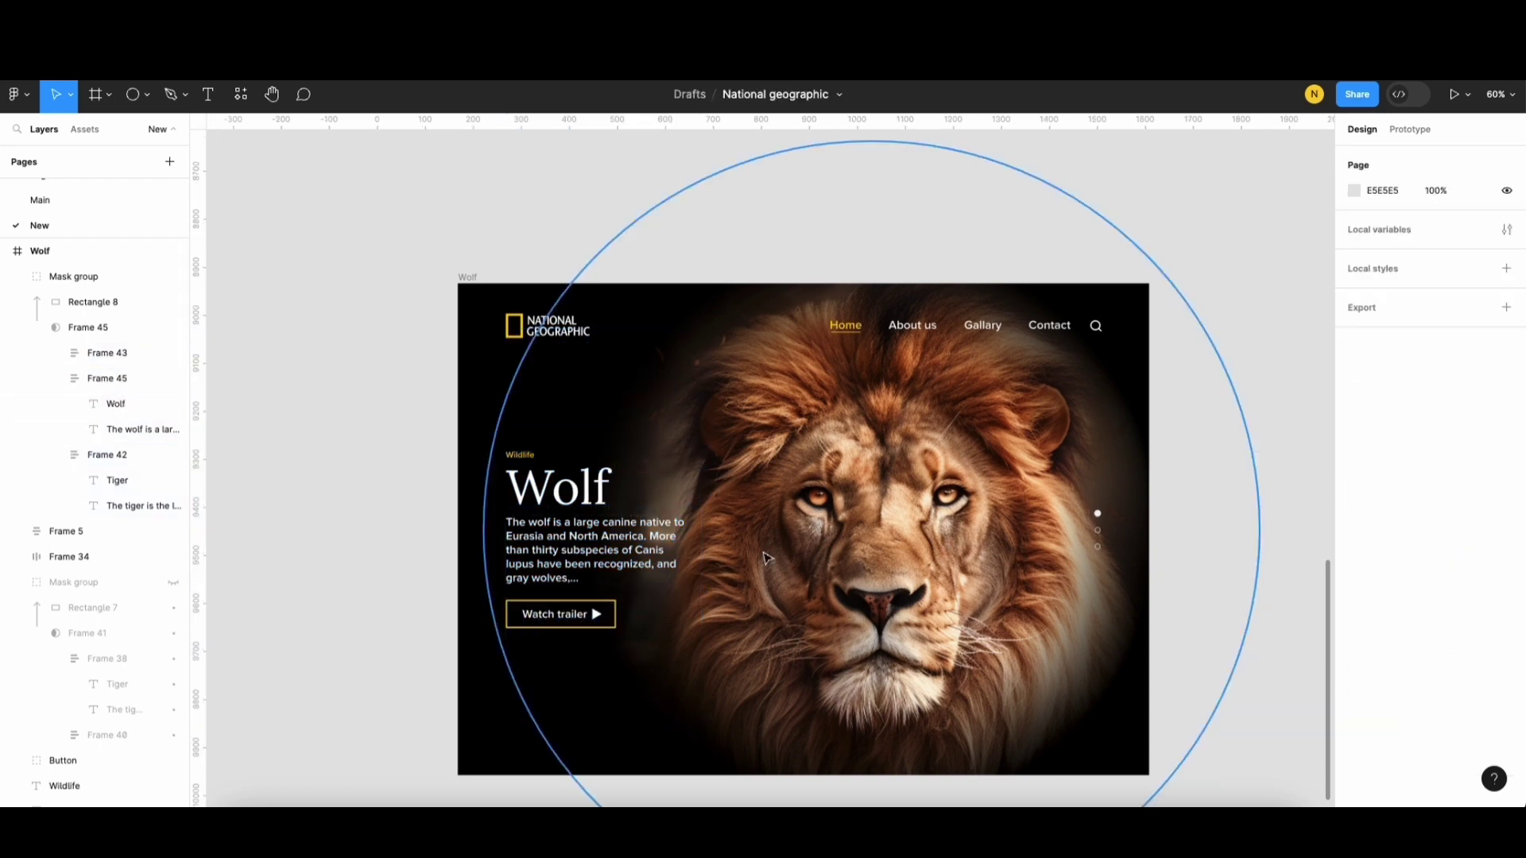
Step: Shrink the Lion image in the Wolf frame proportionally about its centre to about 1102 × 1102
scroll(989, 778, "right", 3)
scroll(989, 777, "down", 1)
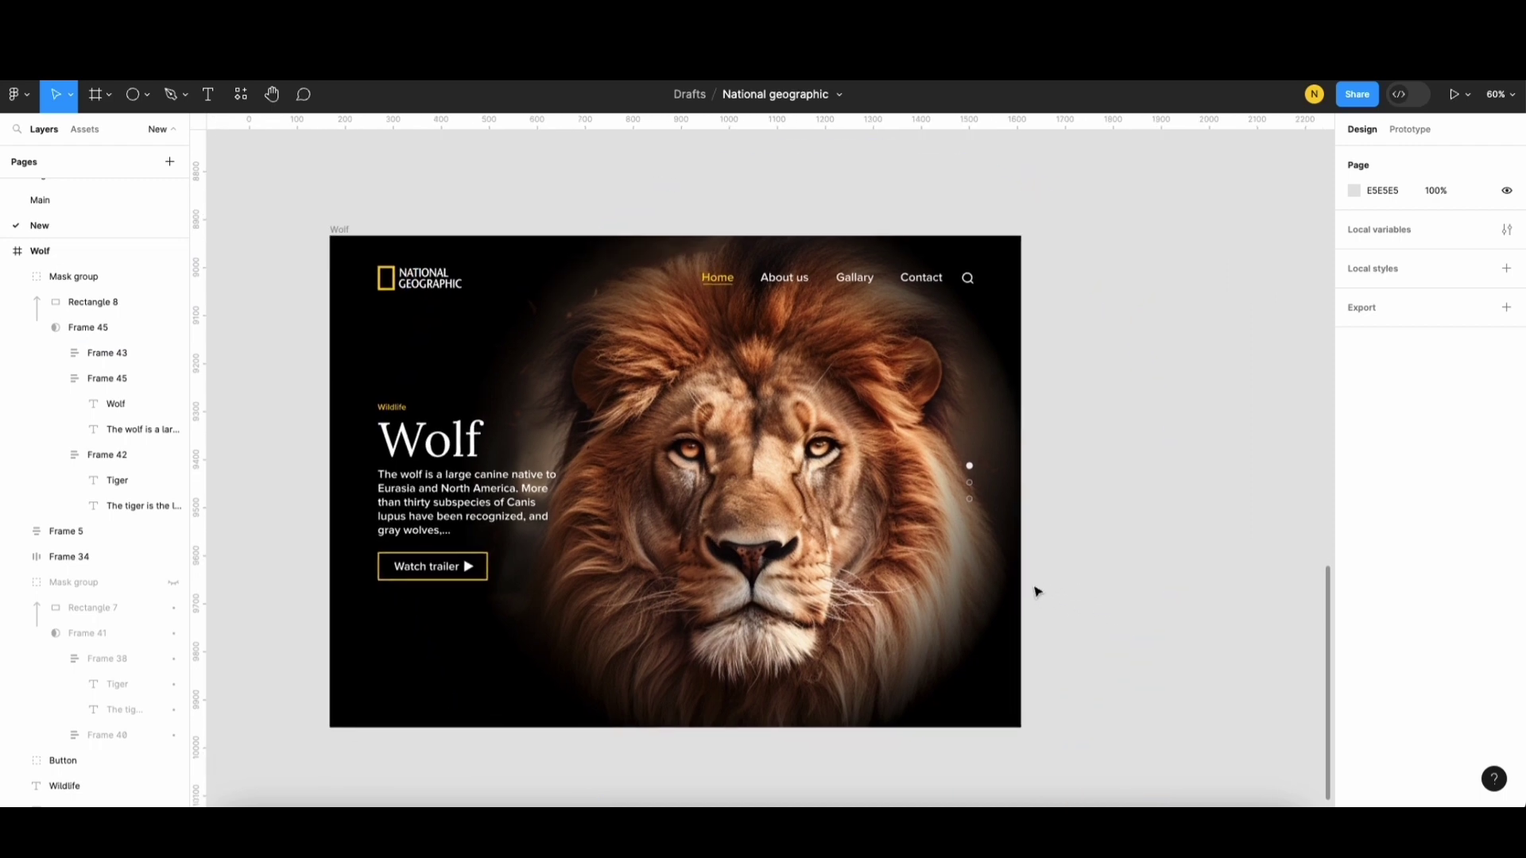
left_click(812, 565)
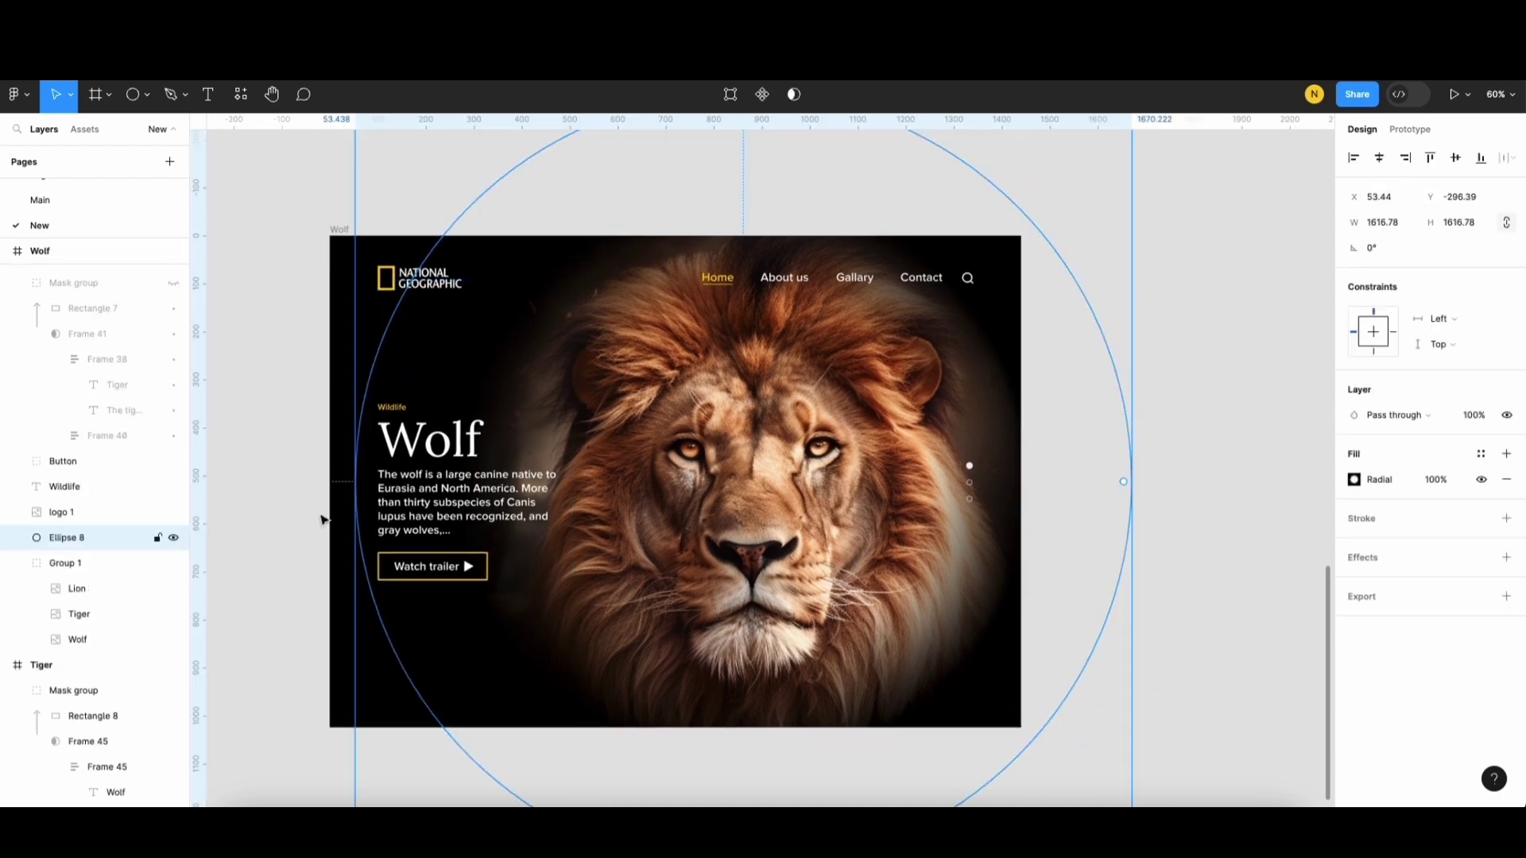
left_click(102, 589)
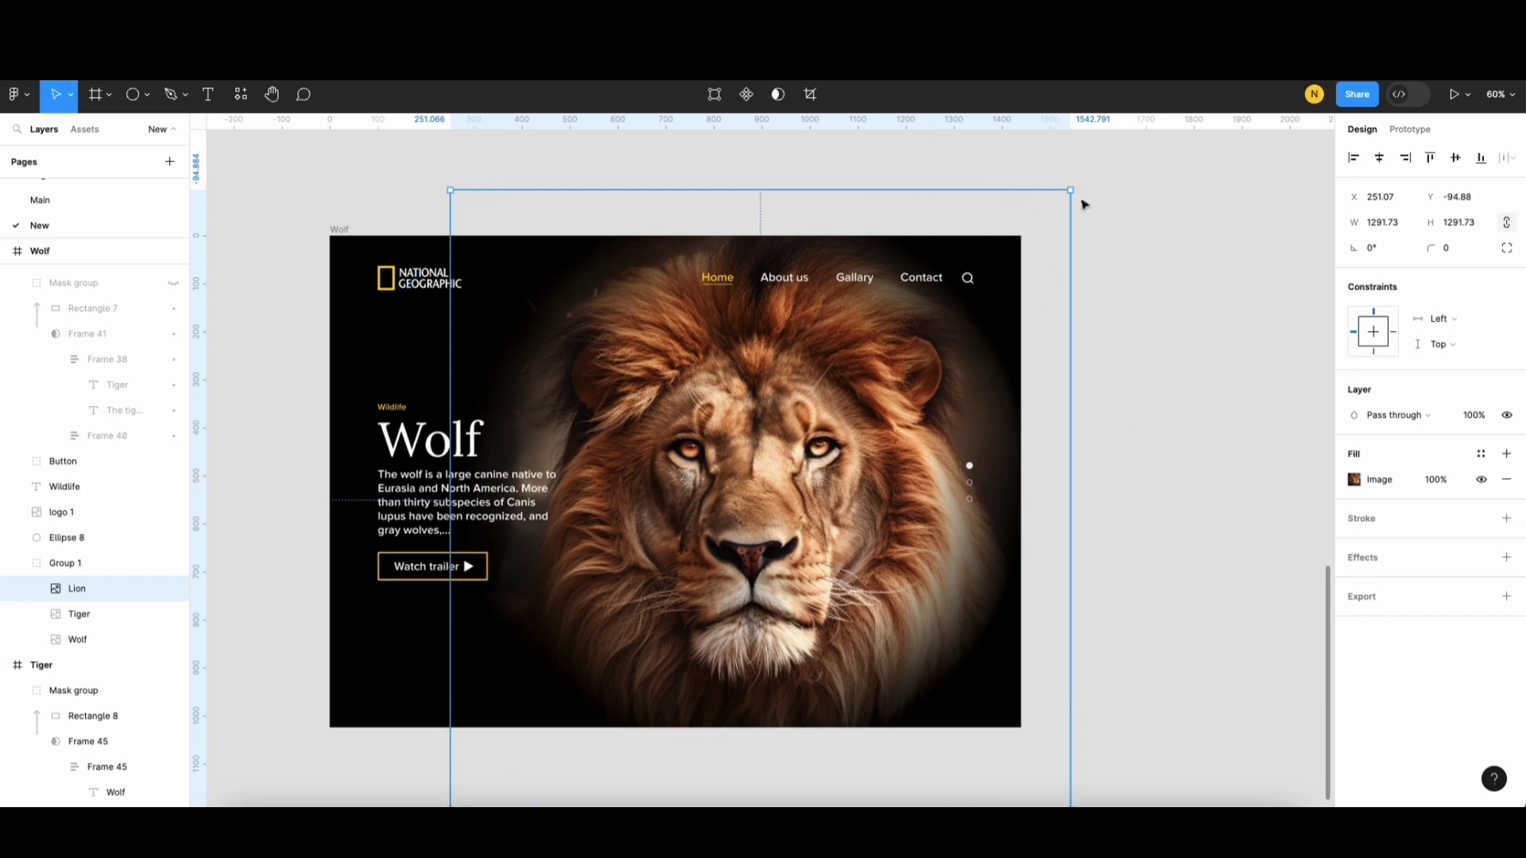
left_click_drag(1070, 193, 1024, 236)
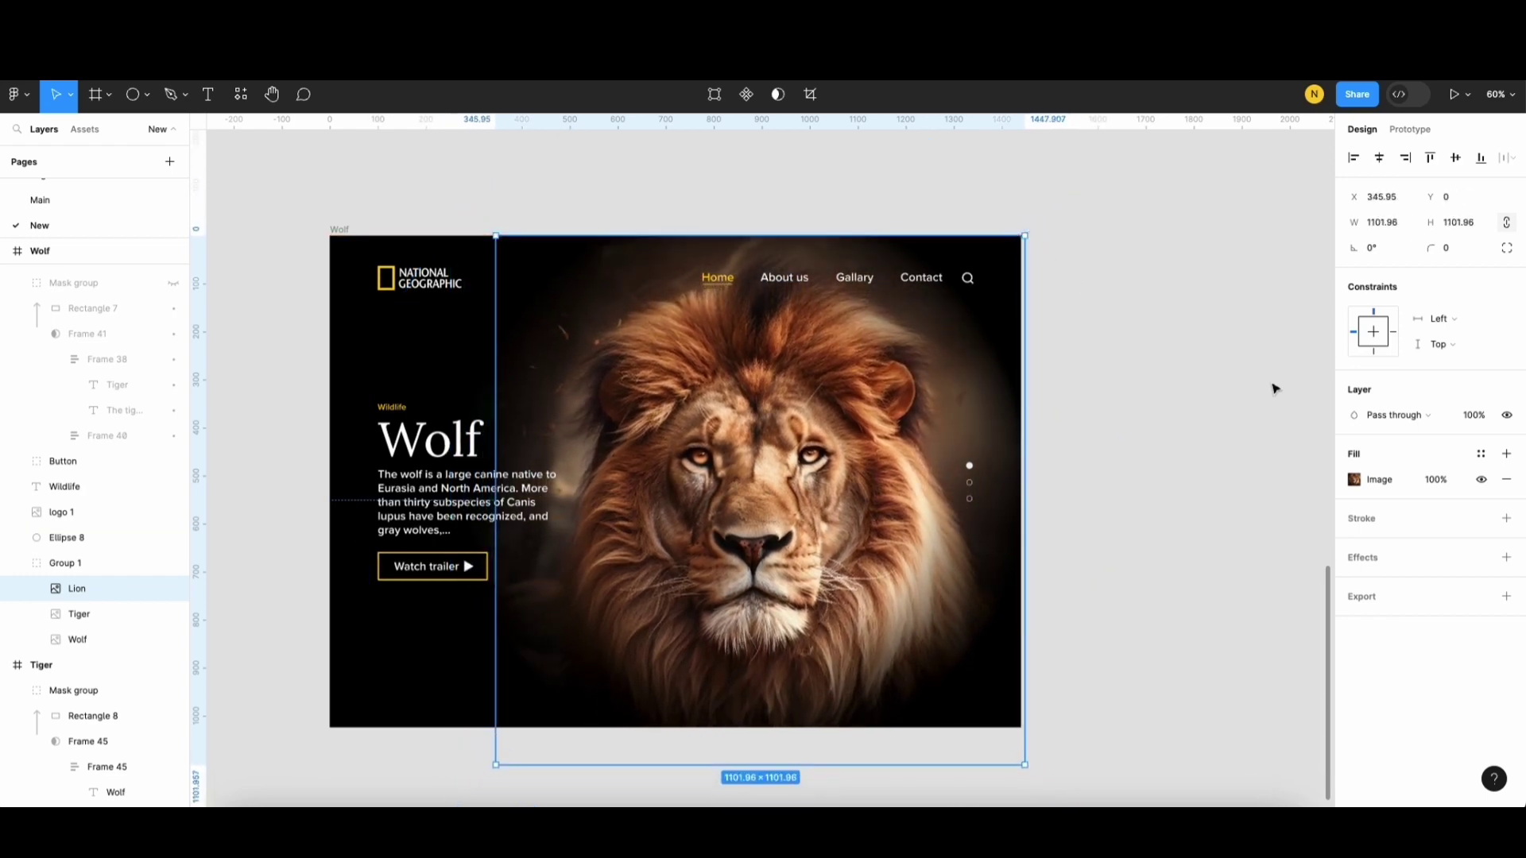
Step: In the Wolf frame, set the Lion image's opacity to 0% and enlarge the Tiger image to about 1170 × 1170 with 0% opacity
type("0")
key("Return")
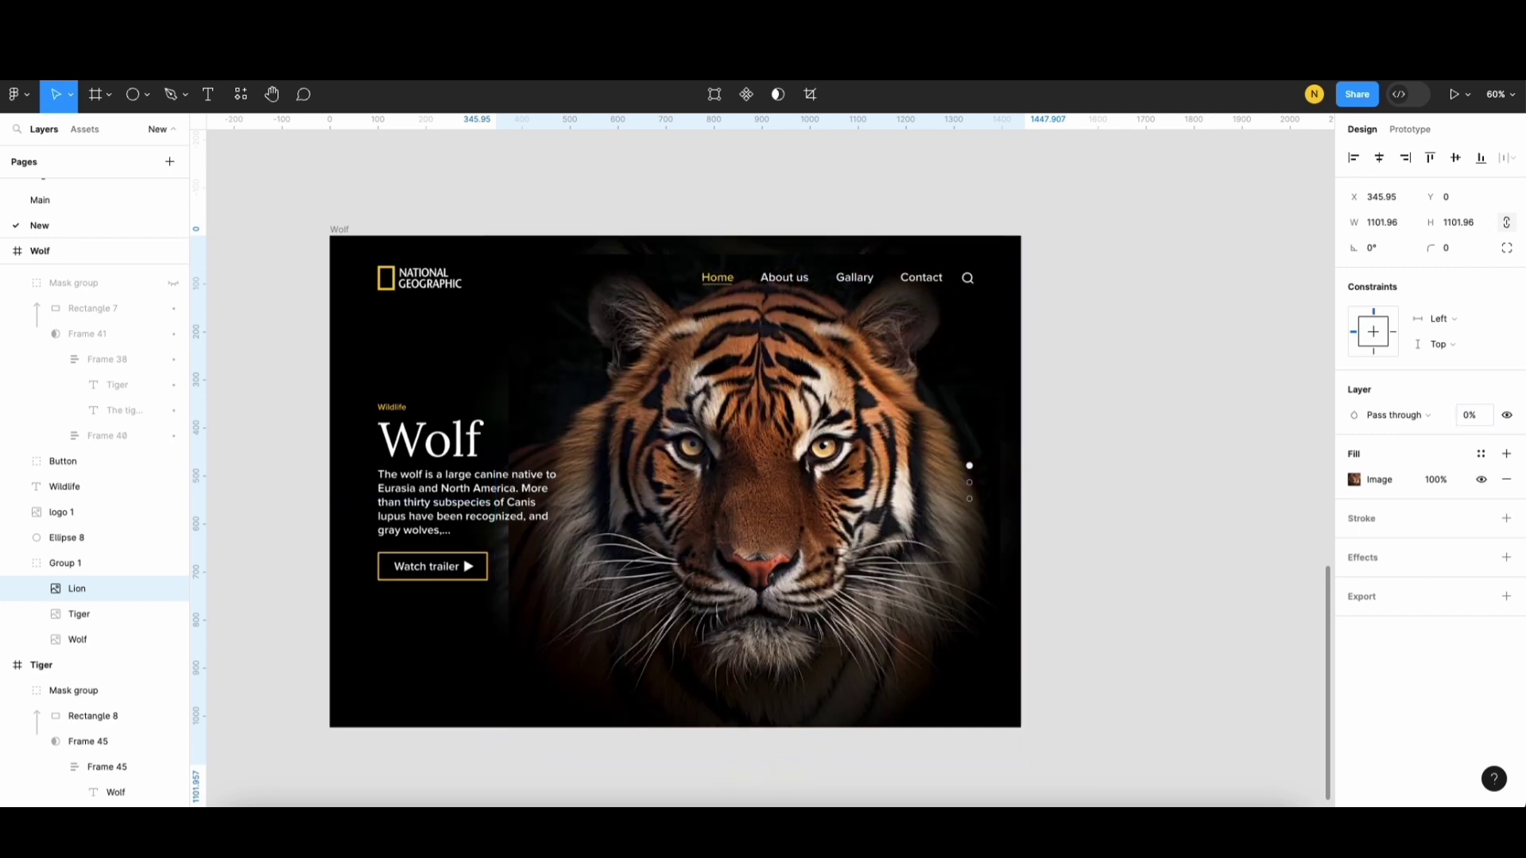
left_click(83, 614)
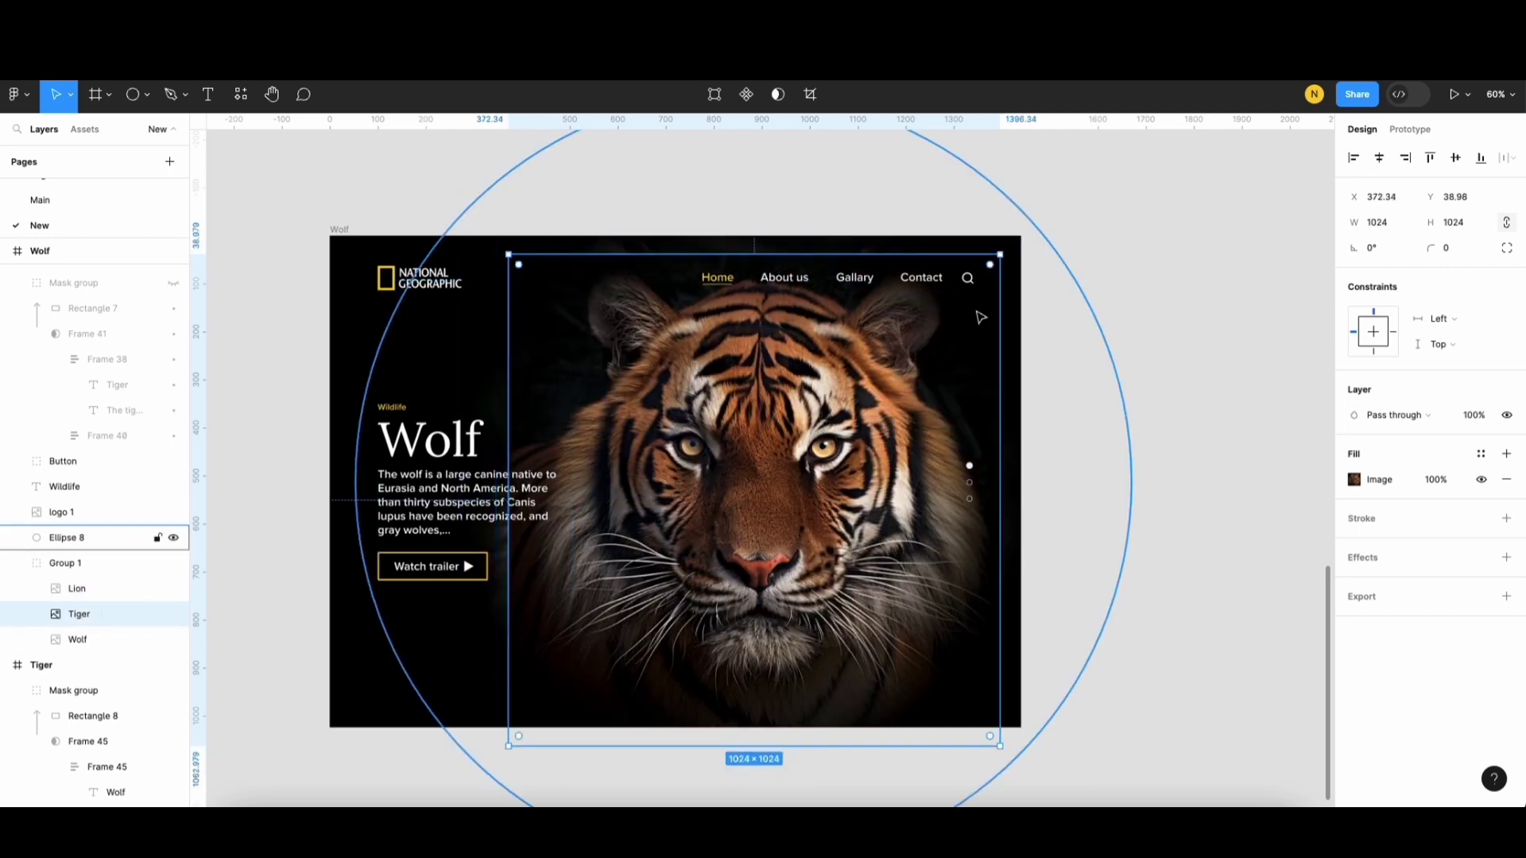
left_click_drag(1002, 253, 1034, 220)
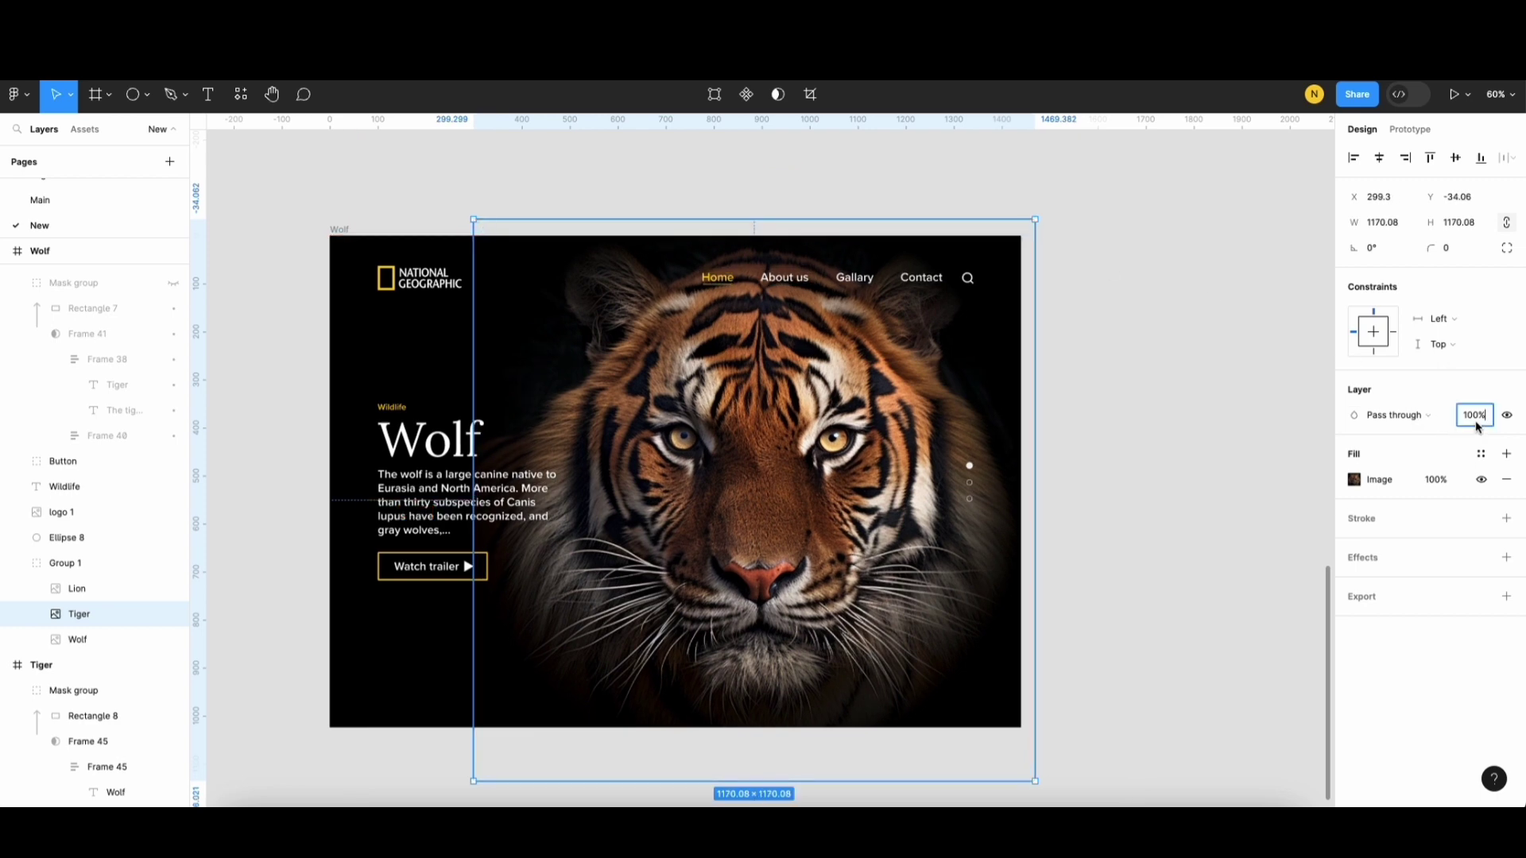
type("0")
left_click(1189, 487)
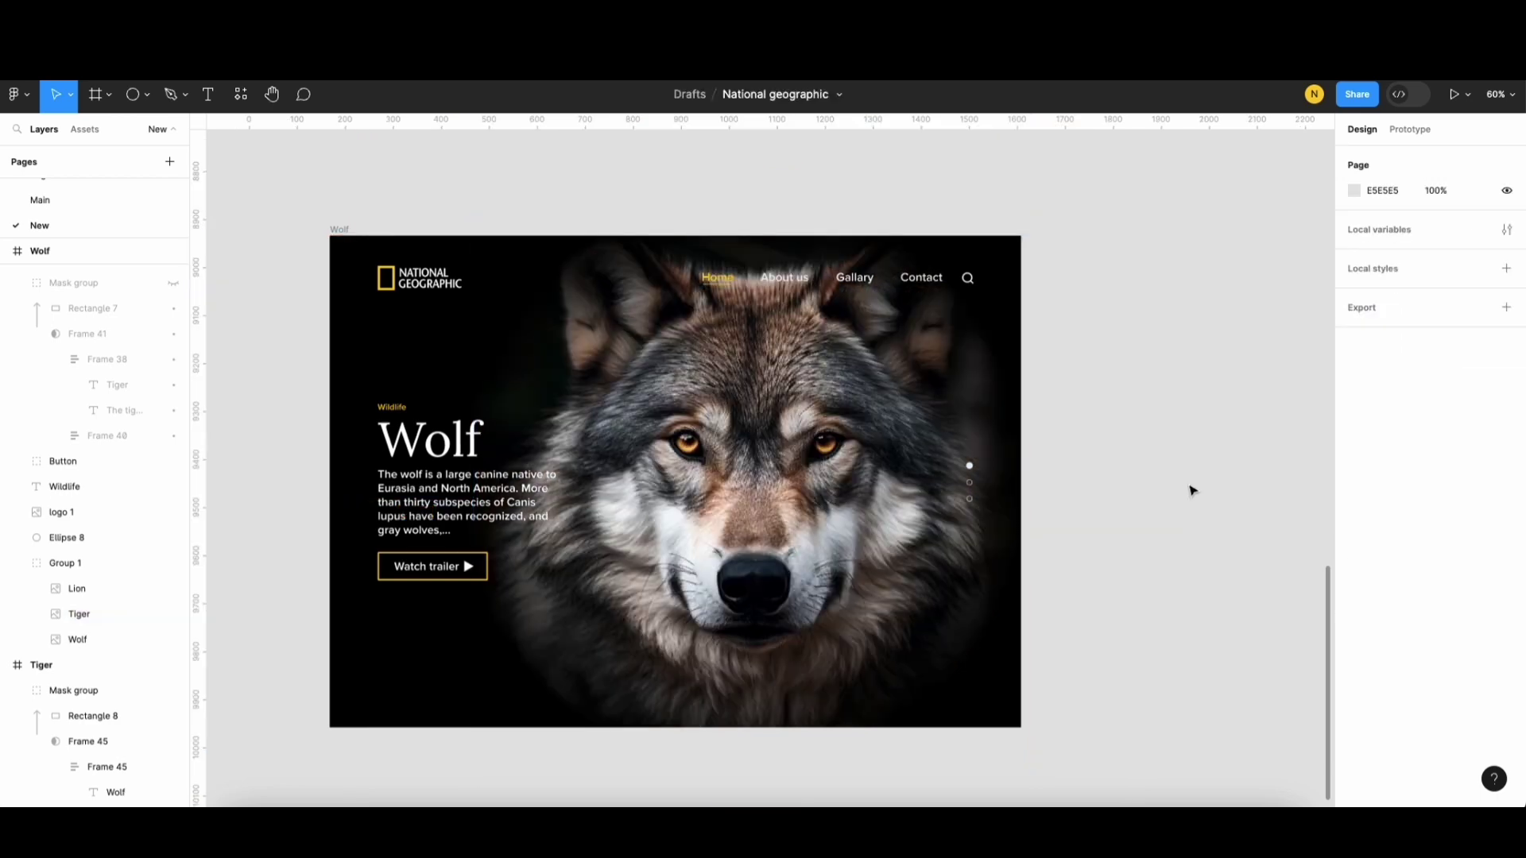
Step: Duplicate the Lion, Tiger and Wolf frames together as a second column beside the originals
scroll(1176, 494, "down", 10)
left_click_drag(1216, 357, 851, 458)
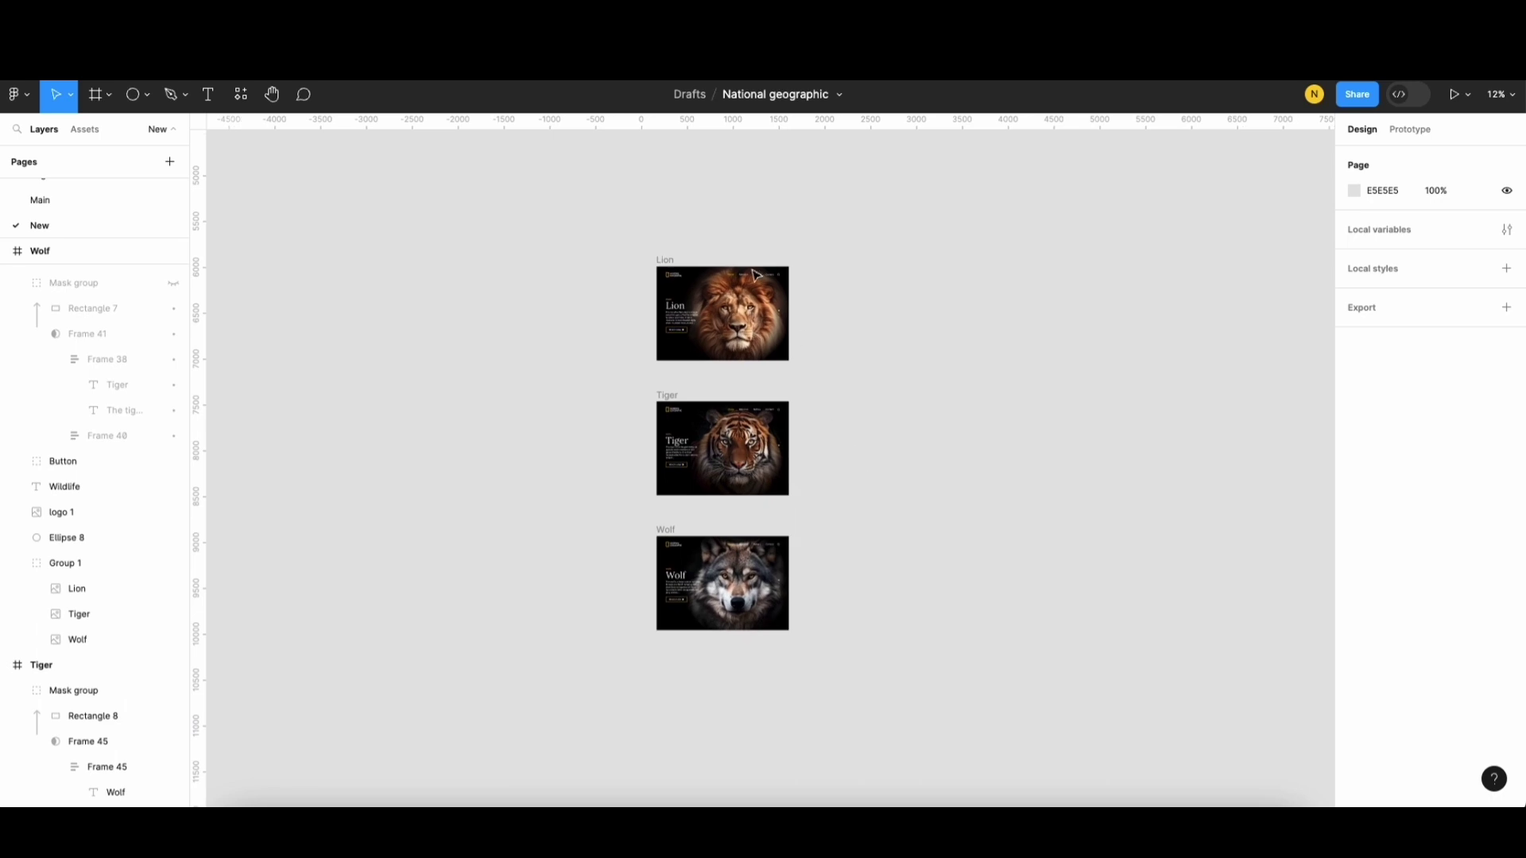
scroll(755, 318, "up", 5)
scroll(892, 300, "down", 2)
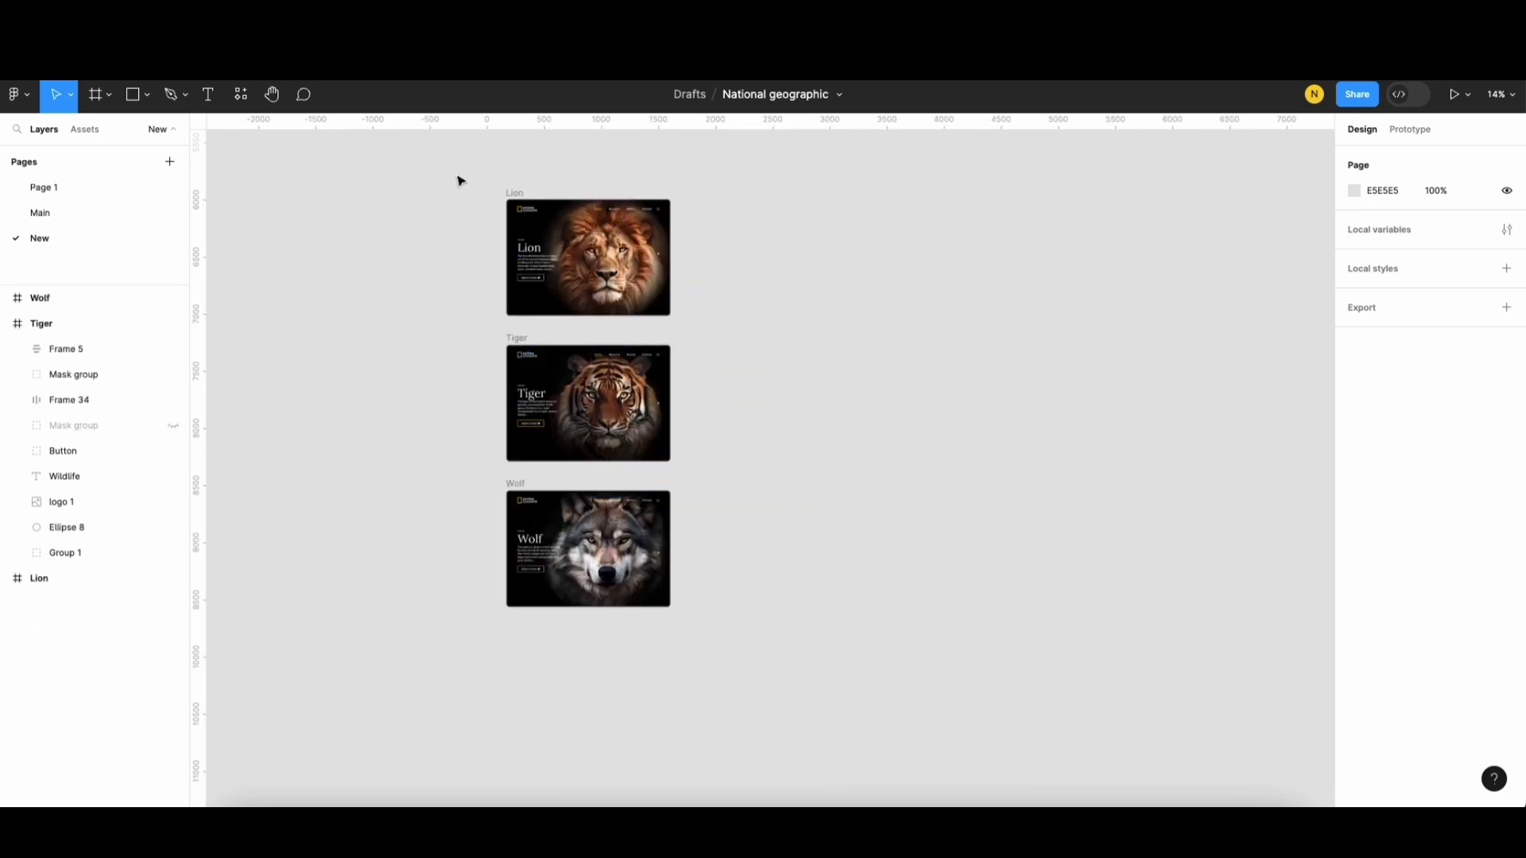
left_click_drag(461, 181, 729, 637)
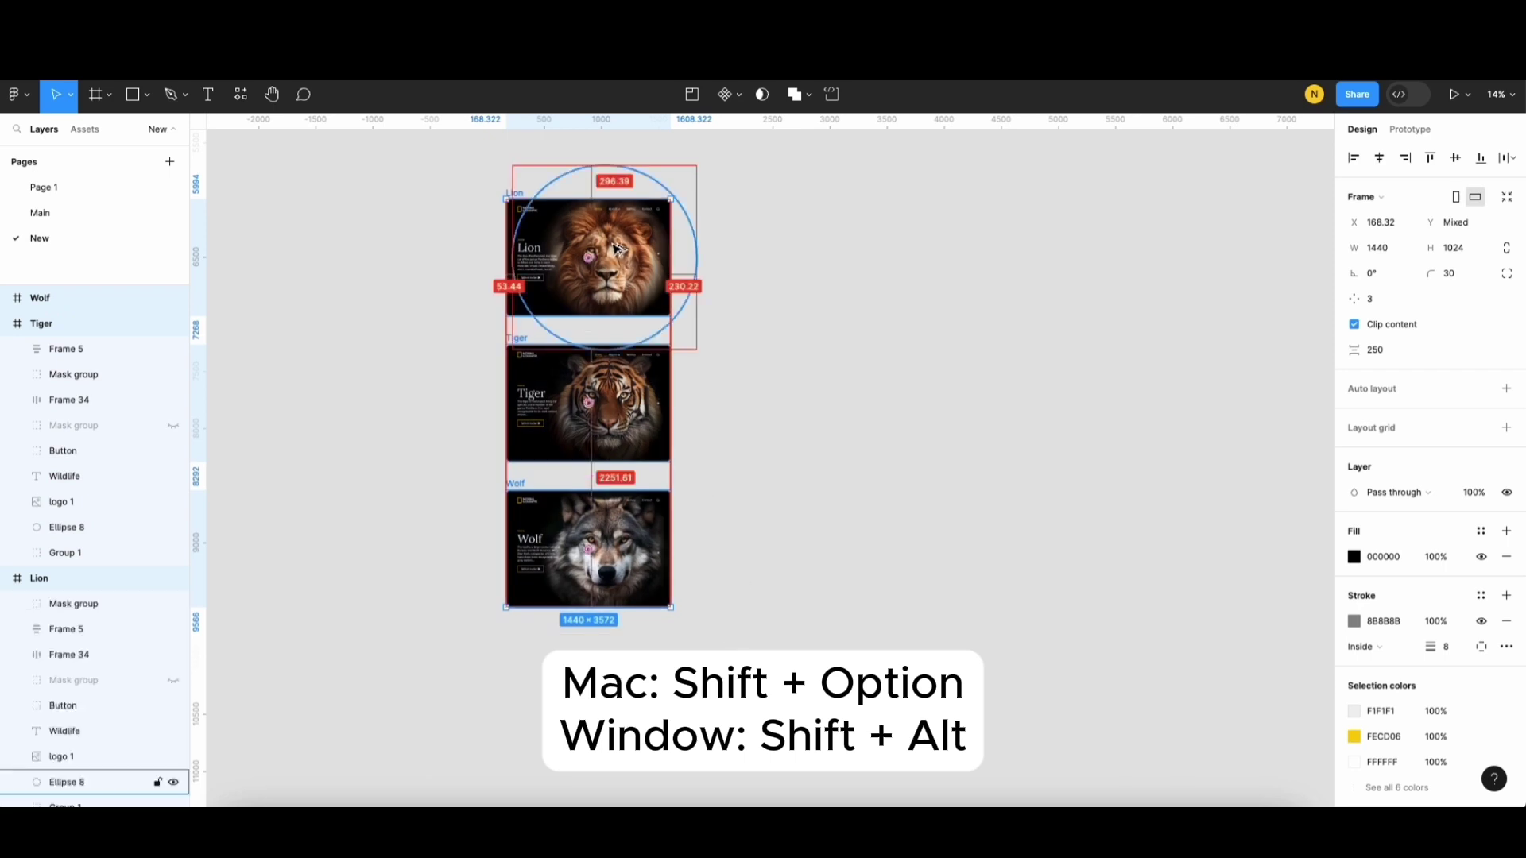
left_click_drag(616, 248, 831, 280)
left_click(968, 318)
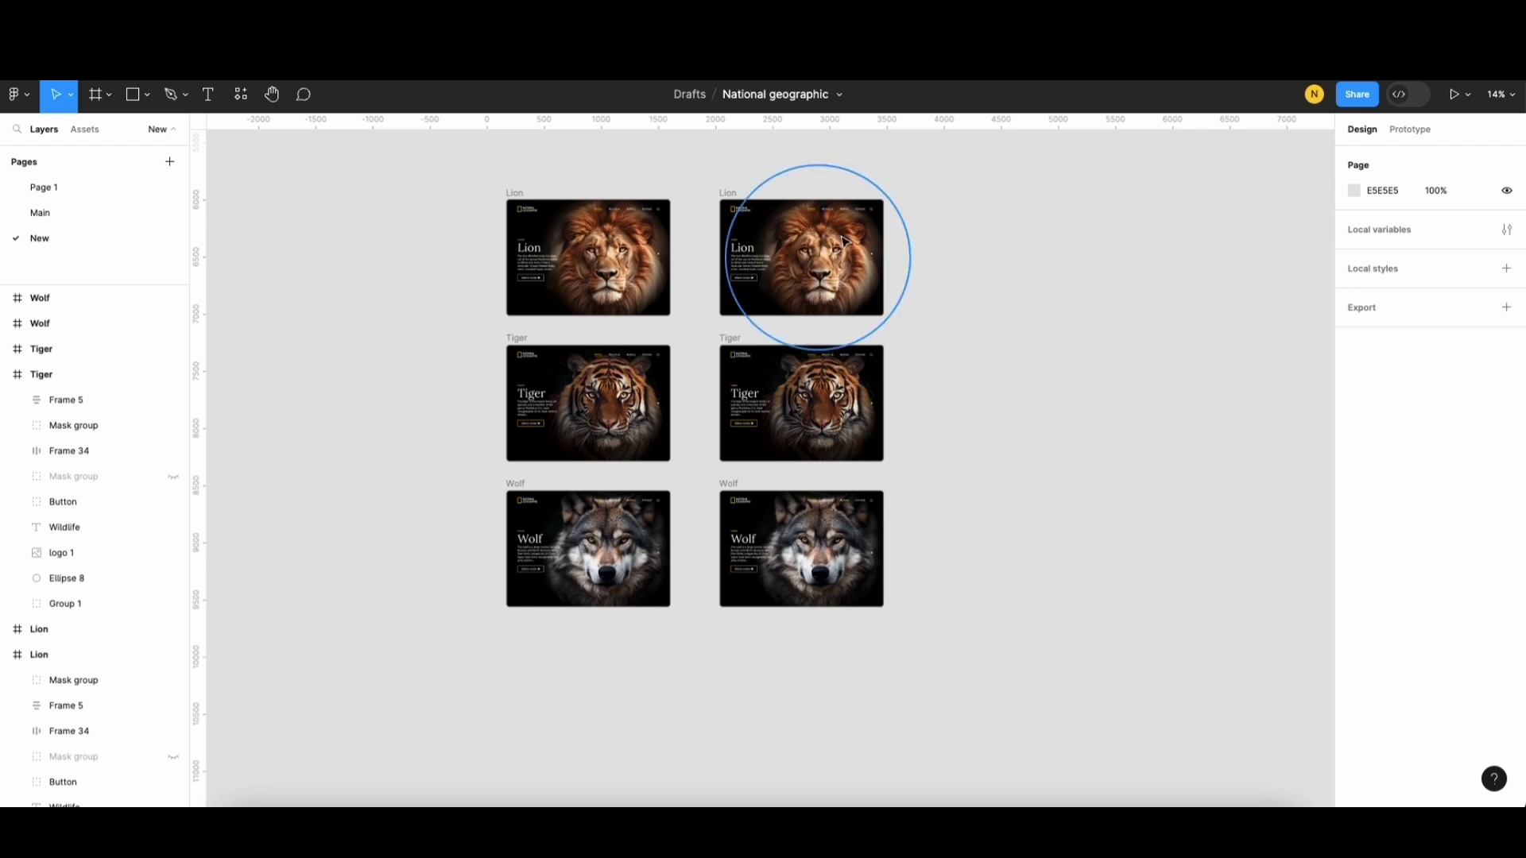
Step: Shrink the Lion image in the duplicated Lion frame proportionally about its centre to about 1232 × 1232
scroll(814, 255, "up", 10)
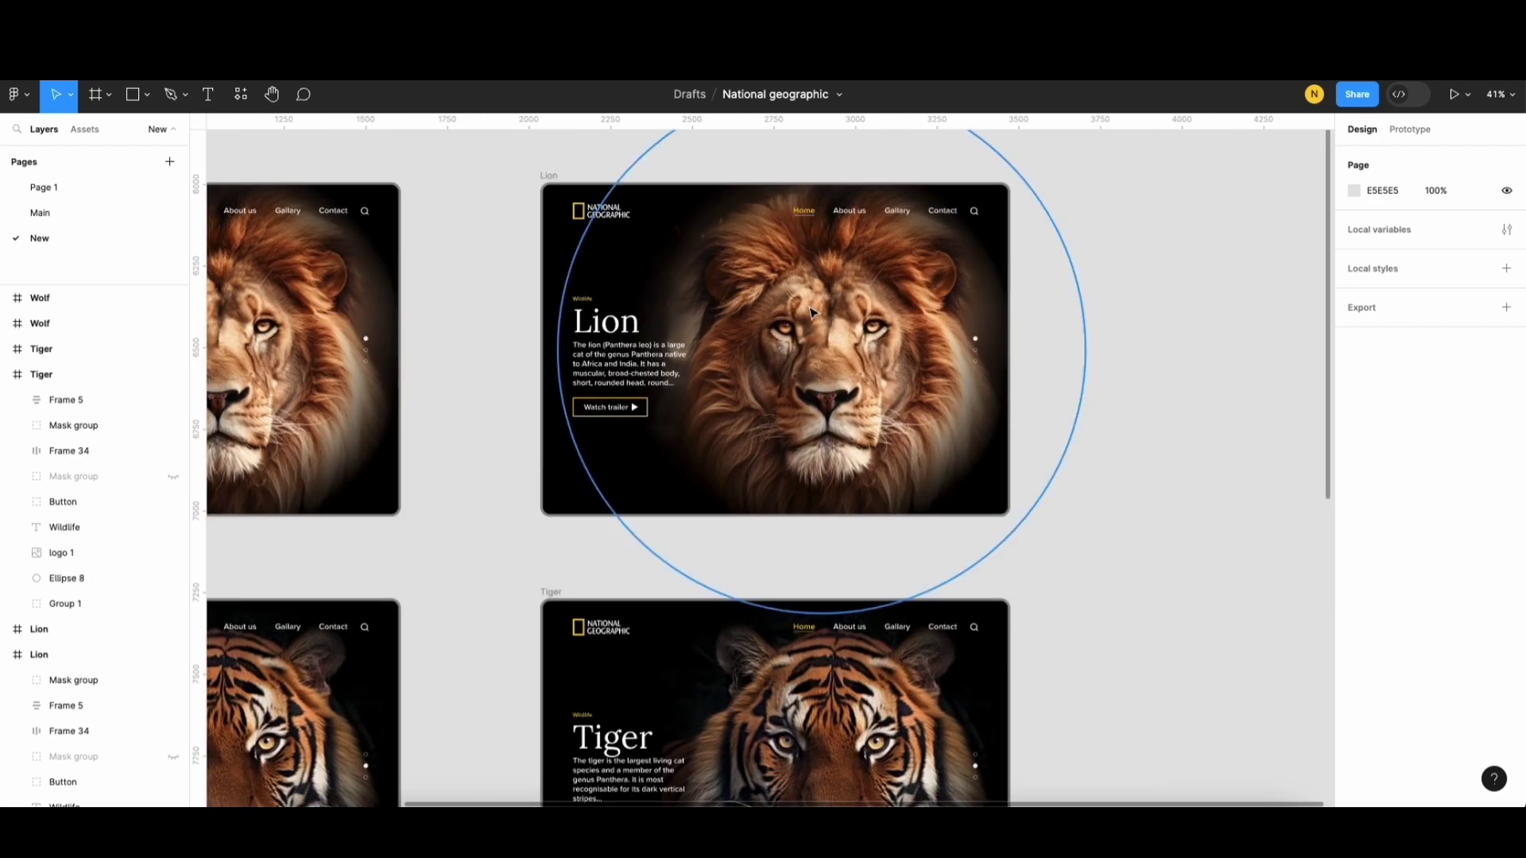
left_click(812, 312)
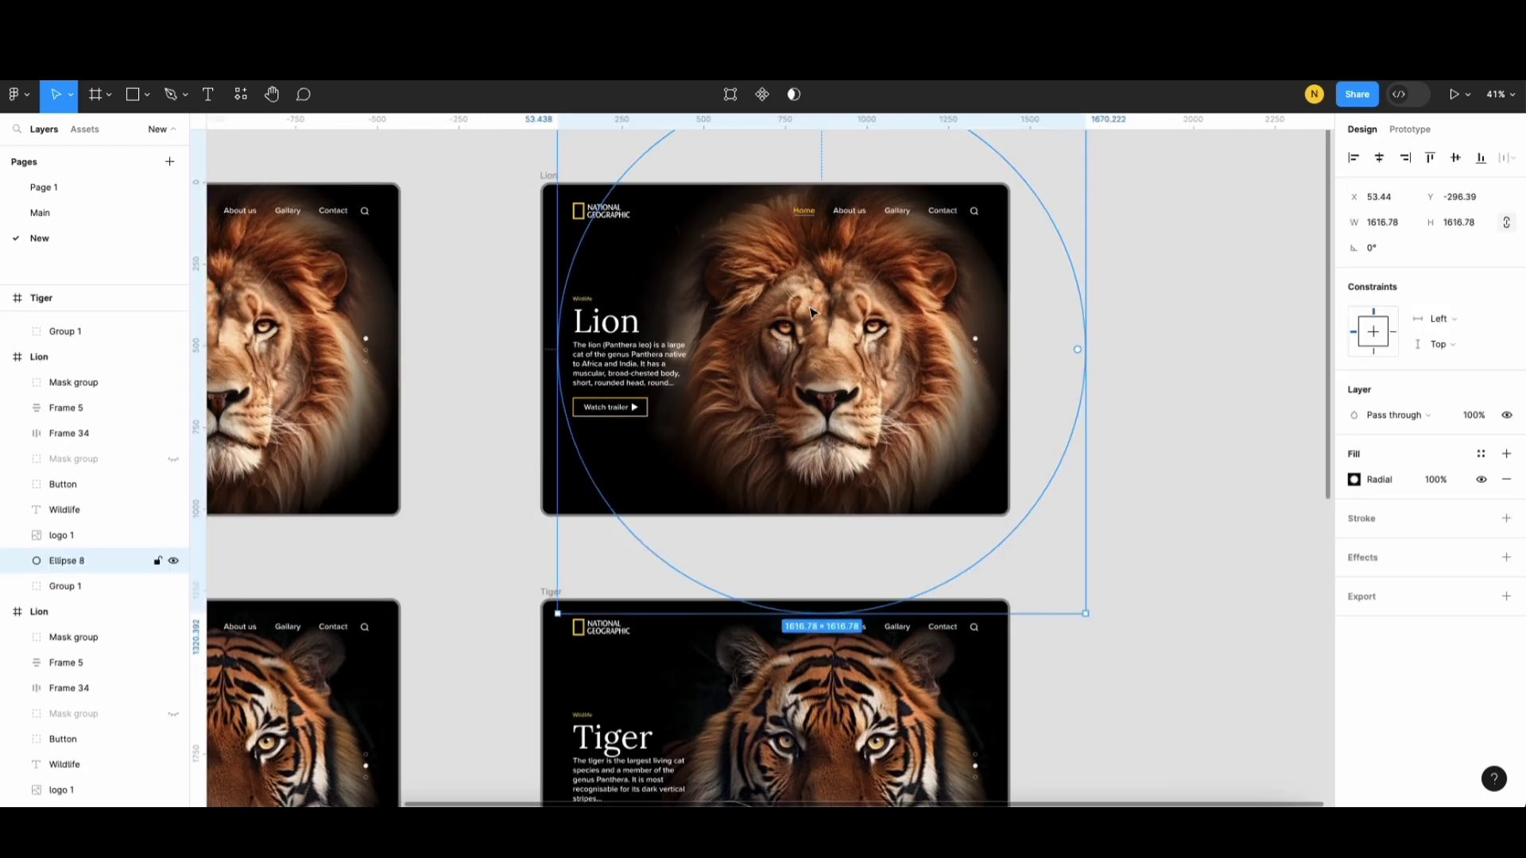
left_click(17, 588)
left_click(76, 611)
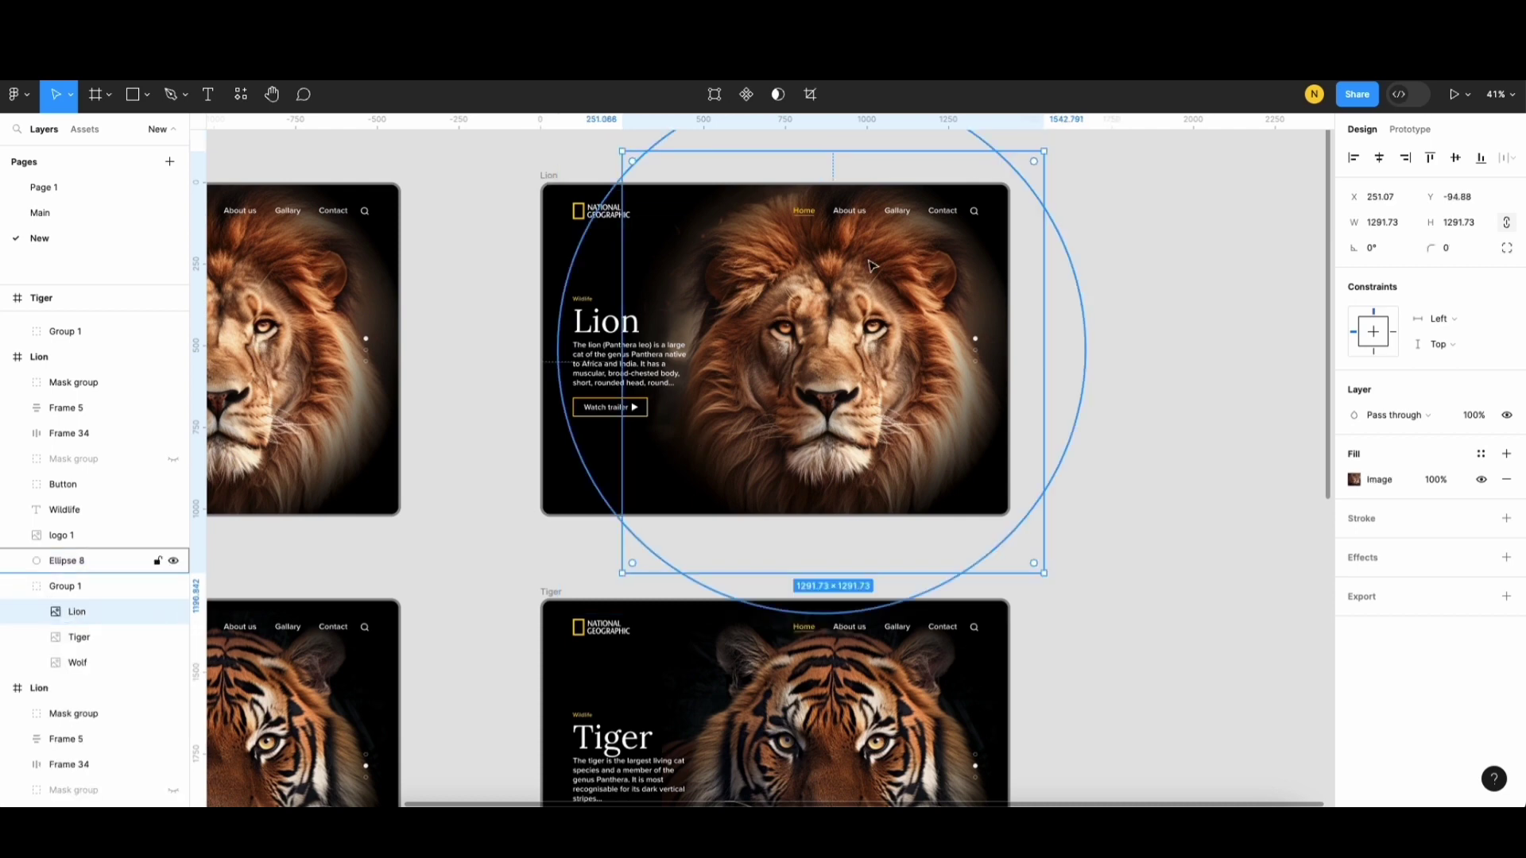
left_click_drag(1044, 149, 1029, 161)
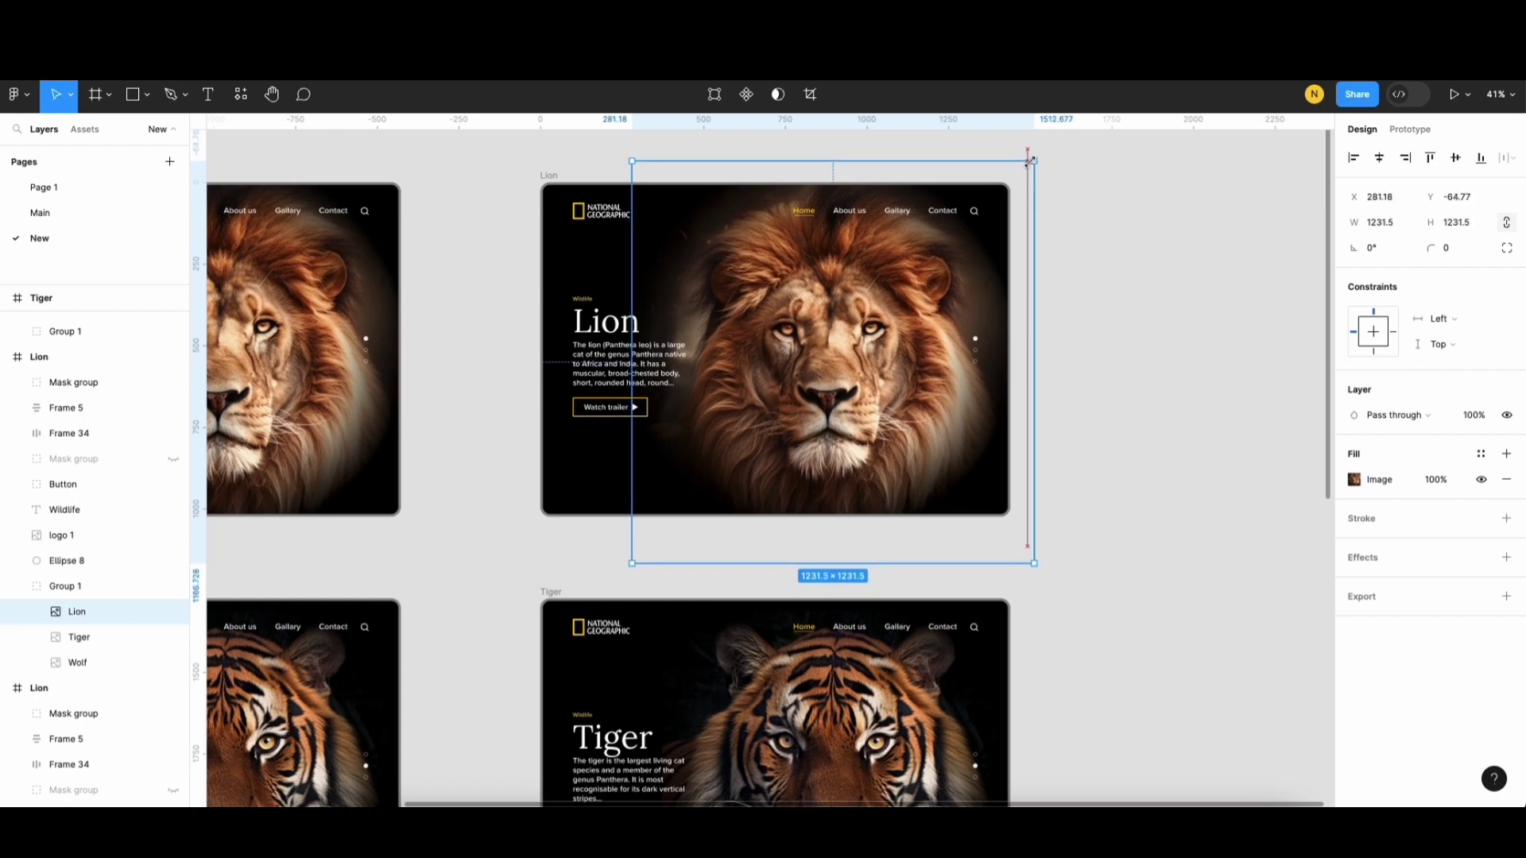
left_click(1079, 560)
Step: Scale the Tiger image in the duplicated Tiger frame proportionally about its centre to about 990 × 990
scroll(1079, 561, "down", 5)
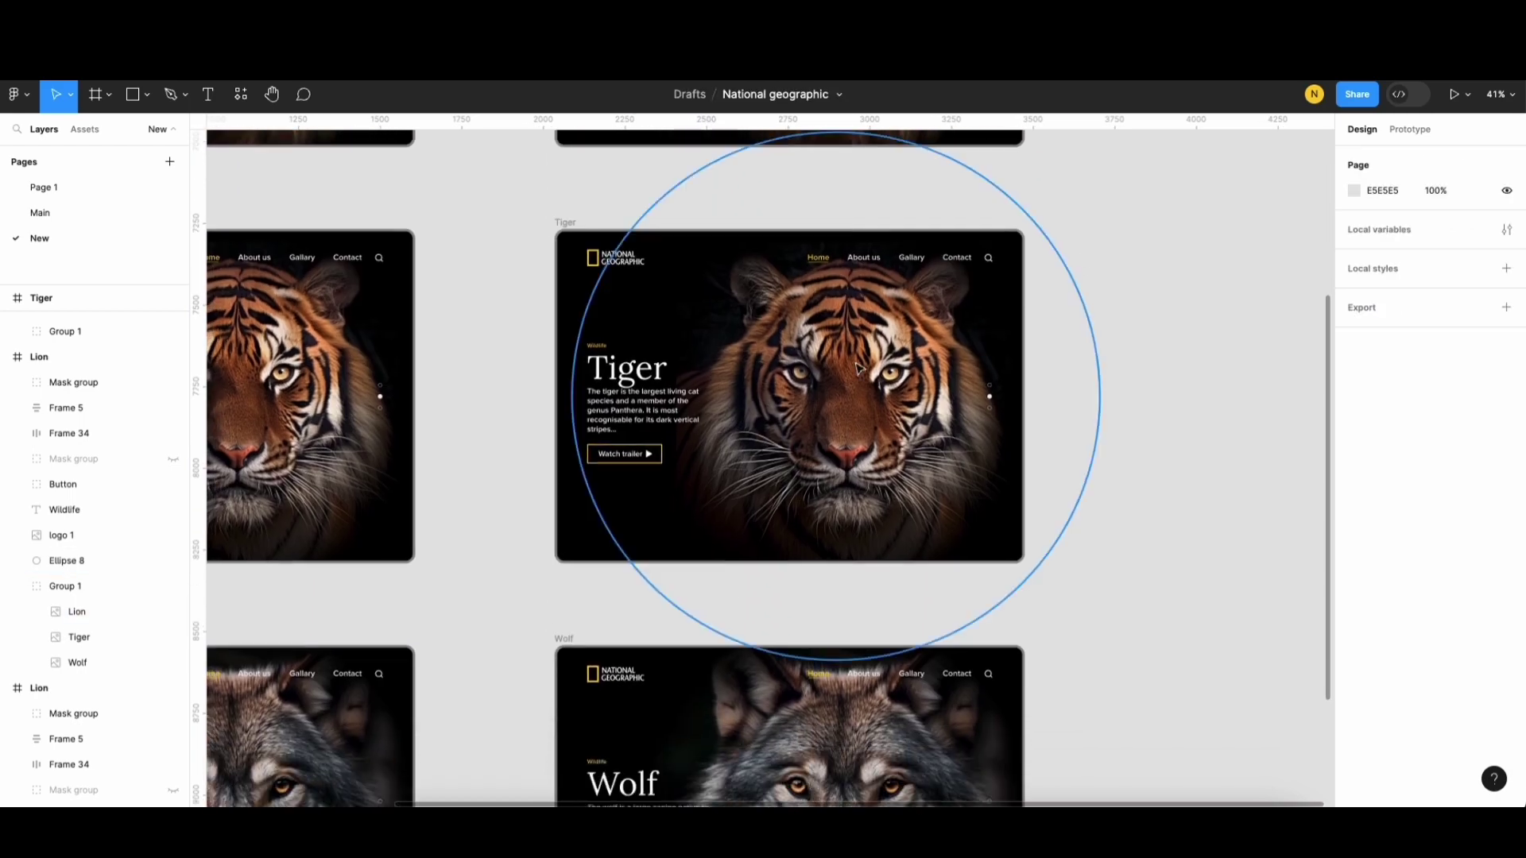
left_click(1080, 561)
left_click(78, 400)
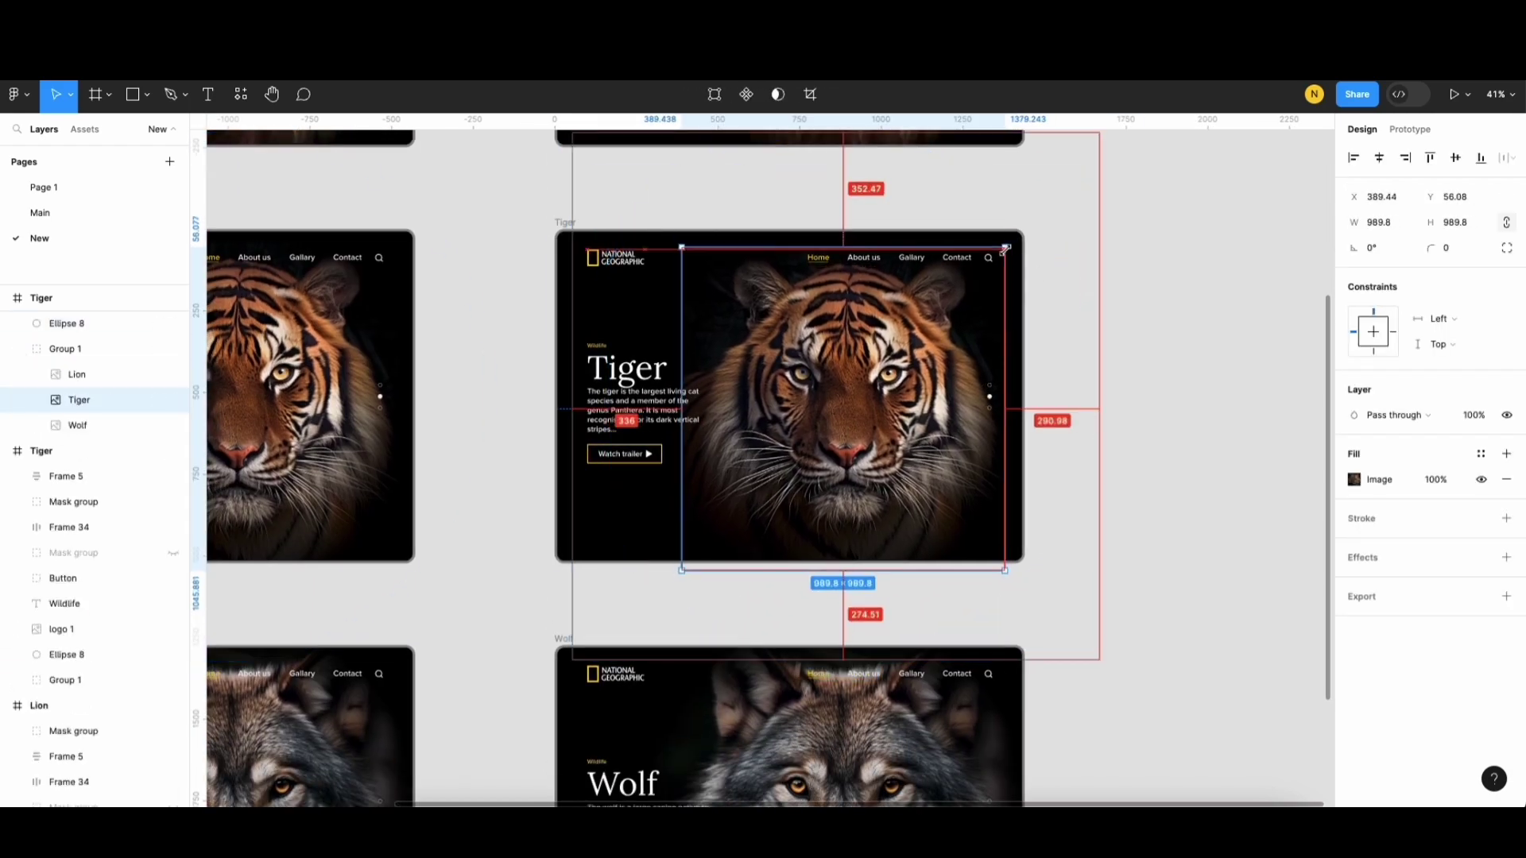
left_click(1093, 354)
Step: Scale the Wolf image inside Group 1 of the duplicated Wolf frame slightly and proportionally about its centre
scroll(1093, 355, "down", 5)
scroll(73, 307, "up", 5)
left_click(73, 301)
left_click(68, 528)
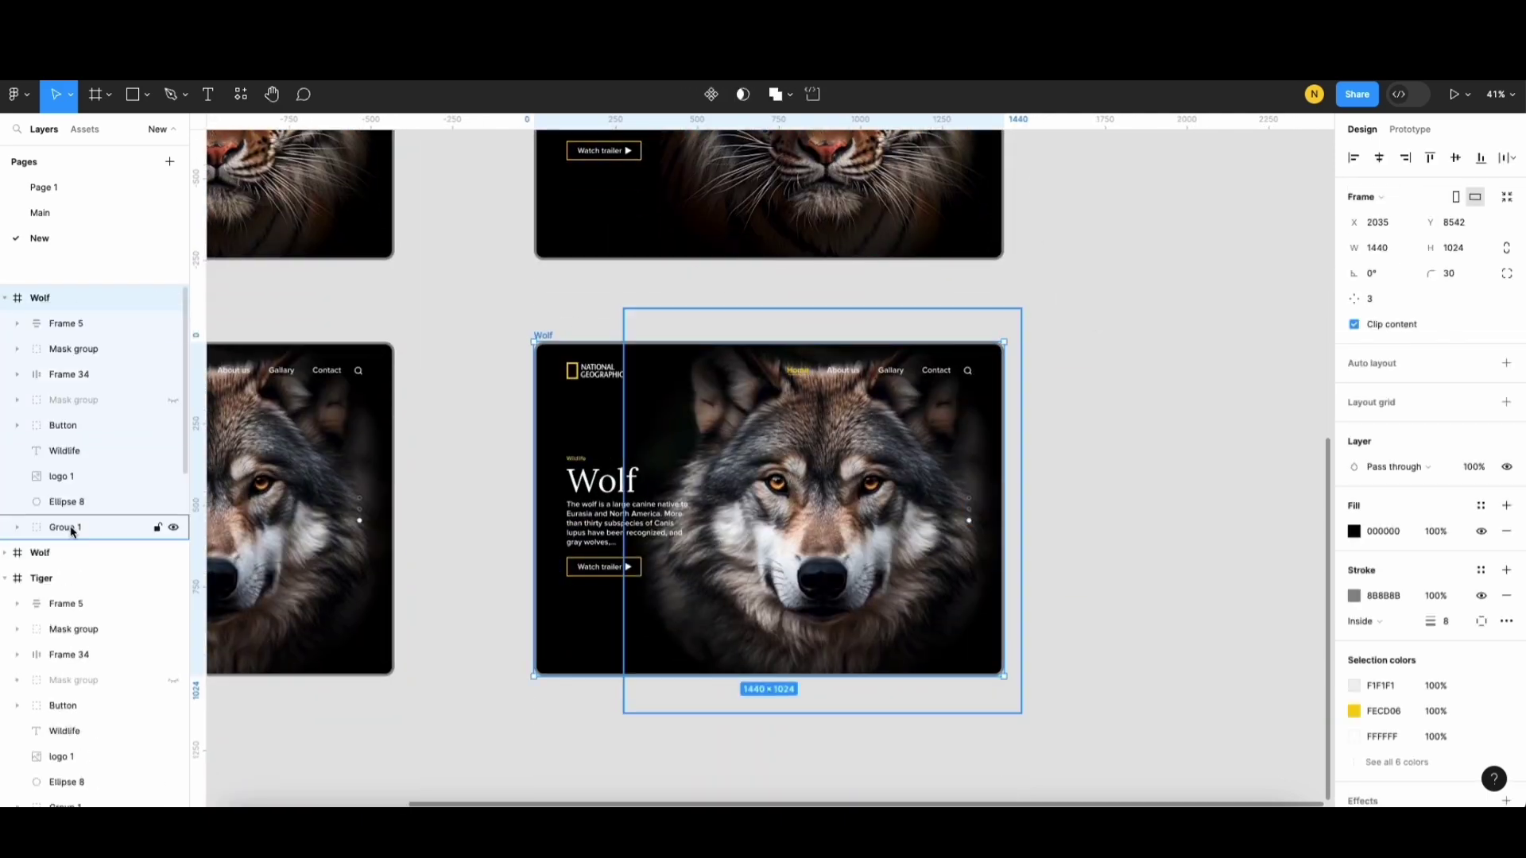
left_click(68, 603)
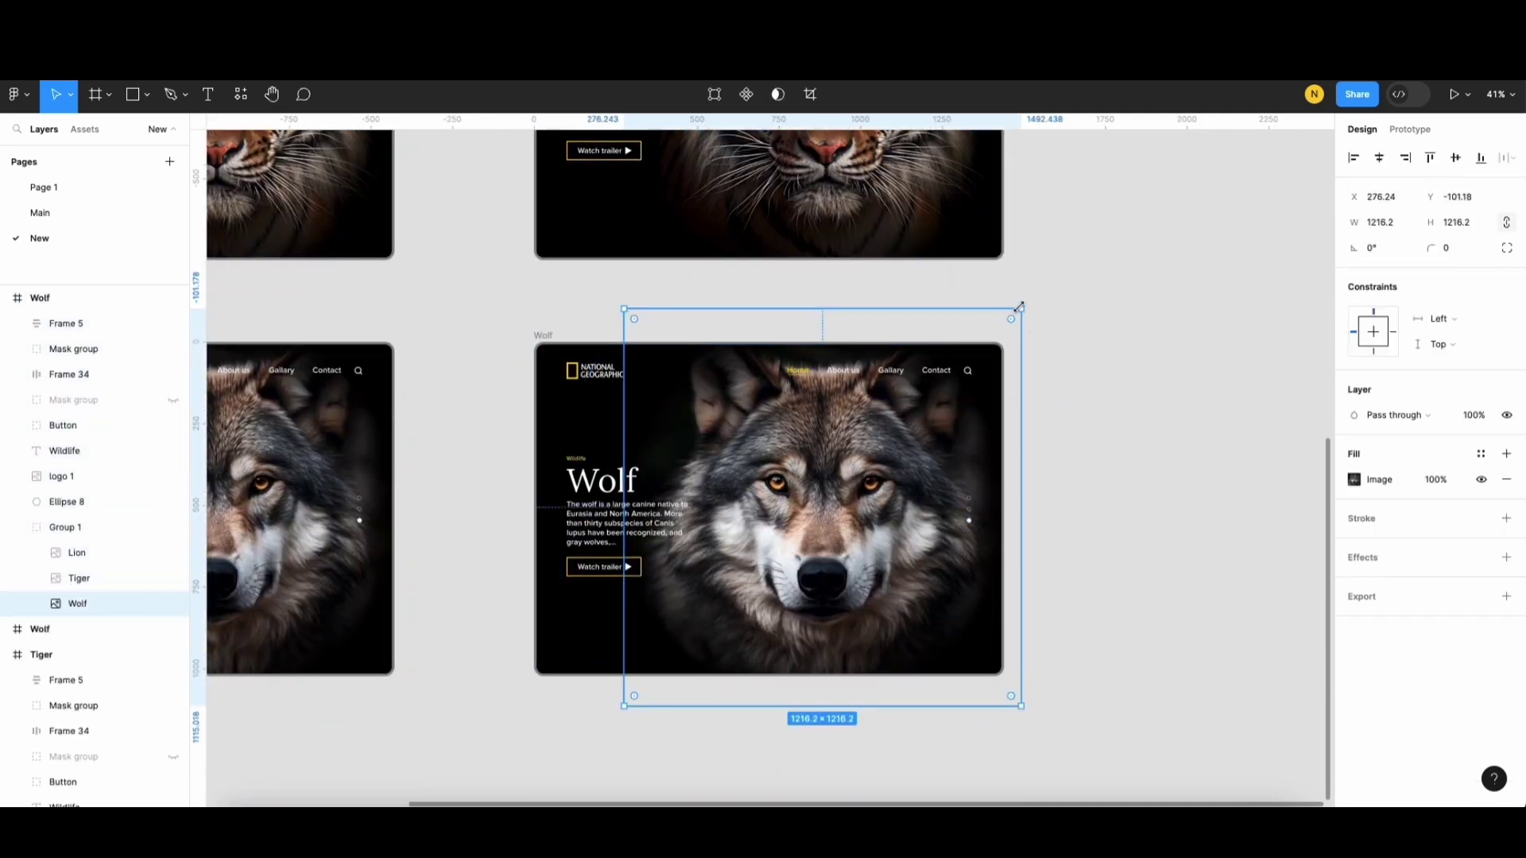
left_click(1106, 350)
scroll(1107, 351, "down", 5)
scroll(681, 307, "up", 2)
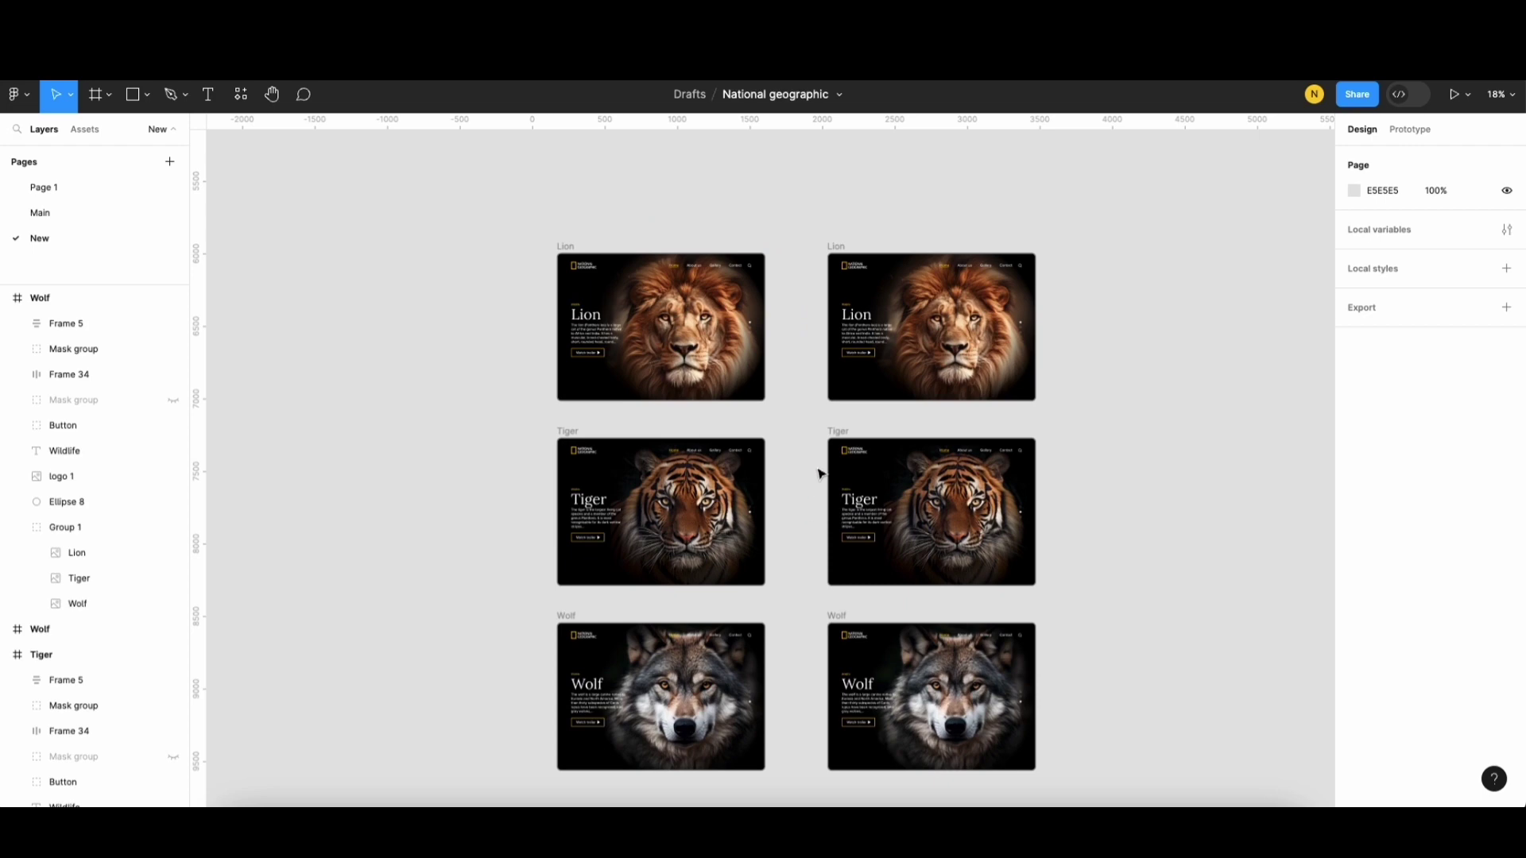
Step: Link the original Lion frame to its duplicate with an After delay prototype trigger of 1 ms
left_click(567, 247)
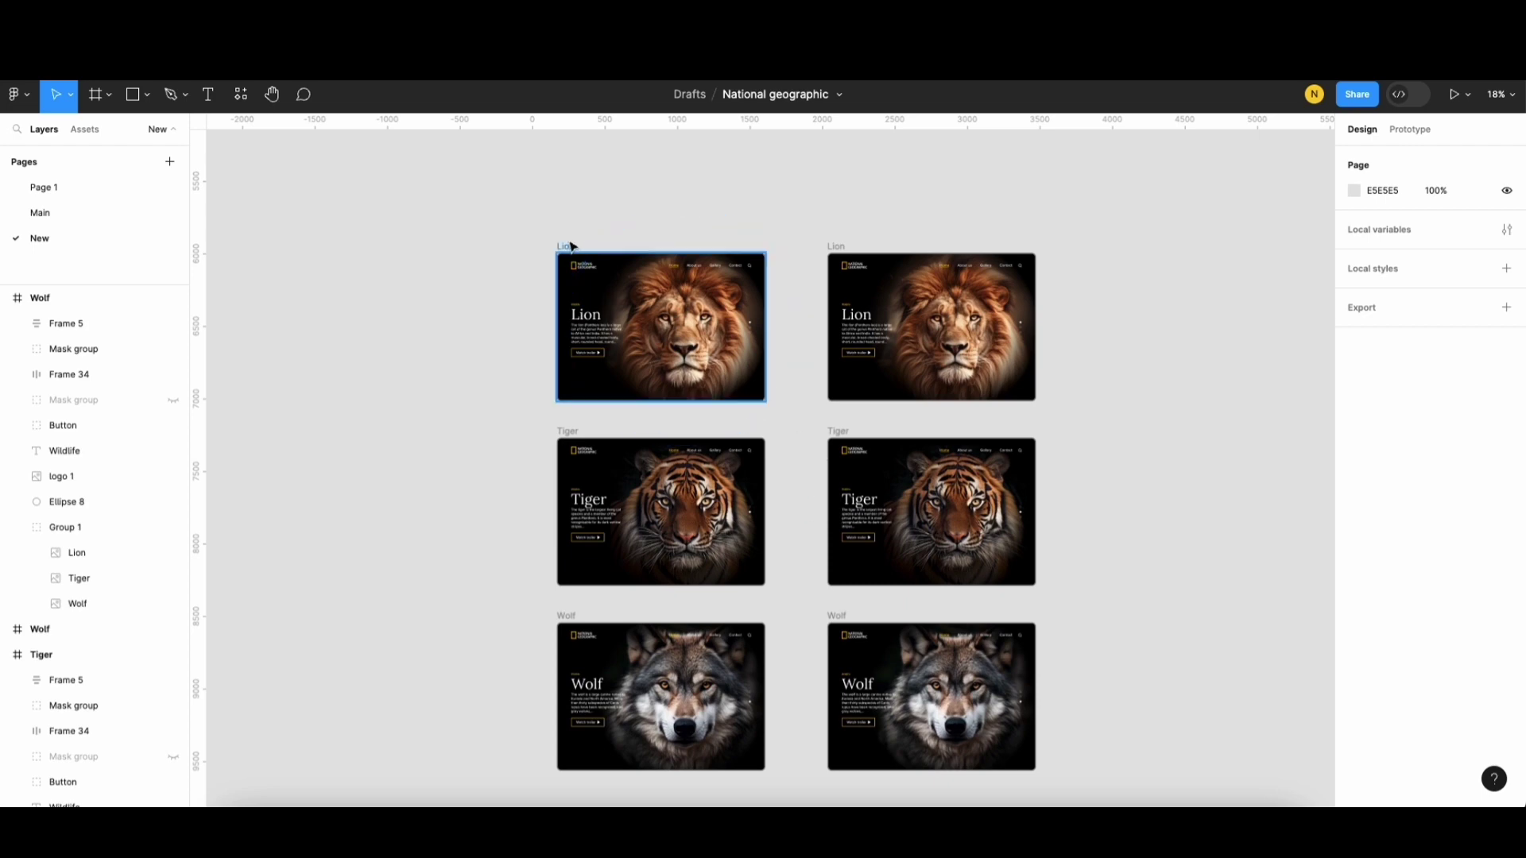
left_click(1408, 129)
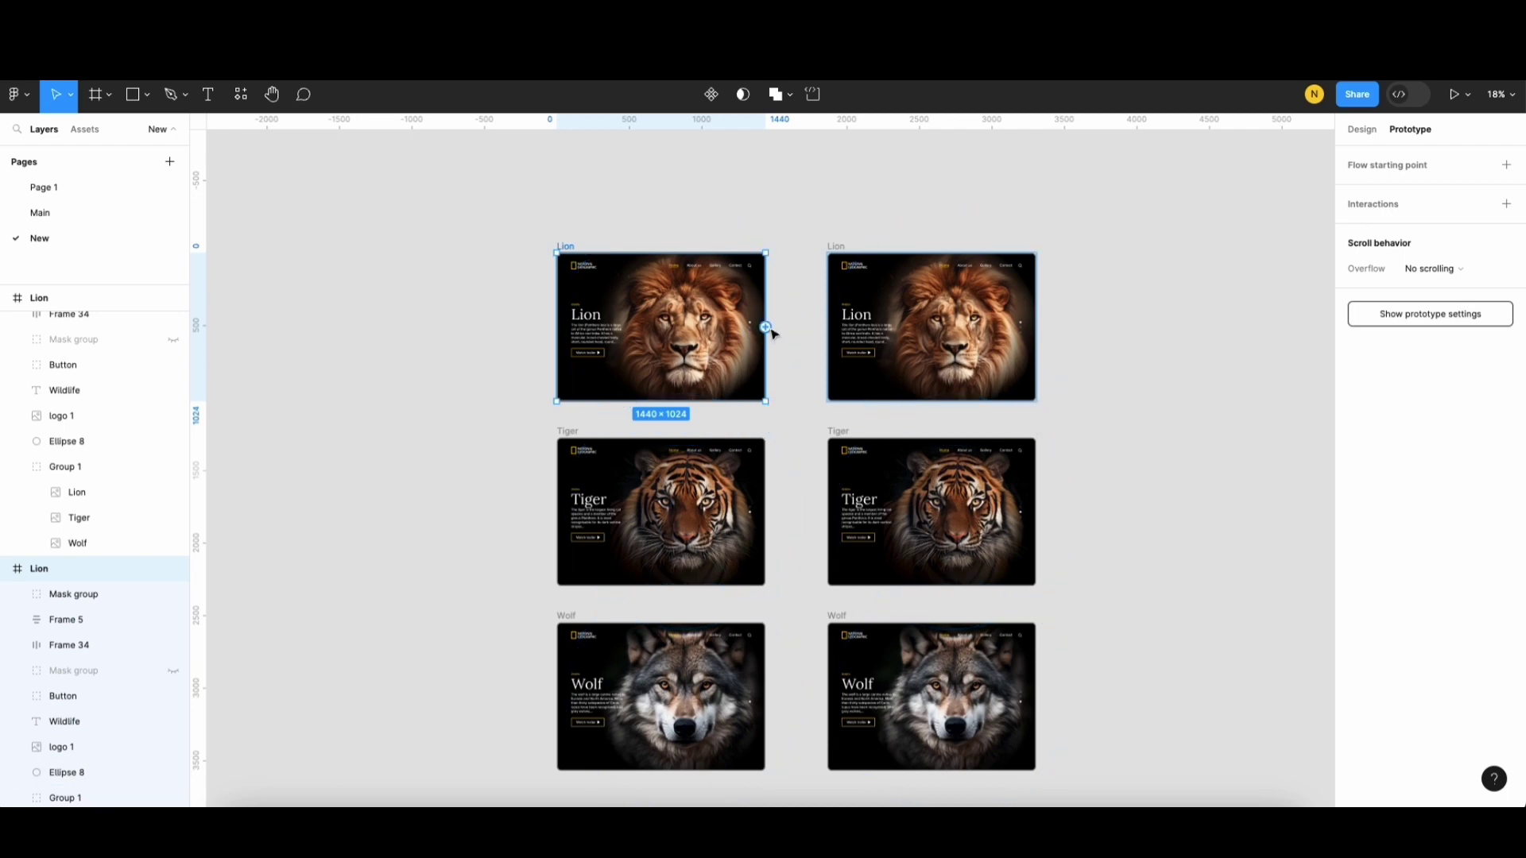
left_click_drag(767, 328, 822, 331)
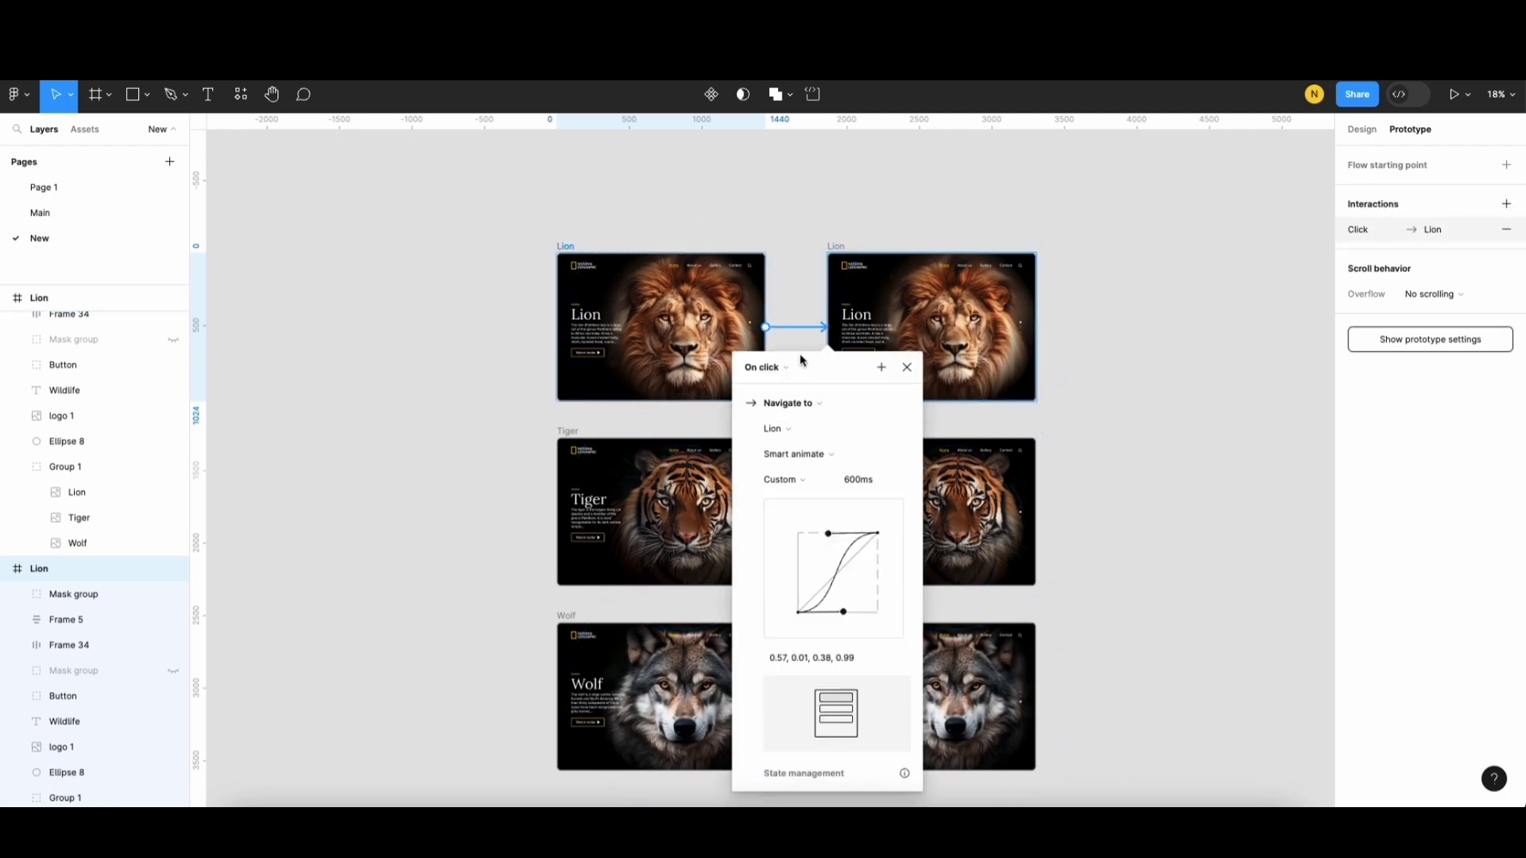
left_click(773, 368)
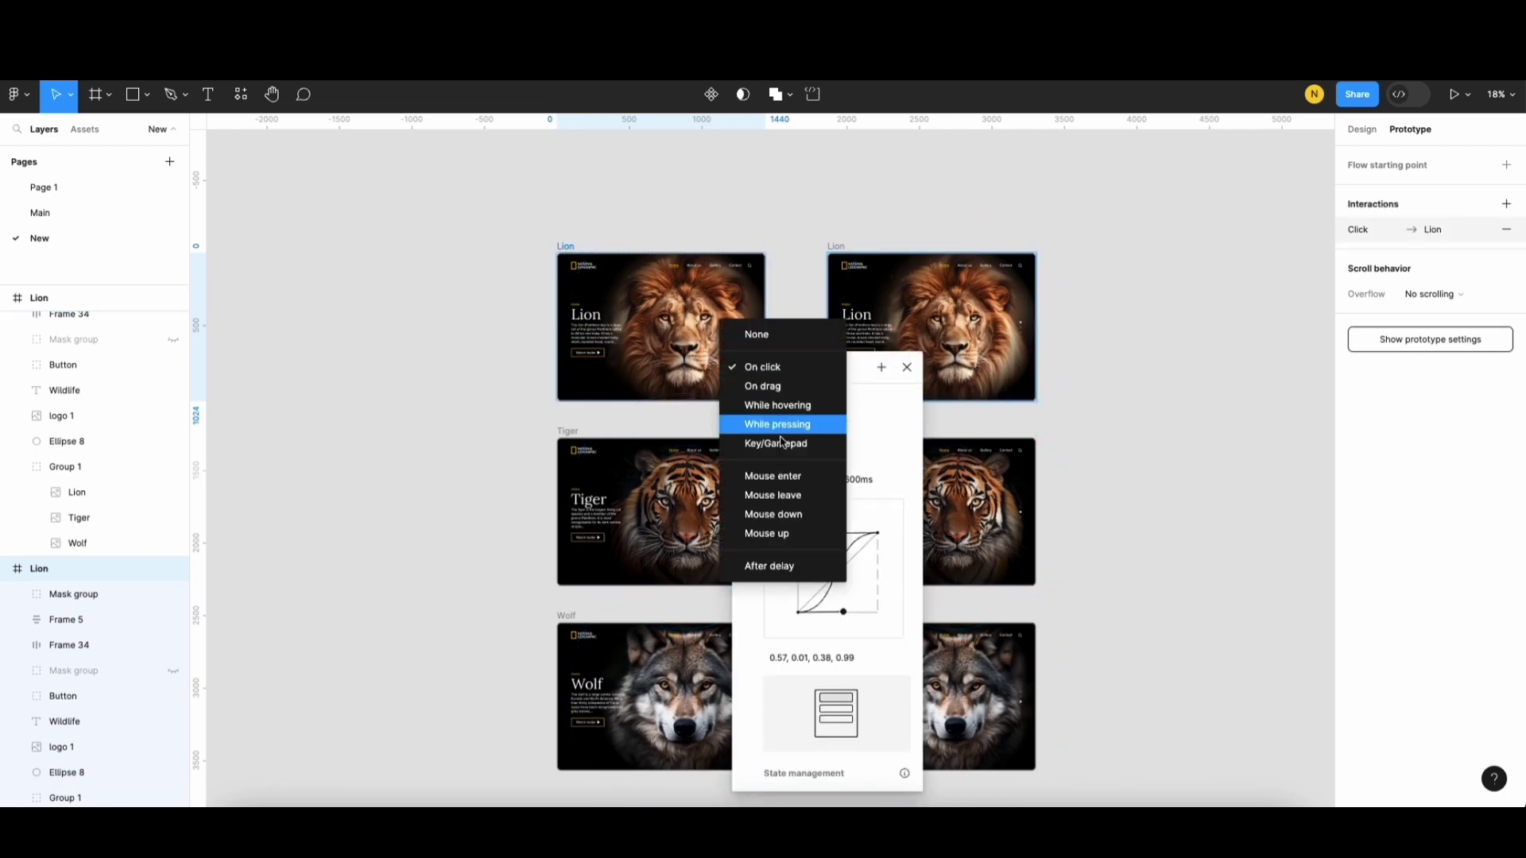
left_click(785, 561)
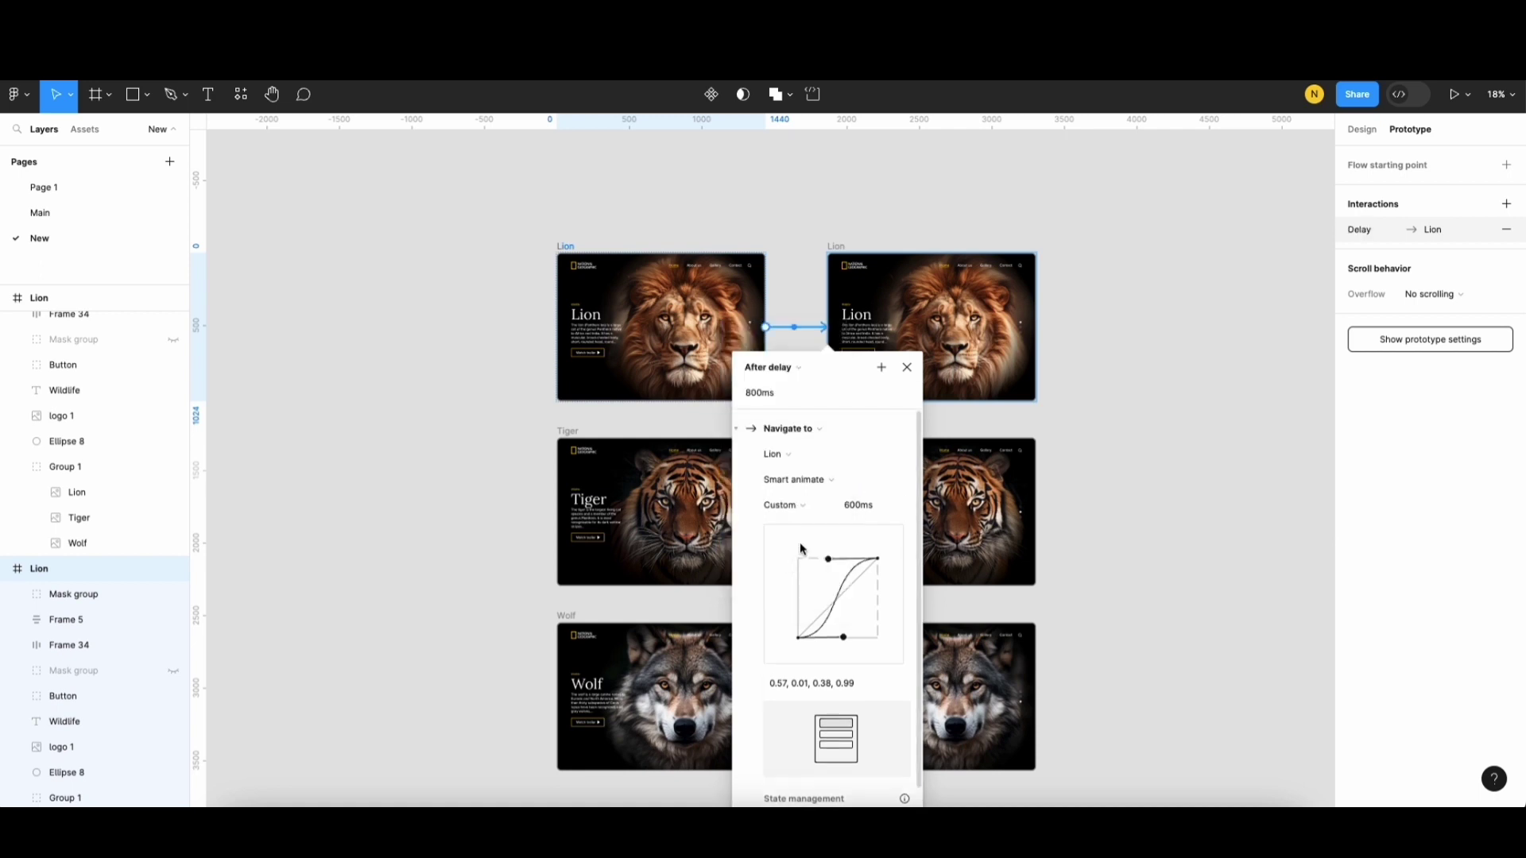
left_click(786, 392)
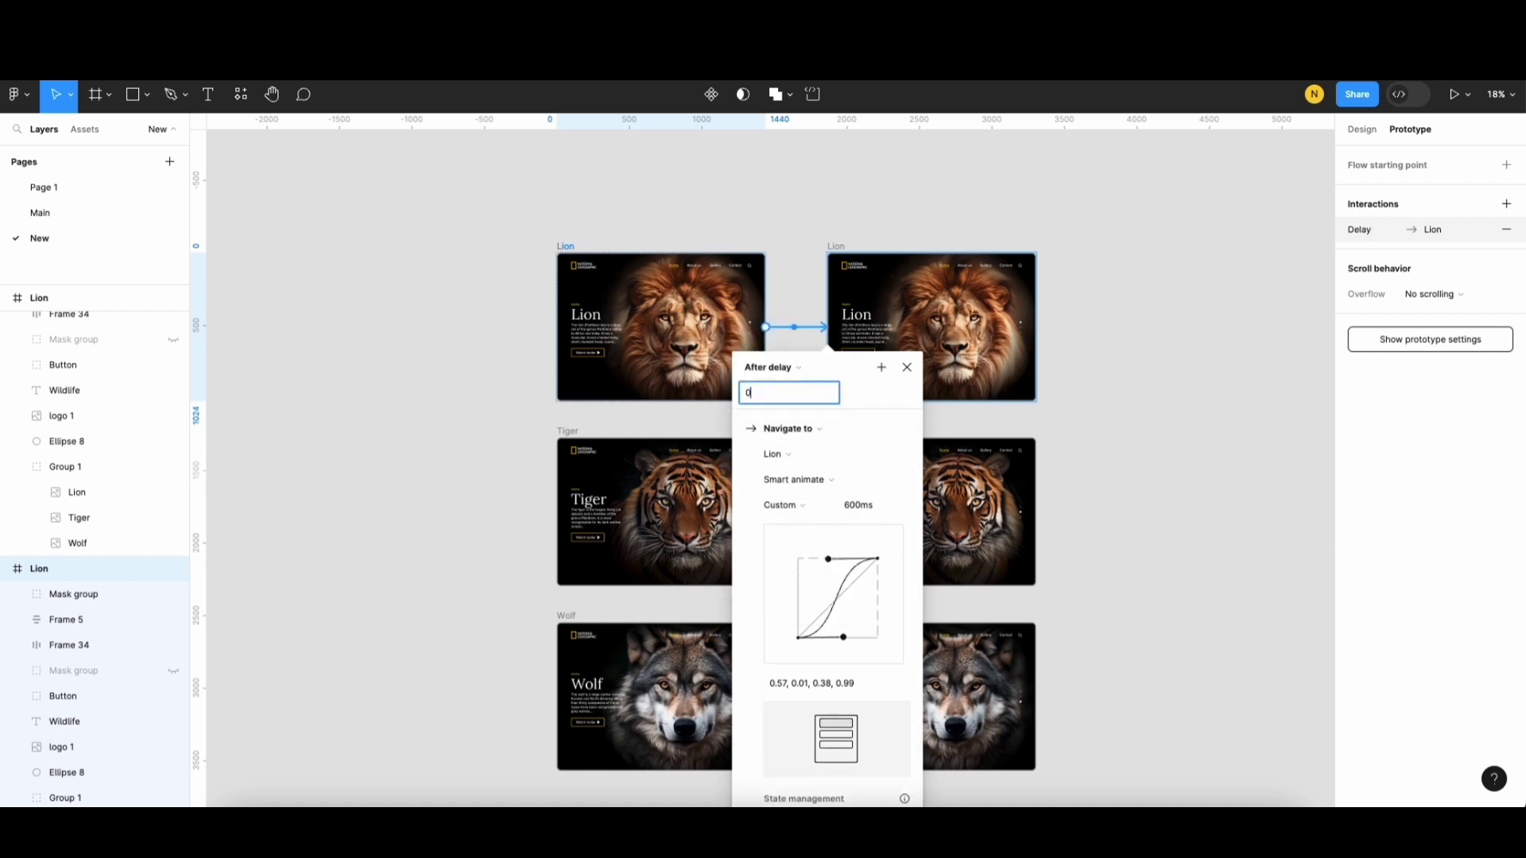
type("0")
key("Return")
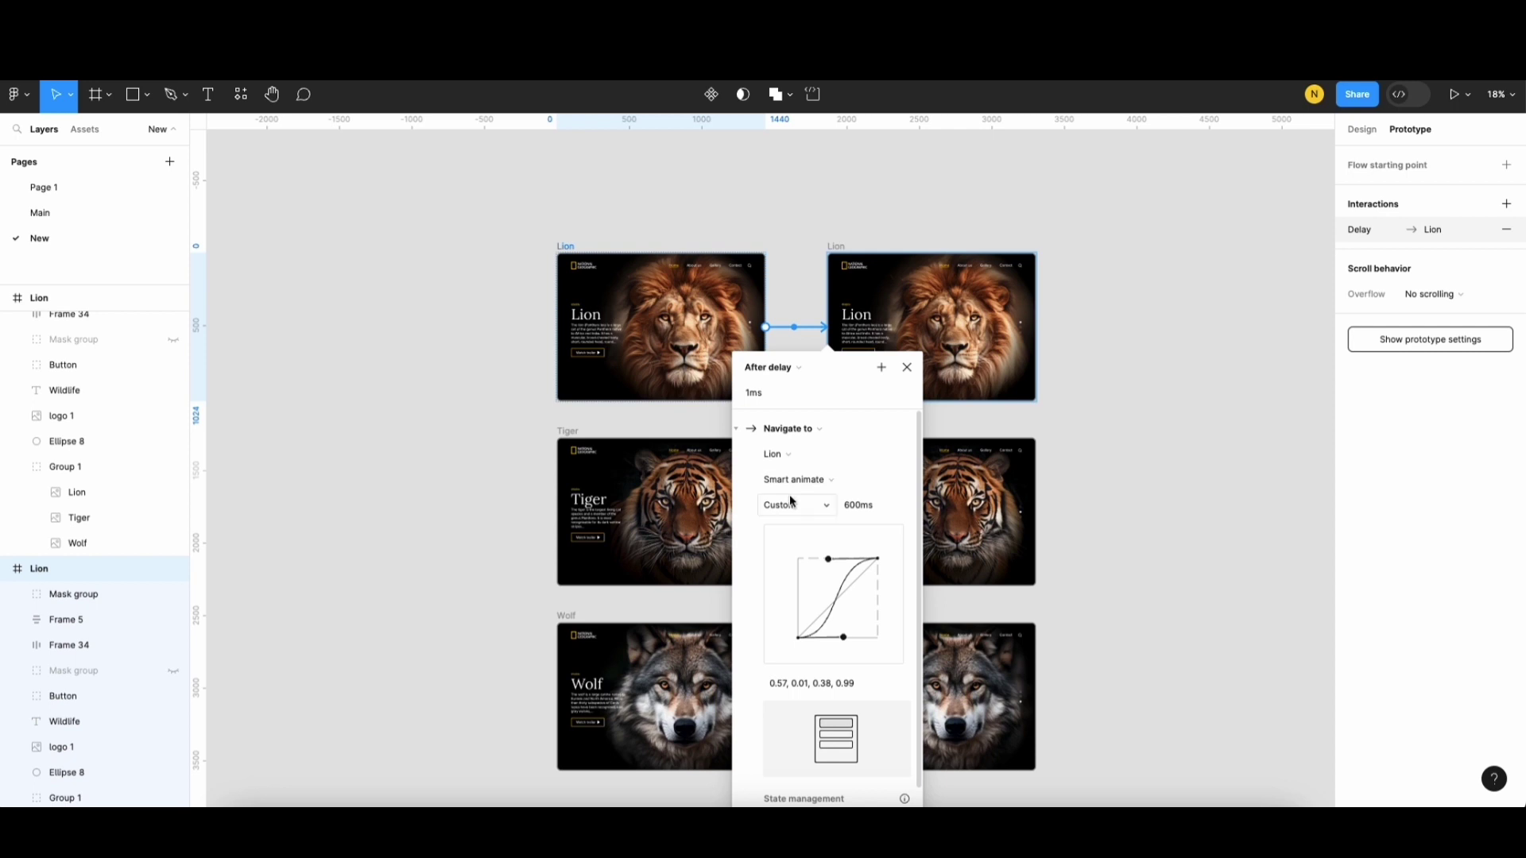
Step: Set the Lion-to-Lion smart animate transition to Linear easing with a 6000 ms duration
left_click(783, 506)
left_click(797, 248)
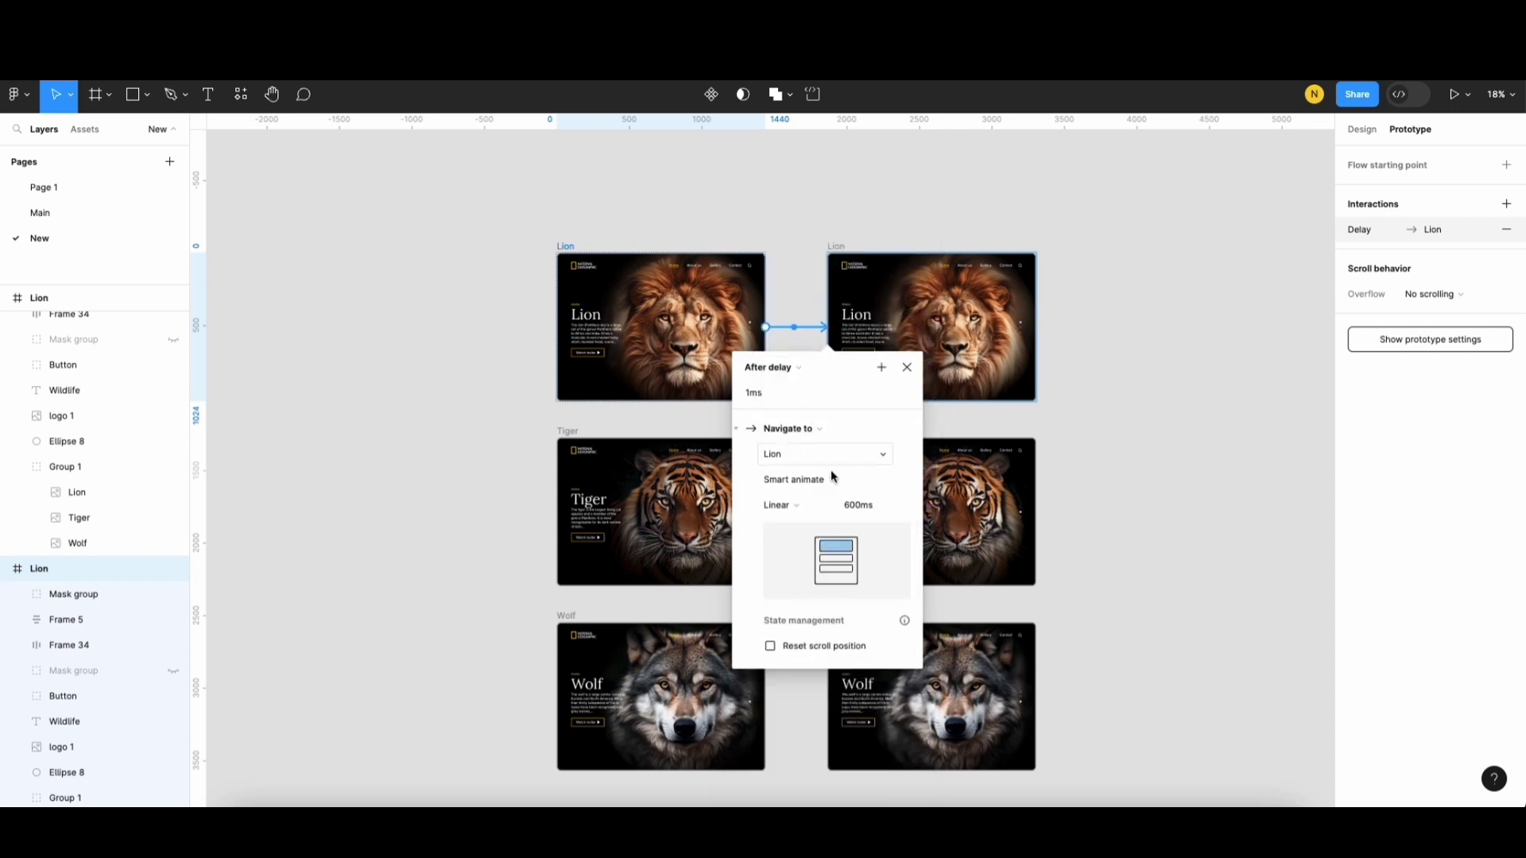
left_click(885, 506)
type("6000")
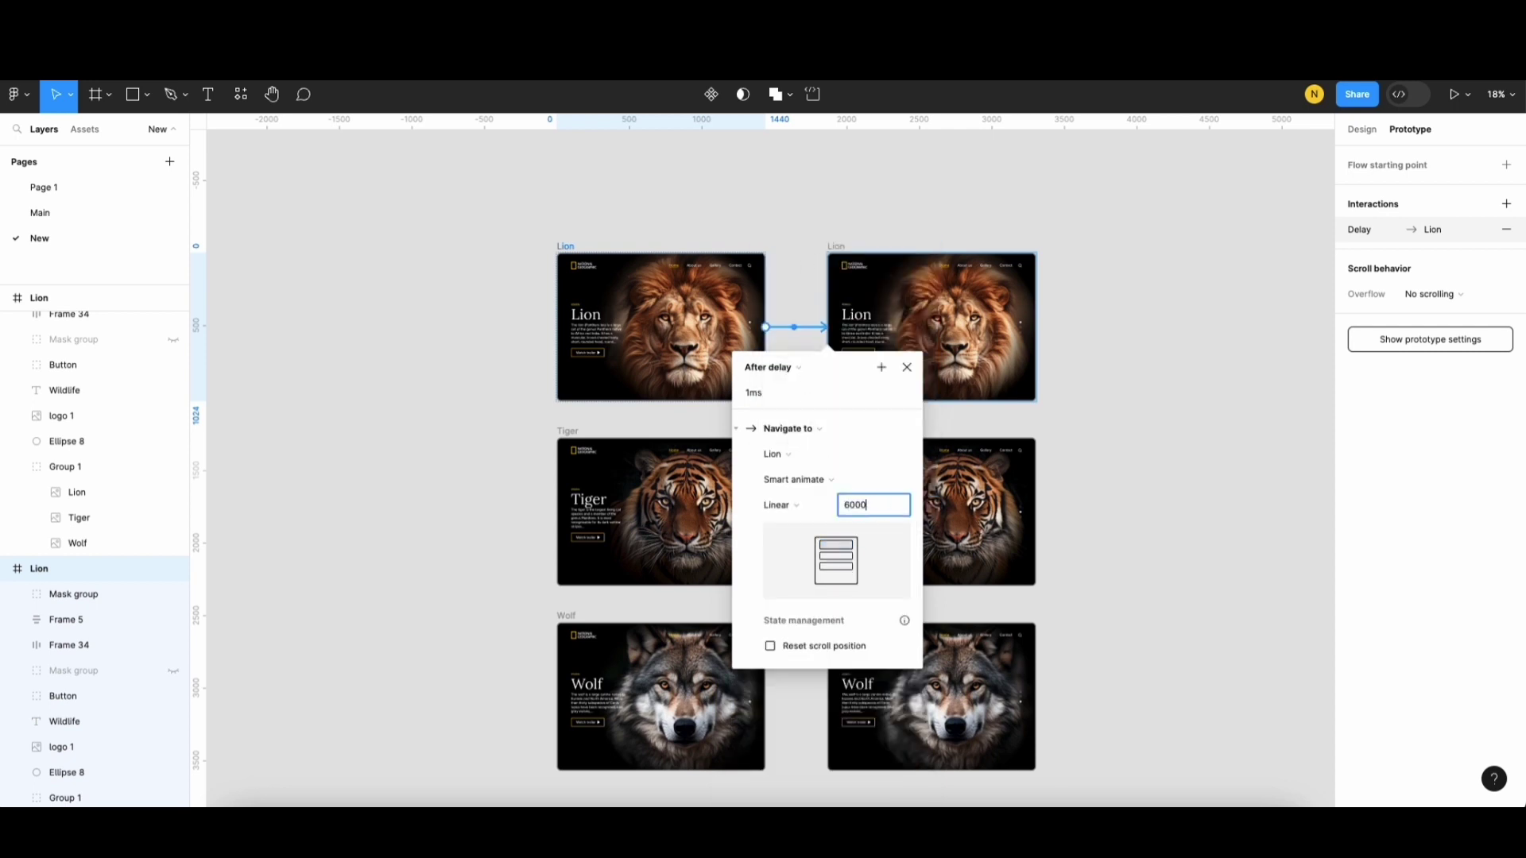
key("Return")
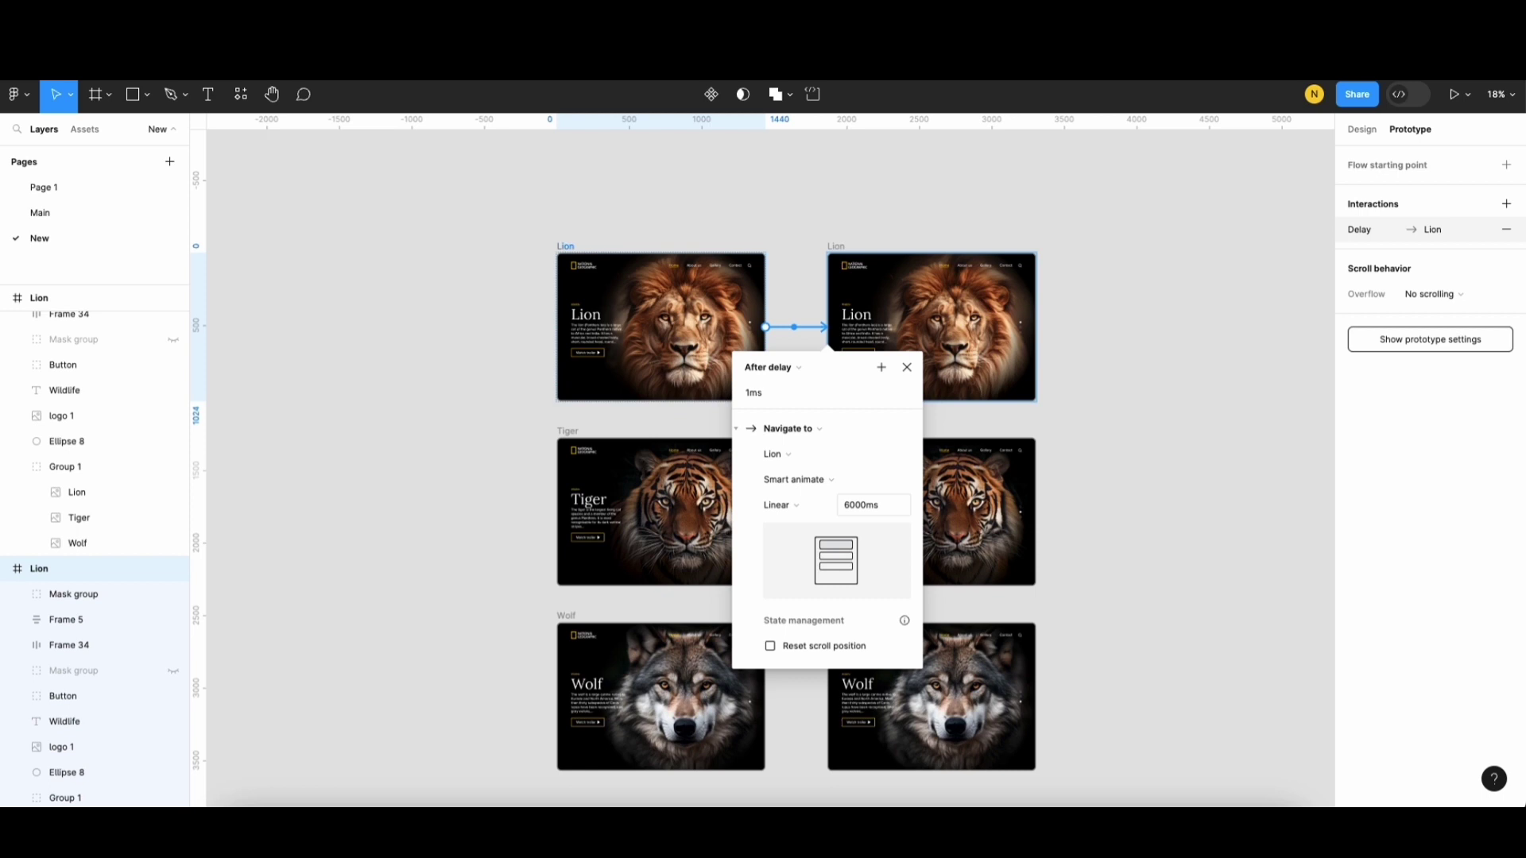
left_click(776, 220)
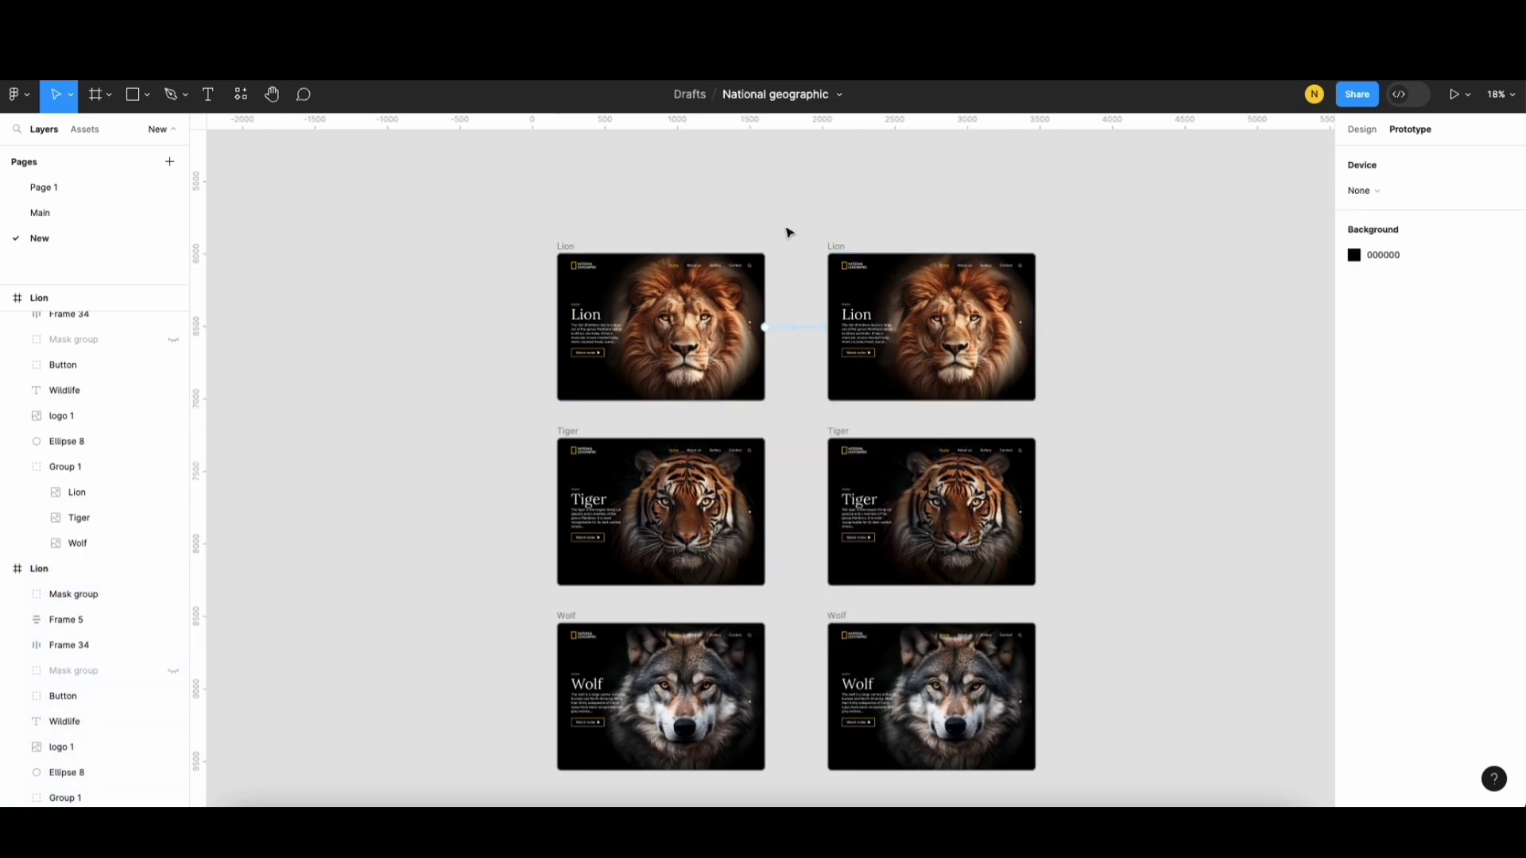
Step: Link the duplicated Lion frame to the original Tiger frame with an After delay trigger of 1 ms
left_click(833, 245)
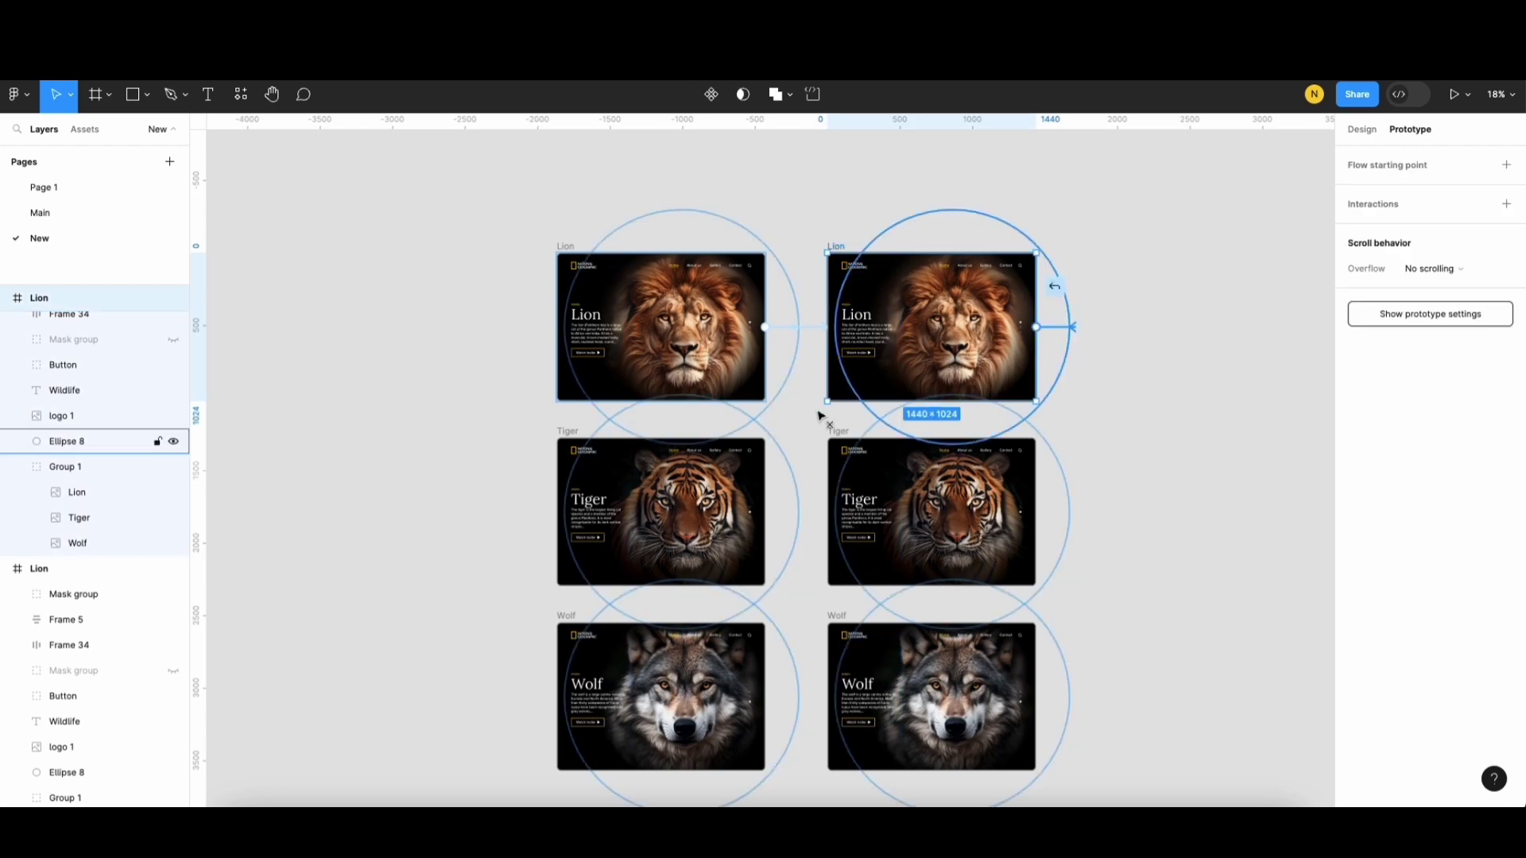
left_click_drag(764, 326, 661, 439)
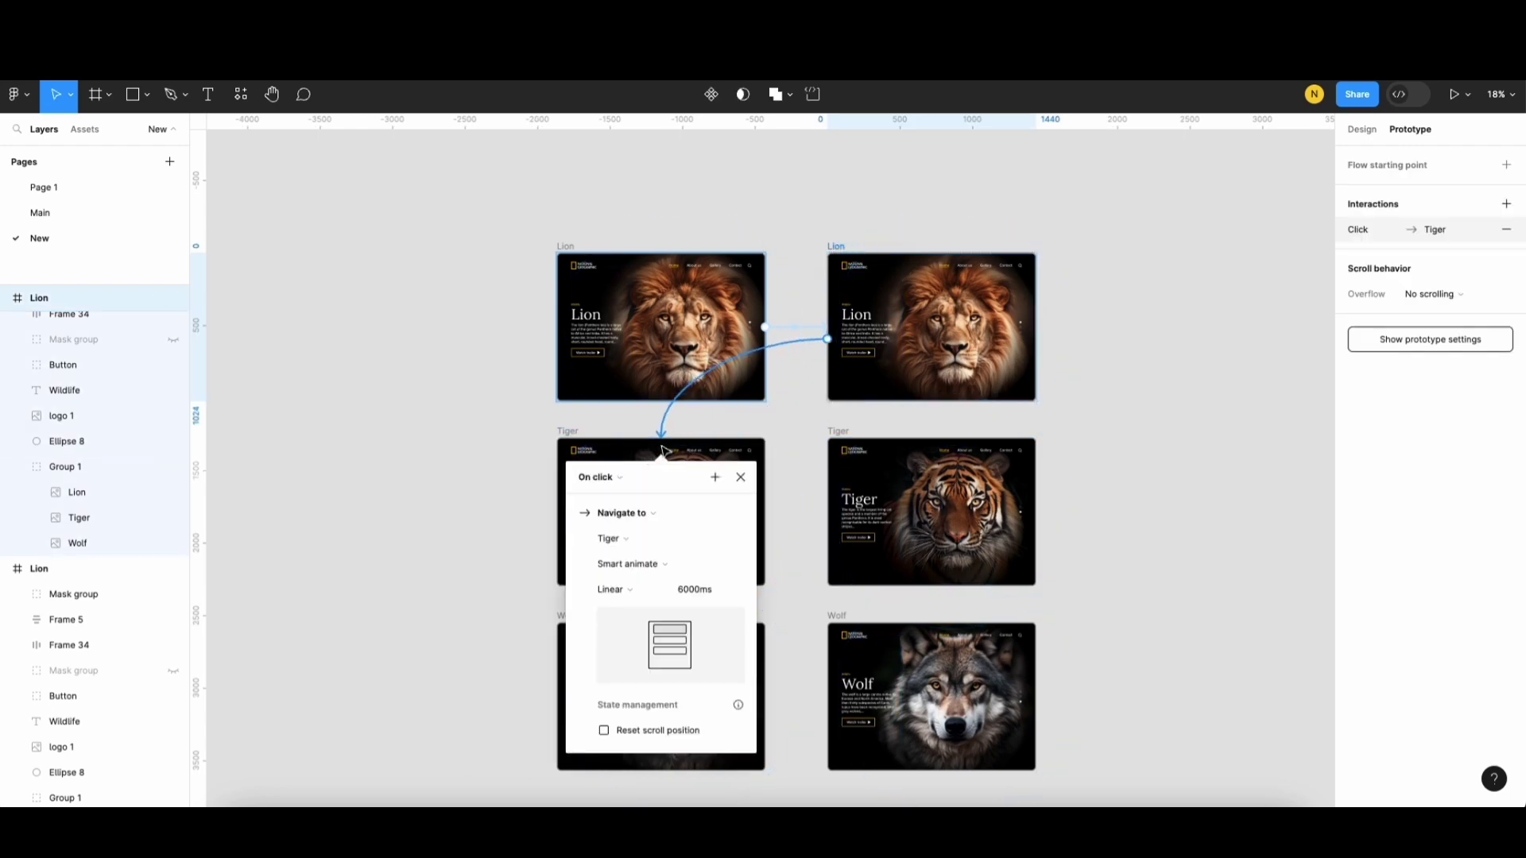
left_click(620, 481)
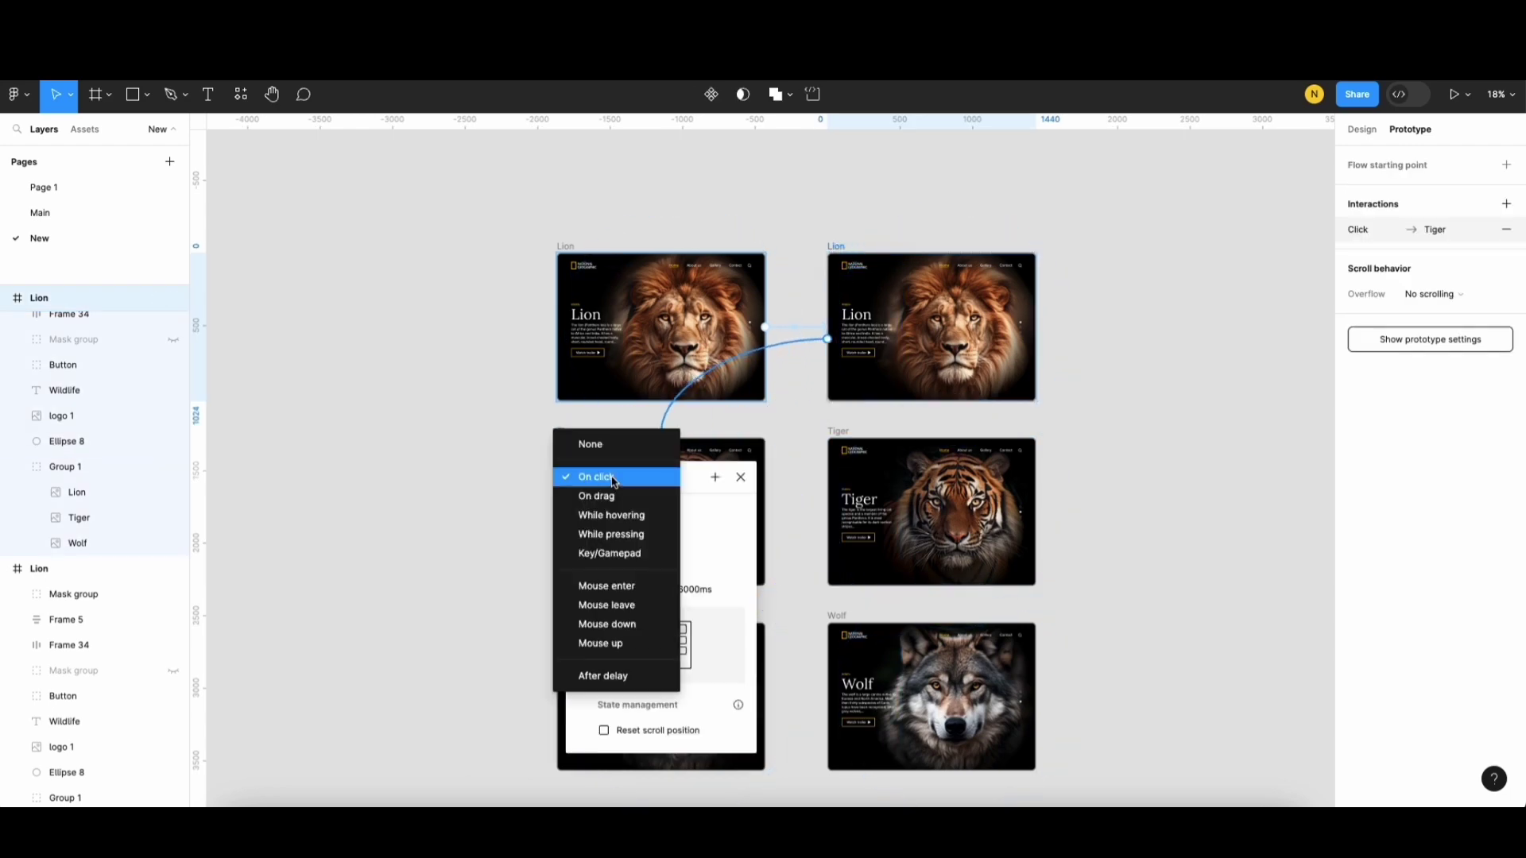
left_click(620, 676)
left_click(619, 503)
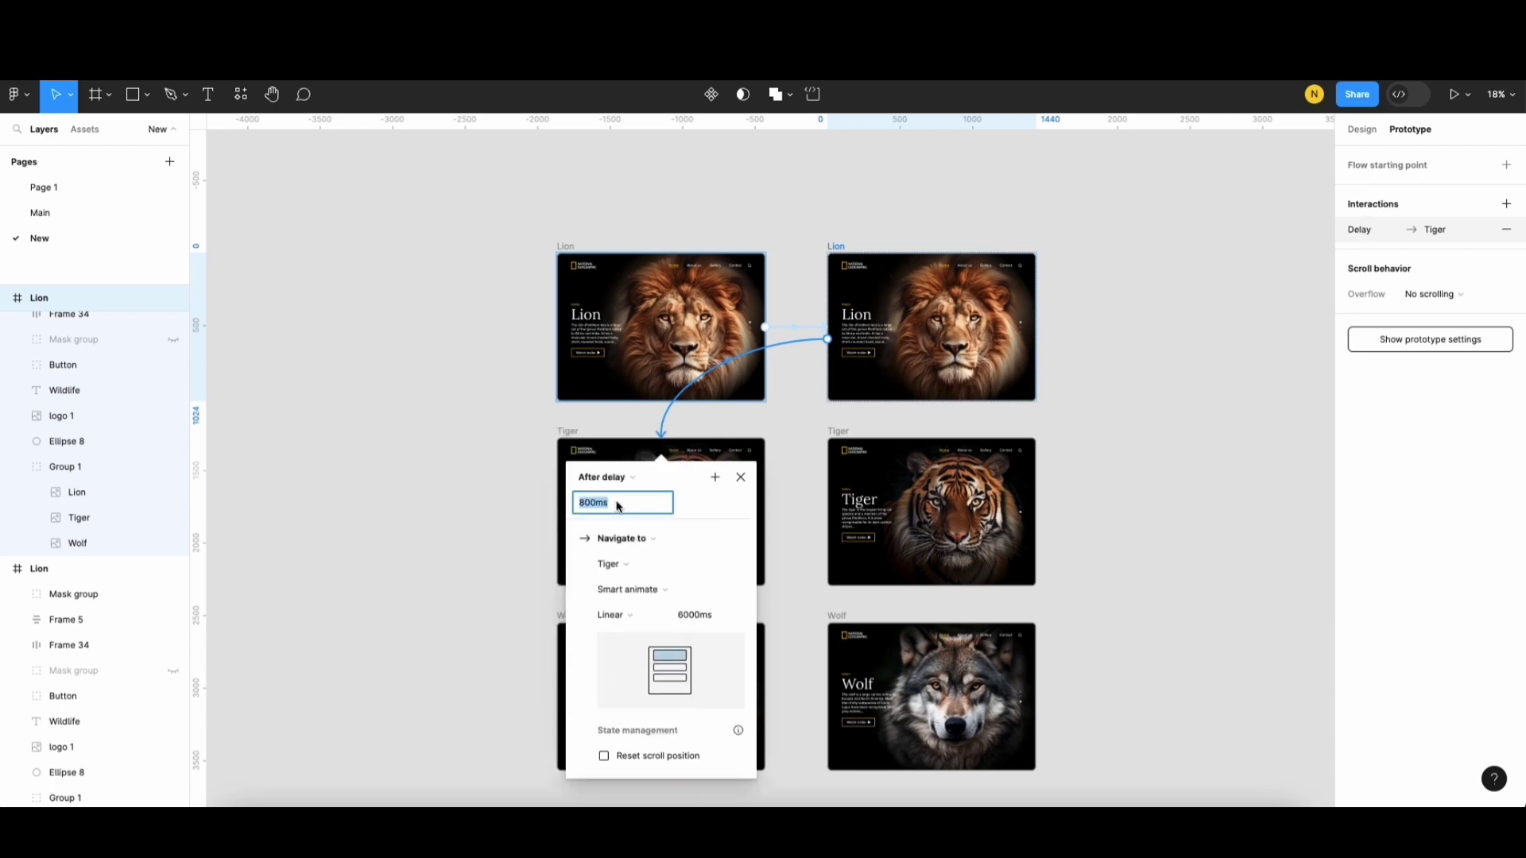
type("0")
Step: Set the duration of the smart animate transition from the duplicated Lion frame to the original Tiger frame to 700 ms
left_click(710, 617)
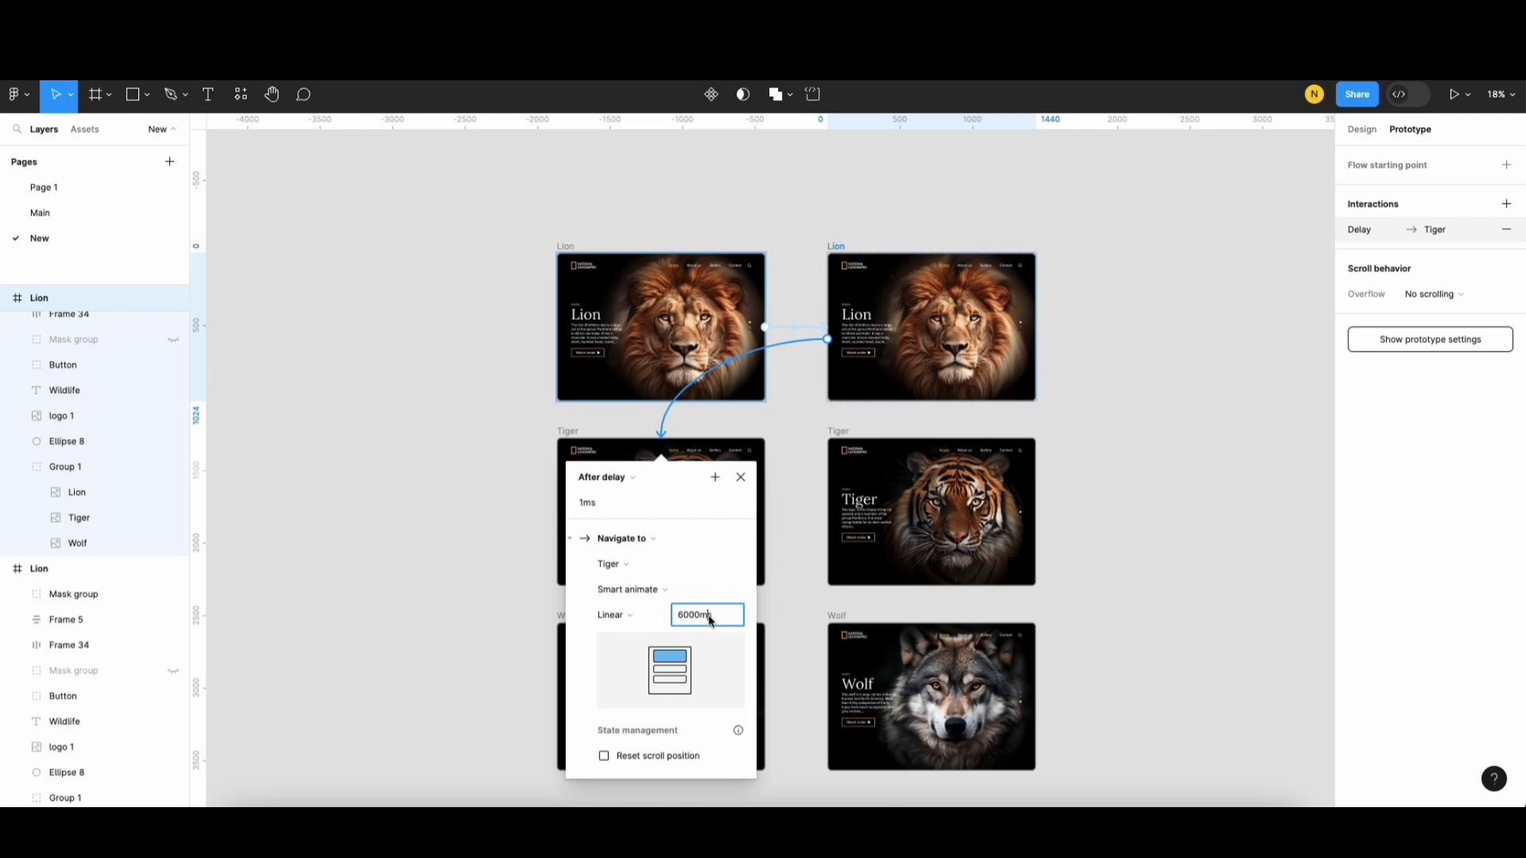
double_click(709, 617)
type("700")
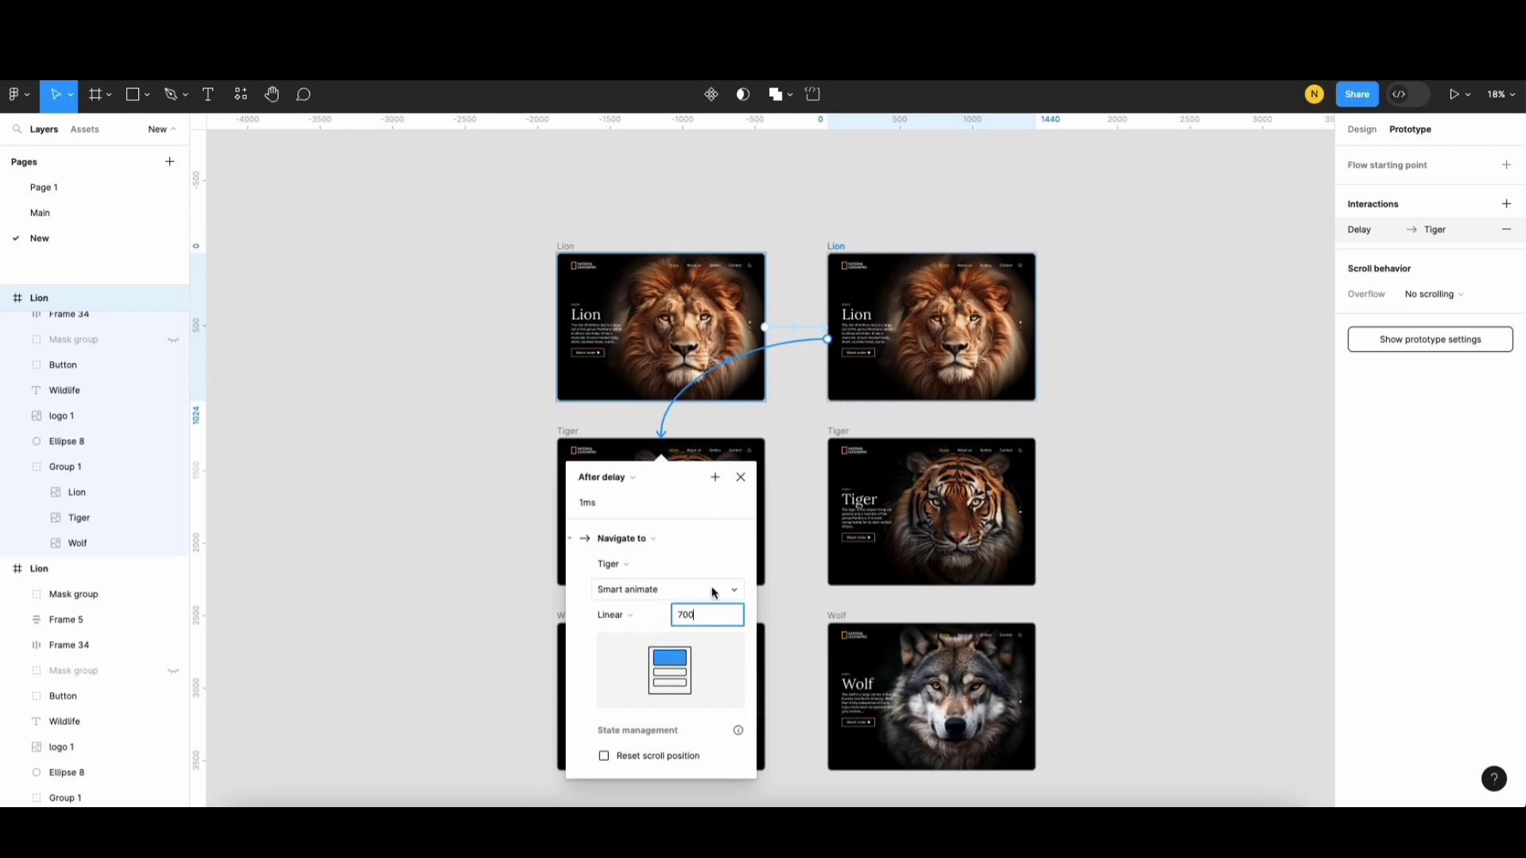
Step: Give the Lion-to-Tiger transition a custom bezier easing with an S-shaped curve of about 0.57, 0.01, 0.38, 0.99
left_click(628, 618)
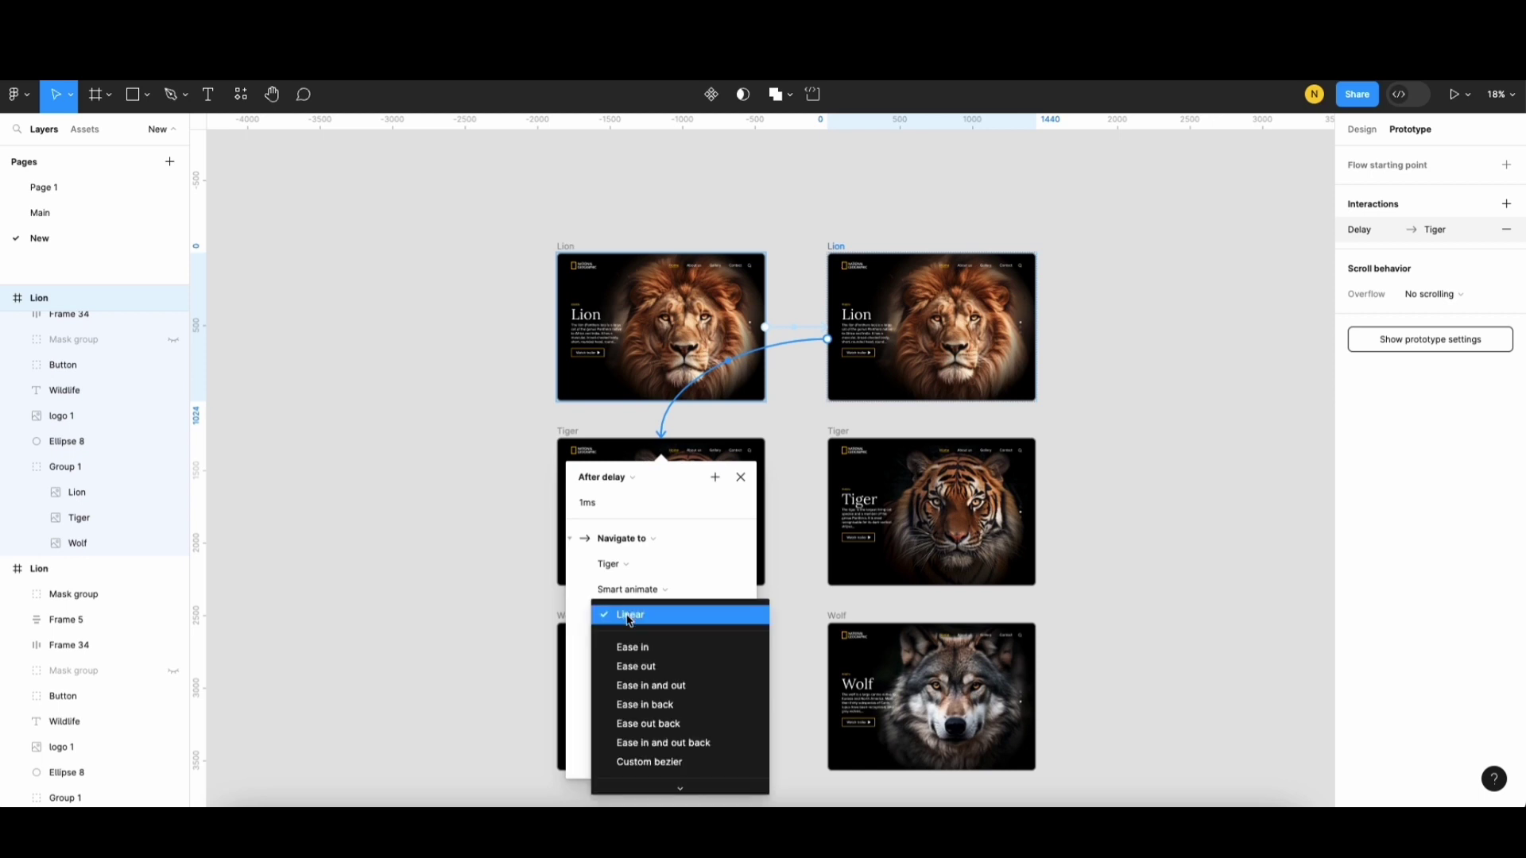
left_click(675, 756)
left_click_drag(710, 669, 660, 671)
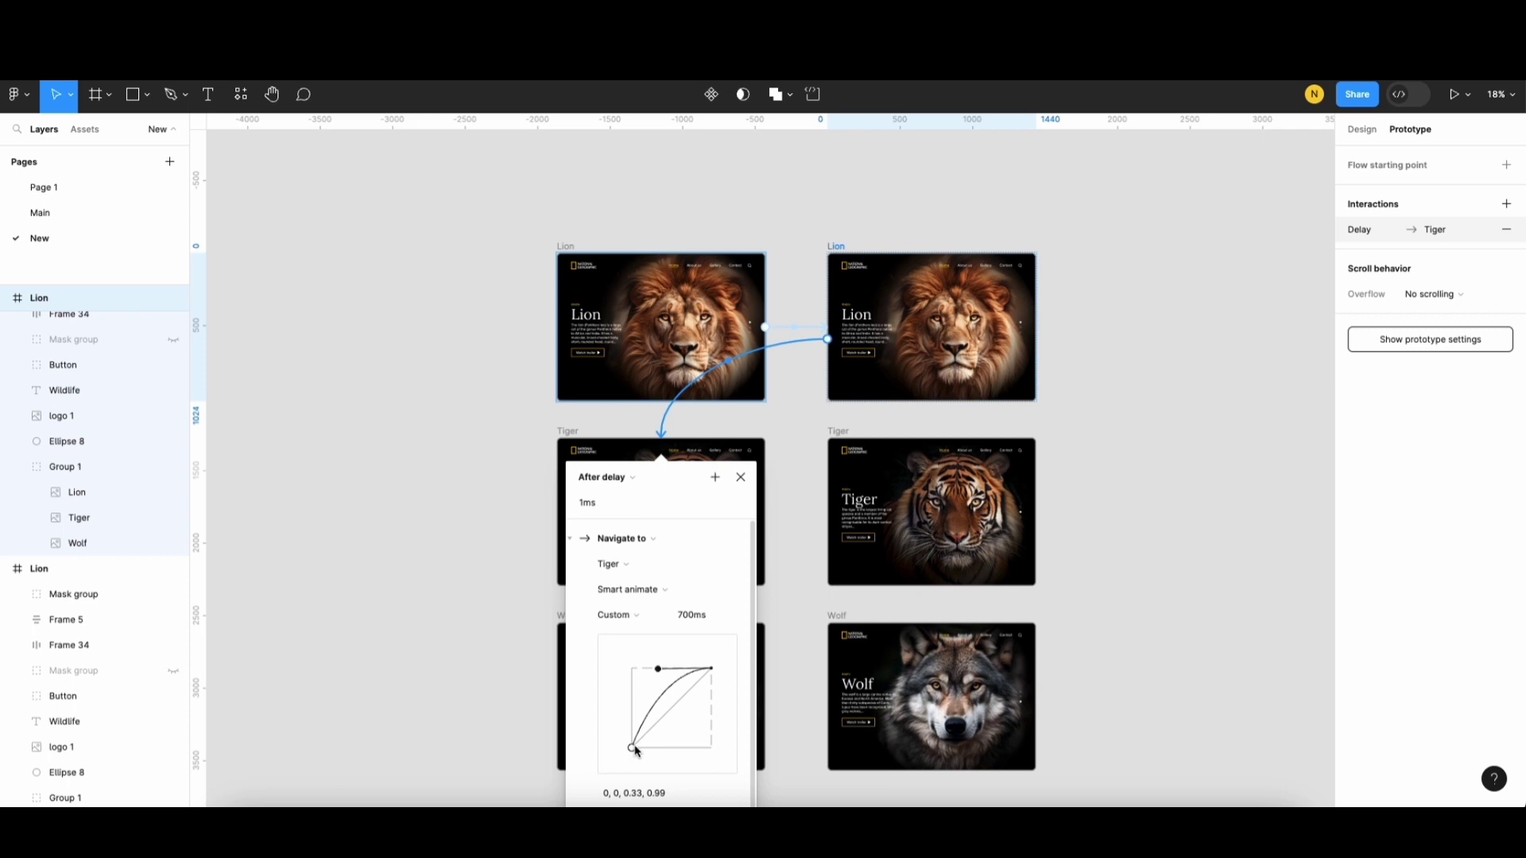
left_click_drag(635, 750, 681, 752)
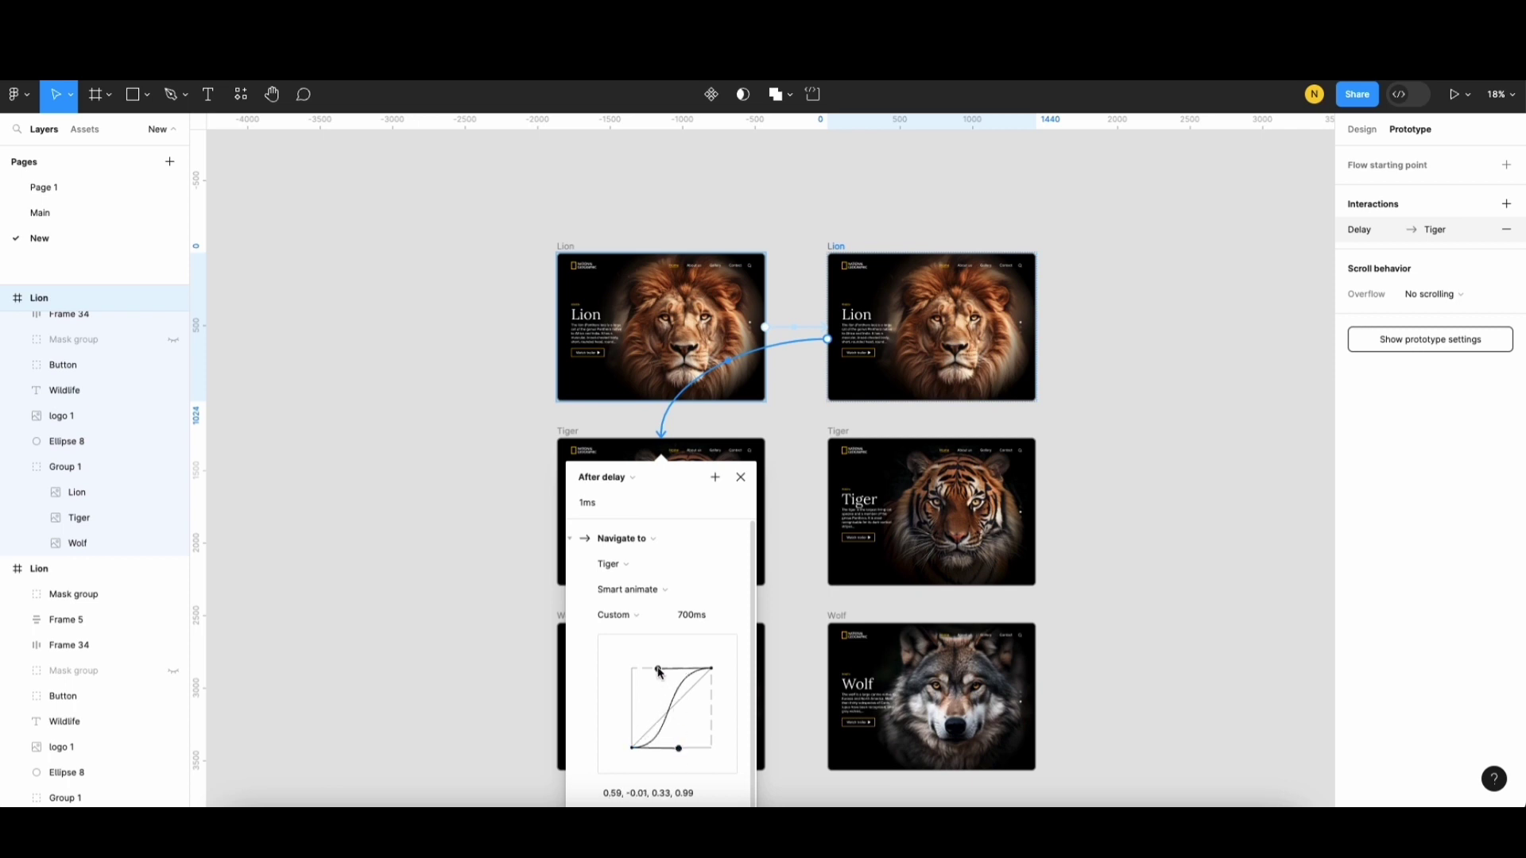
left_click_drag(659, 672, 662, 672)
left_click_drag(677, 752, 676, 747)
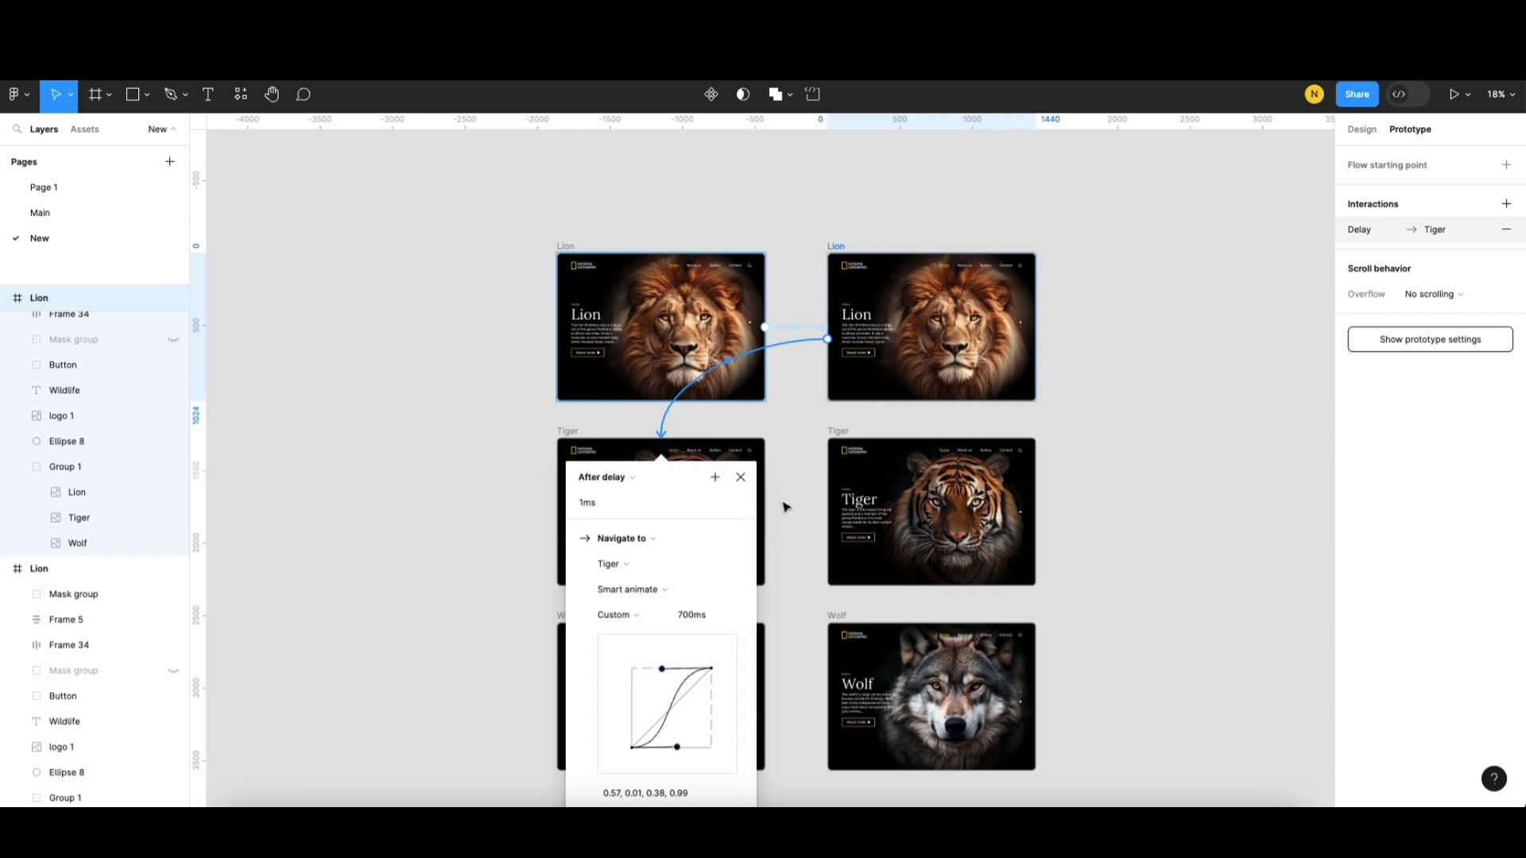
left_click(785, 507)
Step: Link the original Tiger frame to its duplicate with an After delay prototype trigger of 1 ms
scroll(786, 507, "right", 3)
scroll(785, 507, "down", 2)
left_click(422, 349)
left_click_drag(619, 429, 786, 429)
left_click(627, 470)
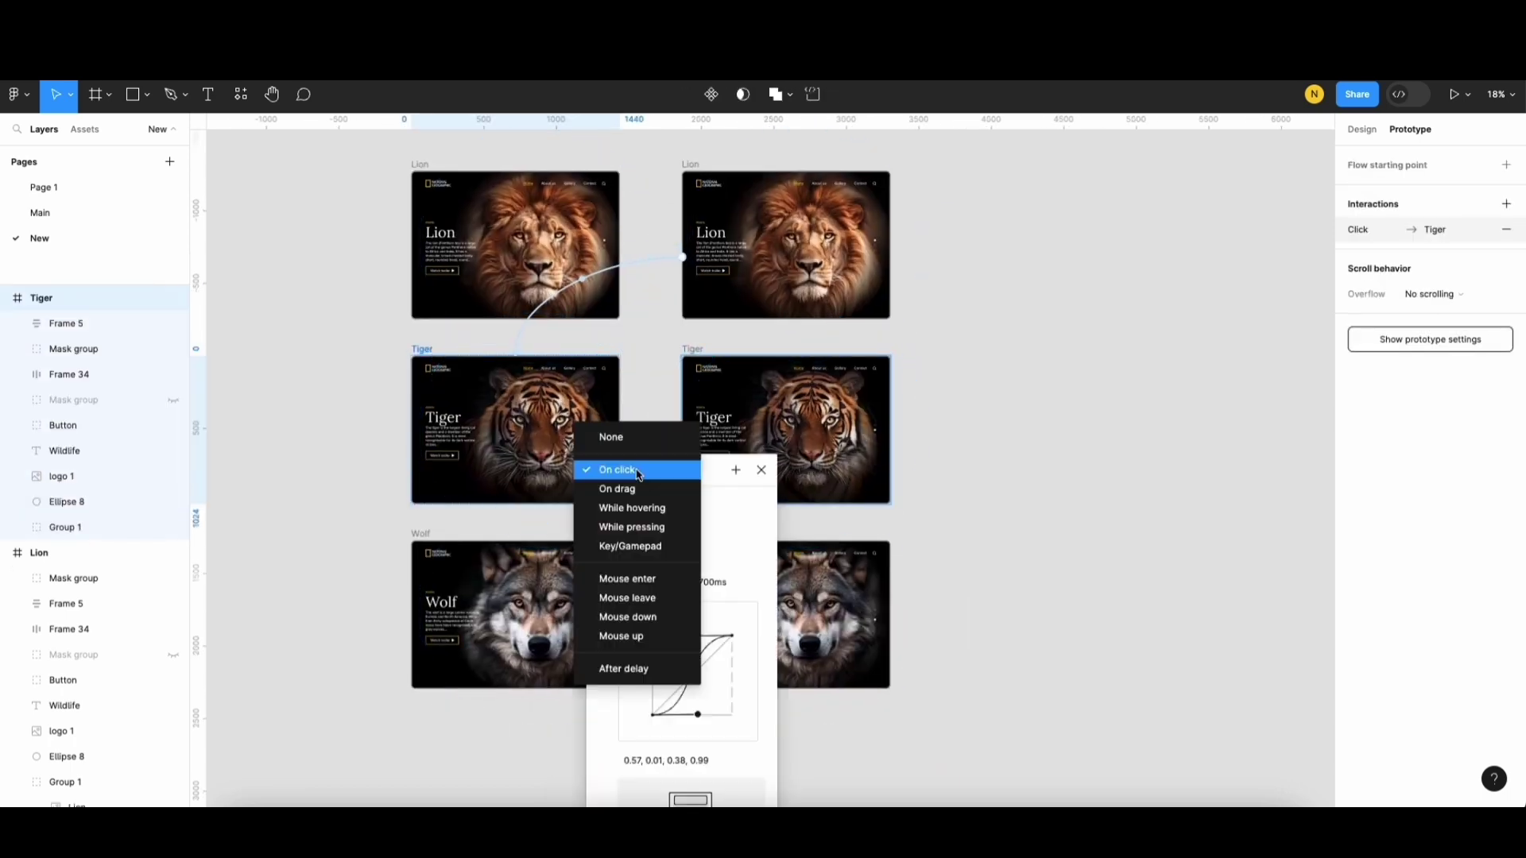
left_click(624, 668)
left_click(612, 495)
type("1")
key("Return")
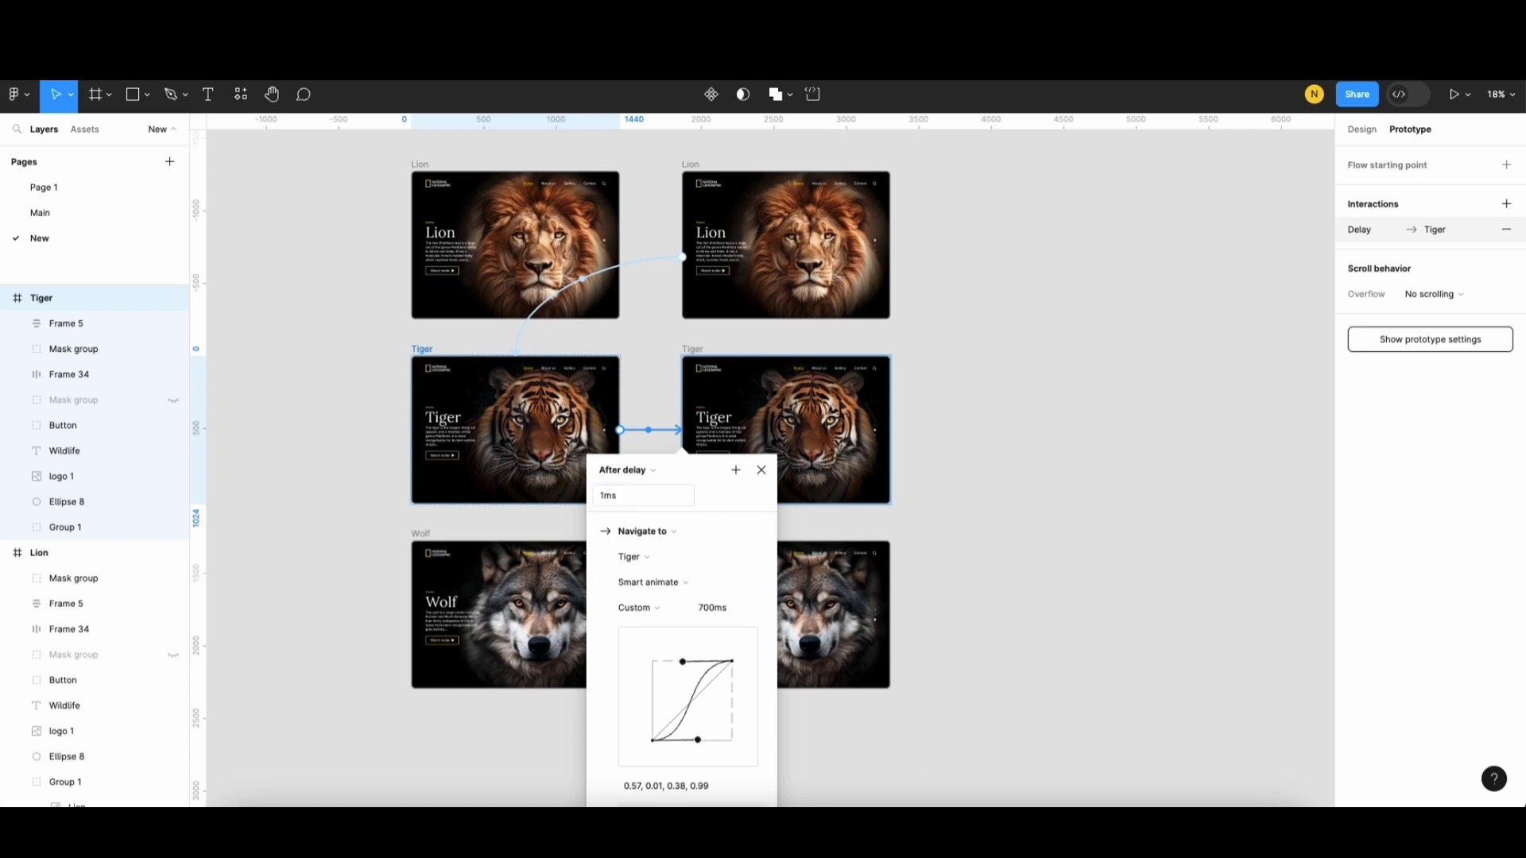
Step: Set the Tiger-to-Tiger smart animate transition to Linear easing with a 6000 ms duration
left_click(646, 609)
left_click(643, 346)
left_click(920, 502)
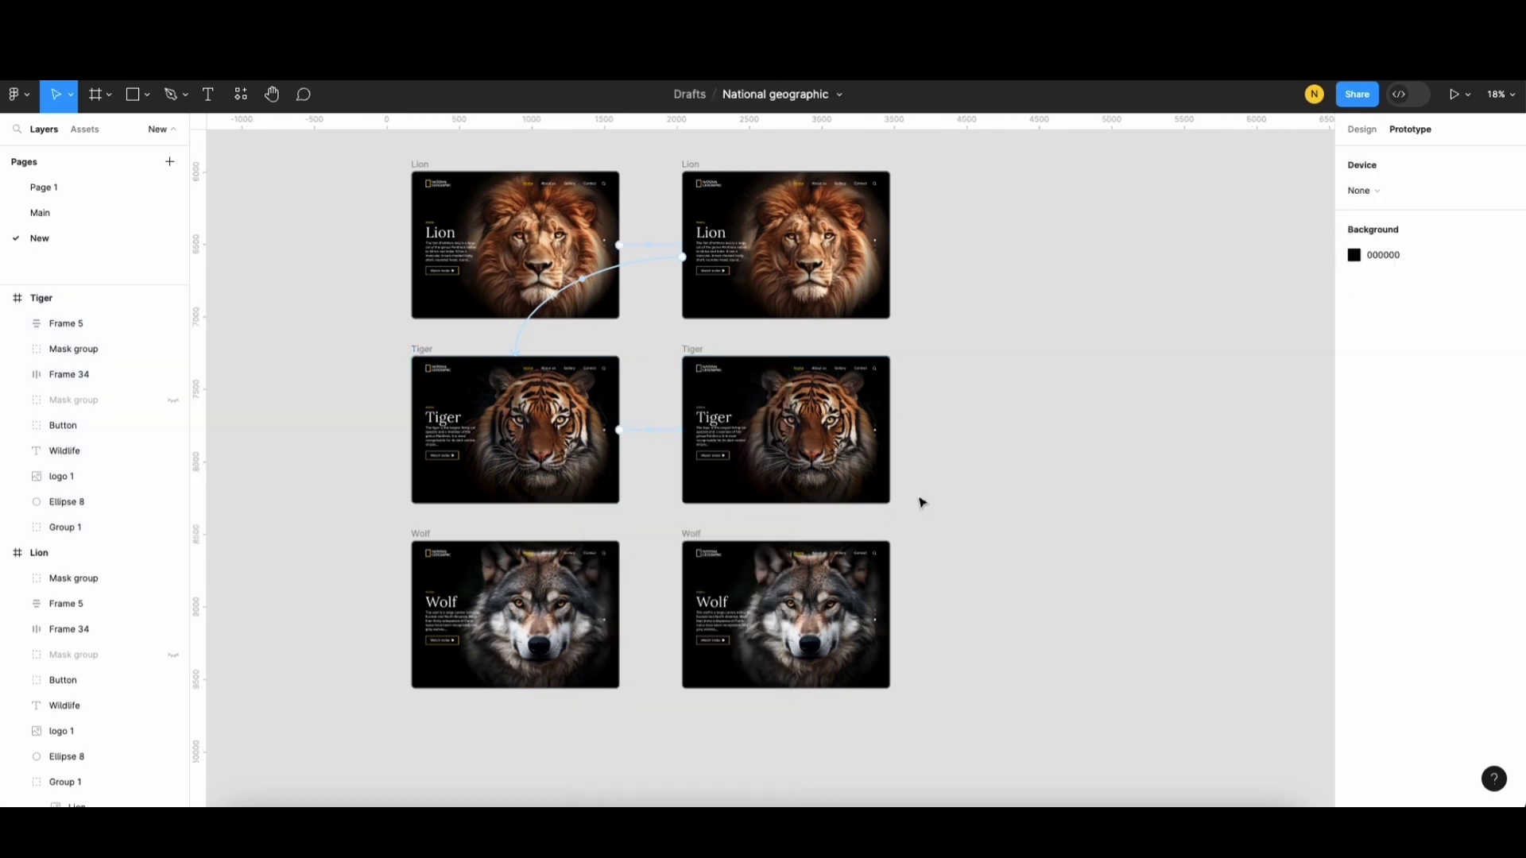
Step: Link the duplicated Tiger frame to the original Wolf frame with an After delay trigger of 1 ms
left_click(706, 350)
left_click_drag(890, 429, 516, 557)
left_click(451, 580)
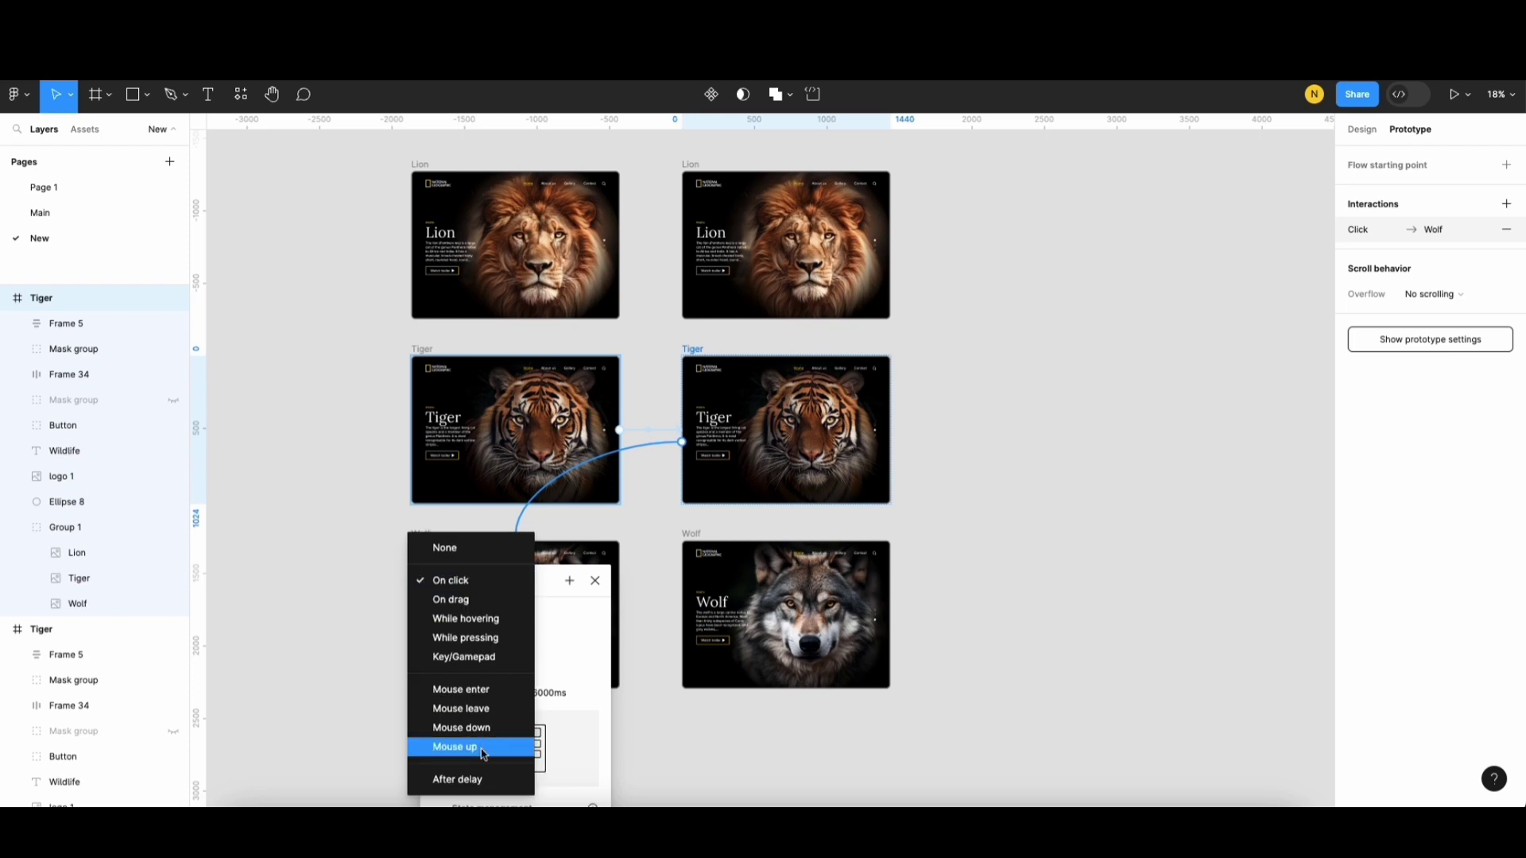
left_click(457, 779)
type("1")
key("Return")
Step: Set the Tiger-to-Wolf transition to a 700 ms duration with custom bezier easing shaped into an S-curve
scroll(538, 646, "down", 3)
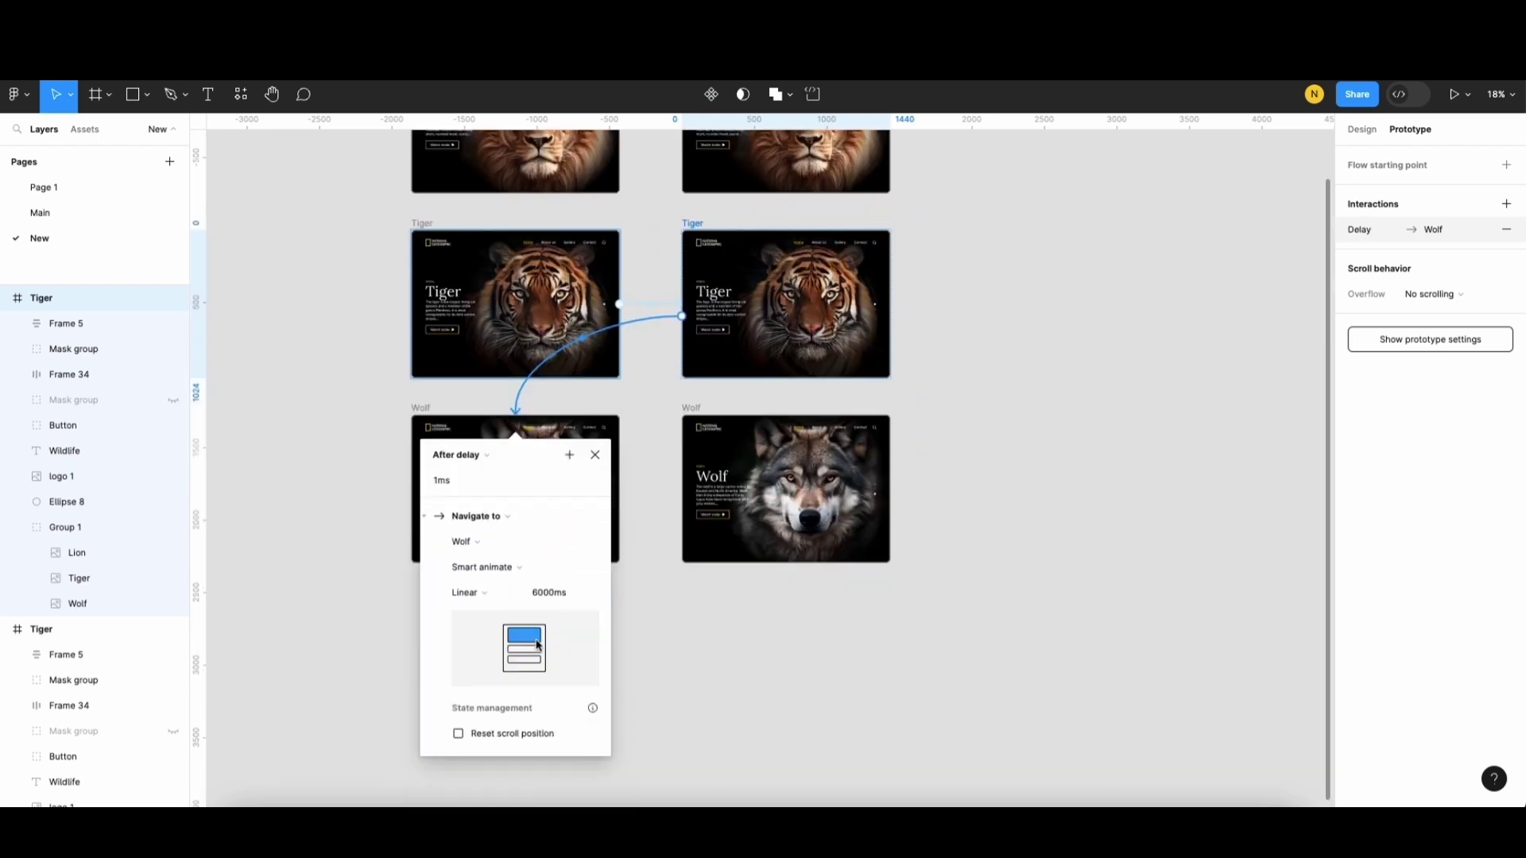
left_click(475, 592)
left_click(514, 742)
left_click(570, 596)
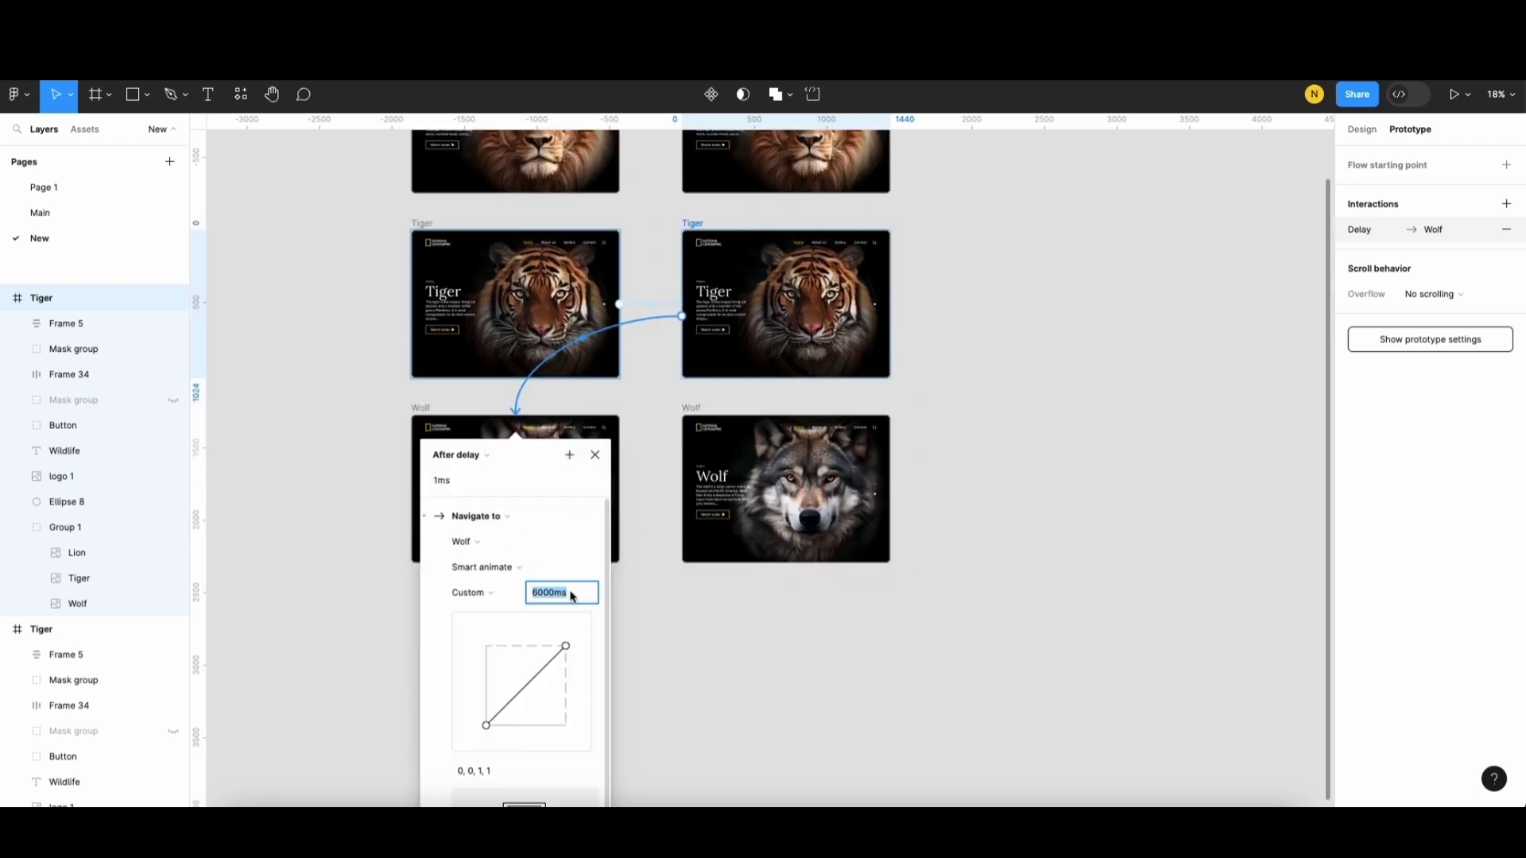
type("700")
key("Return")
left_click_drag(576, 614, 530, 615)
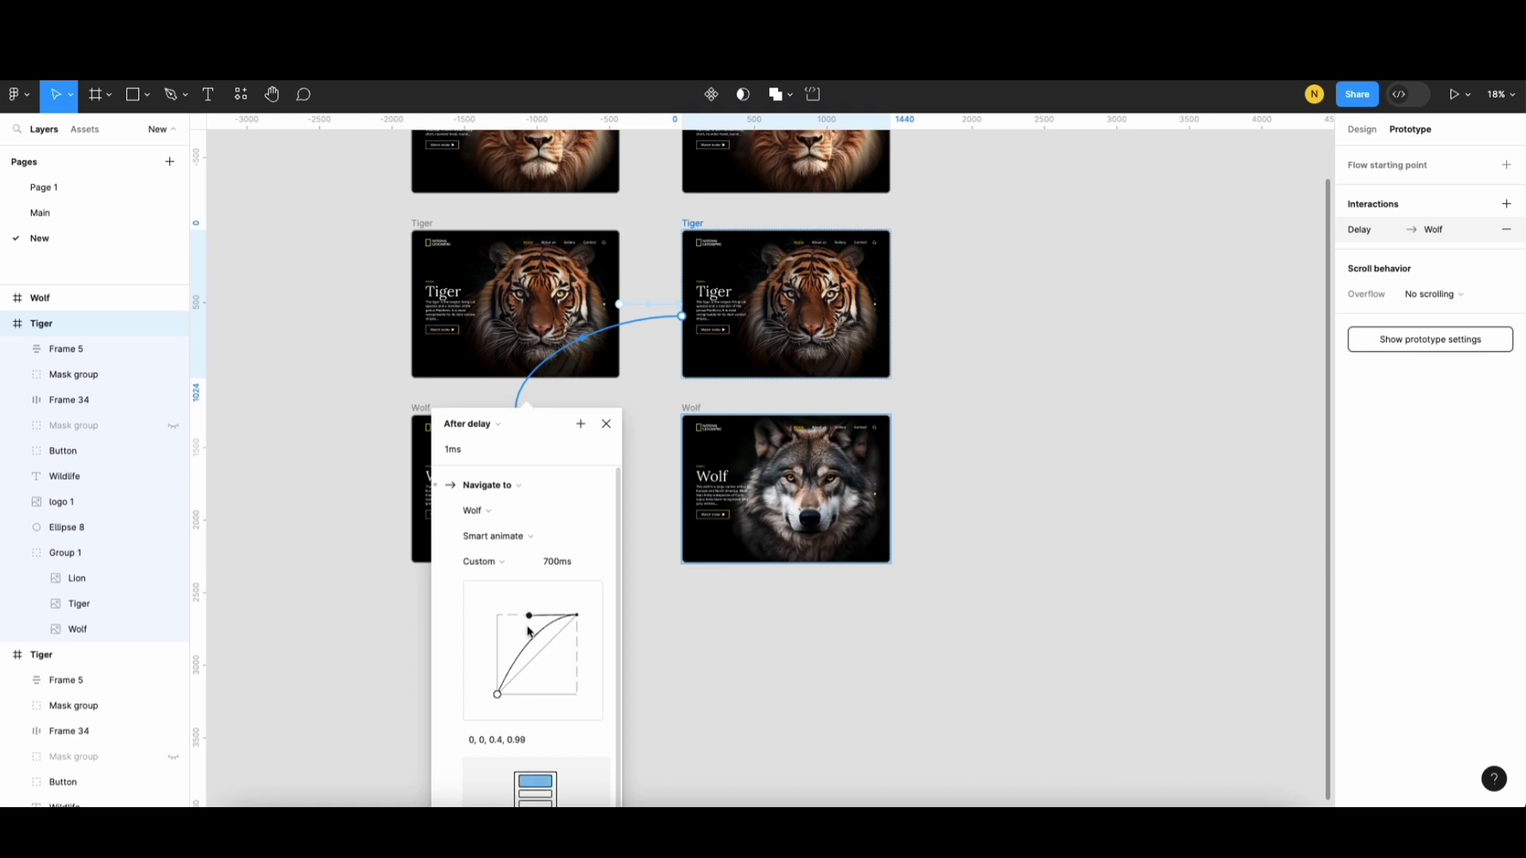
left_click_drag(496, 695, 546, 699)
Step: Link the original Wolf frame to its duplicate using smart animate with Linear easing and a 6000 ms duration
scroll(549, 676, "down", 1)
left_click(420, 408)
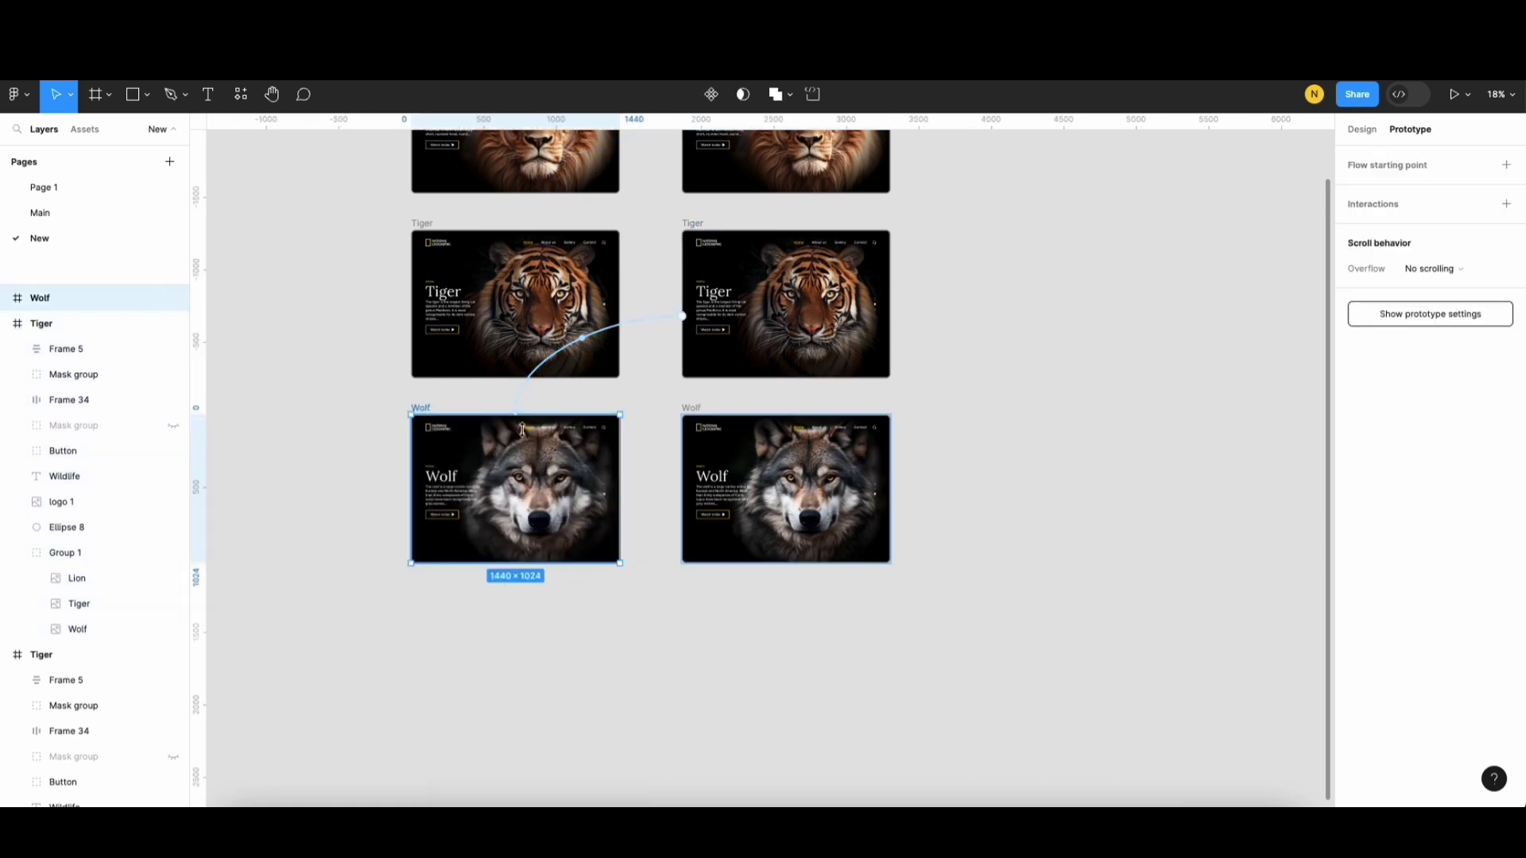
left_click_drag(621, 489, 699, 501)
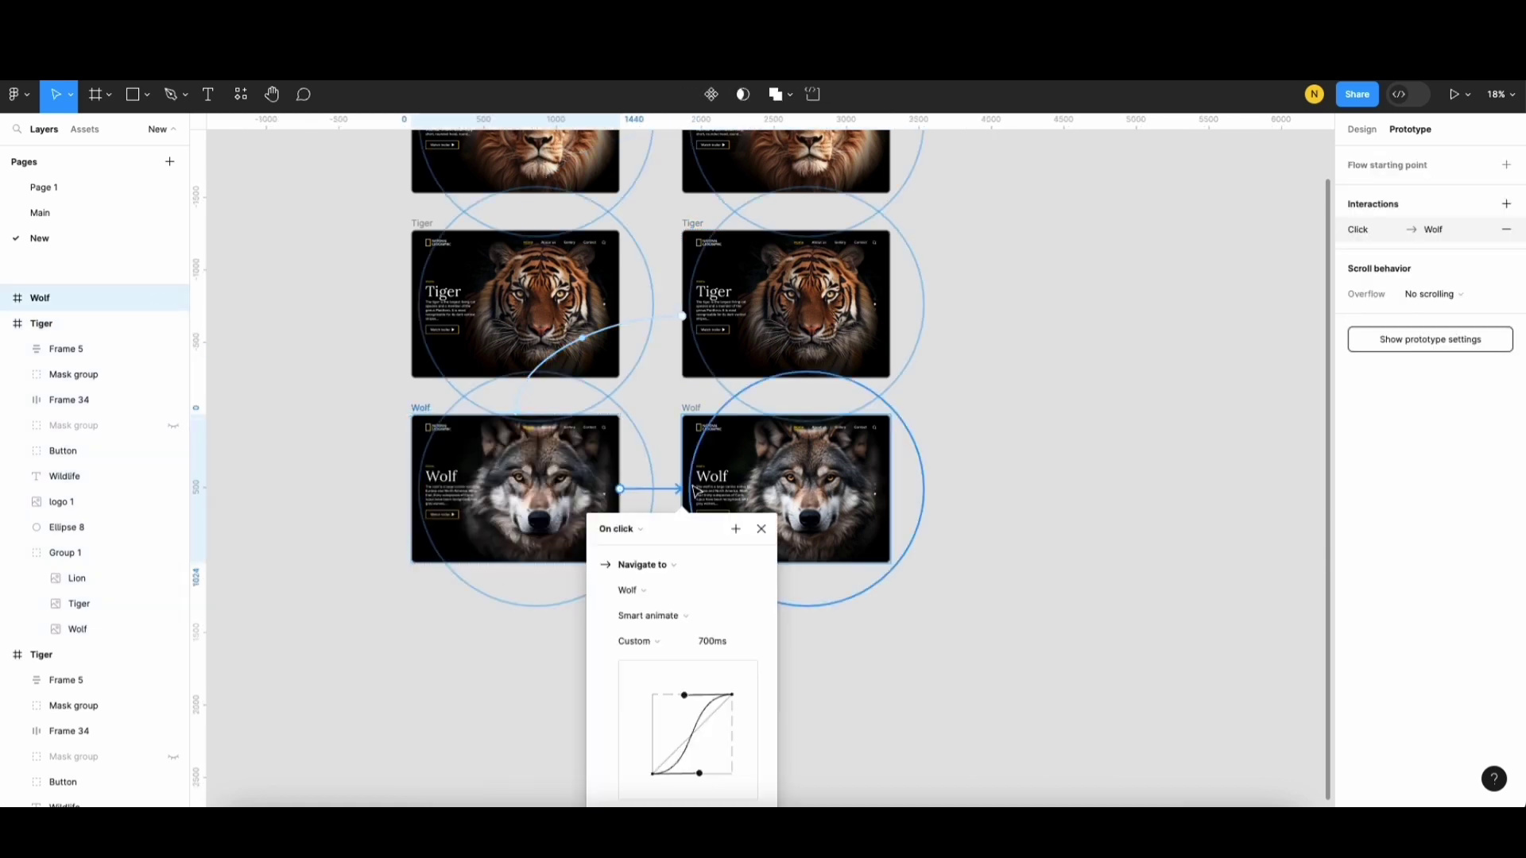
left_click(650, 643)
left_click(664, 399)
left_click(736, 640)
type("6000")
Step: Change the Wolf-to-Wolf interaction's trigger to After delay with a delay of 1 ms
left_click(629, 530)
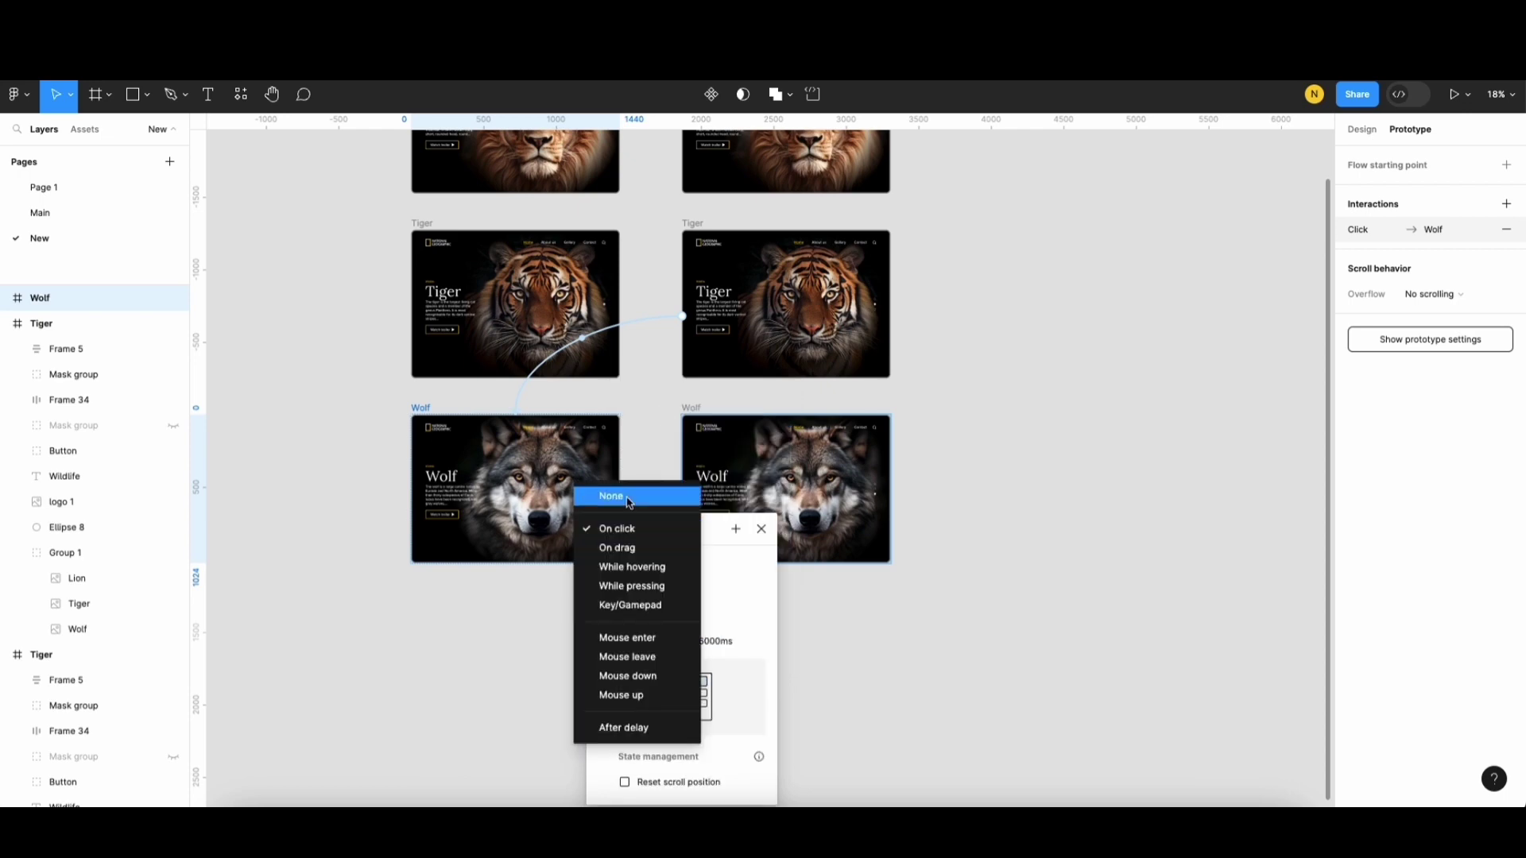
left_click(623, 728)
type("1")
key("Return")
left_click(721, 475)
Step: Link the duplicated Wolf frame back to the original Lion frame with an After delay trigger of 1 ms
scroll(720, 476, "down", 3)
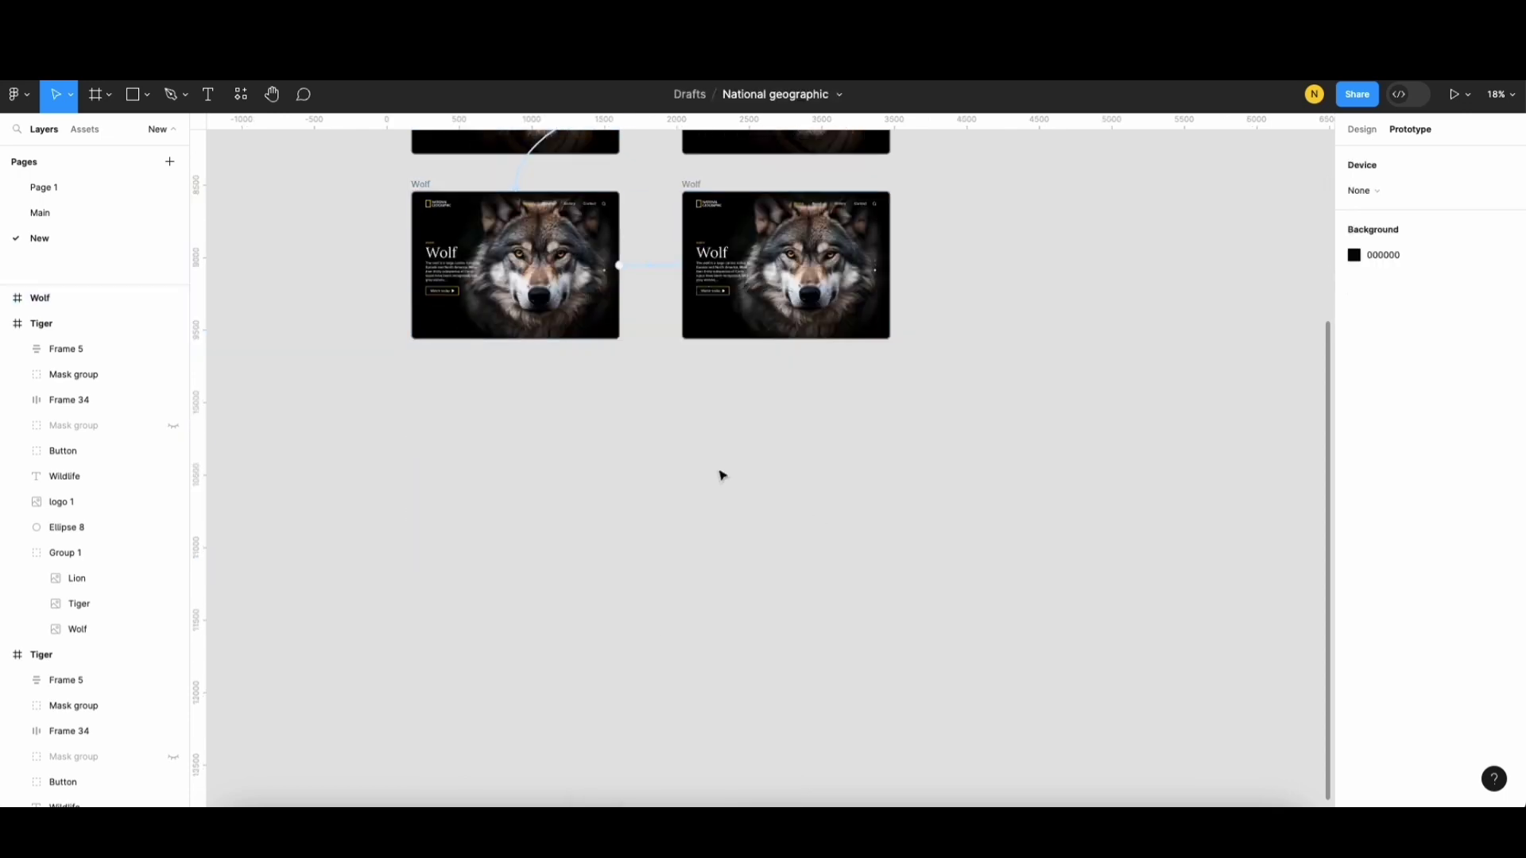
scroll(721, 476, "up", 10)
left_click(688, 613)
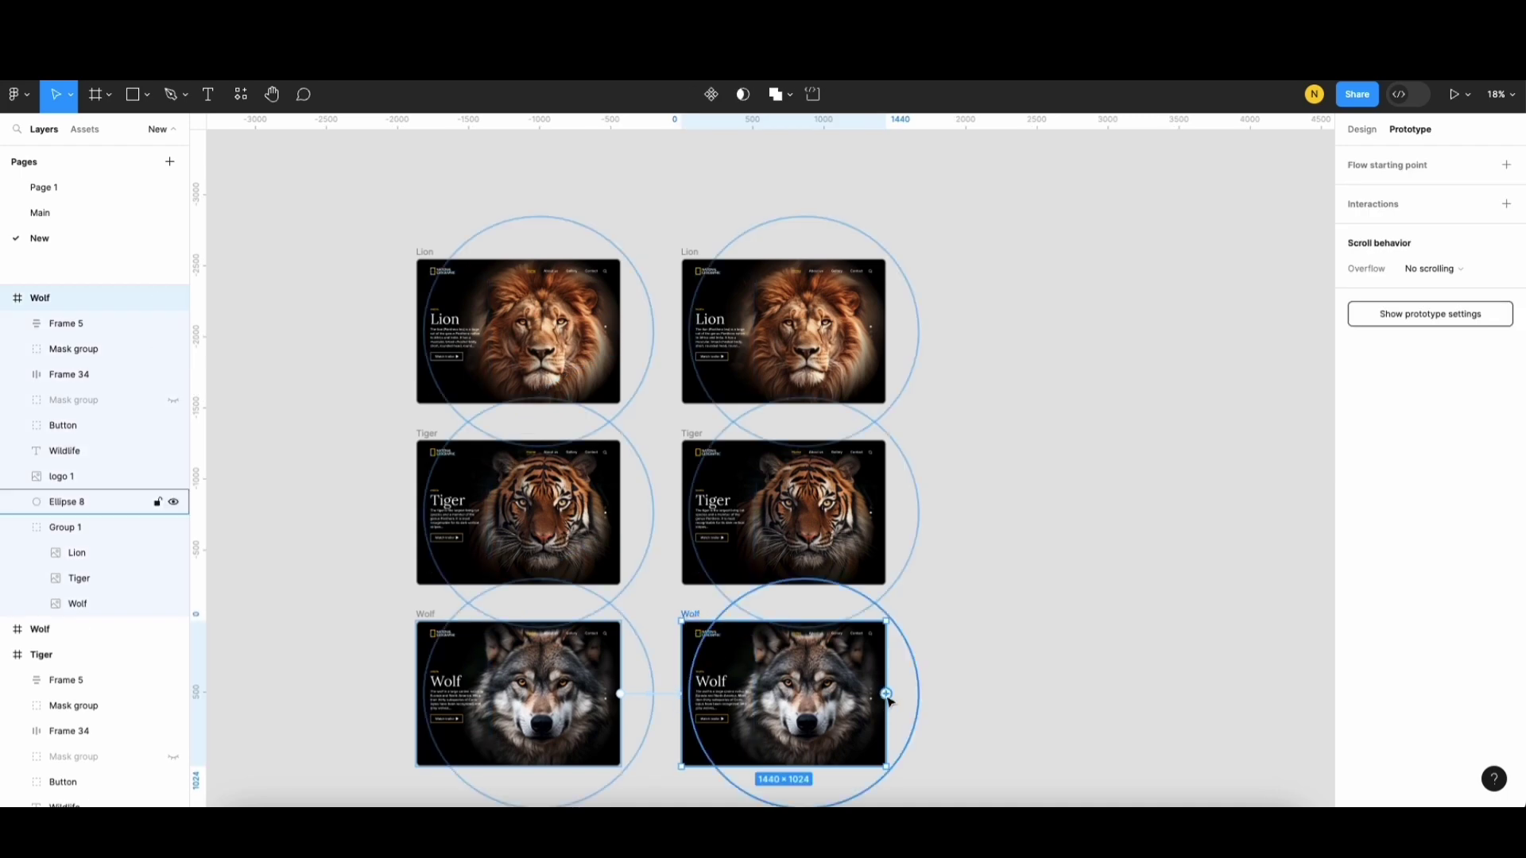
left_click_drag(886, 694, 546, 407)
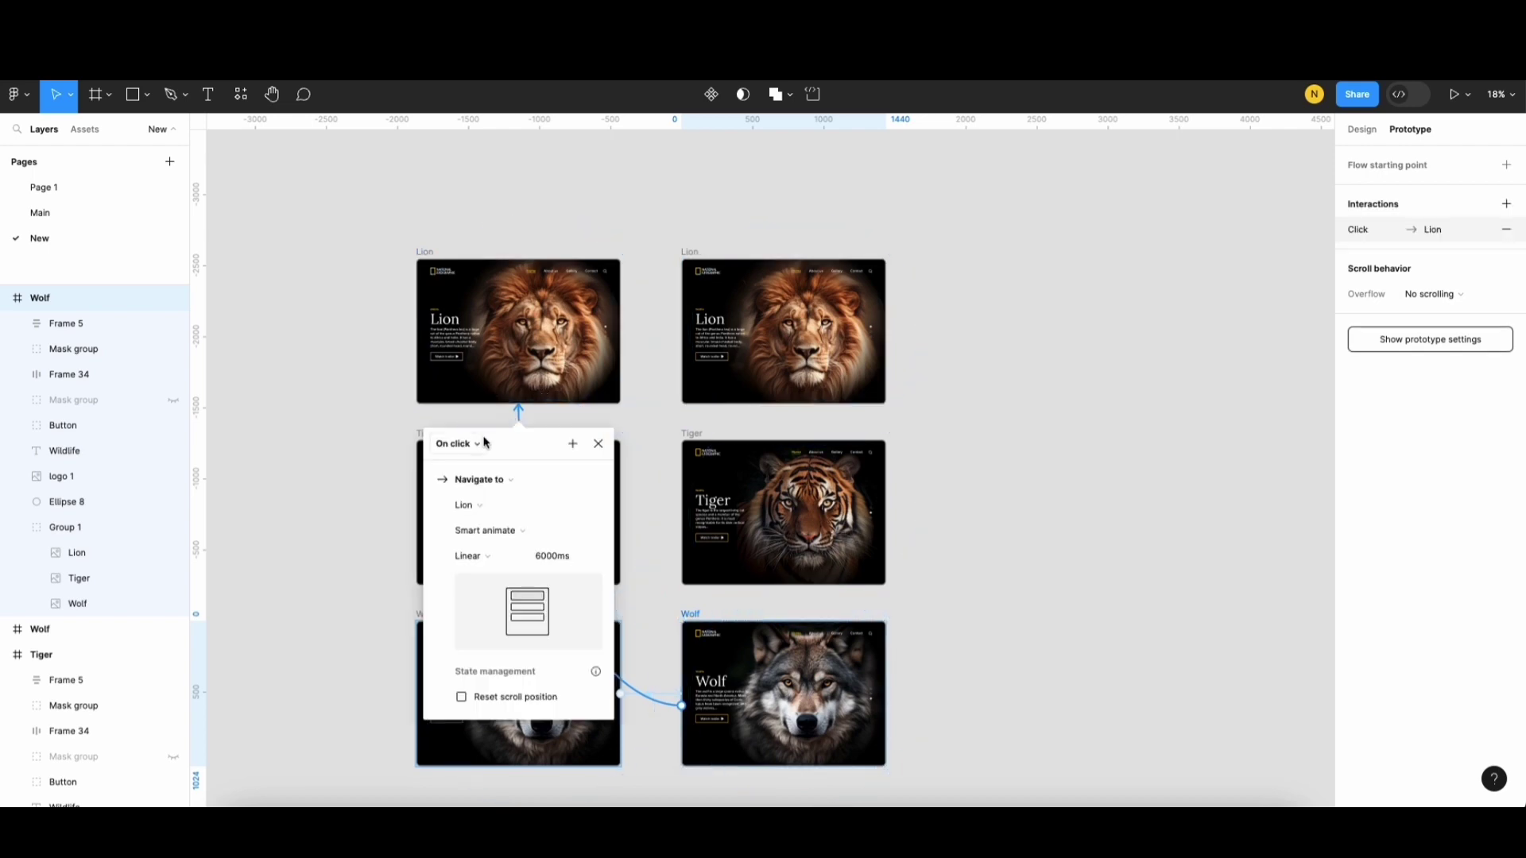
left_click(485, 443)
left_click(477, 640)
left_click(477, 471)
type("0")
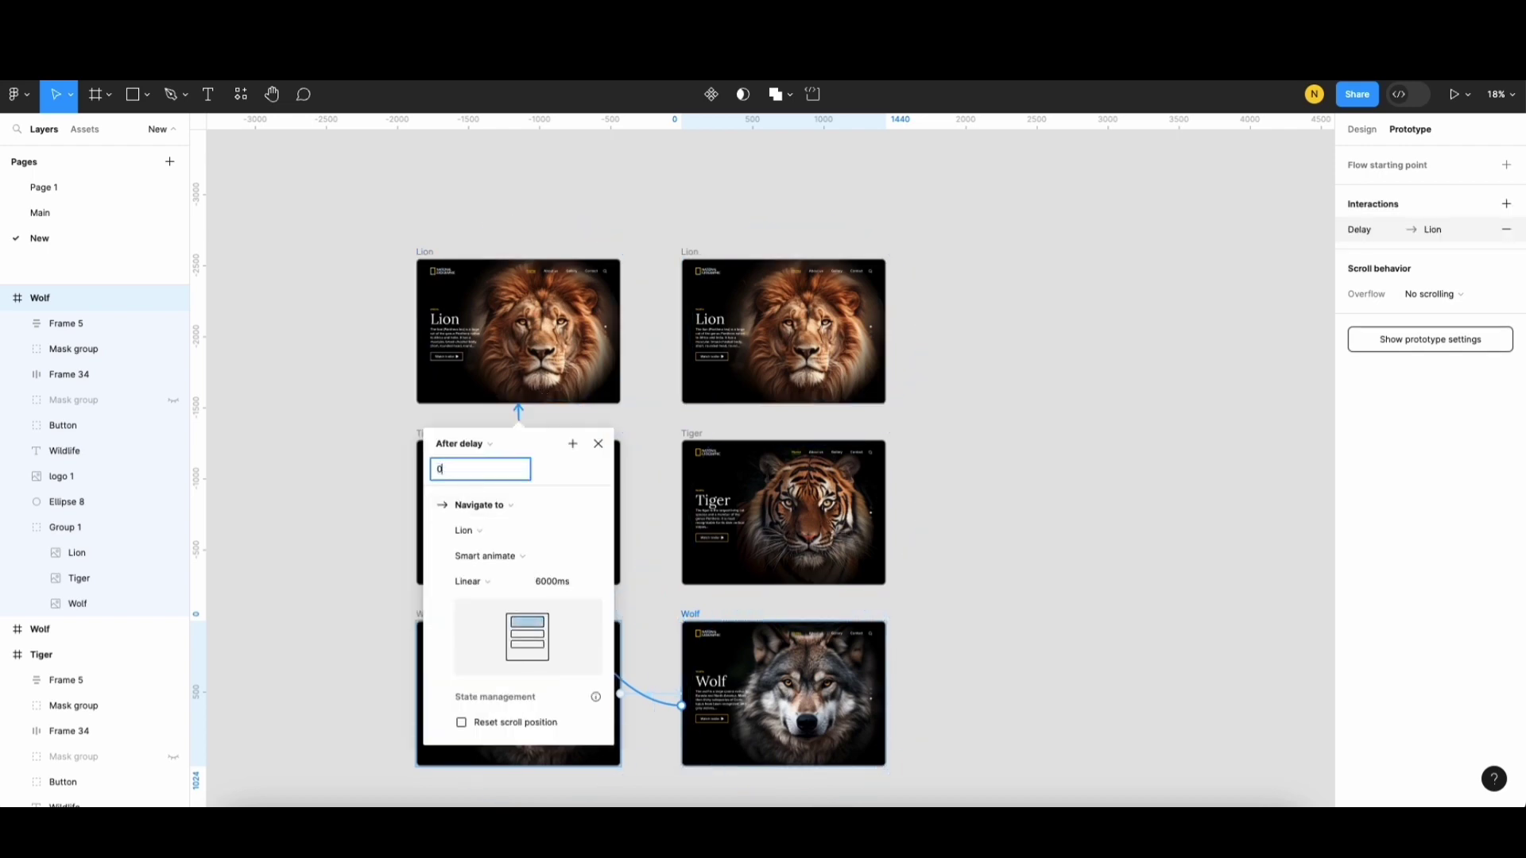
Step: Set the Wolf-to-Lion transition to a 700 ms duration with custom bezier easing shaped into an S-curve
left_click(505, 588)
left_click(517, 759)
left_click(574, 584)
type("700")
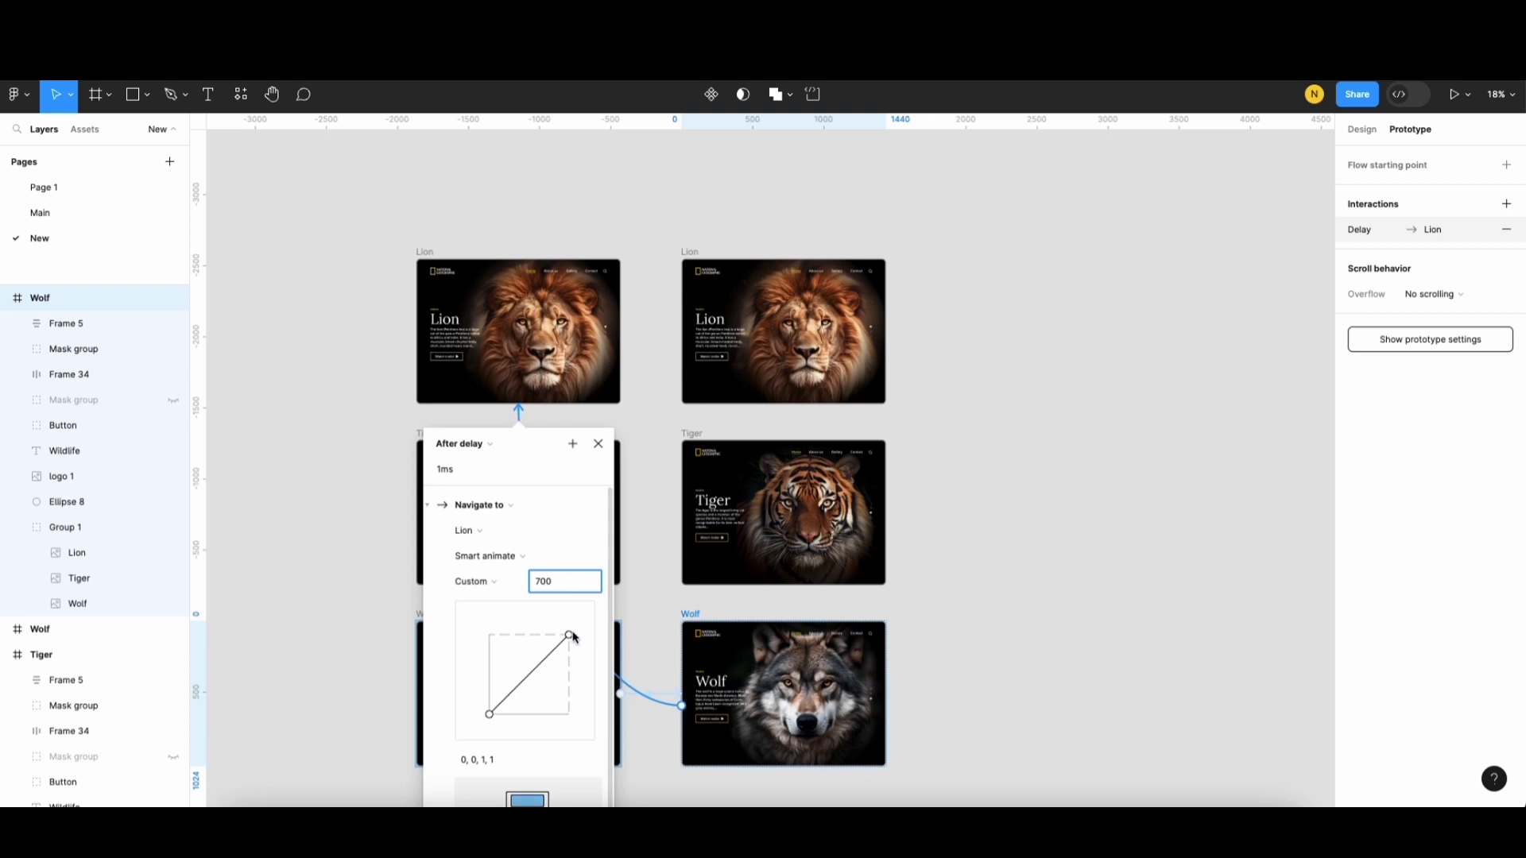
left_click_drag(572, 636, 521, 636)
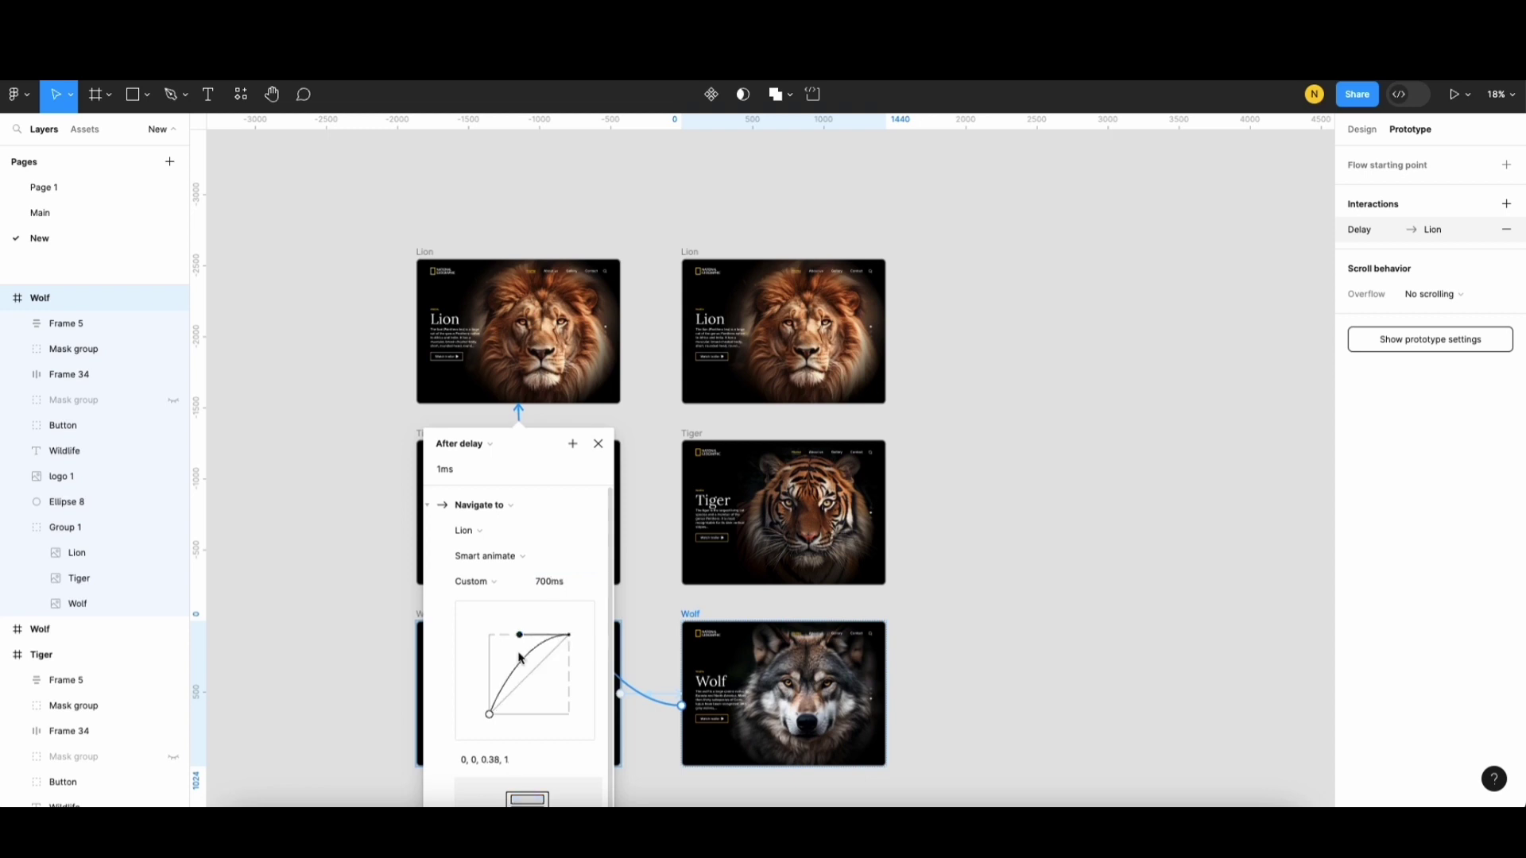
left_click_drag(489, 714, 526, 715)
left_click(969, 497)
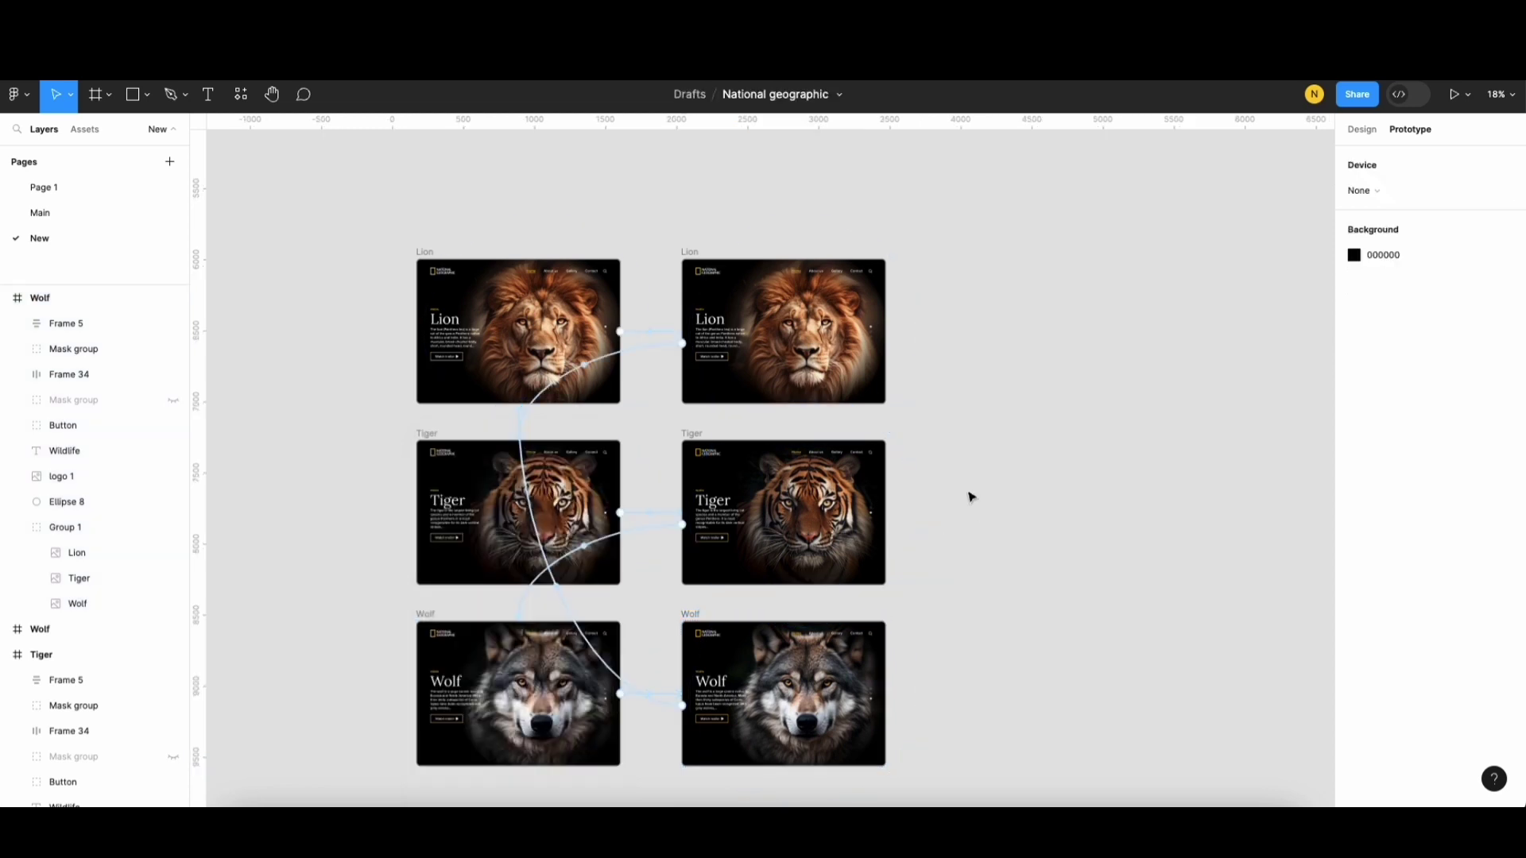
Step: Play the prototype starting from the original Lion frame to preview the automatic transitions
left_click(434, 252)
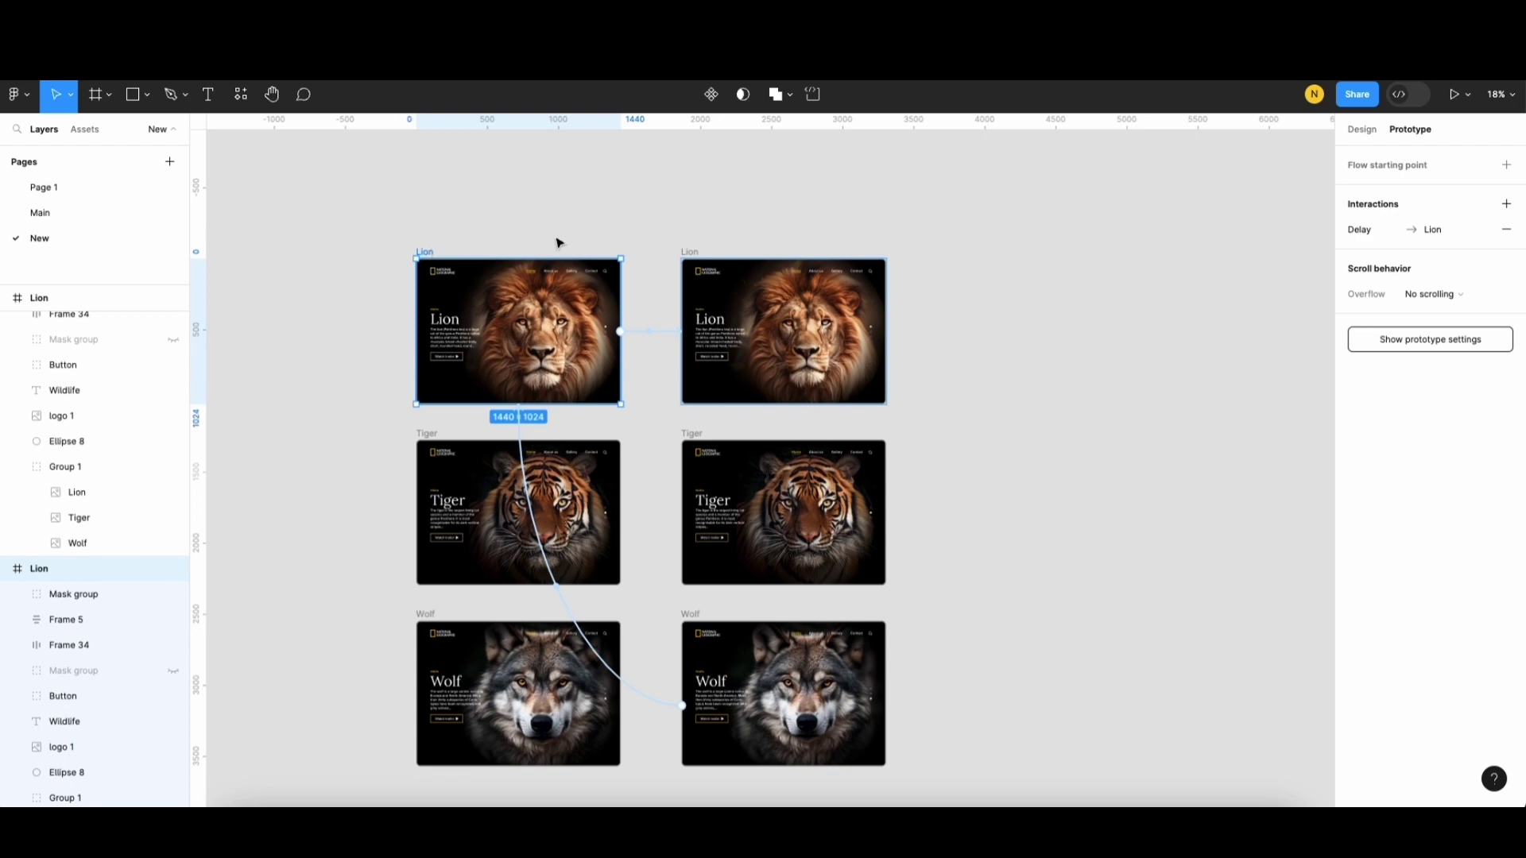
left_click(1452, 95)
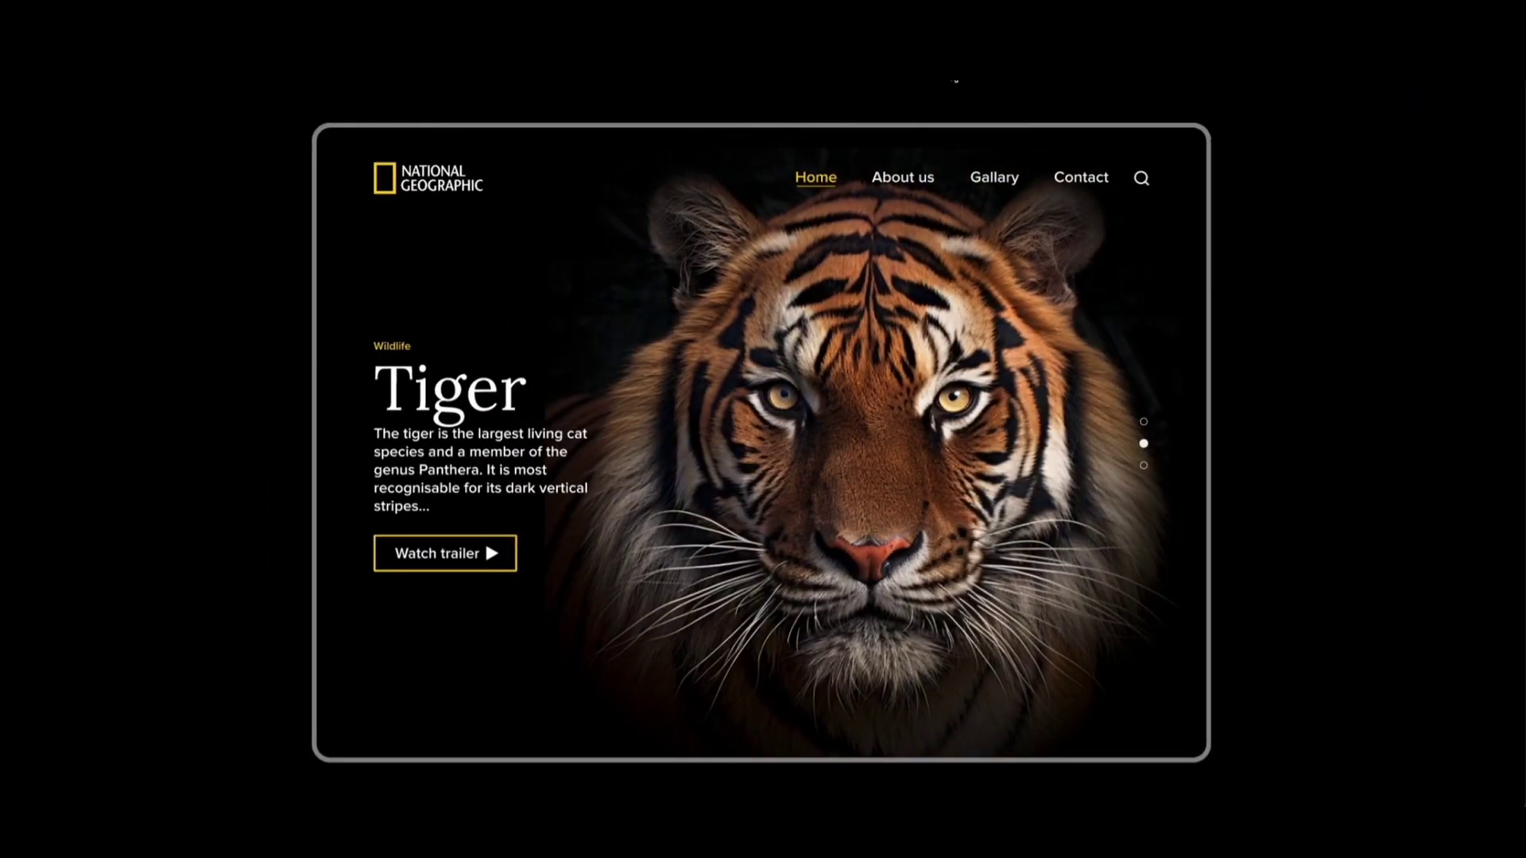